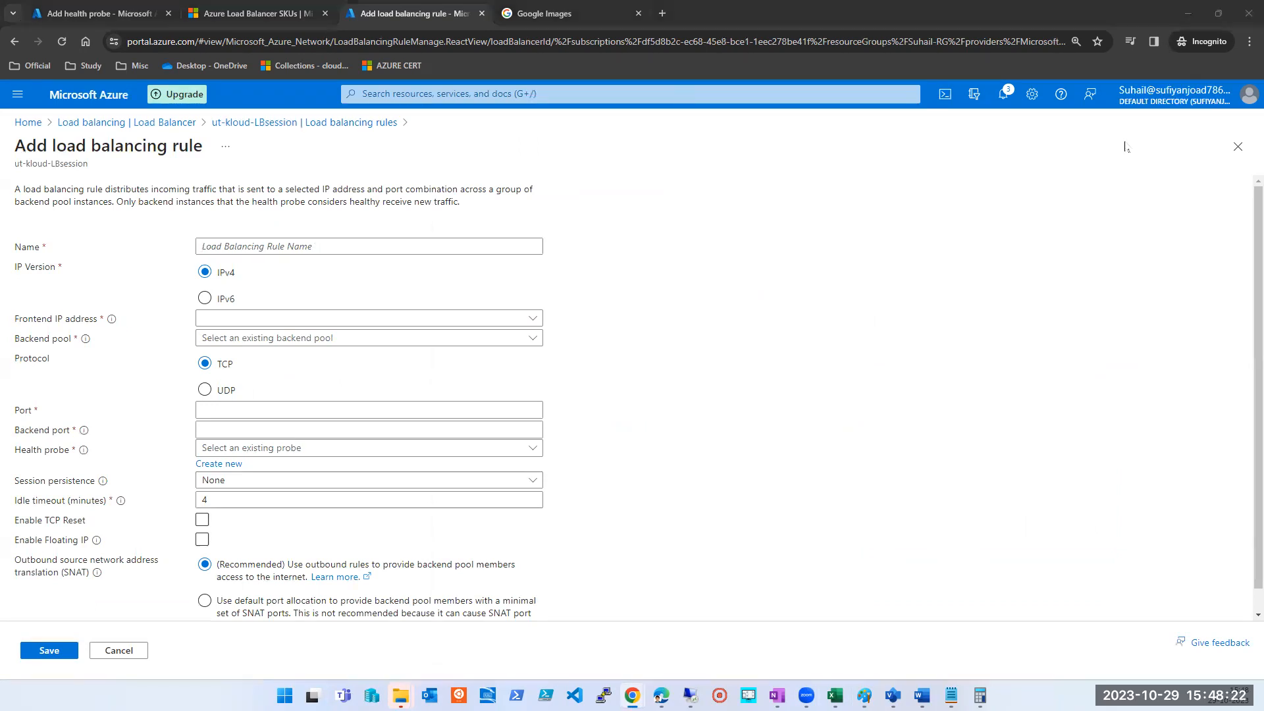
Step: Name the new load balancing rule ut-kloudsession
left_click(397, 245)
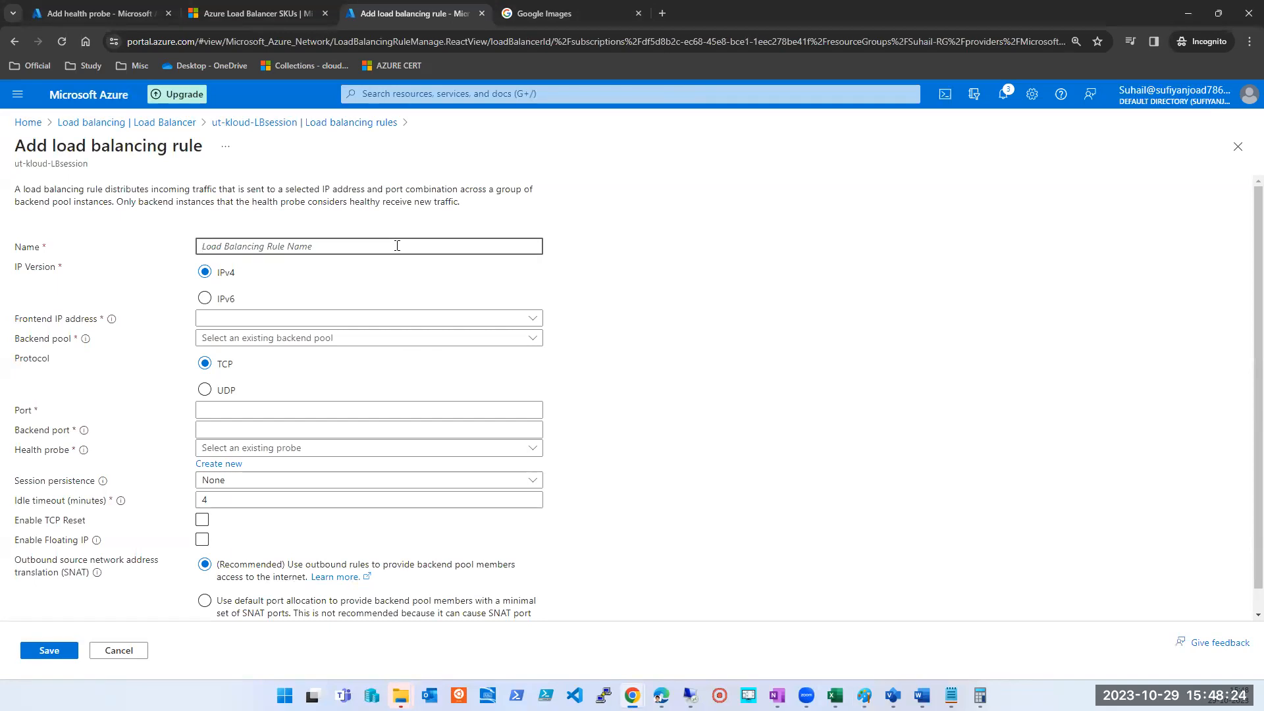
type("ut-kloudsession")
key("ctrl+a")
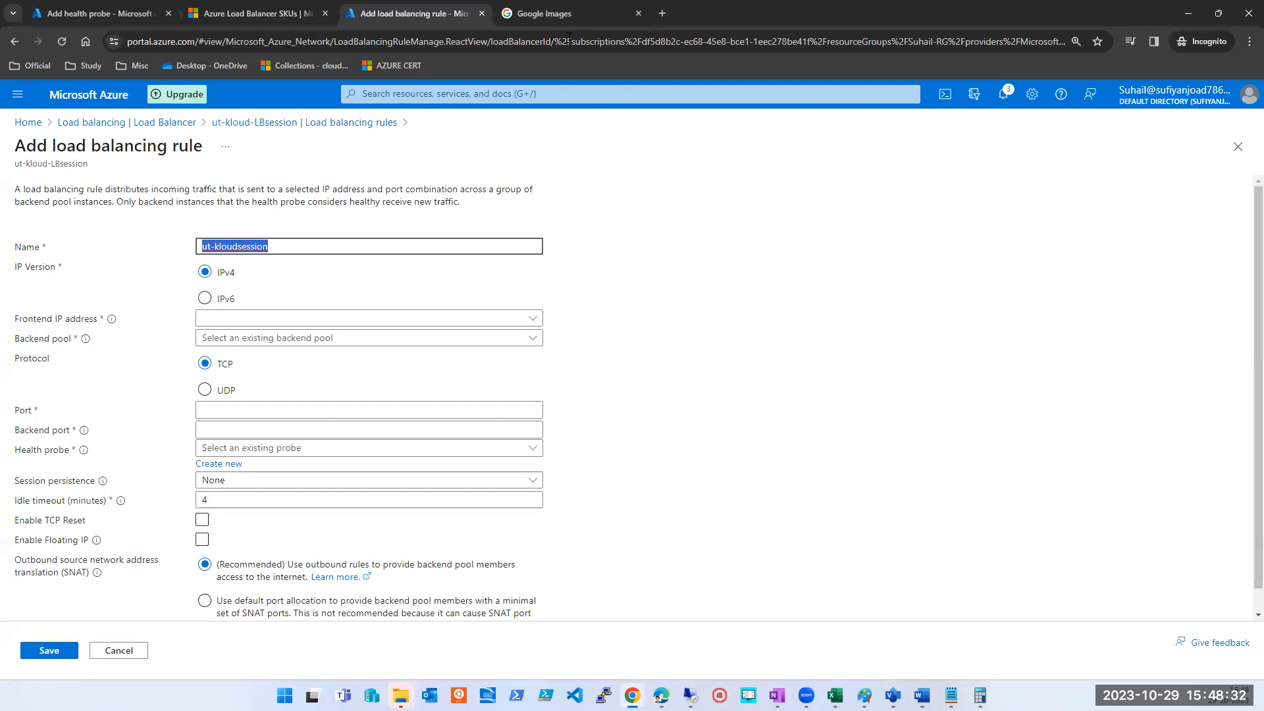
Step: Switch to Paint, sketch a small freehand box over the top edge of the upper green square, and return to the Azure portal
key("alt+Tab")
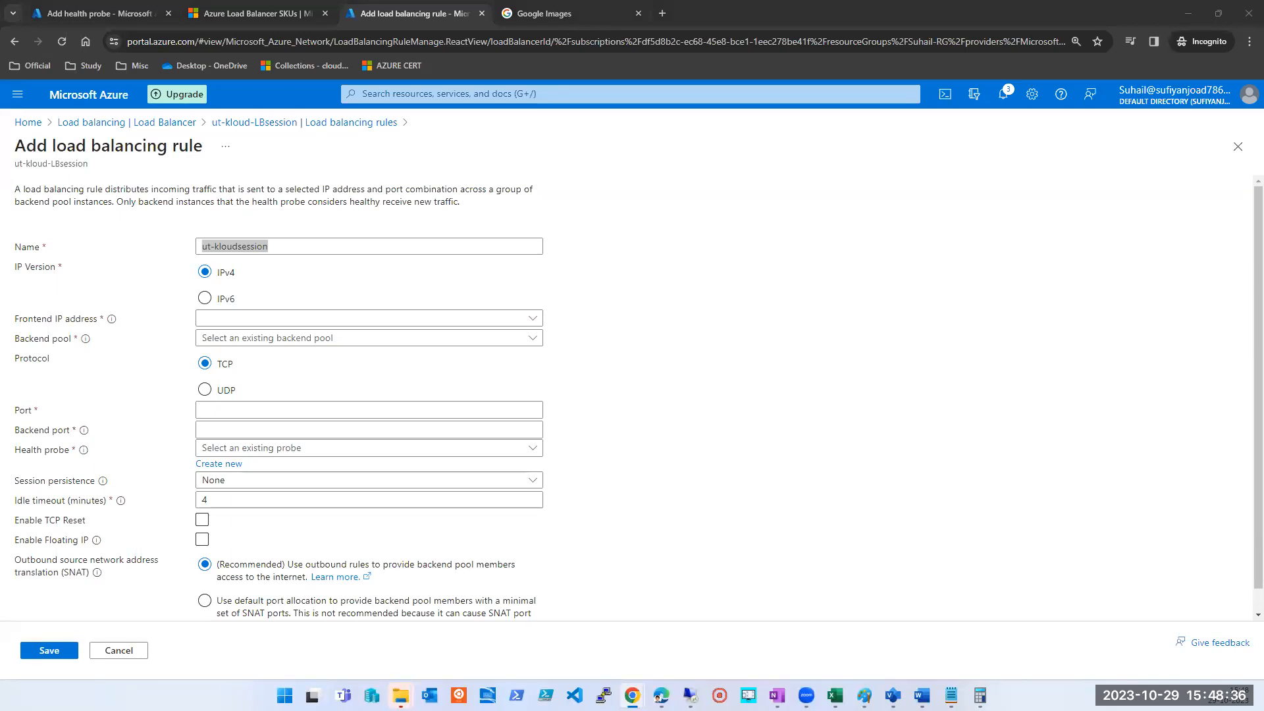
key("alt+Tab")
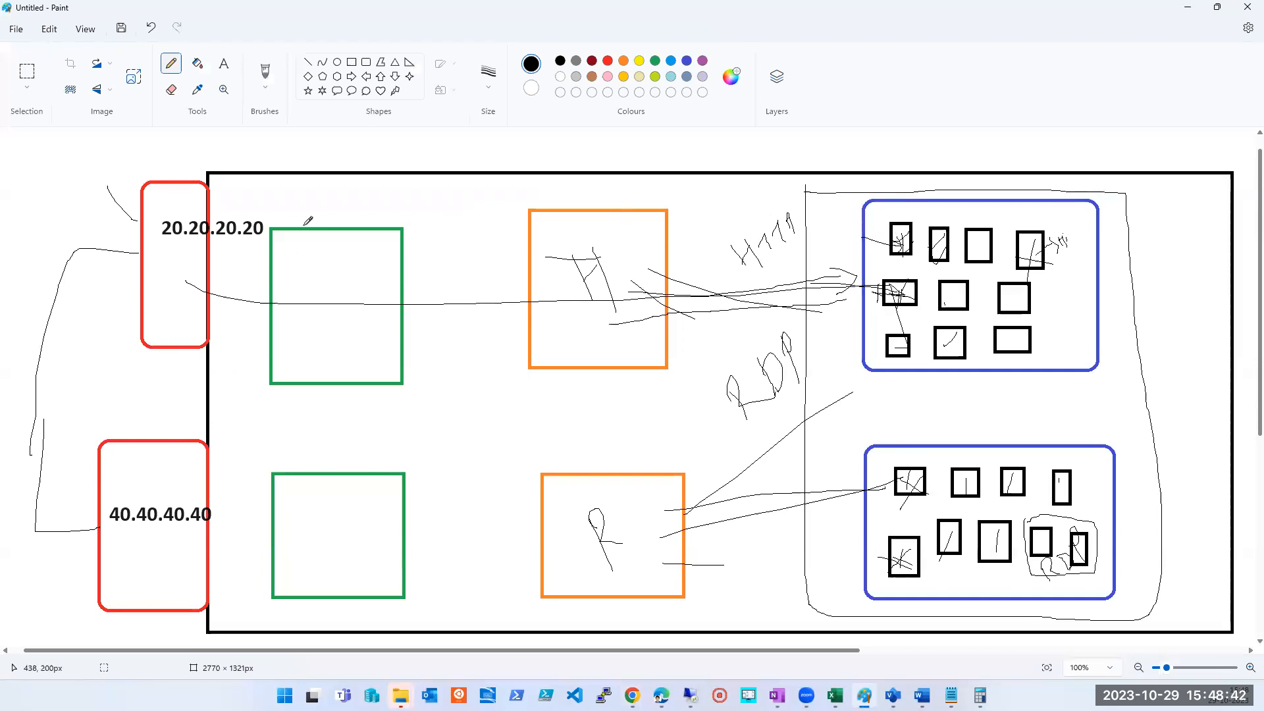
mouse_move(298, 221)
left_mouse_down()
mouse_move(297, 268)
mouse_move(333, 201)
mouse_move(301, 213)
left_mouse_up()
left_click(1188, 8)
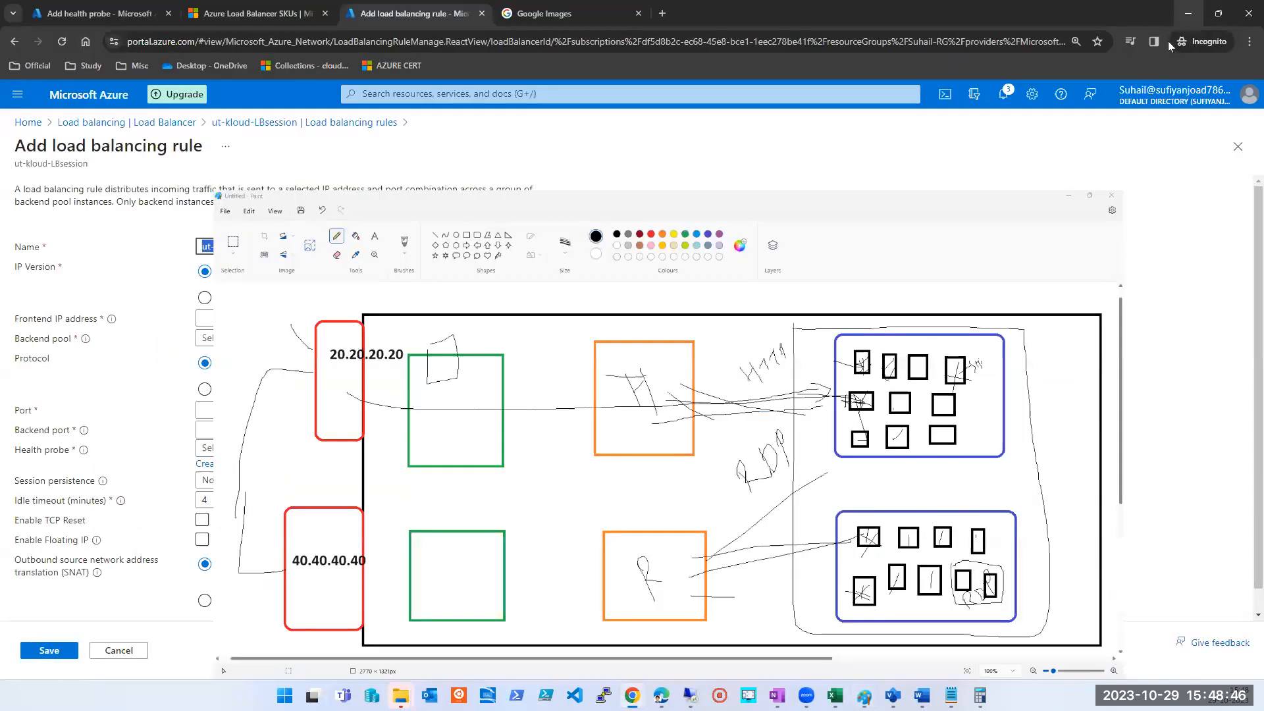
Step: Highlight the load balancing rule's page title and name, and compare them with the diagram in Paint
triple_click(115, 158)
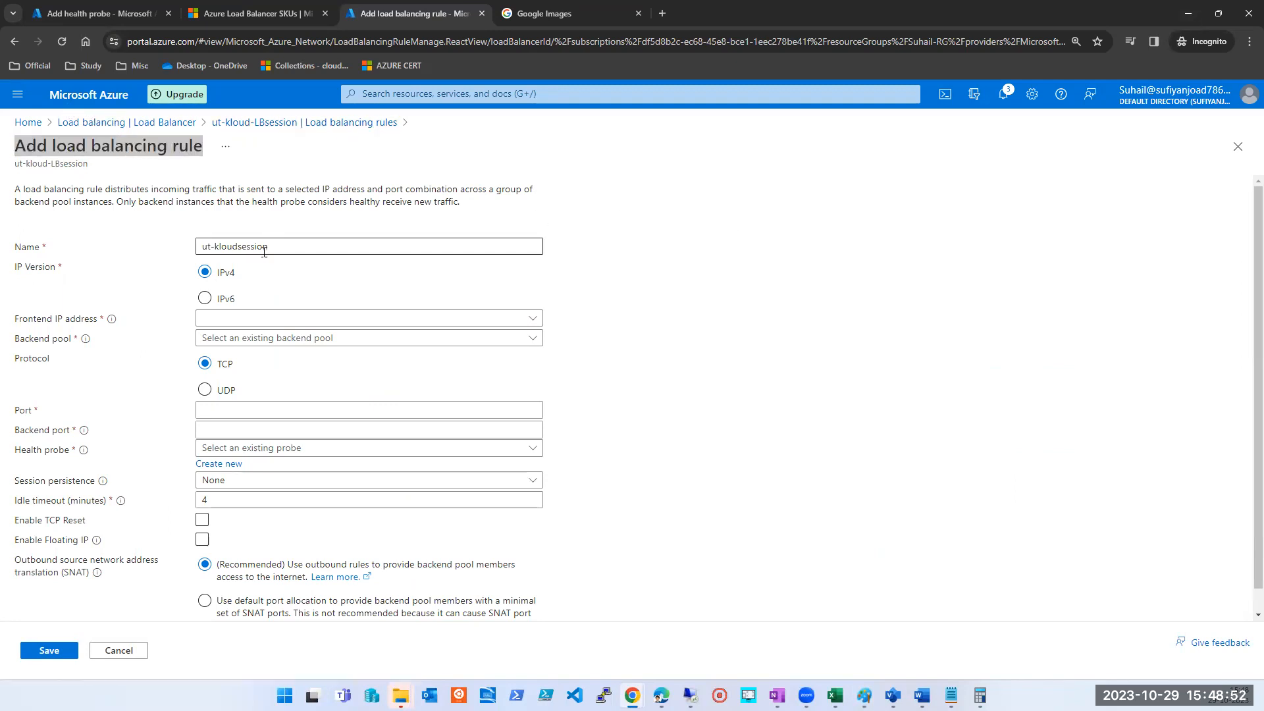
left_click_drag(338, 247, 180, 256)
left_click(864, 695)
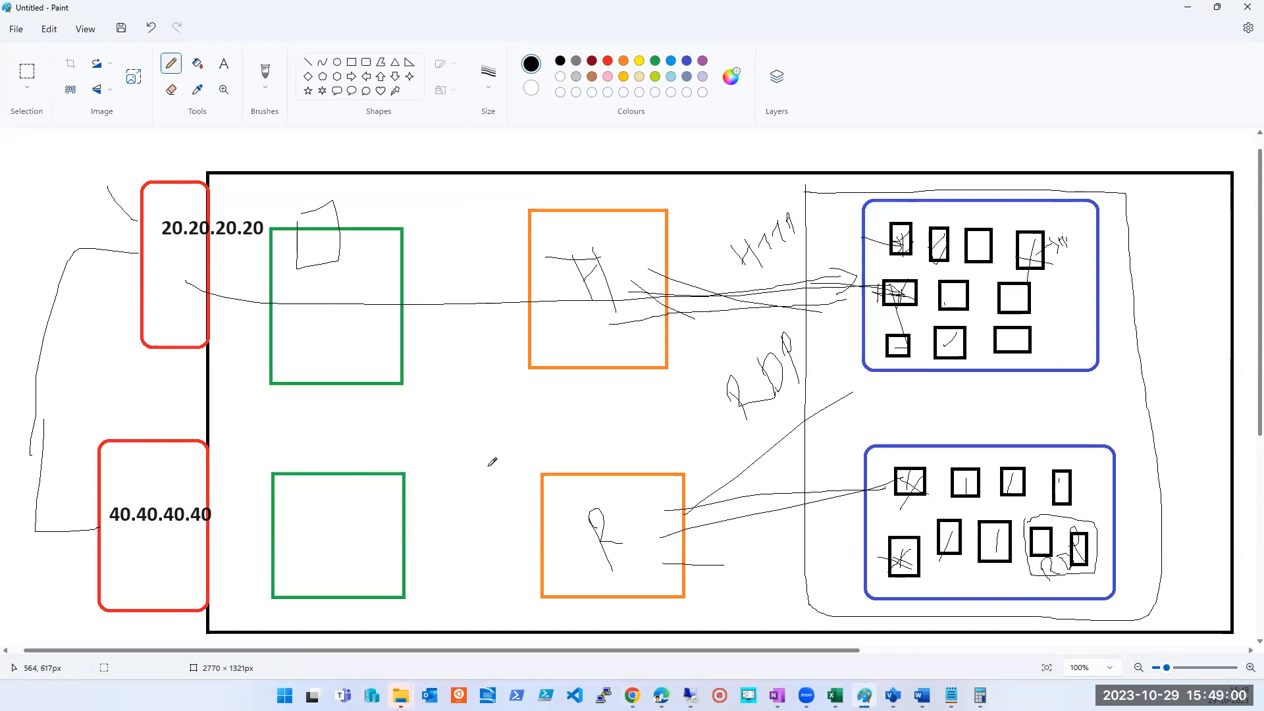
left_click(1186, 7)
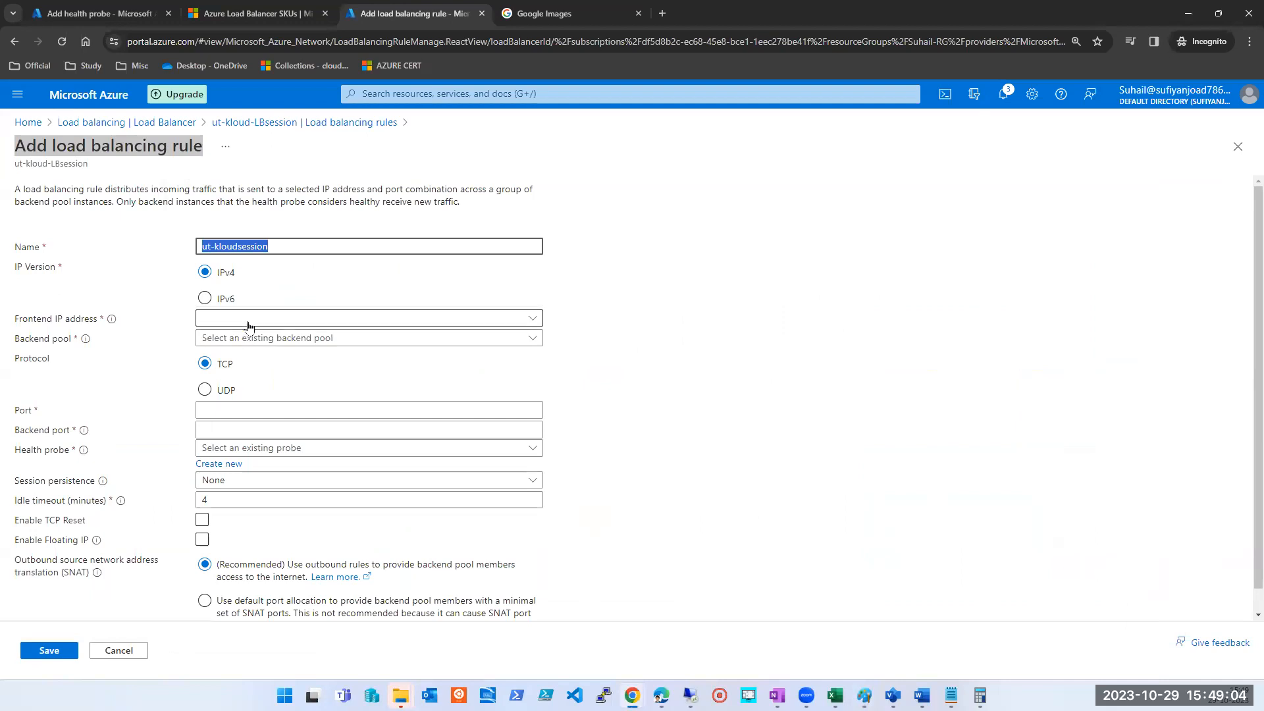
Step: Set the rule's frontend IP address to ttkloudLBsesson (20.51.147.221), checking the frontend in the Paint diagram before choosing
left_click(533, 322)
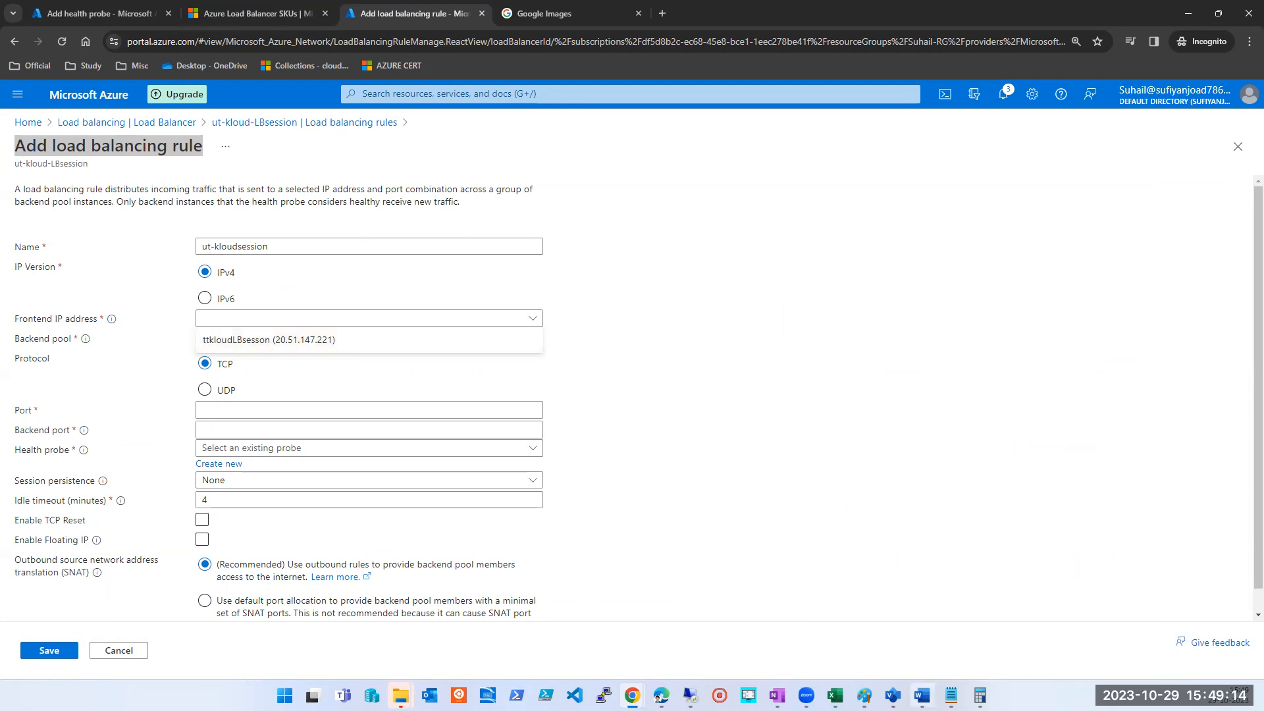
left_click(864, 696)
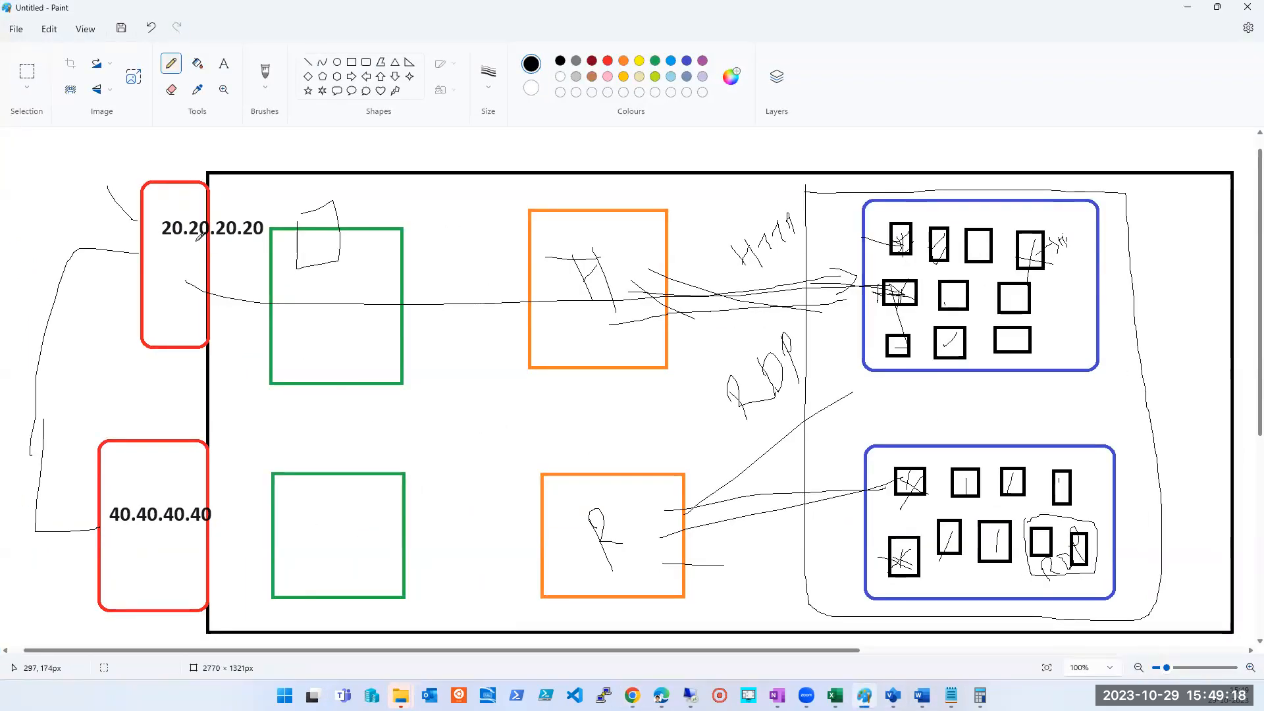
left_click(1187, 6)
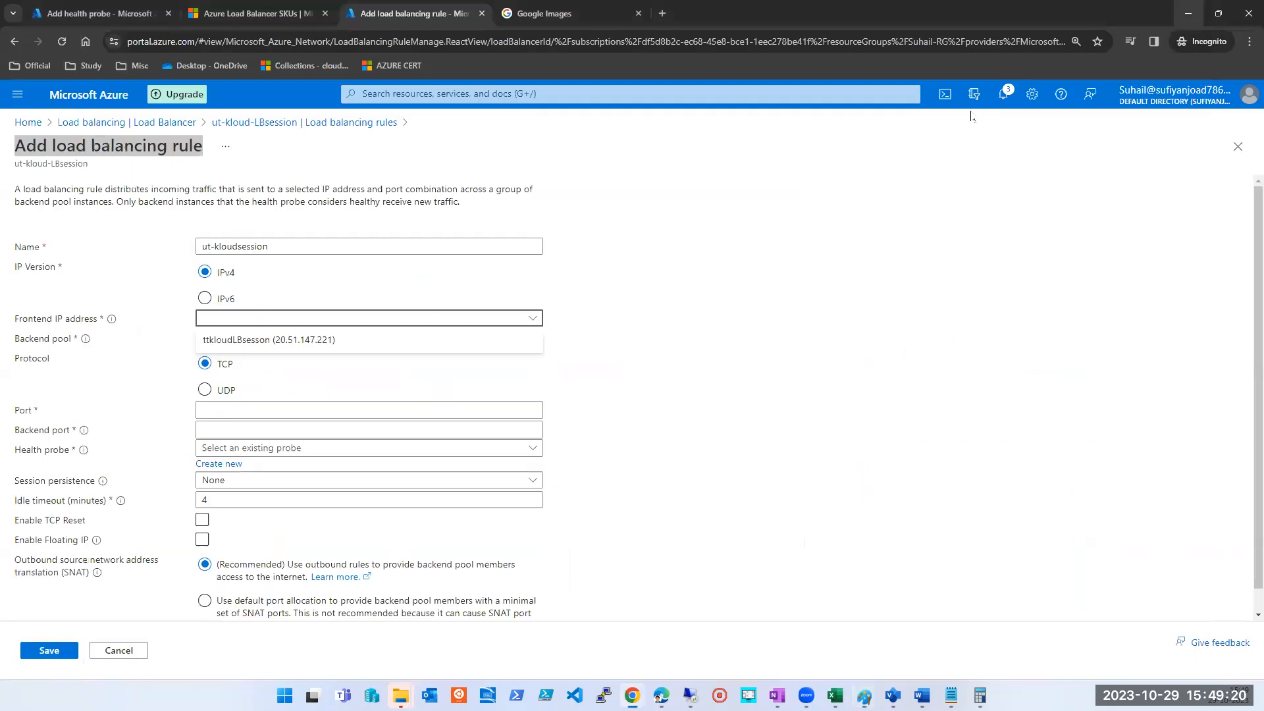
left_click(296, 341)
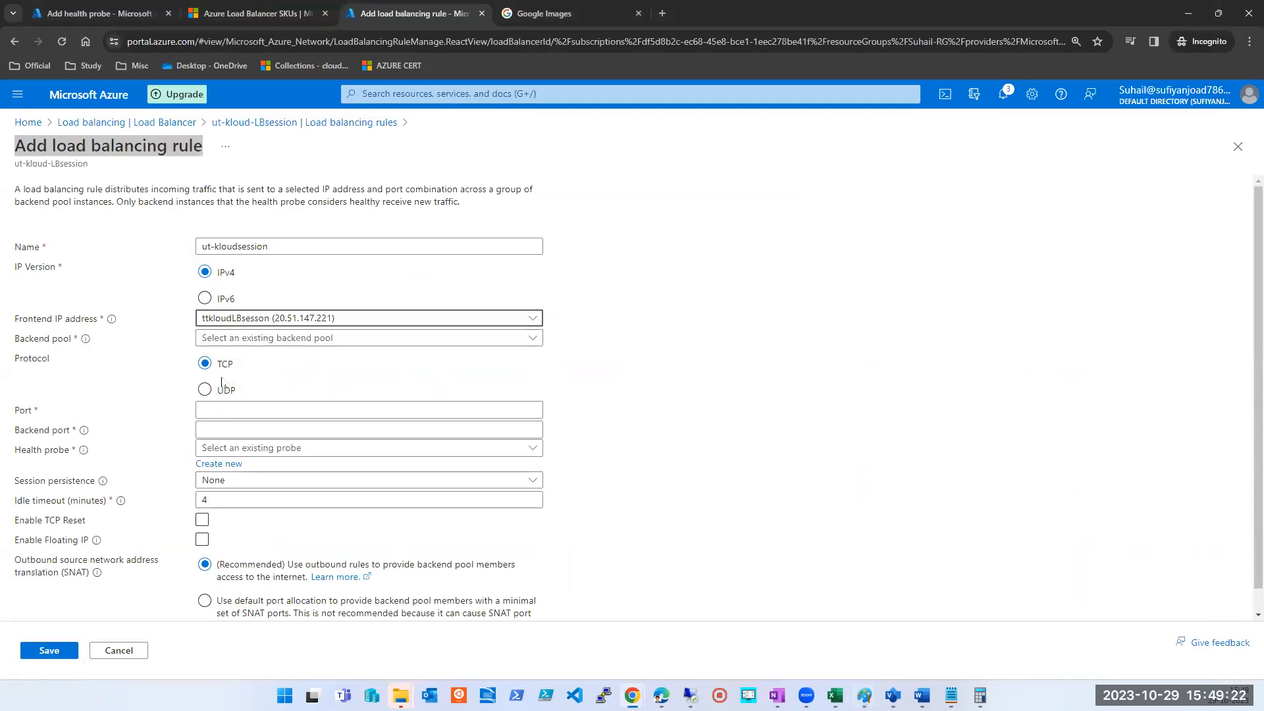
Step: Set the load balancing rule's port to 80
left_click(234, 412)
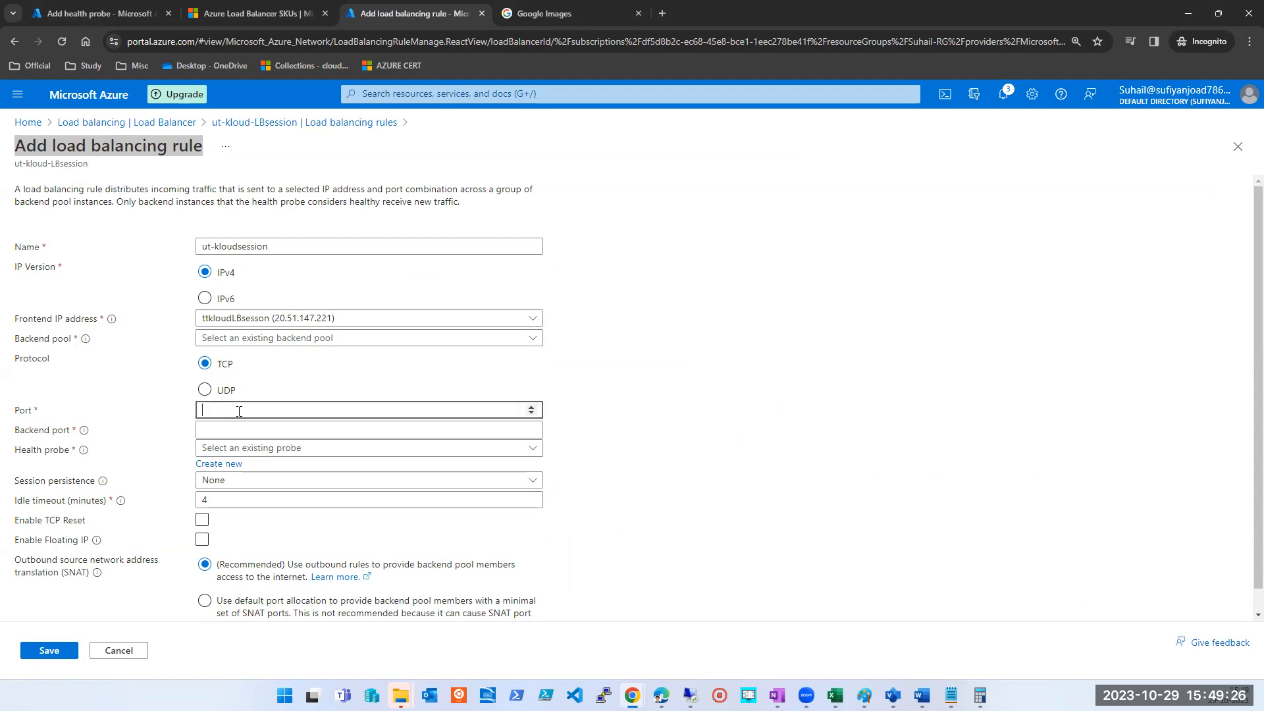
scroll(239, 412, "down", 1)
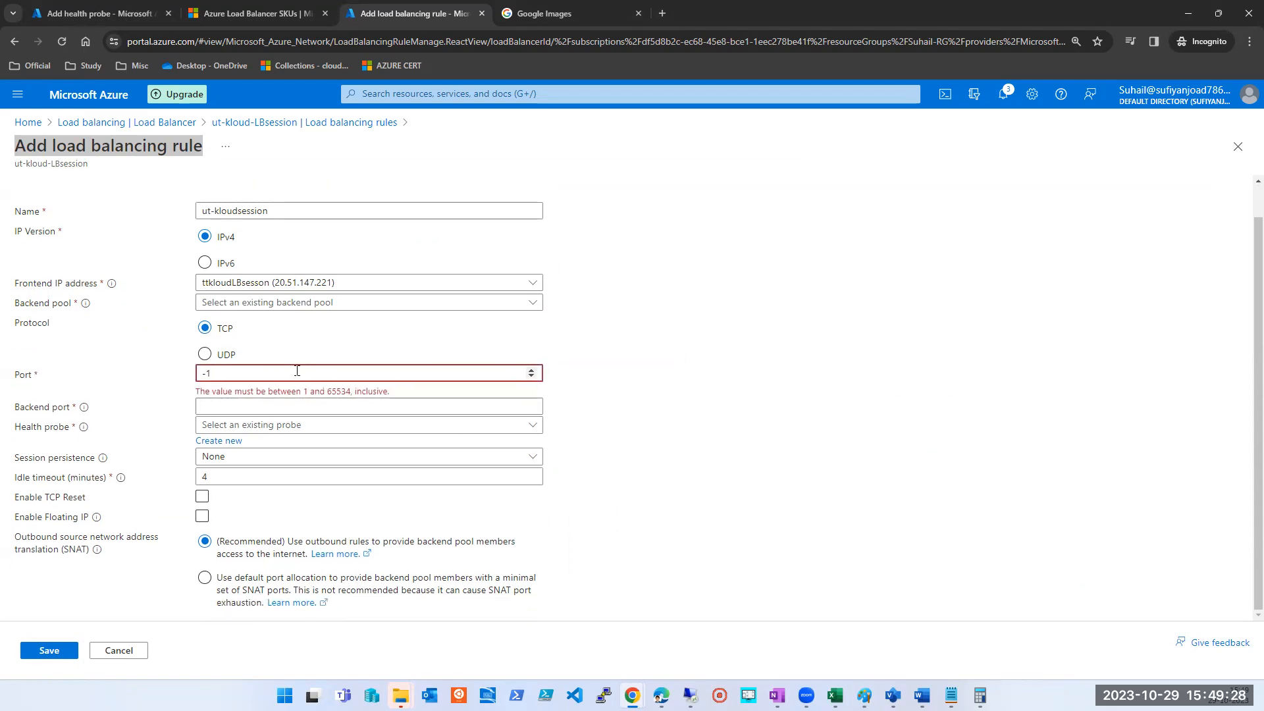
key("BackSpace")
type("80")
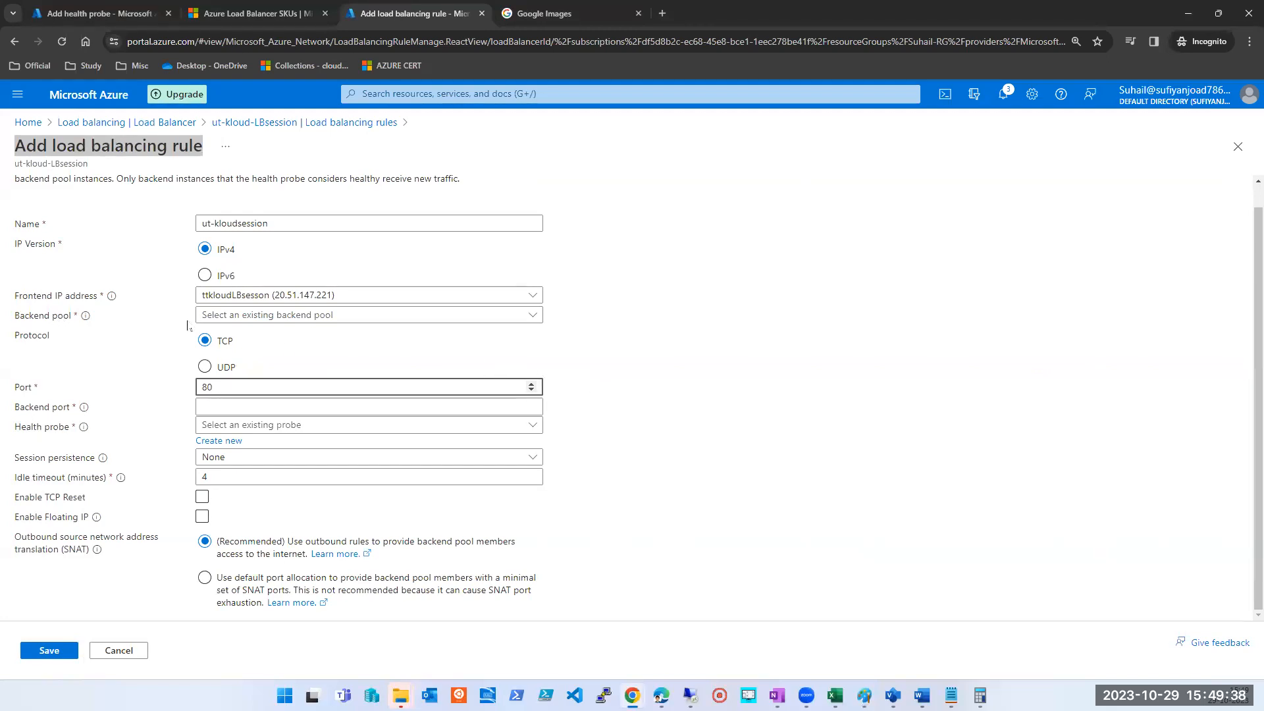
Step: Select ut-kloudBP as the rule's backend pool and set the backend port to 80
left_click(283, 318)
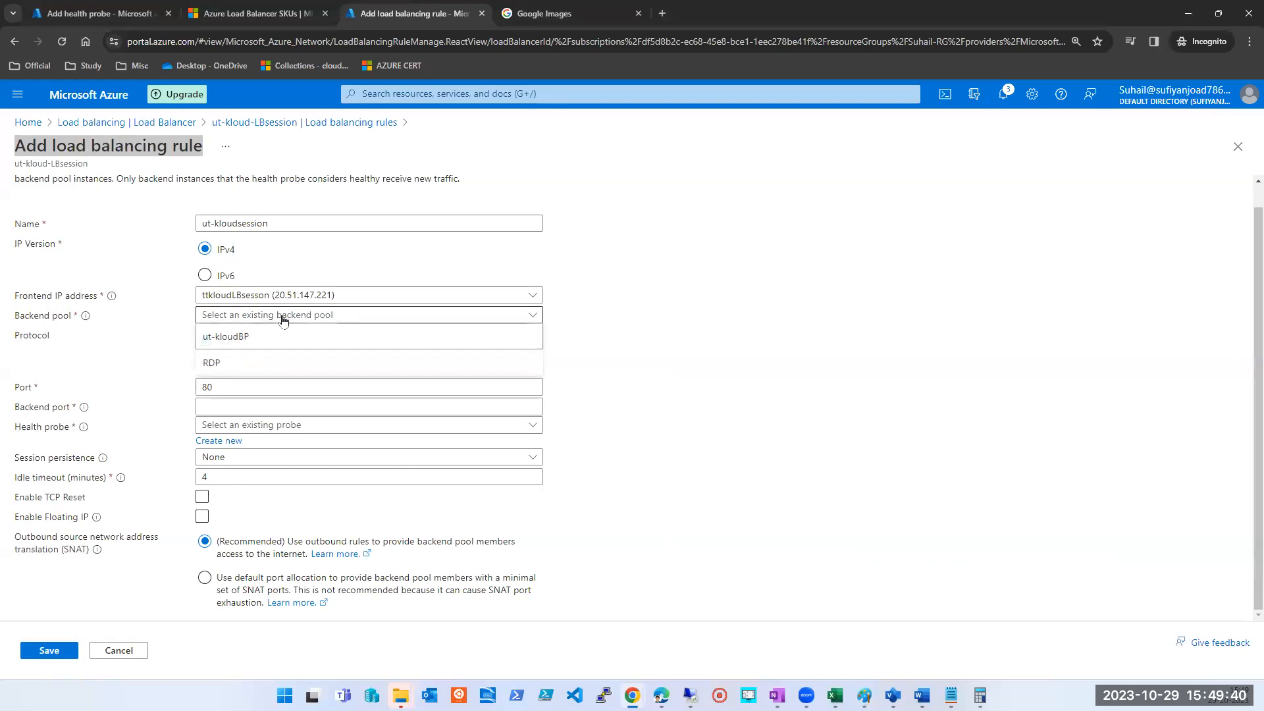
left_click(232, 341)
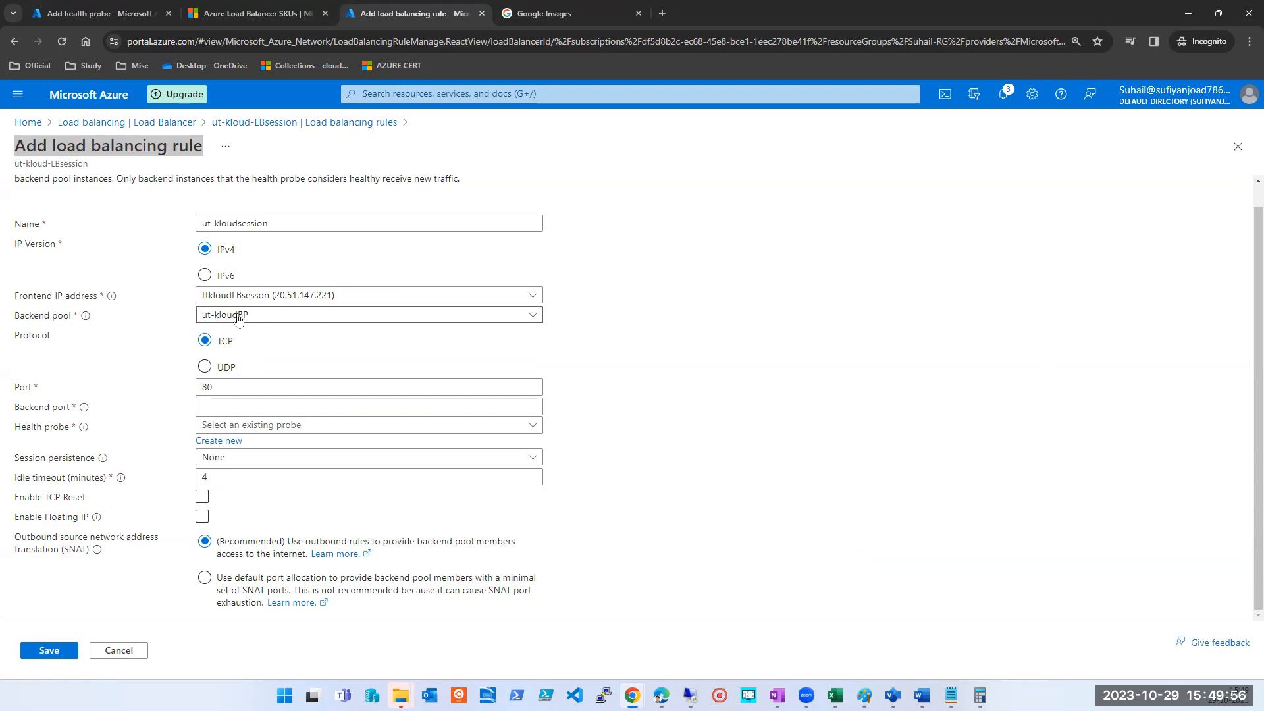
left_click(226, 403)
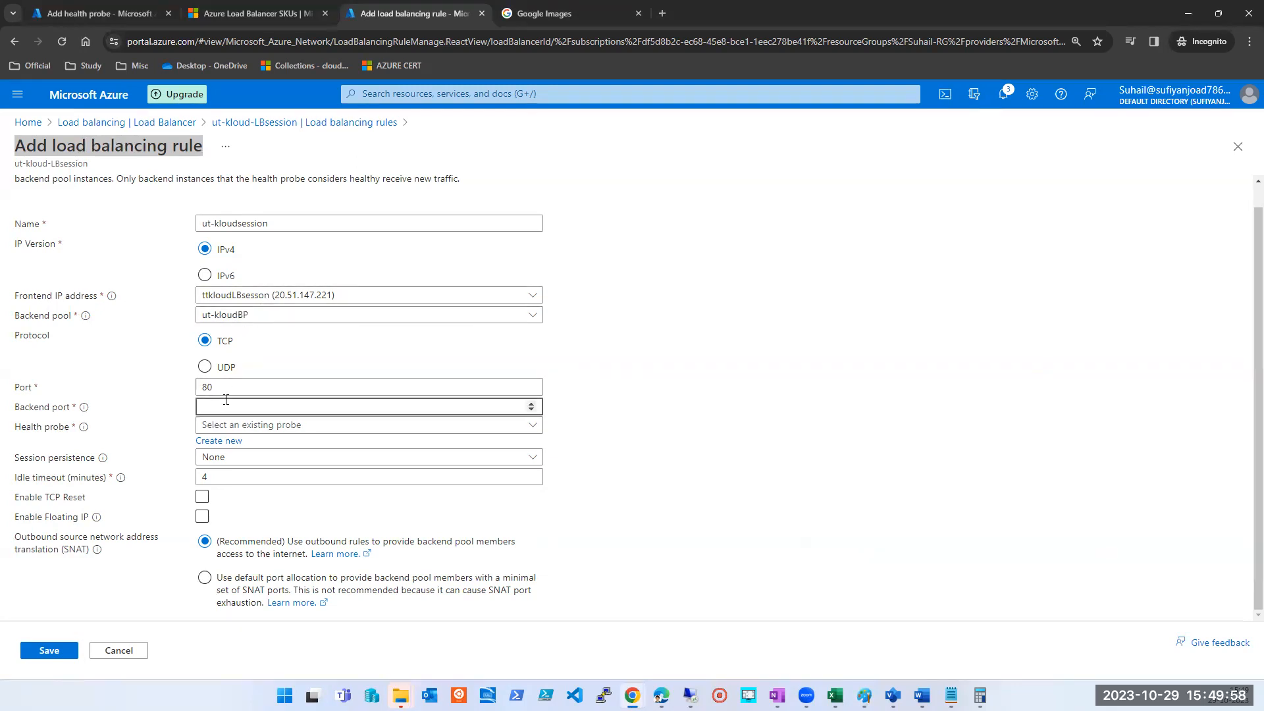
type("80")
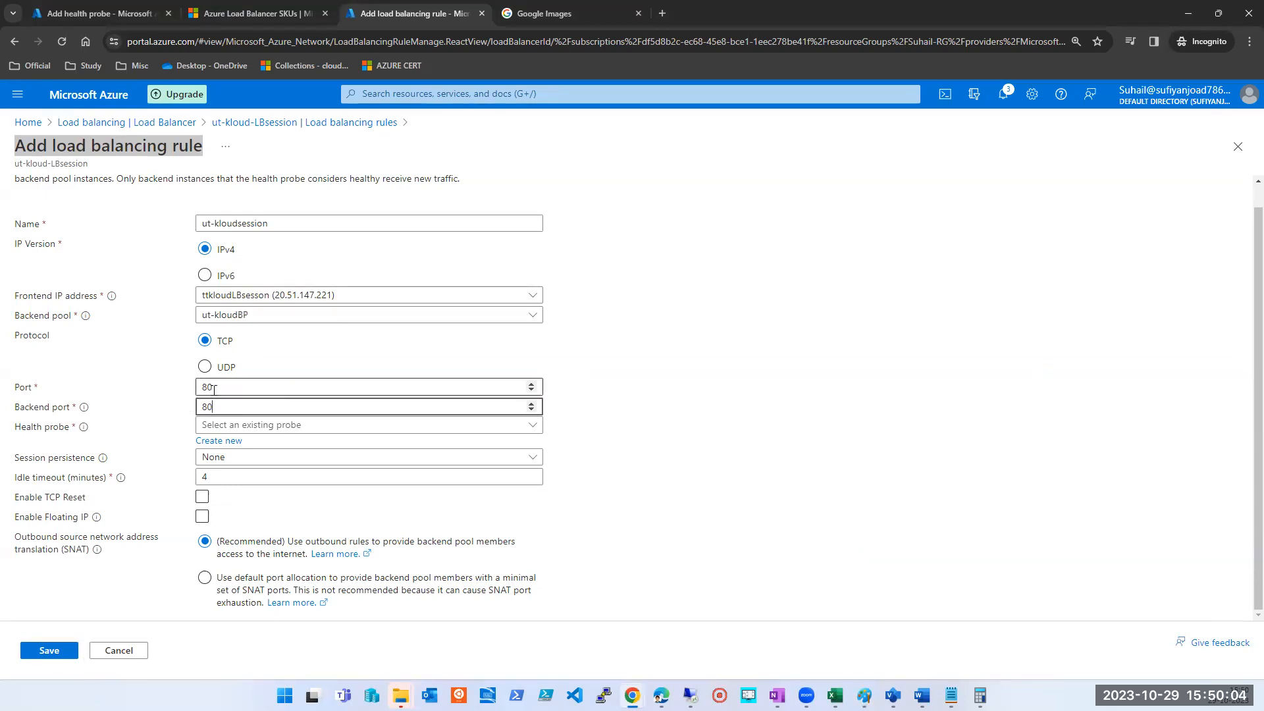
left_click(218, 389)
left_click(696, 426)
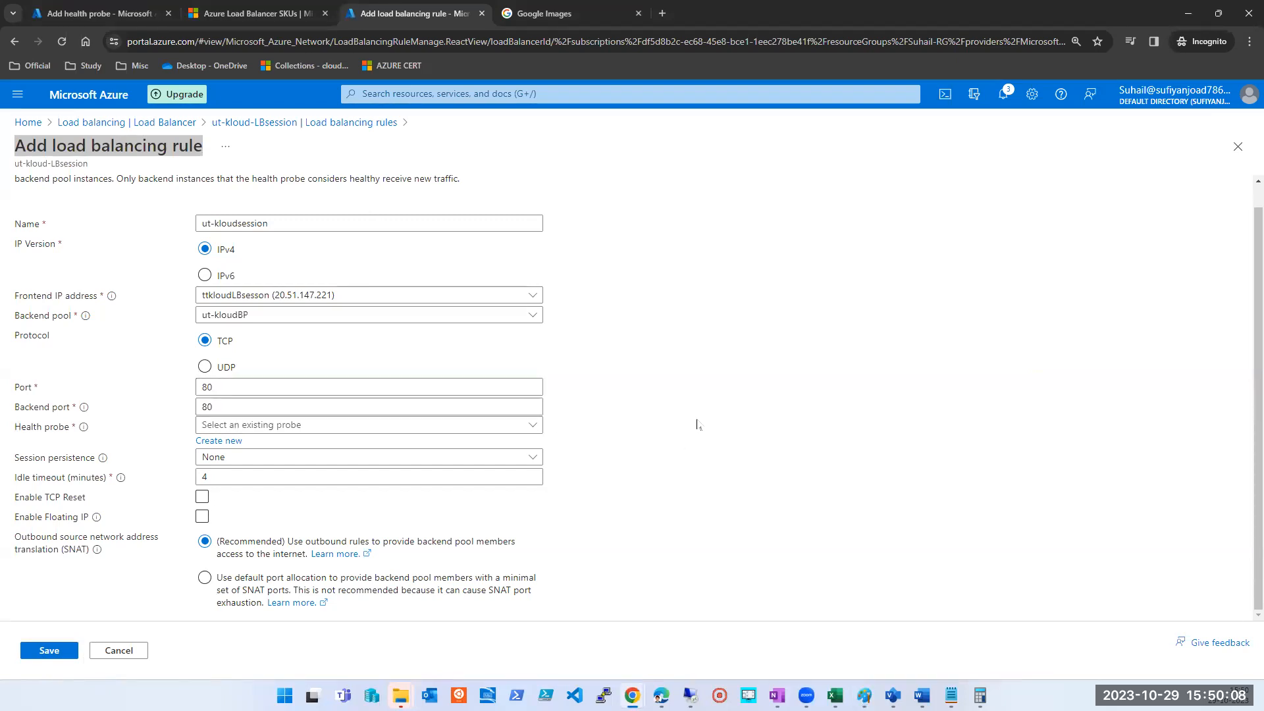
Step: Assign the website (HTTP:80) health probe to the rule and open the session persistence choices
left_click(374, 428)
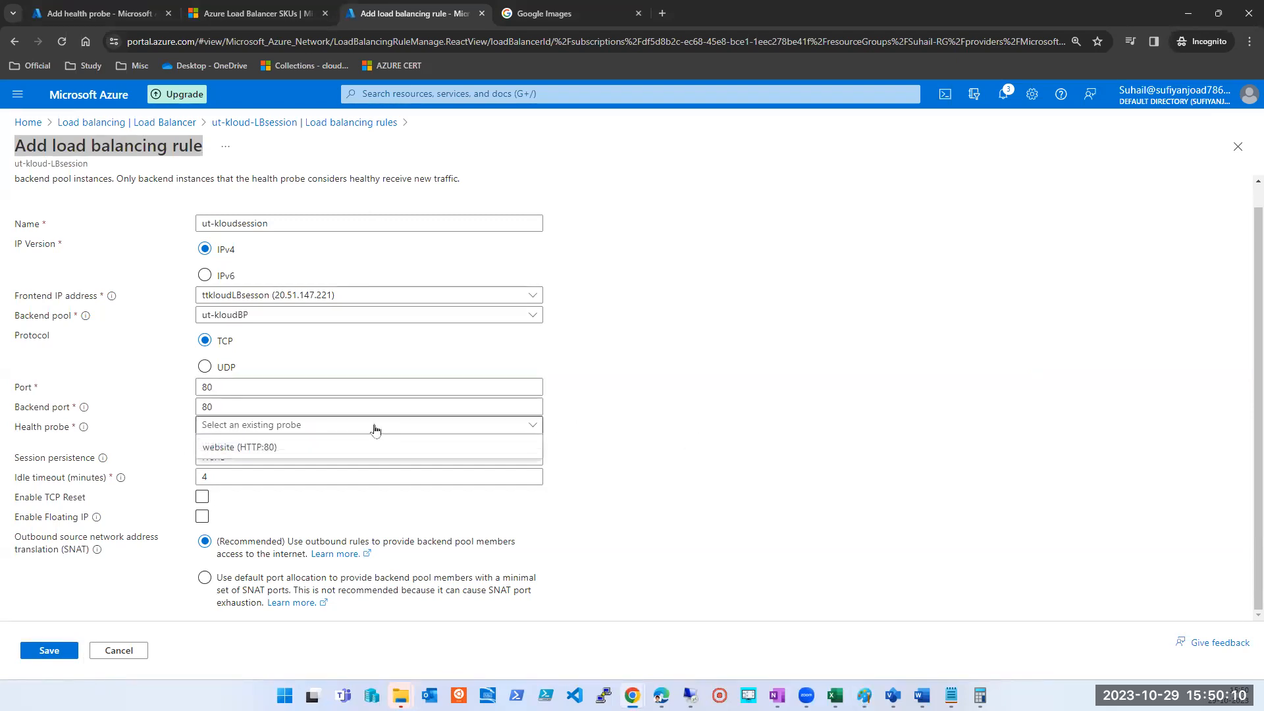
left_click(261, 448)
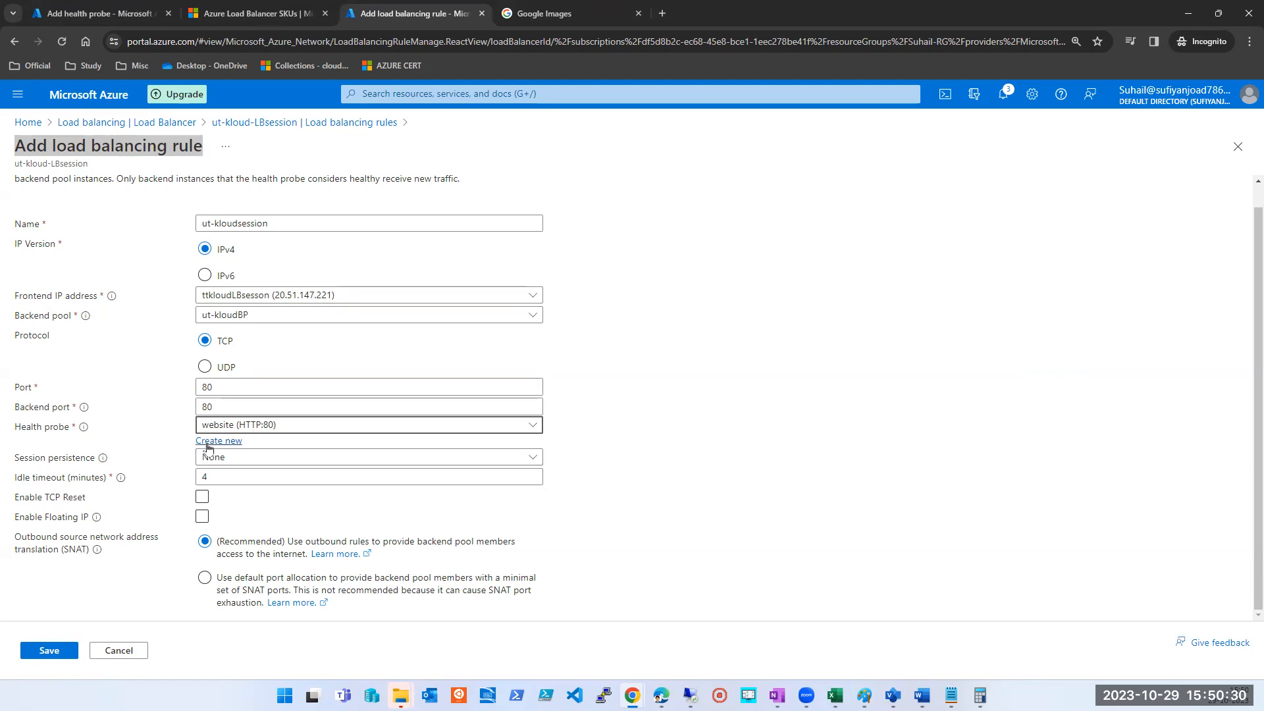
left_click(294, 461)
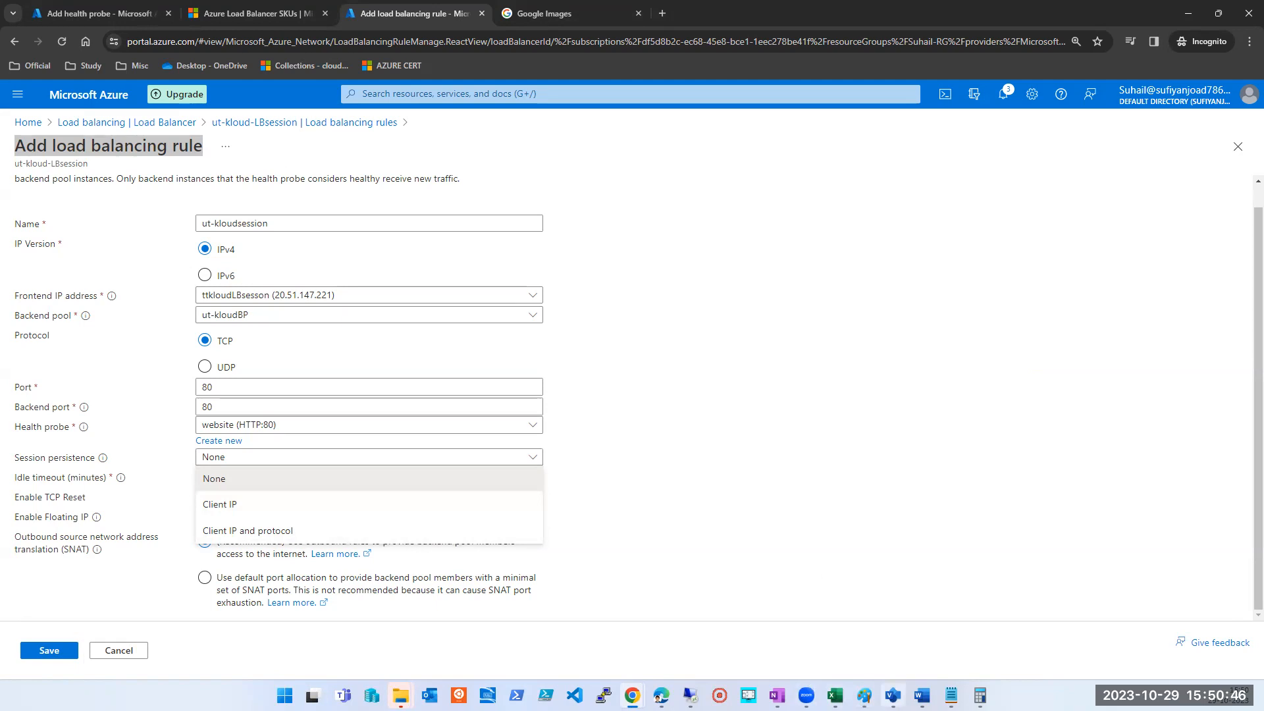
Step: Switch to Paint, draw four freehand traffic lines from the 20.20.20.20 frontend to the upper blue pool's small boxes, and return to the Azure portal
left_click(865, 696)
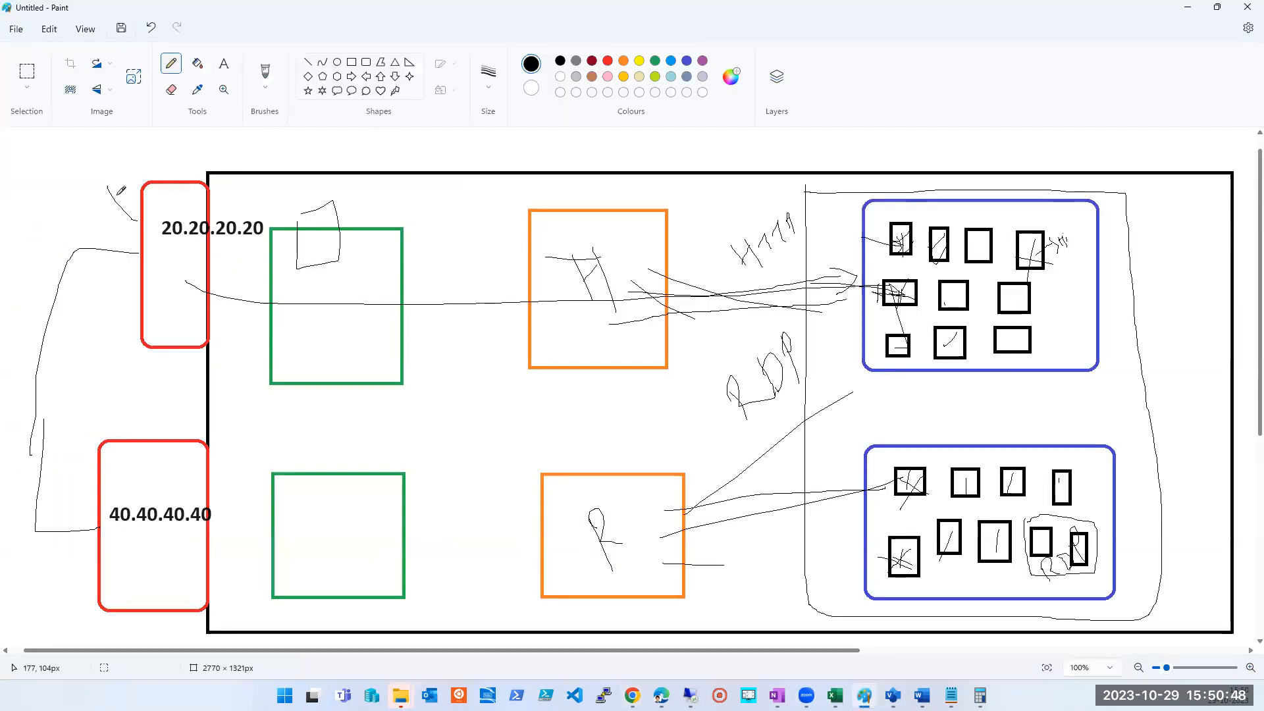
mouse_move(112, 207)
left_mouse_down()
mouse_move(128, 267)
mouse_move(443, 316)
mouse_move(724, 315)
mouse_move(891, 248)
left_mouse_up()
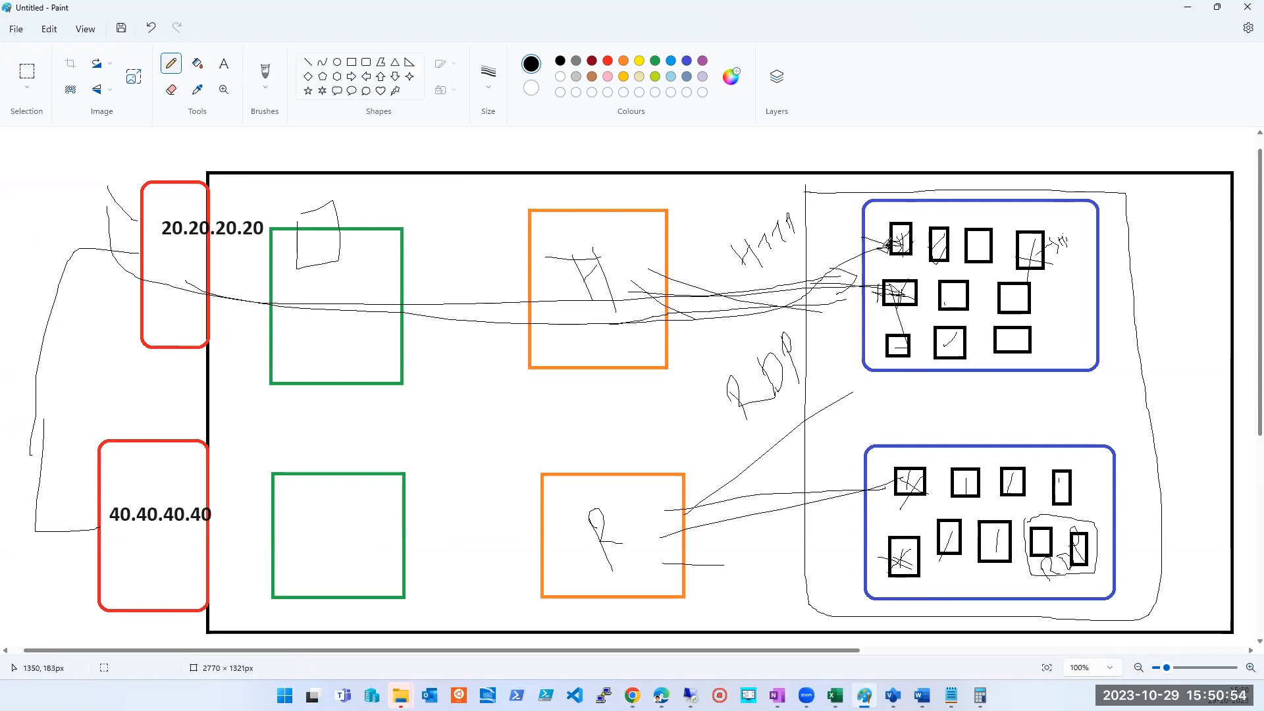
mouse_move(117, 212)
left_mouse_down()
mouse_move(476, 282)
mouse_move(990, 245)
left_mouse_up()
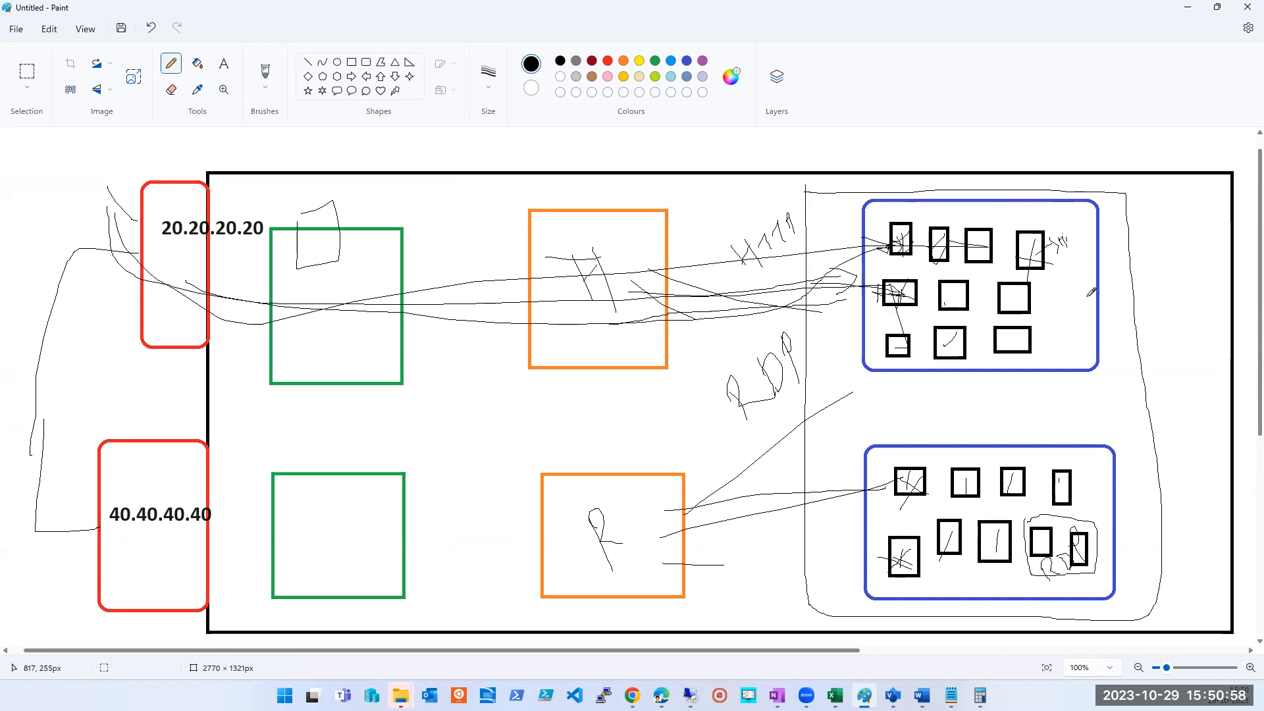
left_click_drag(56, 217, 860, 297)
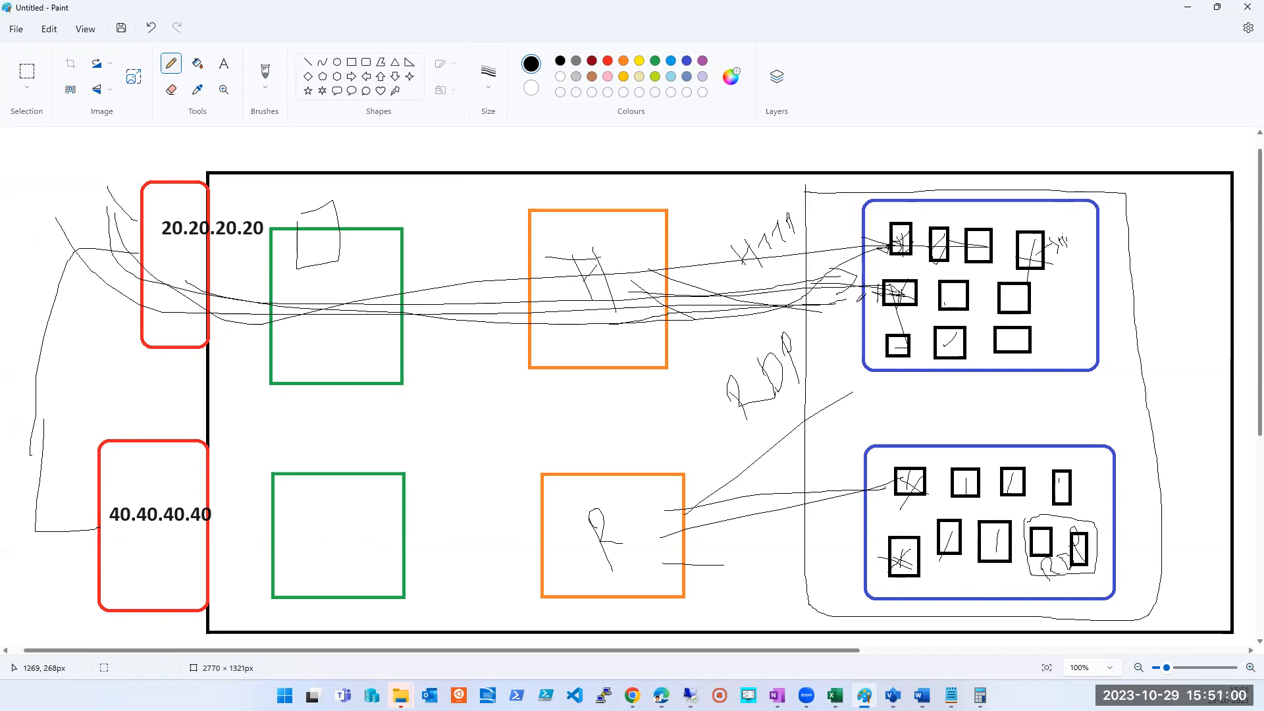
mouse_move(123, 211)
left_mouse_down()
mouse_move(141, 245)
mouse_move(658, 270)
mouse_move(892, 245)
left_mouse_up()
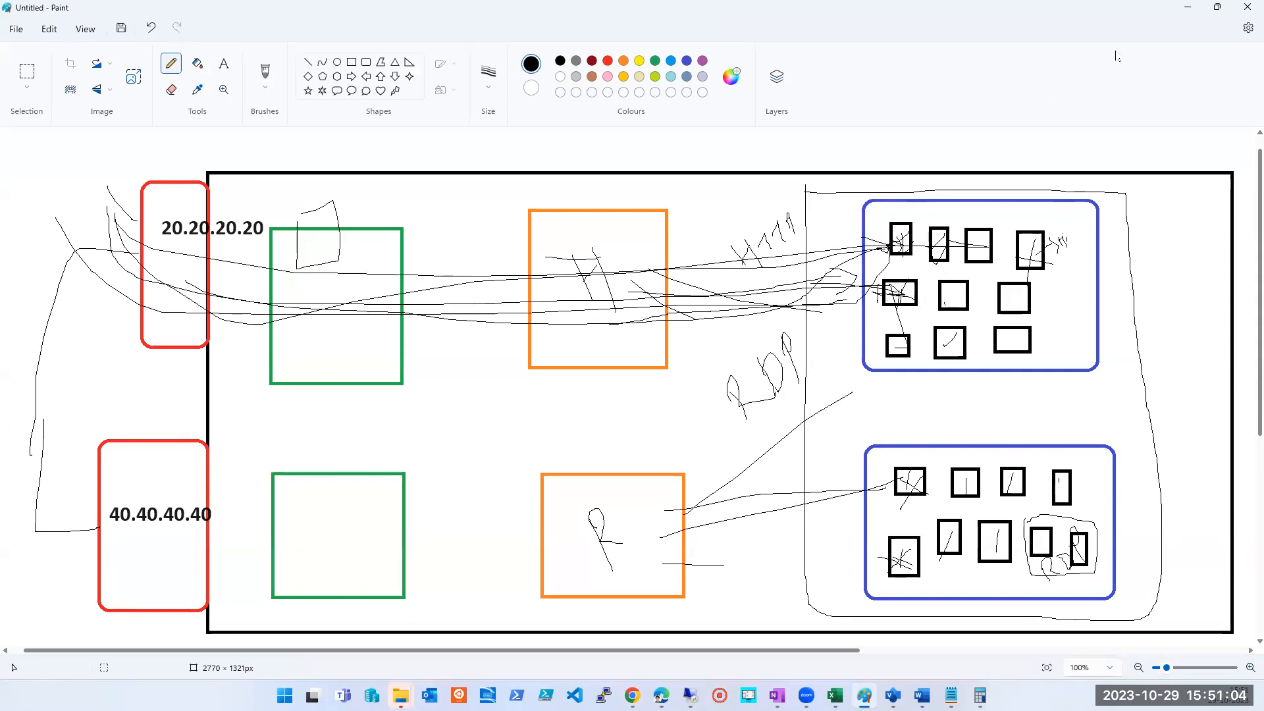
left_click(1188, 7)
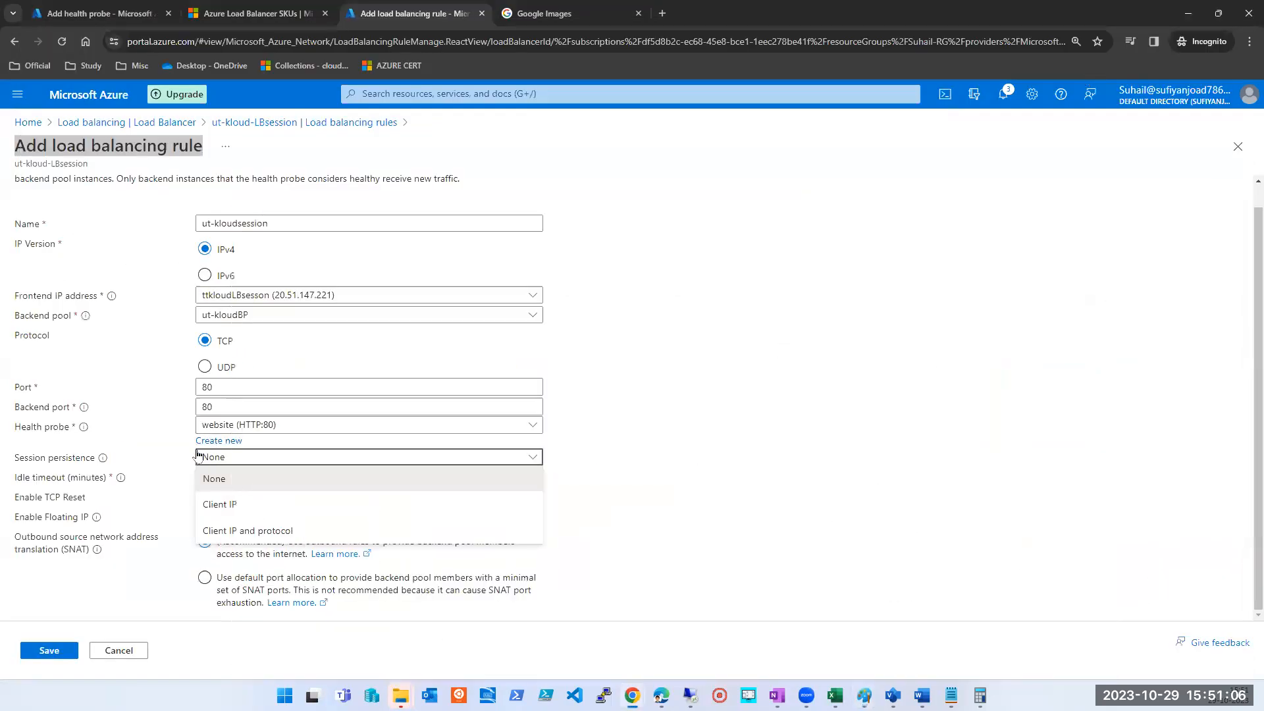
Step: Set the rule's session persistence to Client IP and review the other persistence options without changing the choice
left_click(236, 507)
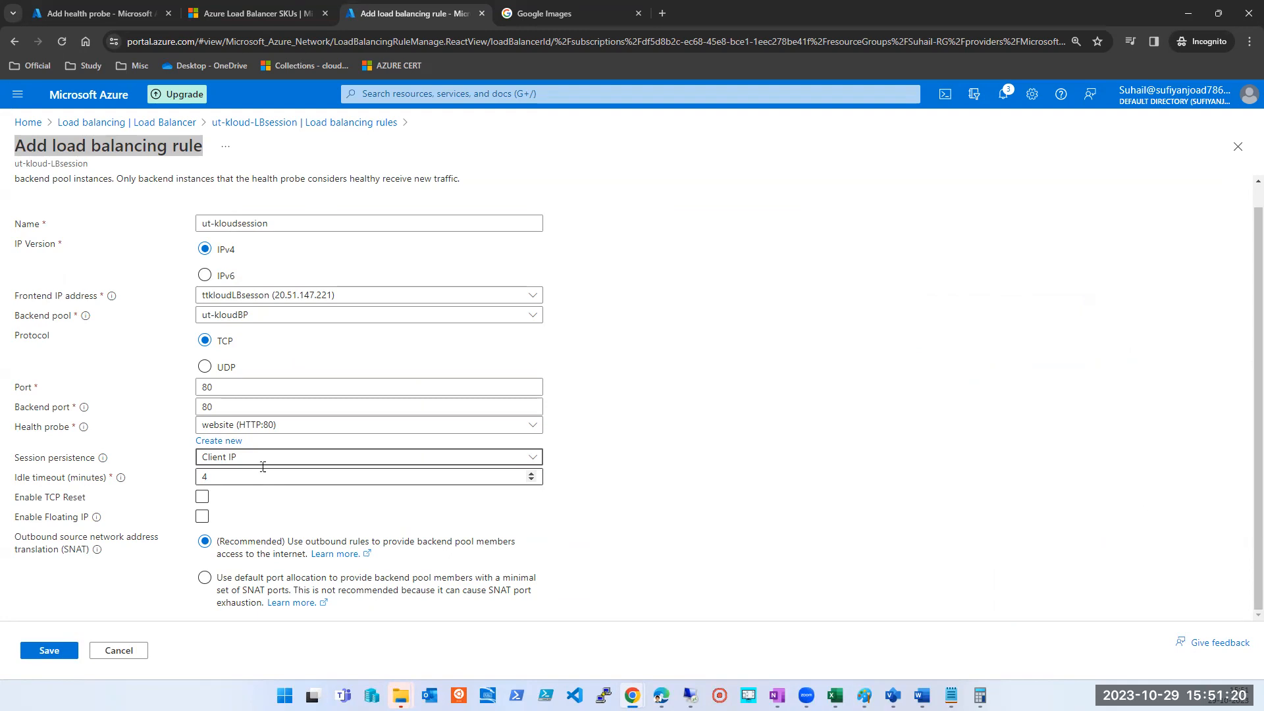
left_click(263, 463)
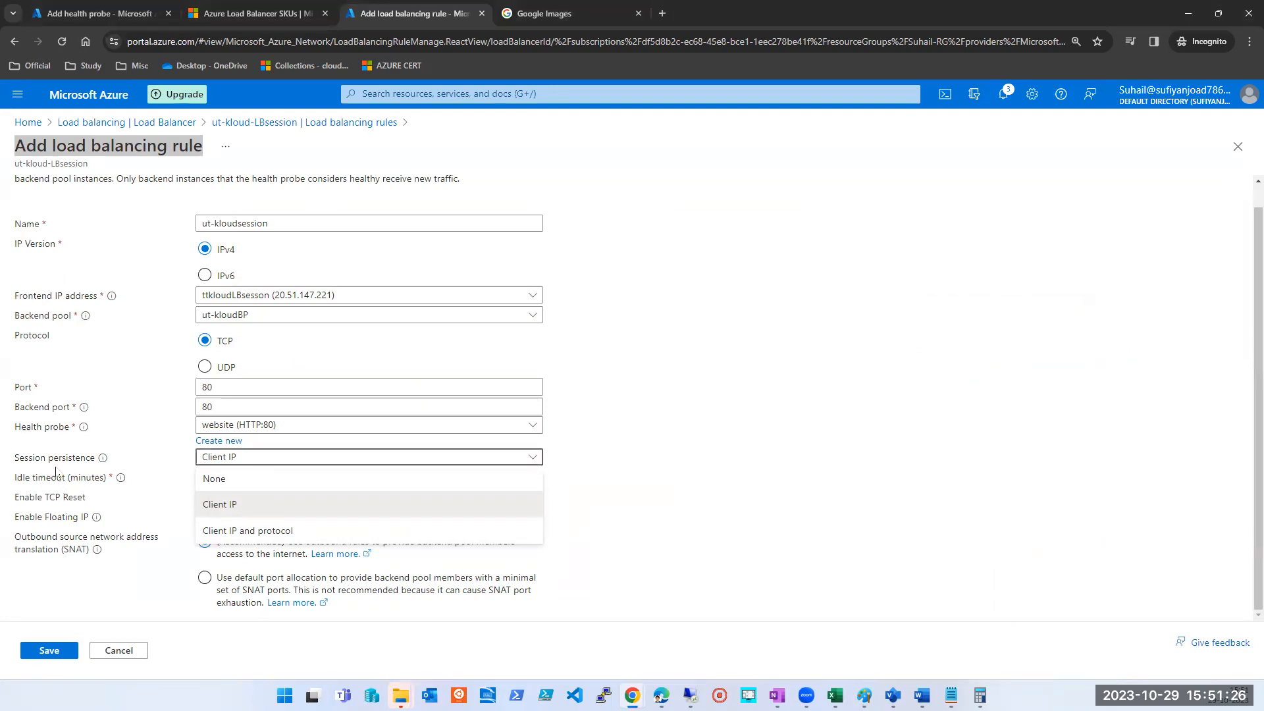
left_click(703, 432)
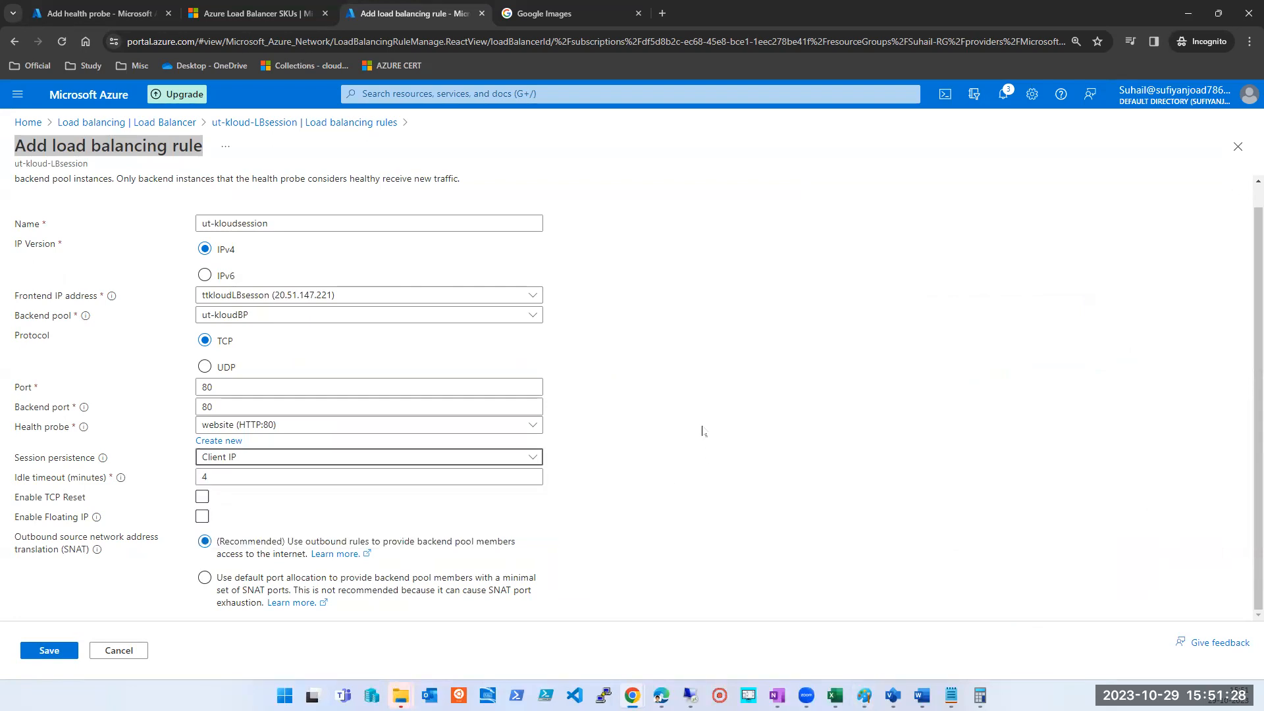
left_click(655, 97)
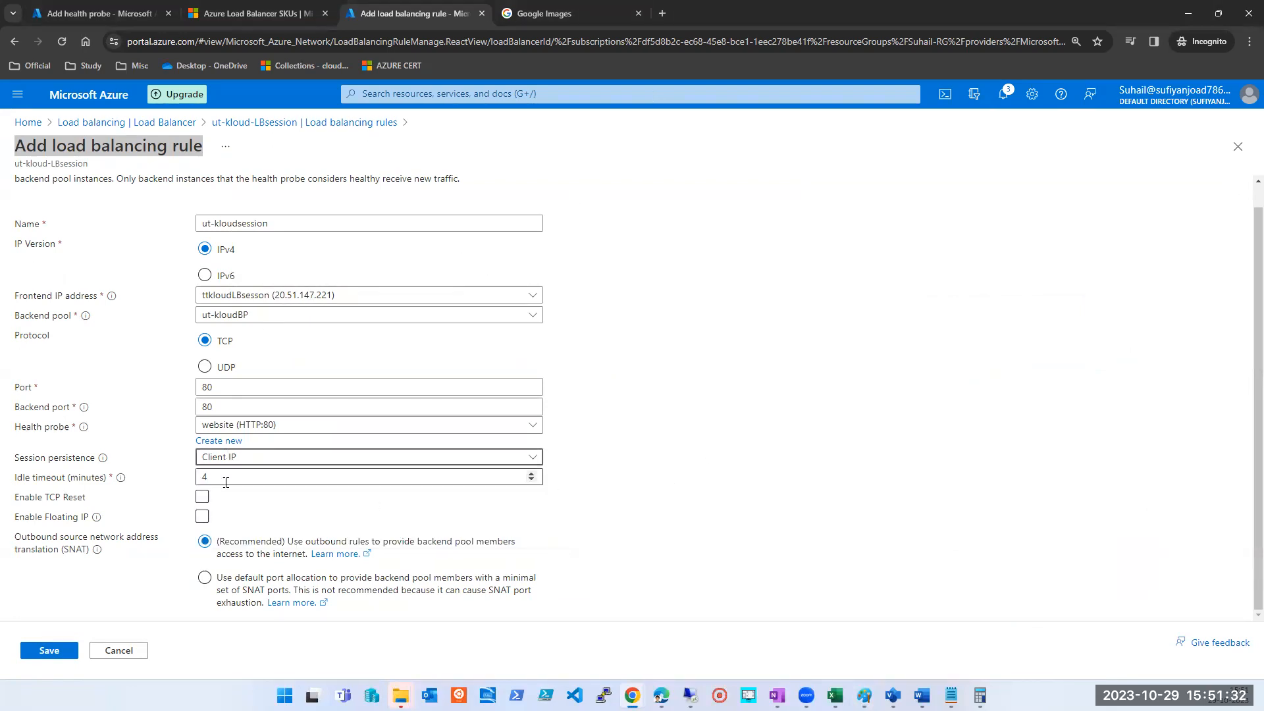
Step: In Paint, draw another freehand traffic line past the 20.20.20.20 frontend to the upper blue pool's lower boxes, and return to the Azure portal
left_click(865, 695)
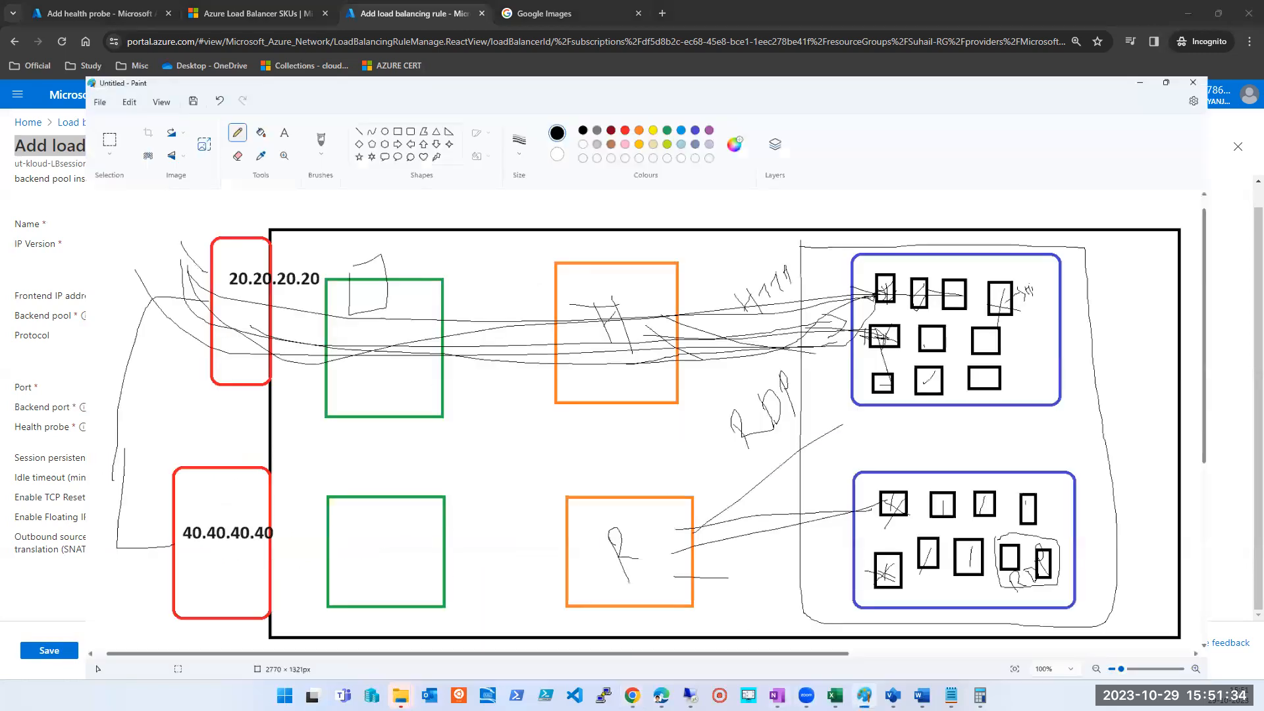
key("super+Up")
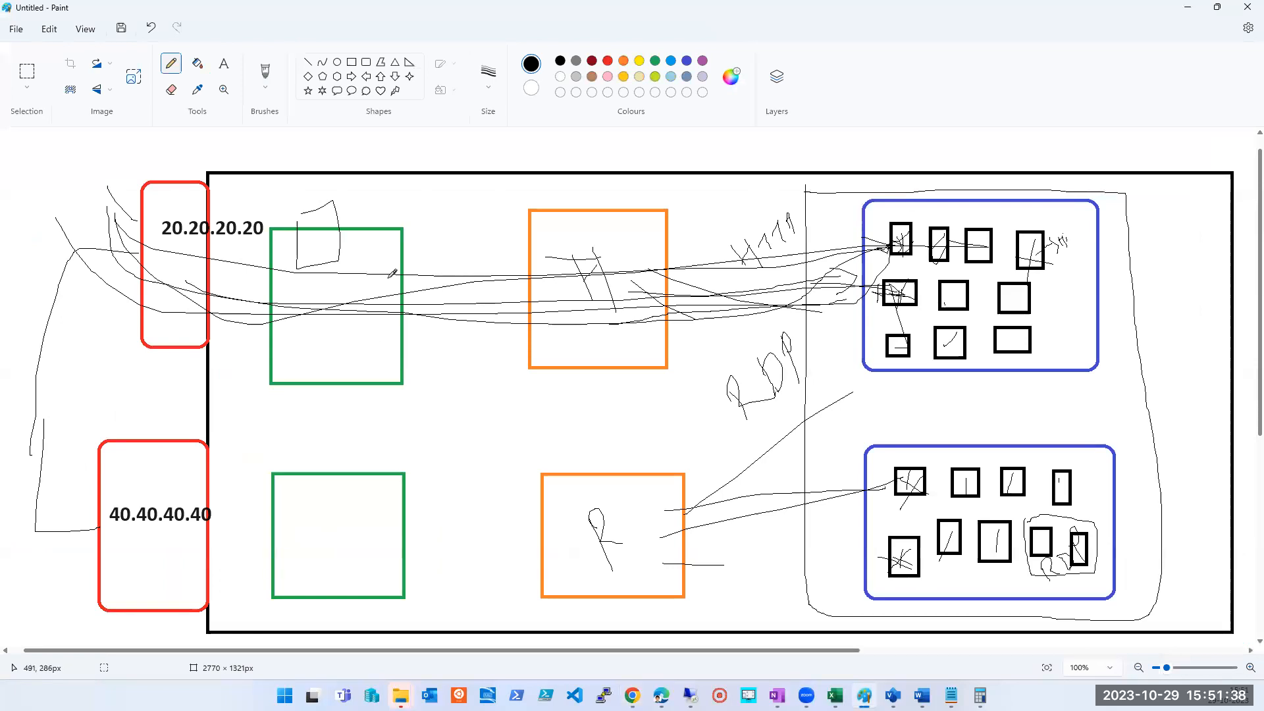
key("alt+Tab")
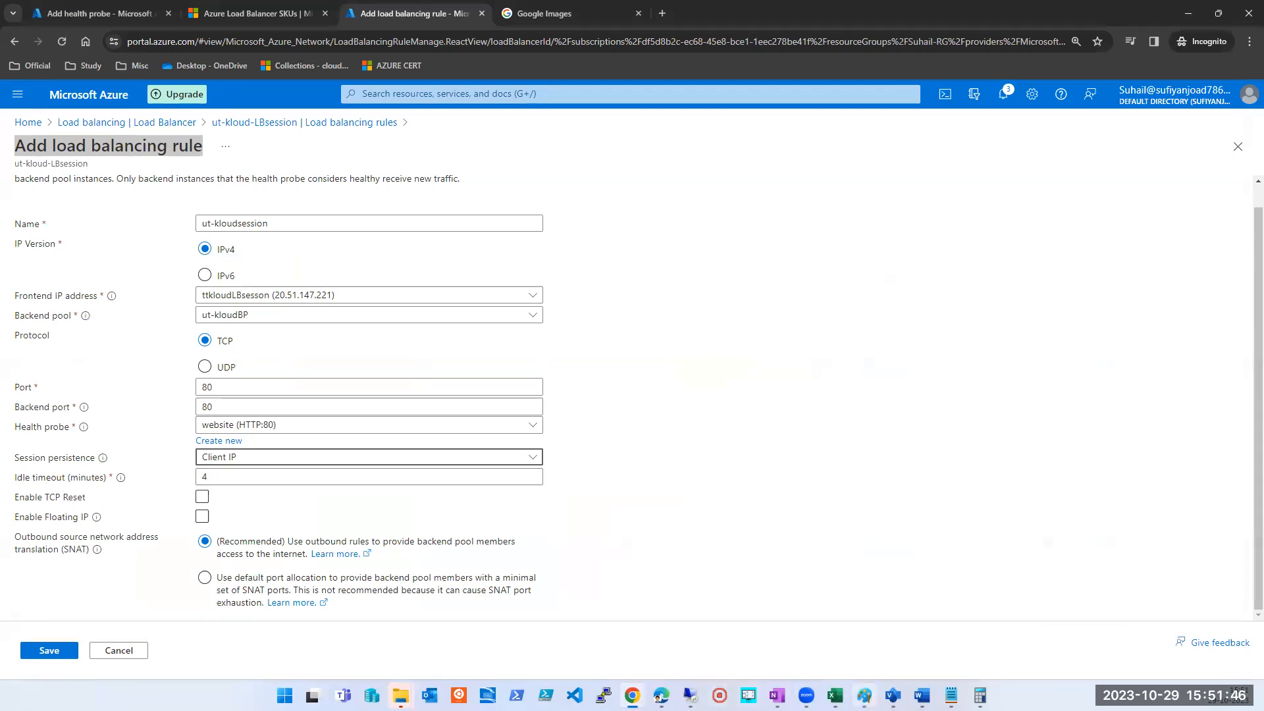
left_click(864, 696)
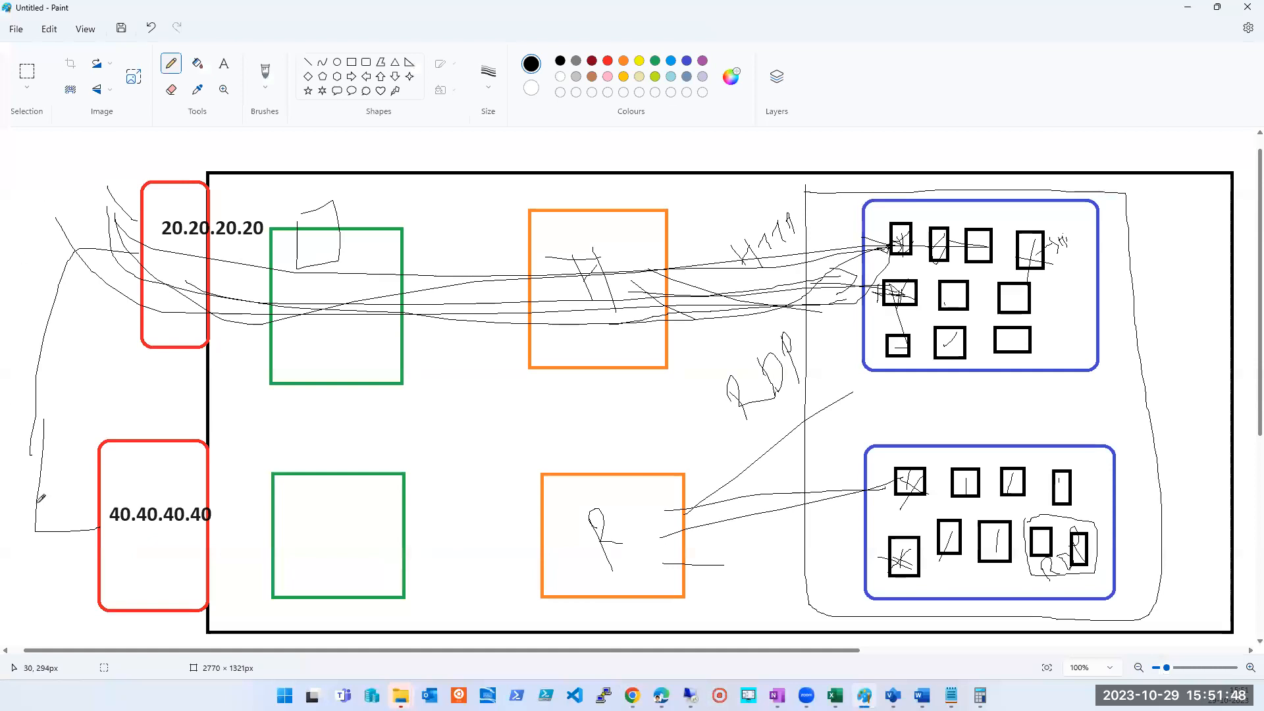
mouse_move(77, 178)
left_mouse_down()
mouse_move(77, 197)
mouse_move(264, 307)
mouse_move(593, 347)
mouse_move(864, 355)
mouse_move(893, 343)
left_mouse_up()
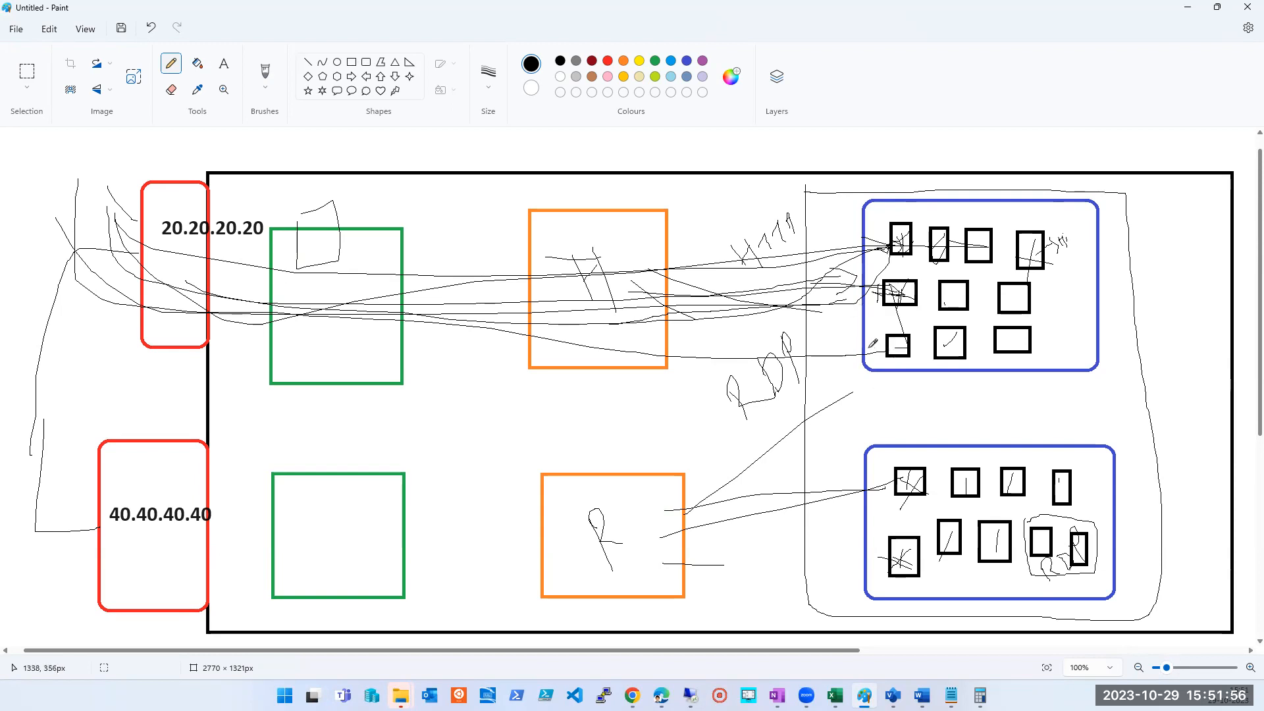
left_click_drag(869, 345, 944, 322)
left_click(1188, 7)
Step: Try idle timeouts of 30 and 0 minutes for the rule, and restore the timeout to 4 minutes
left_click(236, 471)
key("BackSpace")
type("30")
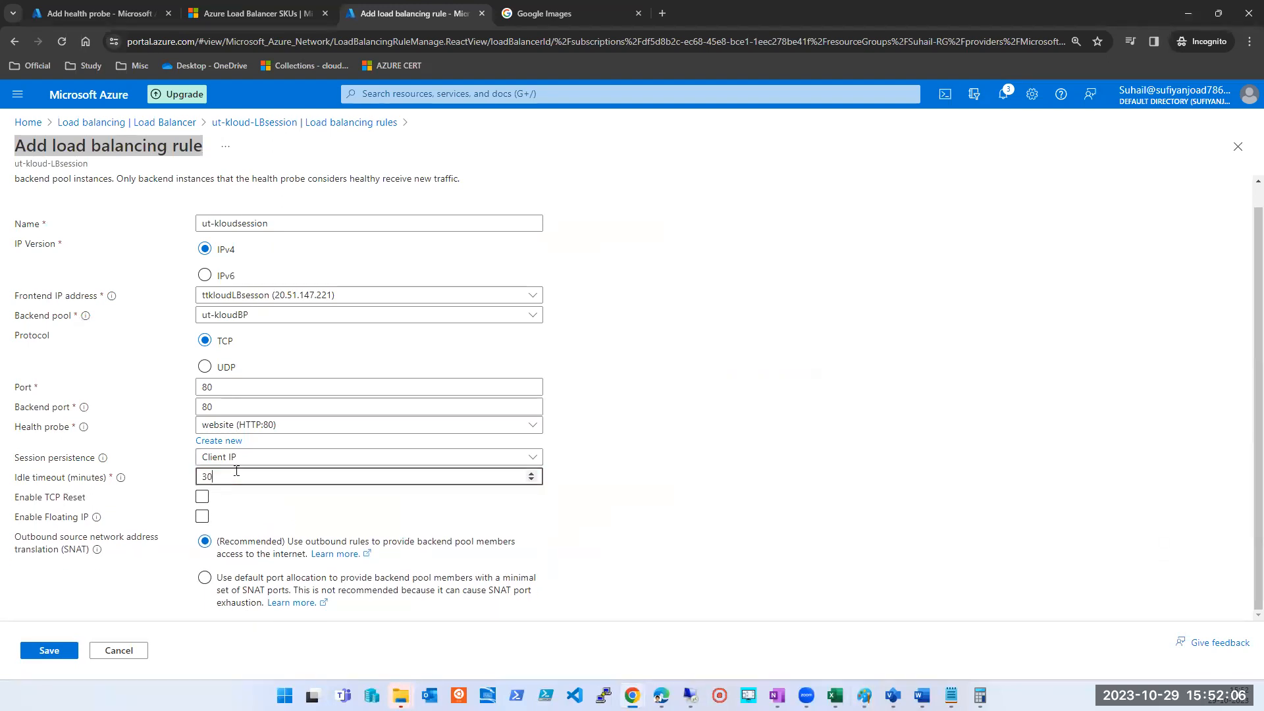
key("BackSpace")
type("1")
key("ctrl+a")
type("0")
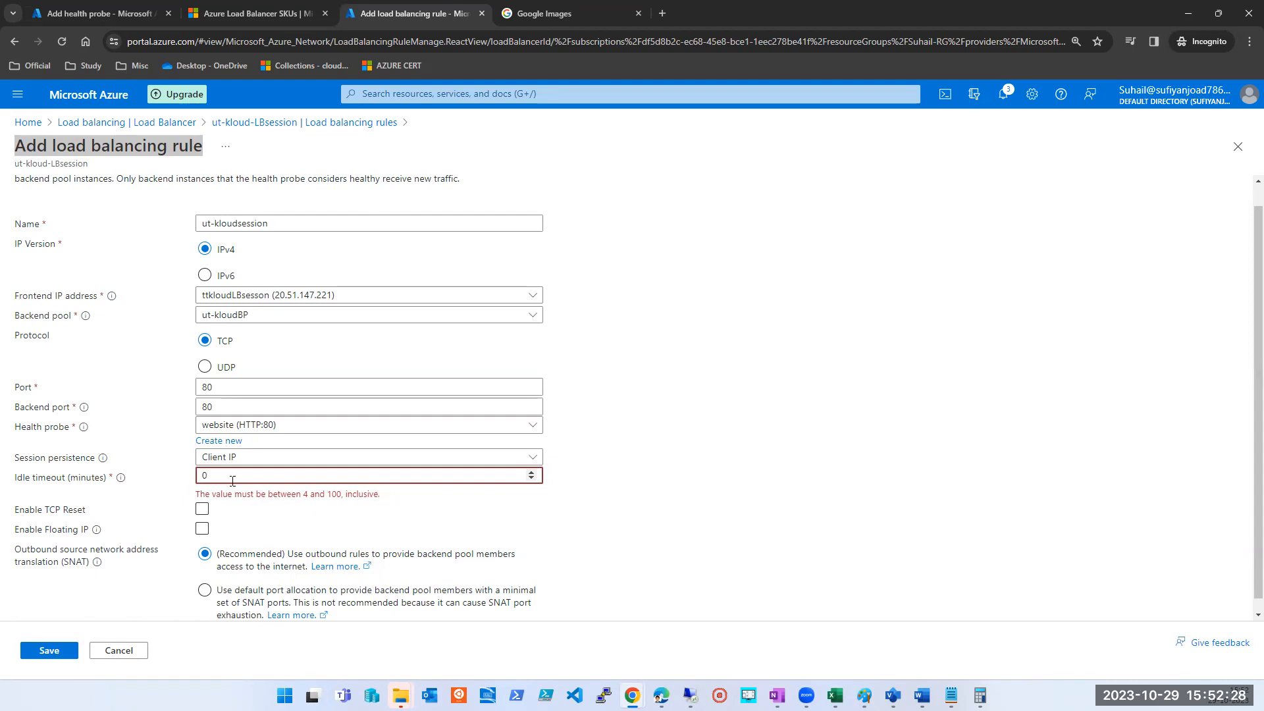
left_click_drag(230, 478, 188, 484)
type("4")
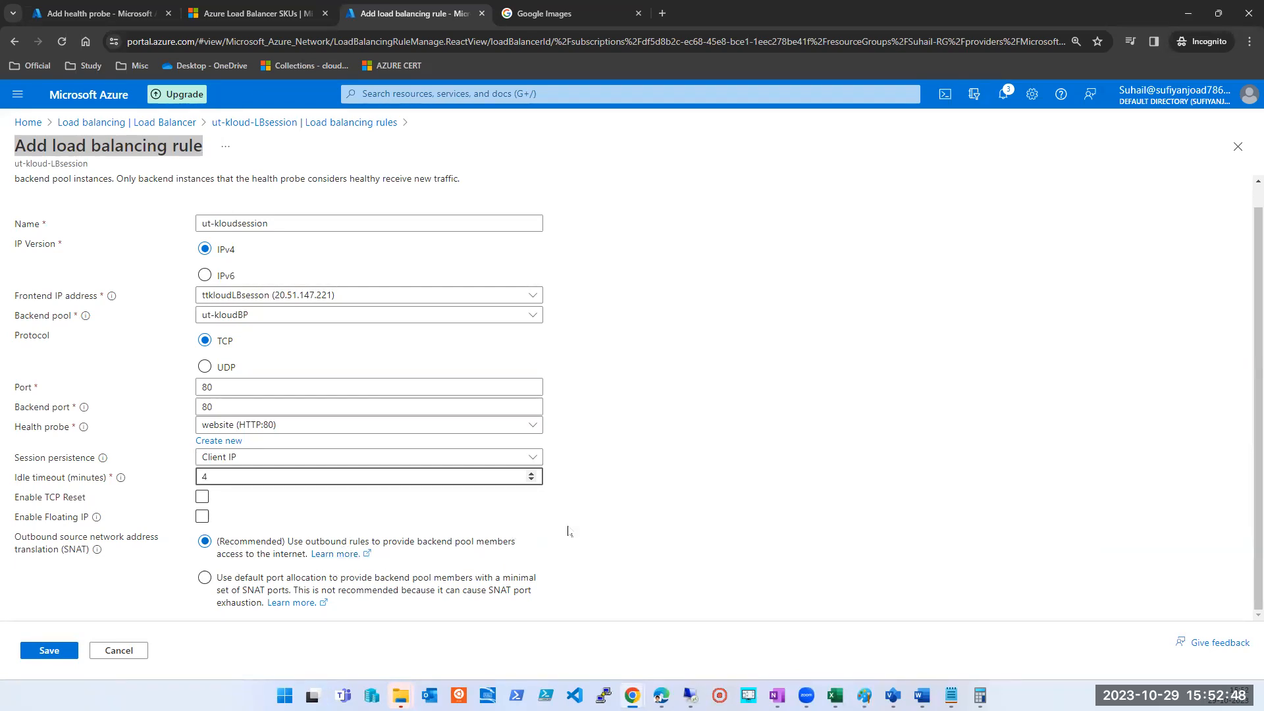
left_click(738, 422)
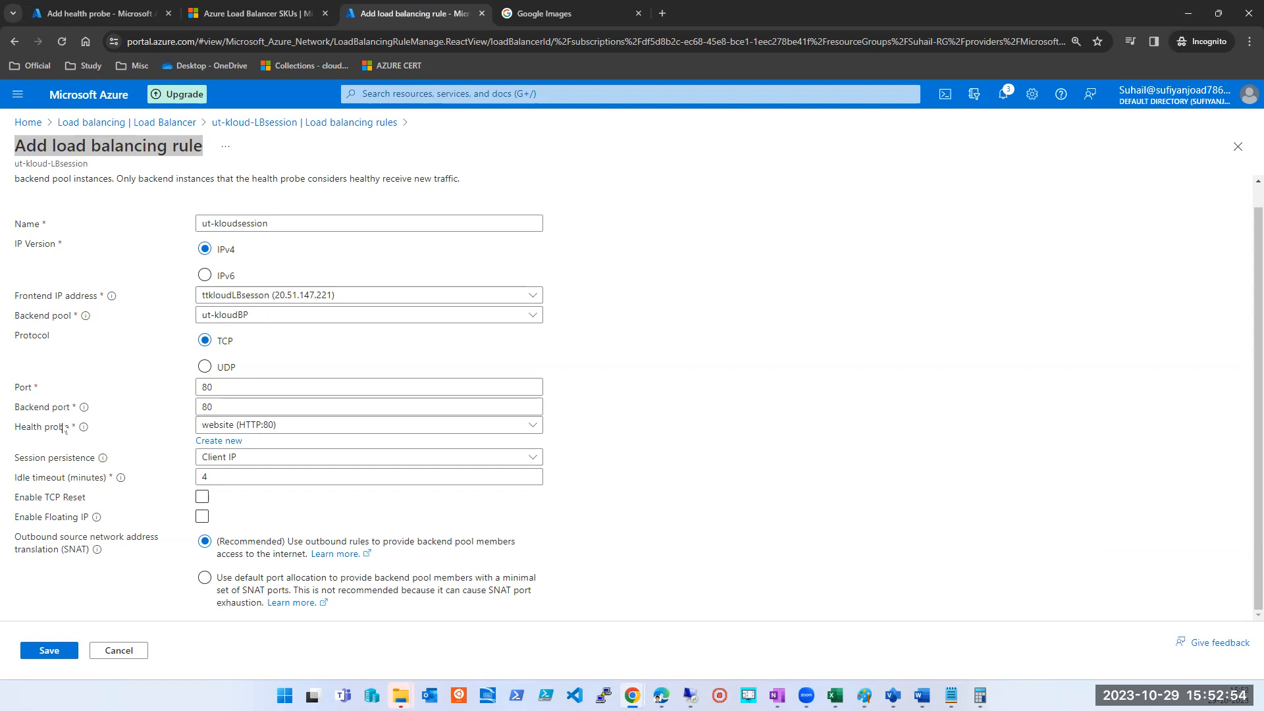
Step: Outline the rule's settings from frontend IP address through health probe with a freehand screen annotation
left_click(645, 27)
mouse_move(78, 277)
left_mouse_down()
mouse_move(466, 272)
mouse_move(570, 375)
mouse_move(570, 463)
mouse_move(481, 438)
mouse_move(3, 431)
mouse_move(16, 256)
mouse_move(82, 272)
left_mouse_up()
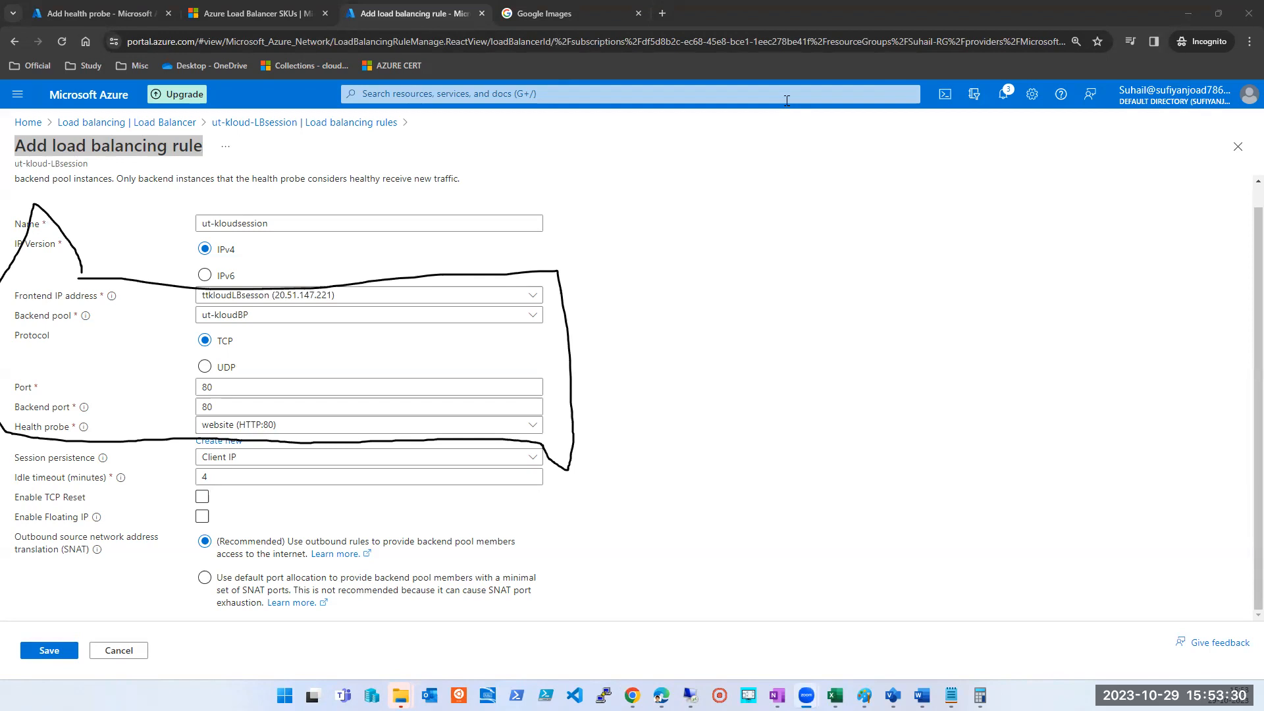
left_click(868, 149)
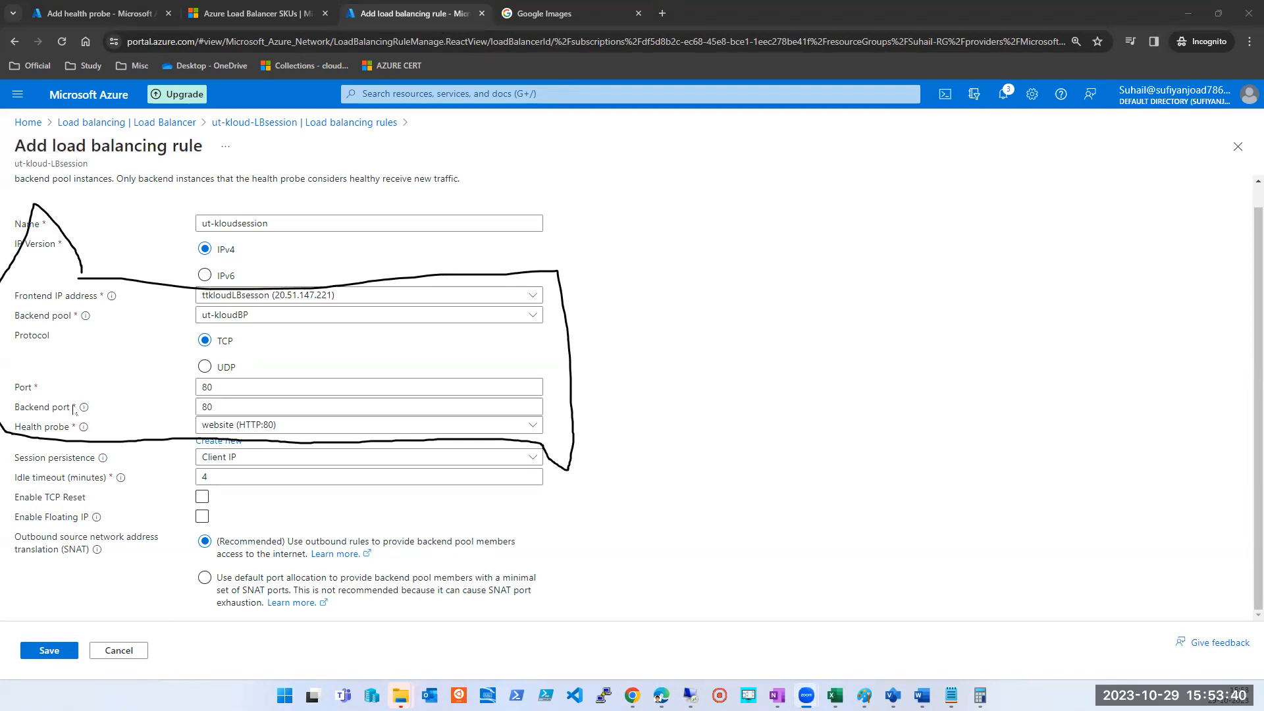
Step: Examine the backend port's explanation and both port fields, and clear the freehand outline over the form
mouse_move(84, 407)
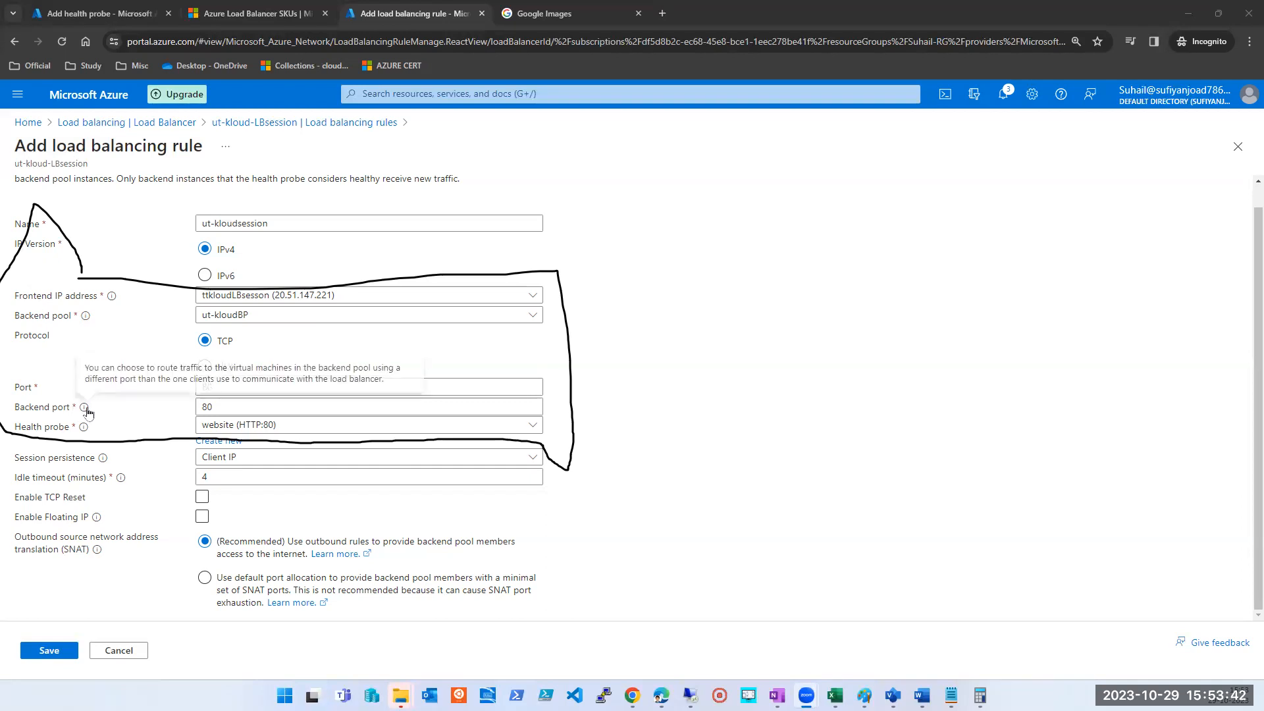
double_click(208, 404)
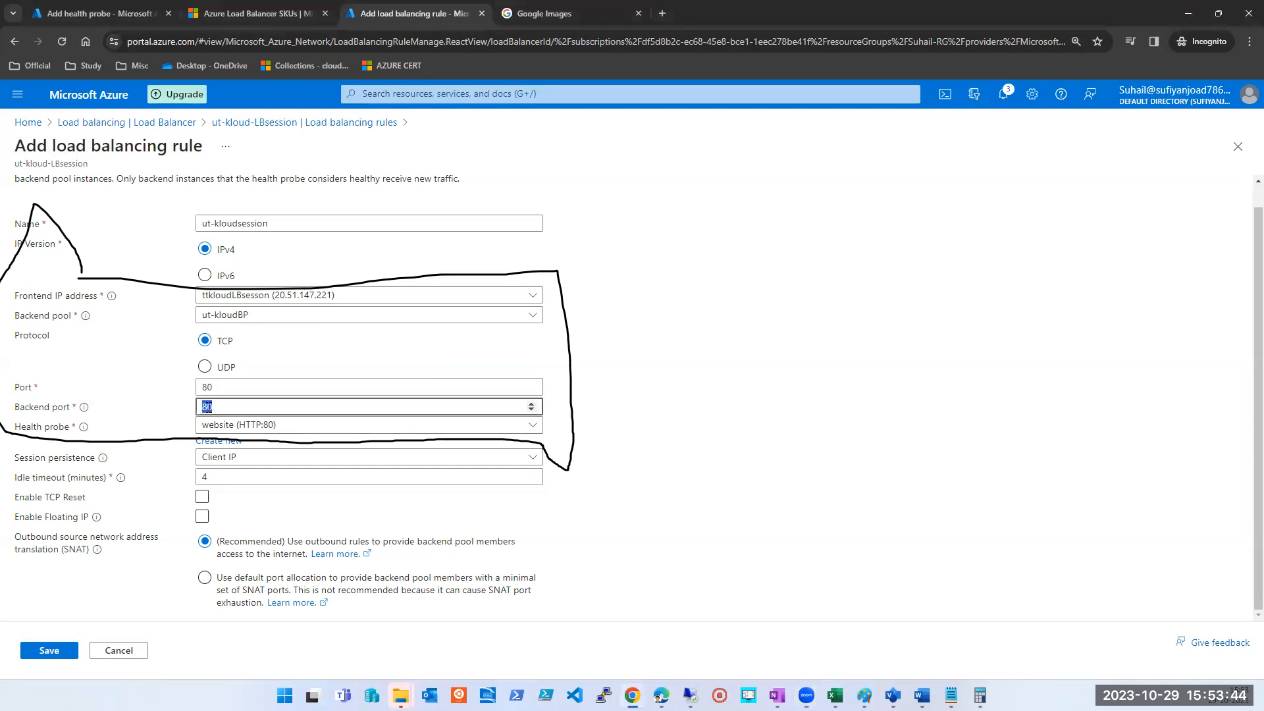
double_click(206, 387)
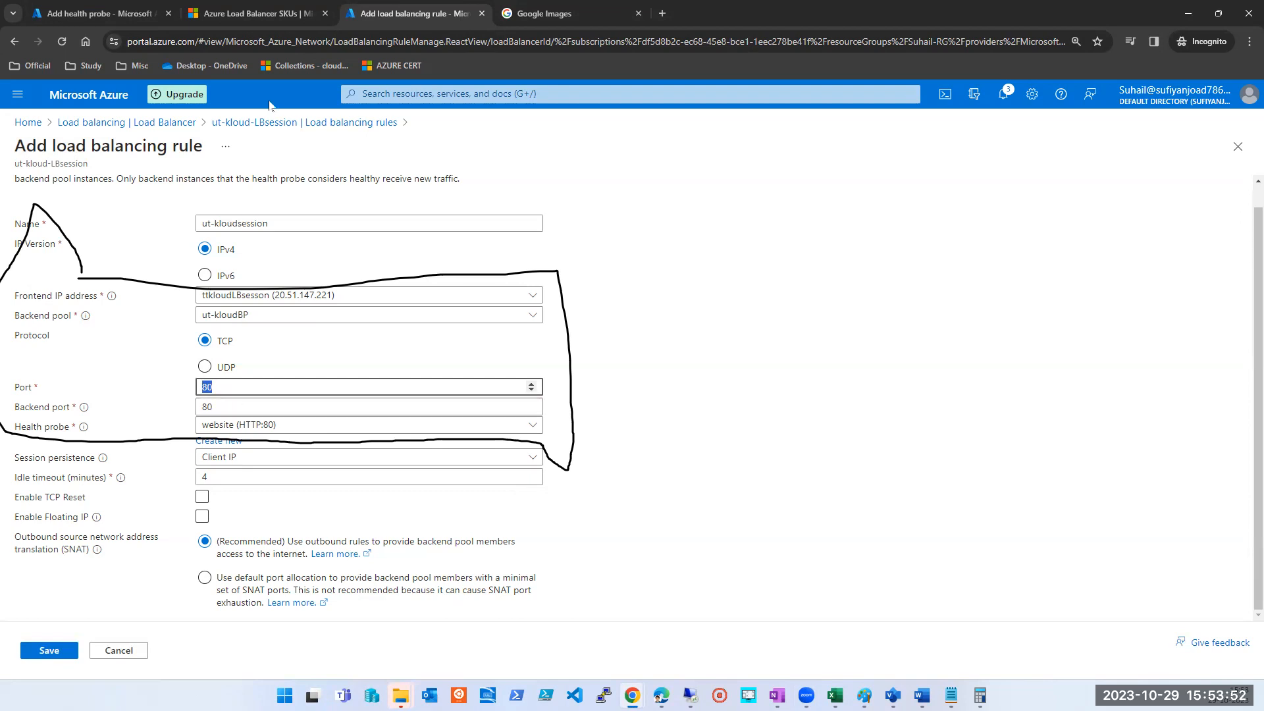
left_click(533, 22)
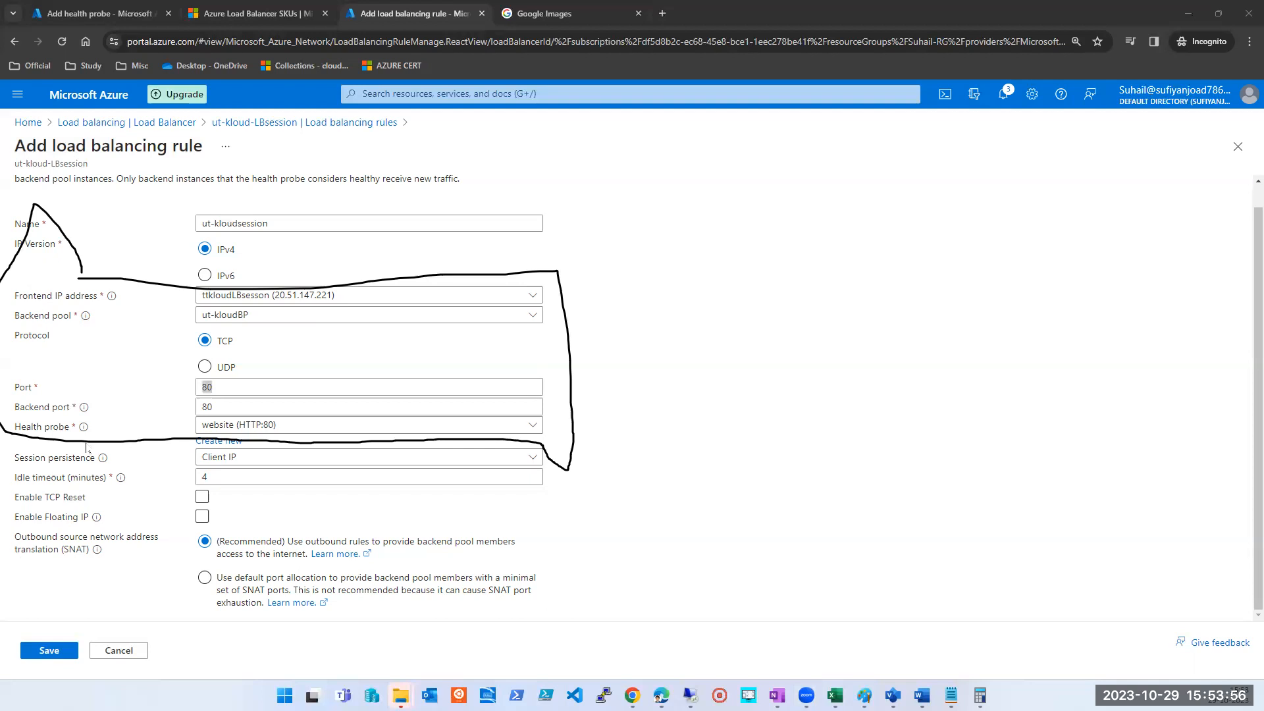
key("ctrl+z")
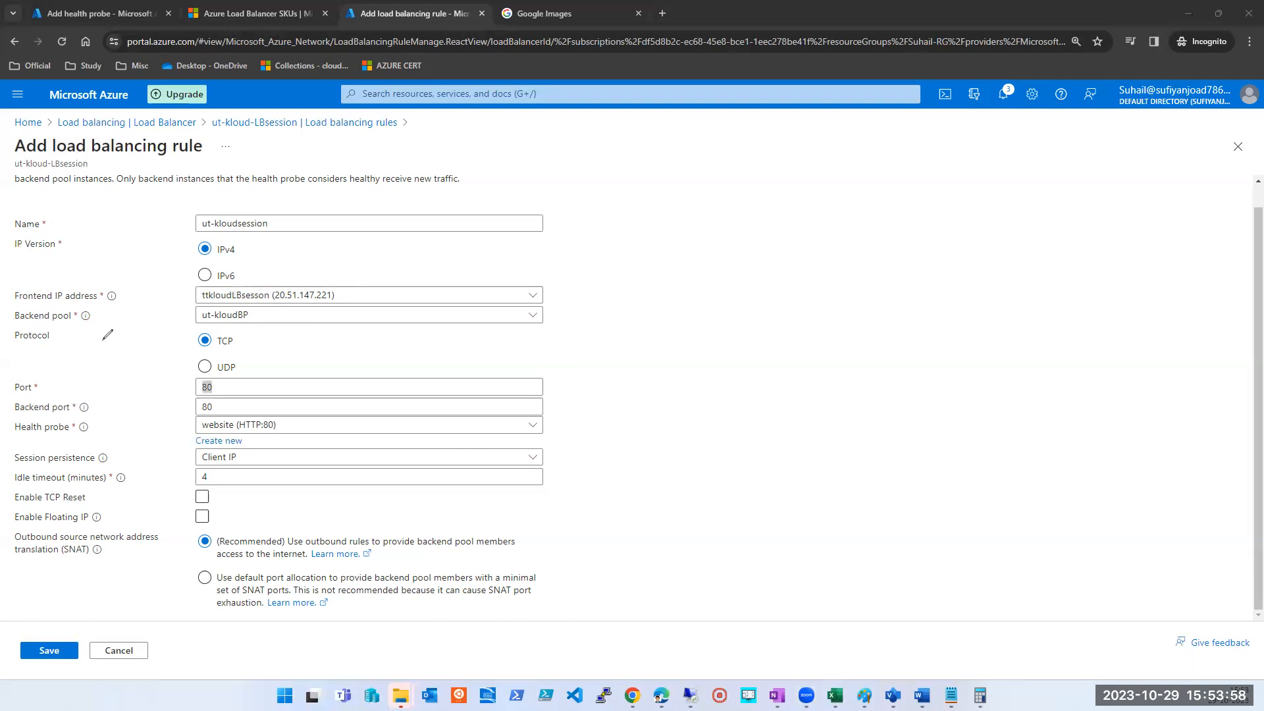
Step: Save the ut-kloudsession load balancing rule
left_click(807, 439)
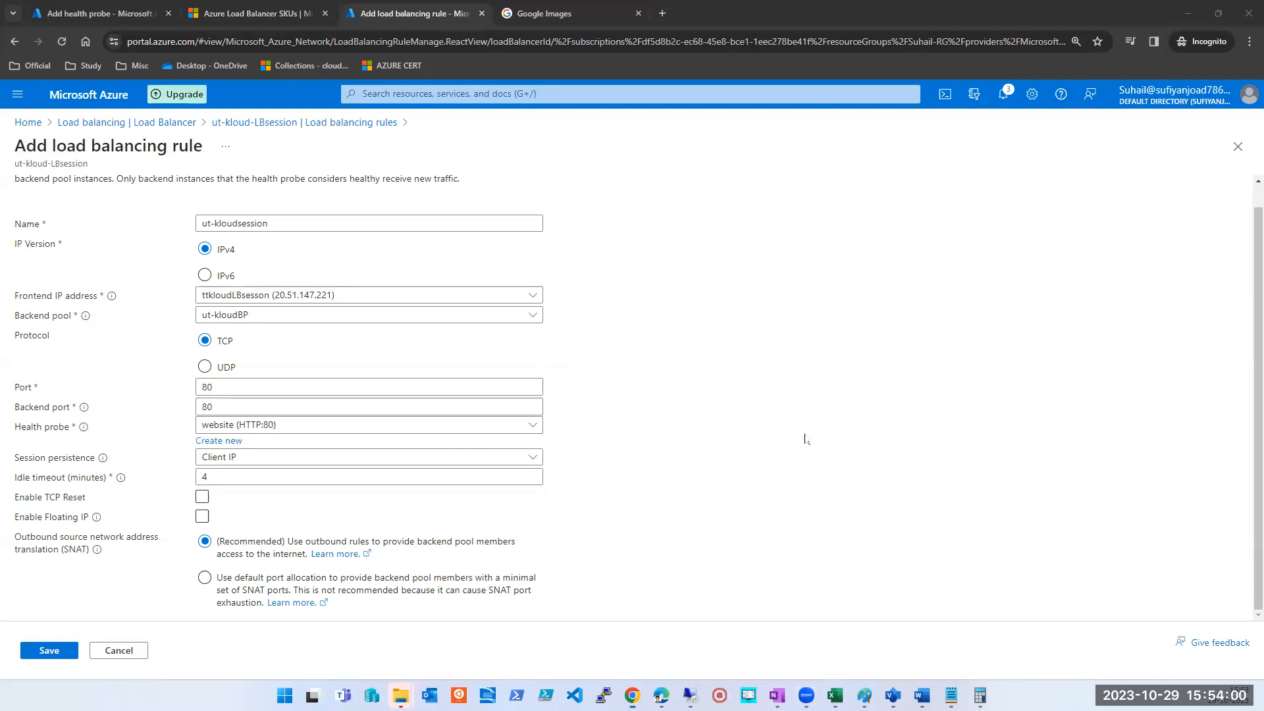
left_click(218, 408)
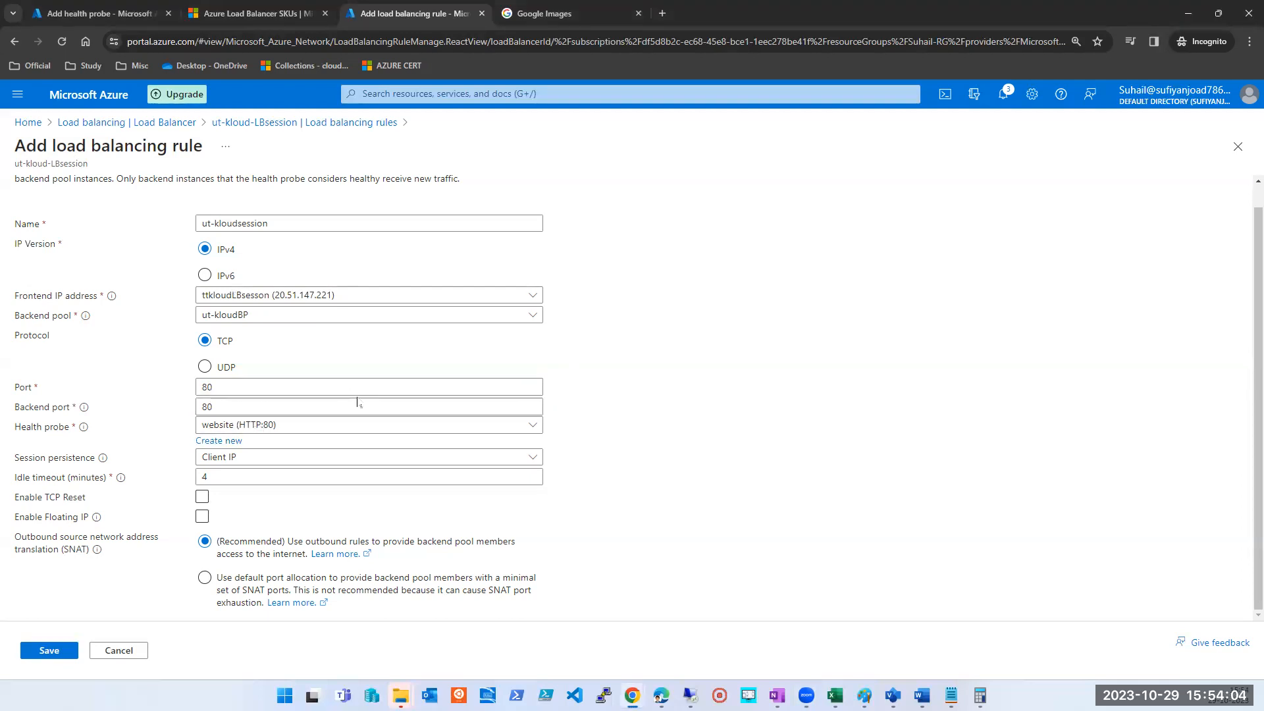
left_click(58, 652)
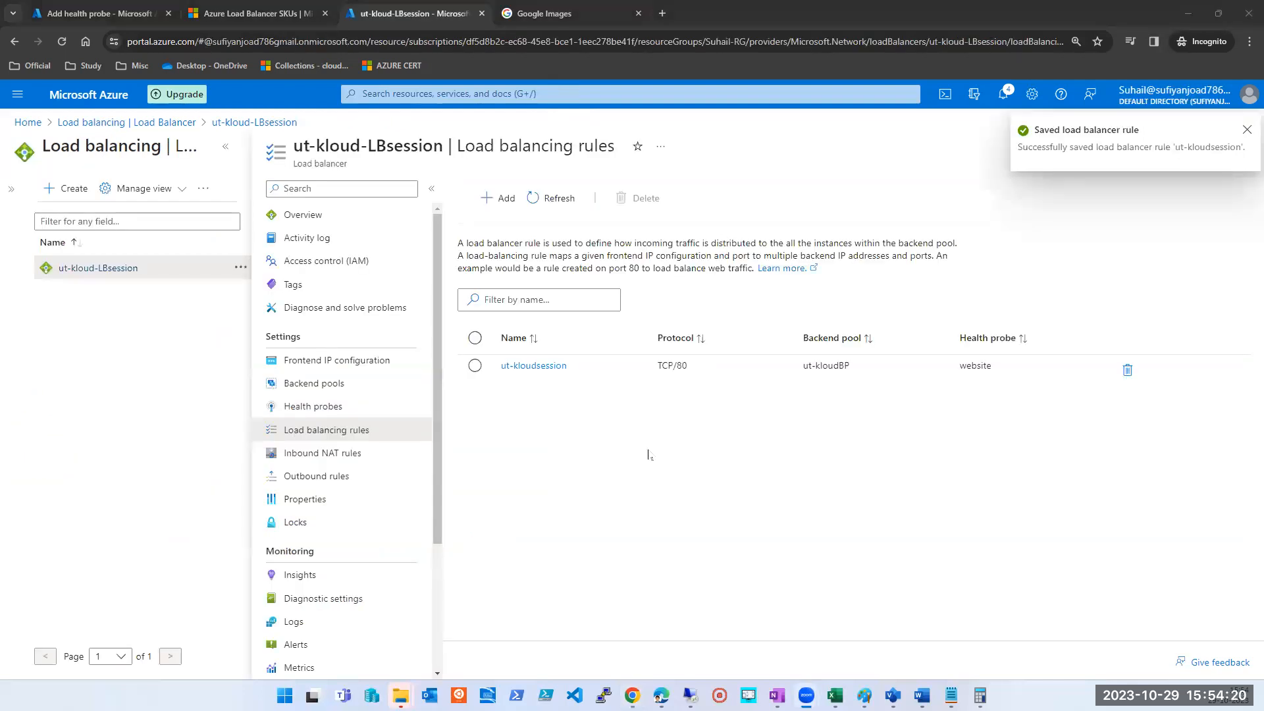
Step: View the load balancer's frontend IP configuration and highlight the public IP address of ttkloudLBsesson
left_click(355, 361)
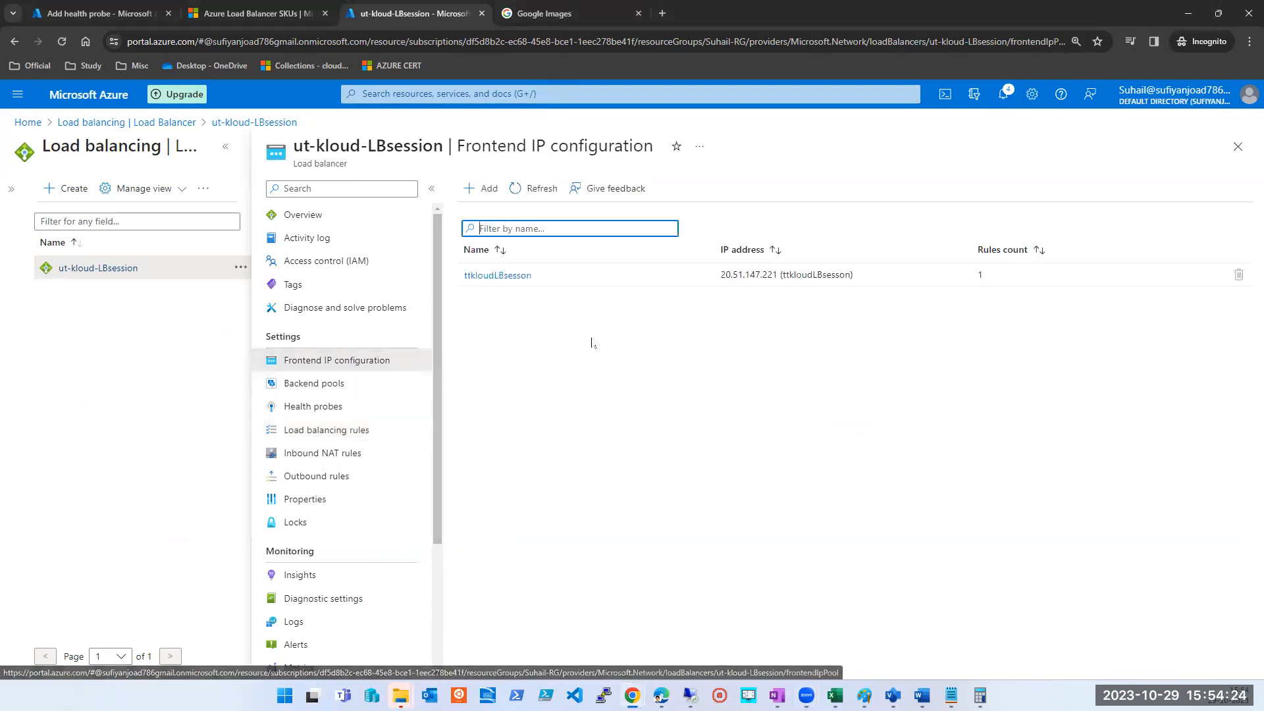
left_click_drag(715, 280, 778, 275)
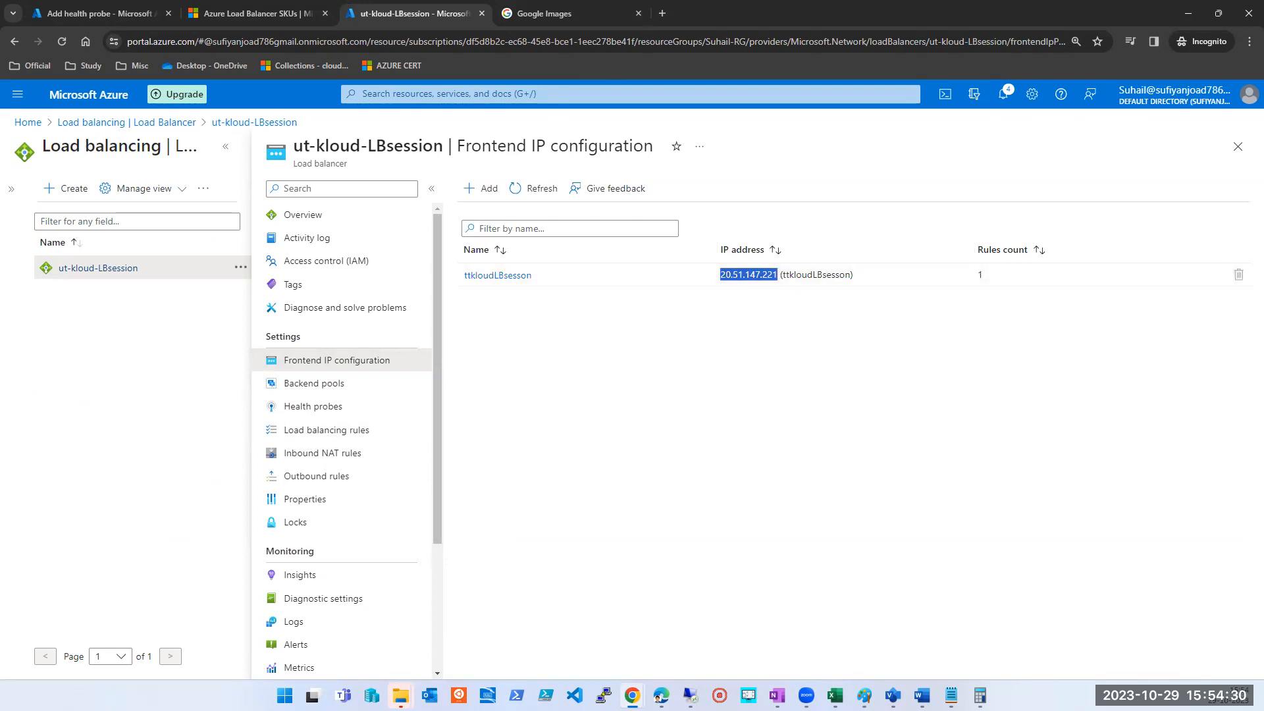
key("alt+Tab")
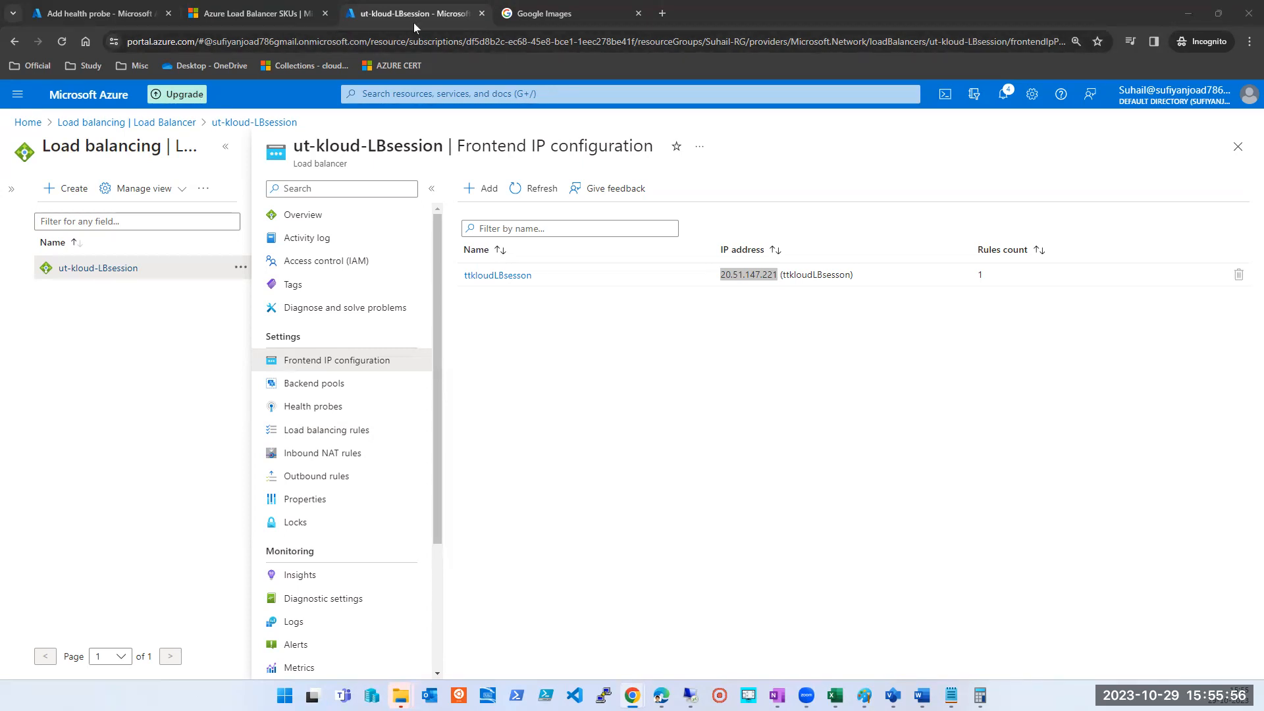
Step: Leave the unsaved health probe form for the virtual machines list, and stop the tsoftvm001 virtual machine
left_click(99, 14)
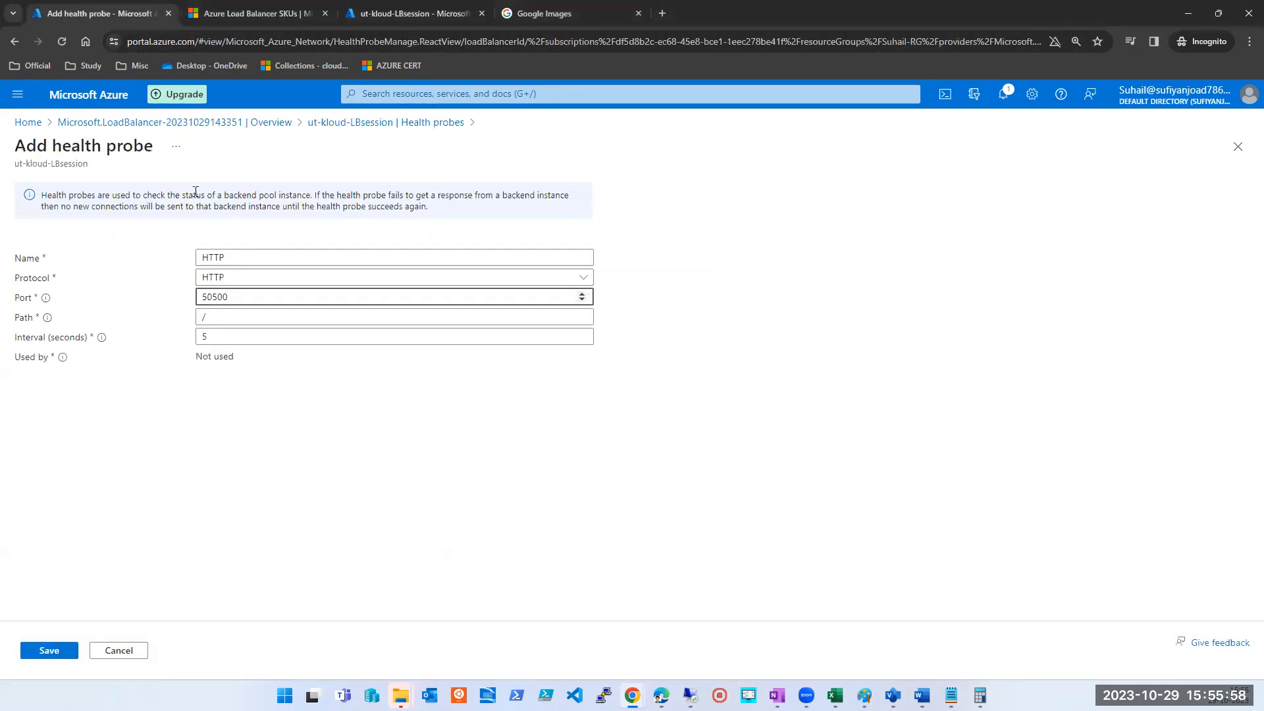
left_click(909, 98)
left_click(457, 309)
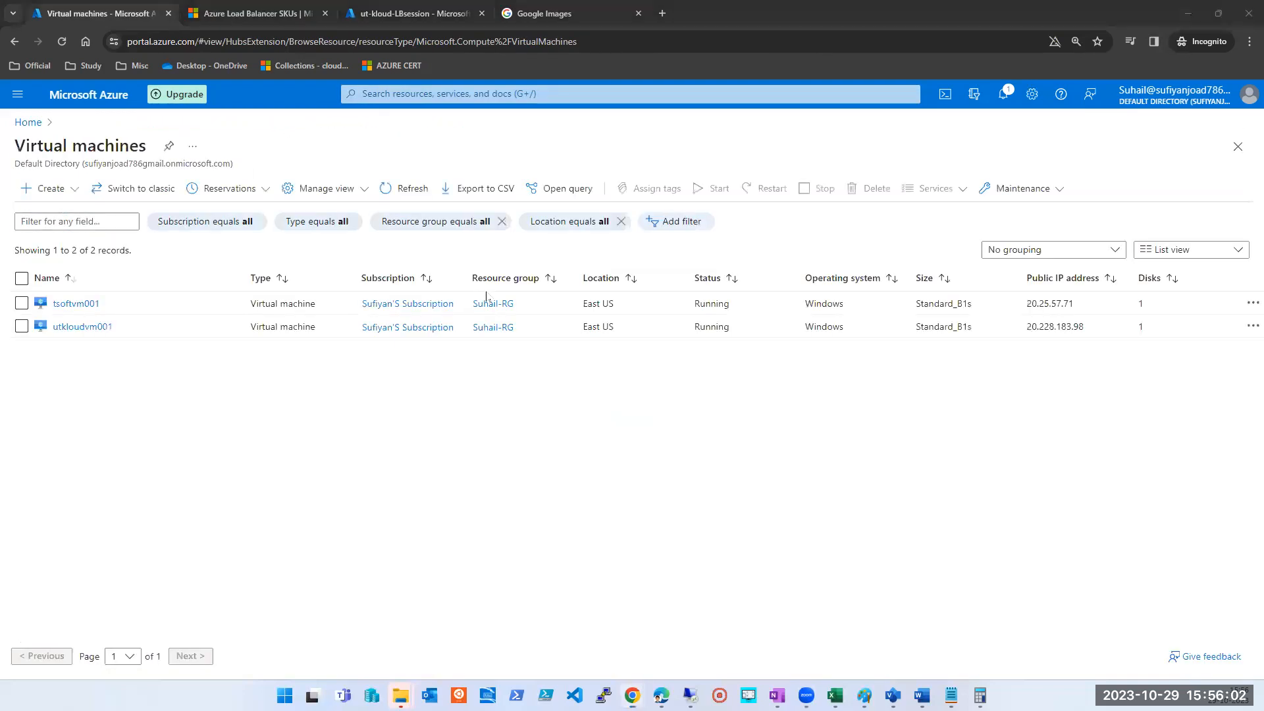
left_click(22, 304)
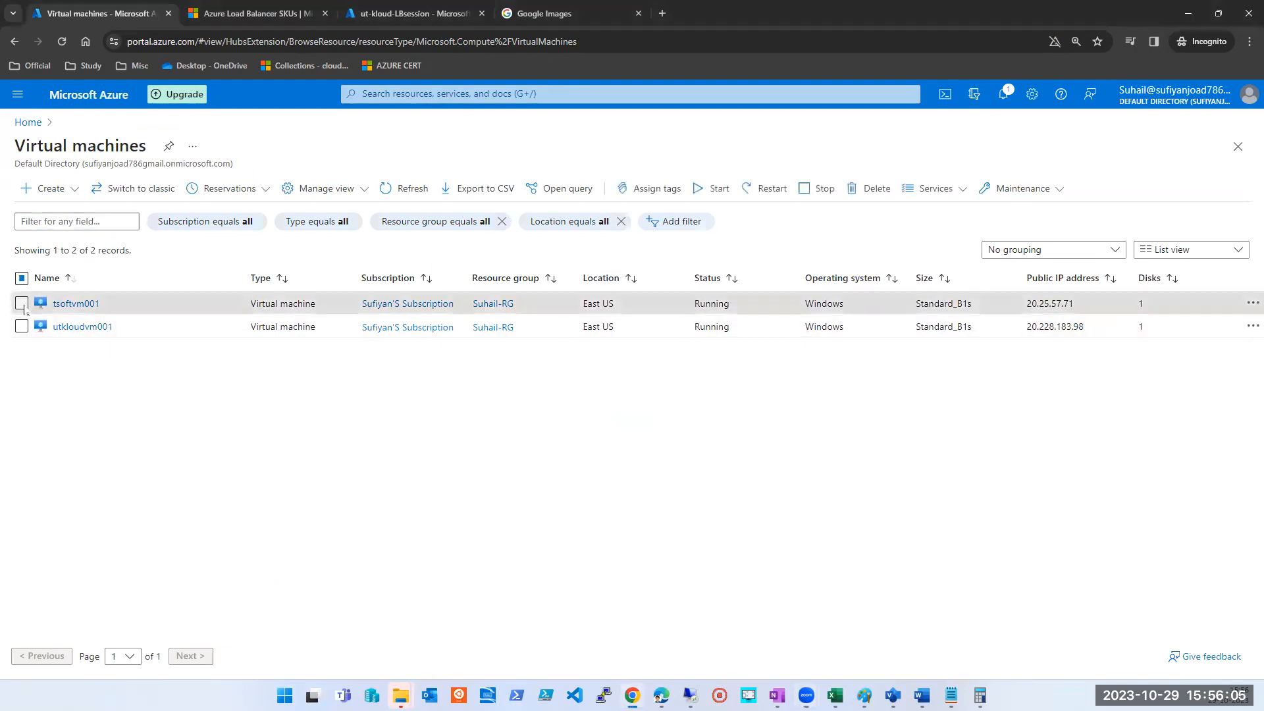
left_click(811, 192)
left_click(43, 268)
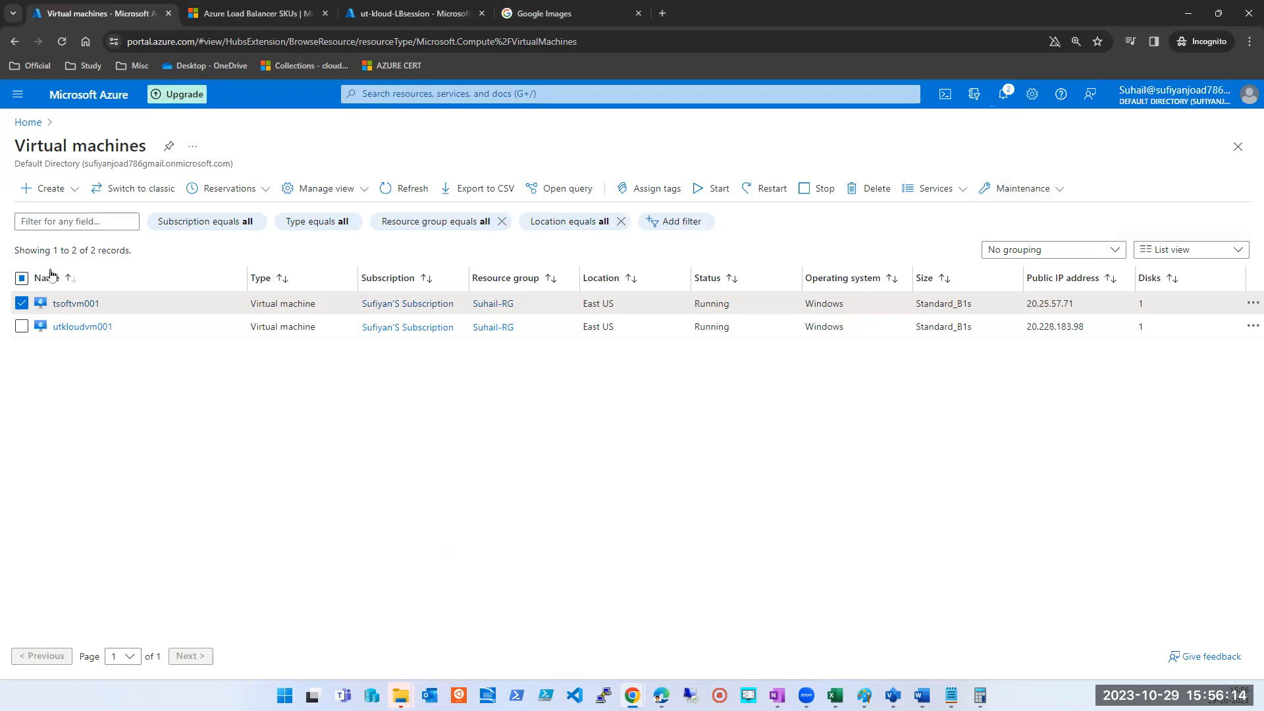
Step: Check the progress of stopping tsoftvm001 in the notifications and by refreshing the virtual machines list
left_click(406, 190)
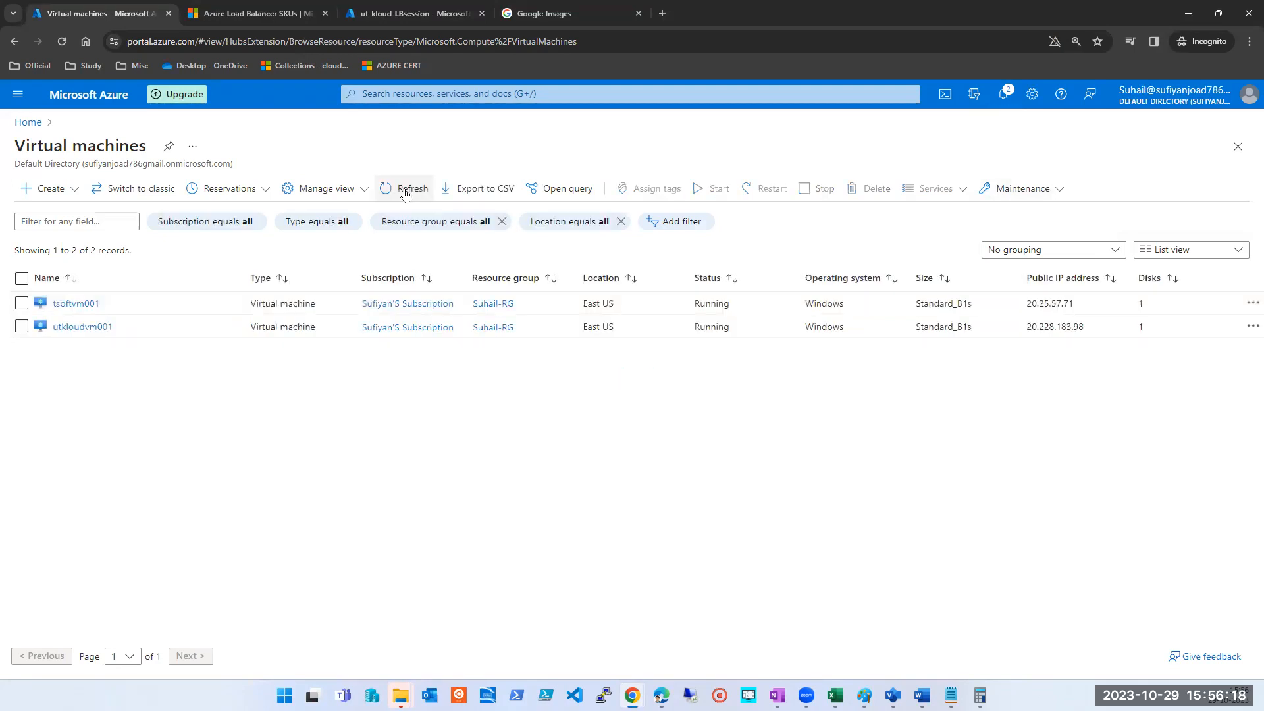
left_click(1003, 103)
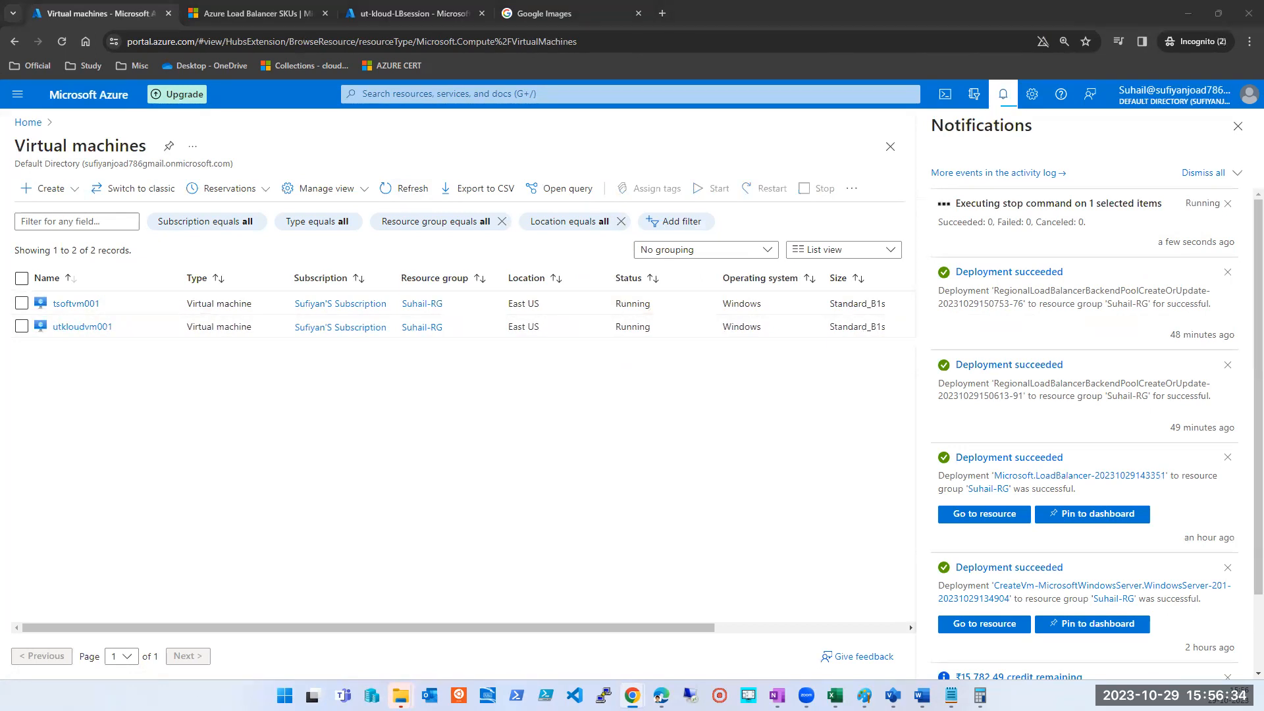
left_click(1238, 125)
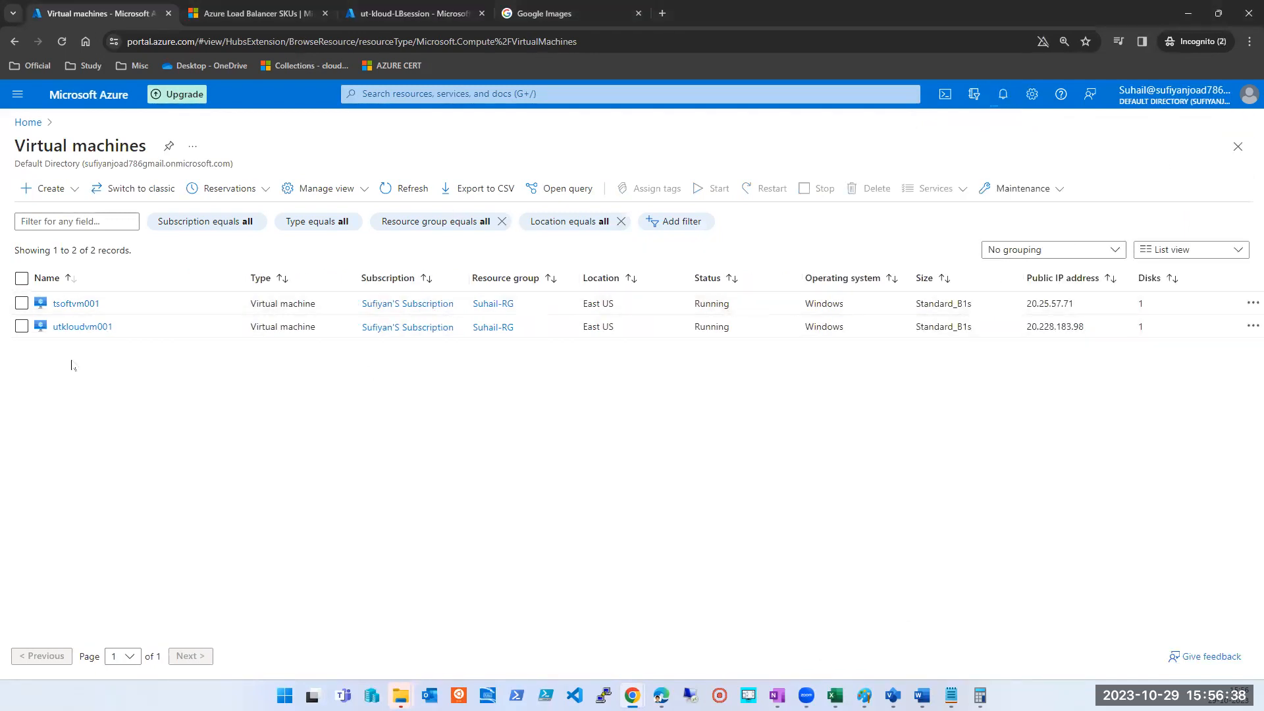
left_click(405, 189)
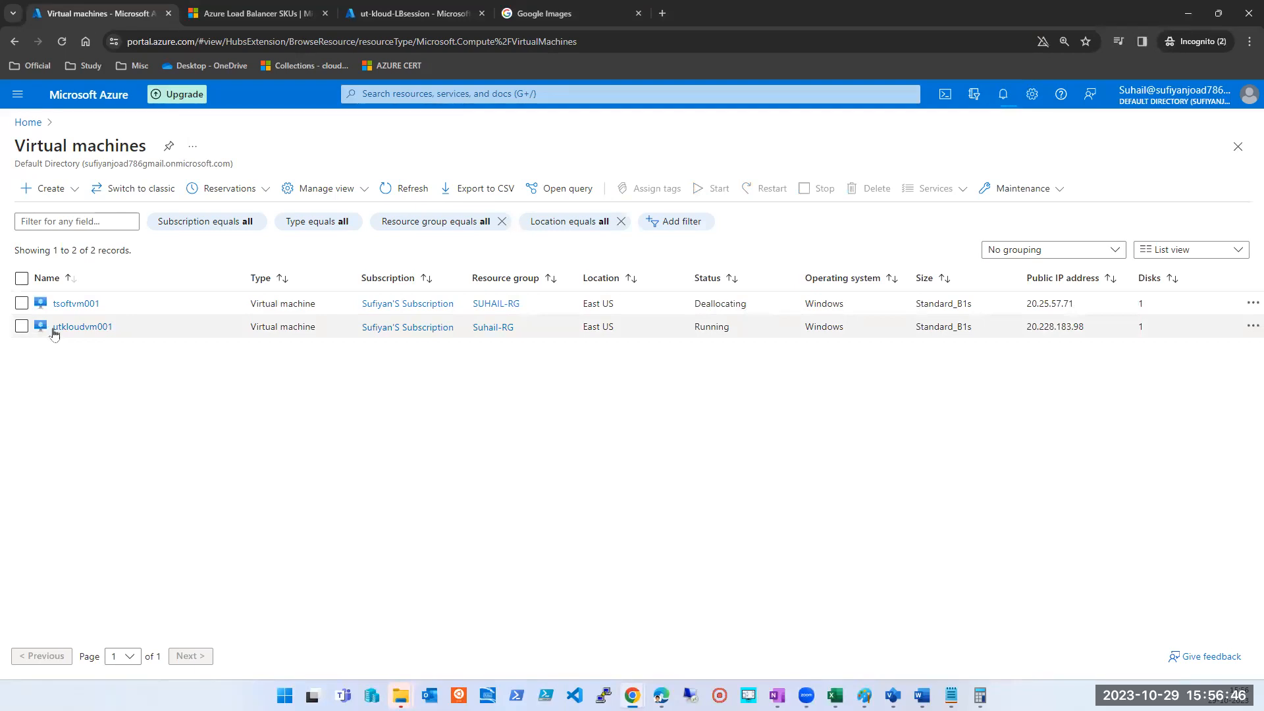
left_click(397, 189)
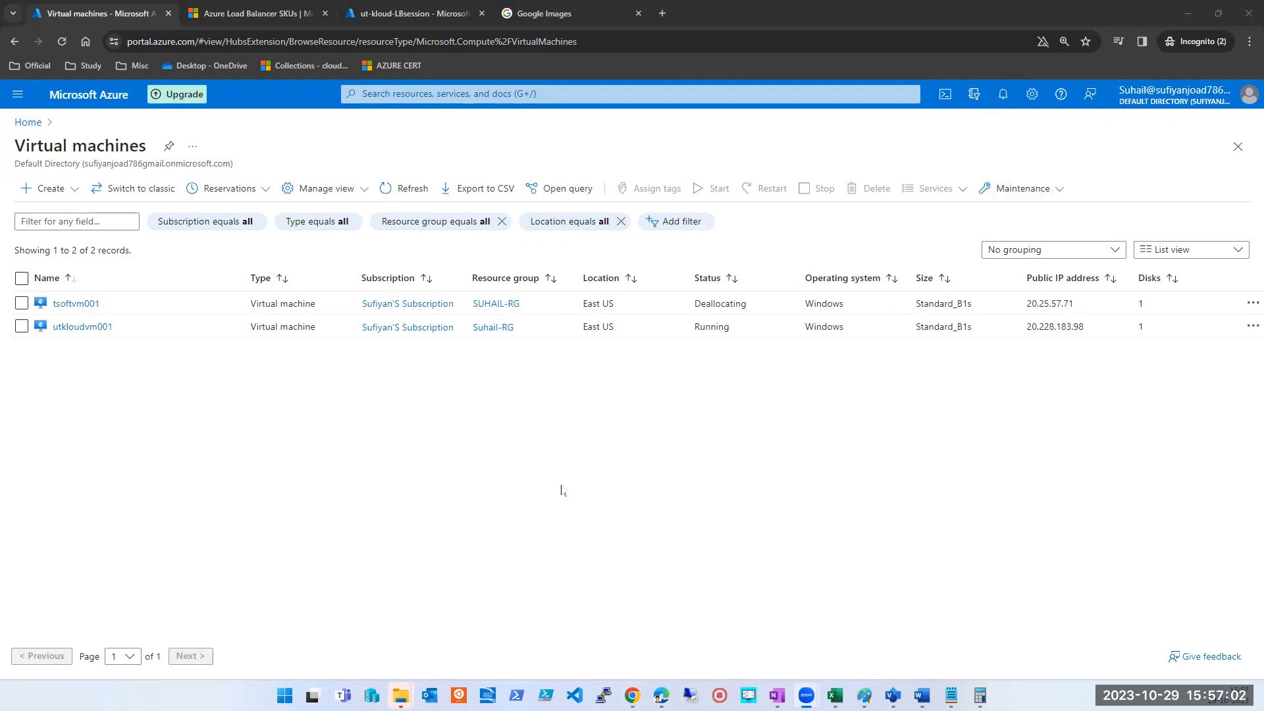
Step: Find the Application Gateway load balancing service and start creating an application gateway
left_click(538, 98)
type("appl")
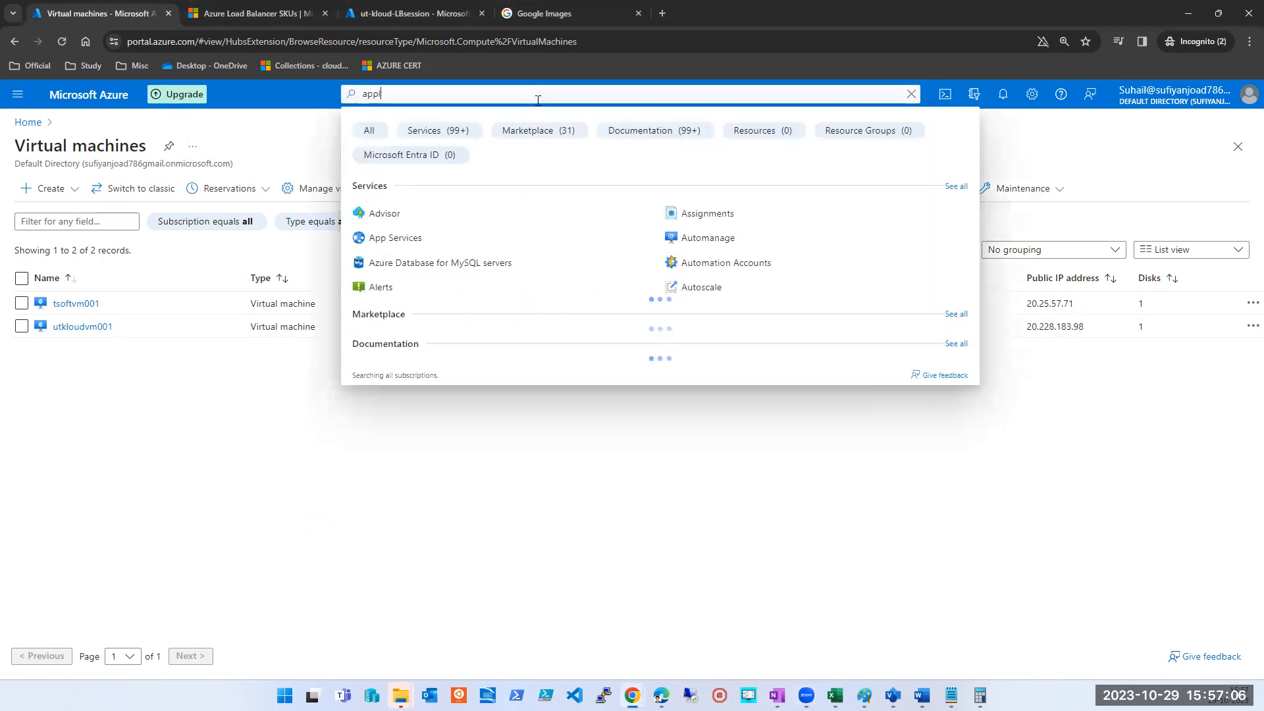
left_click(450, 214)
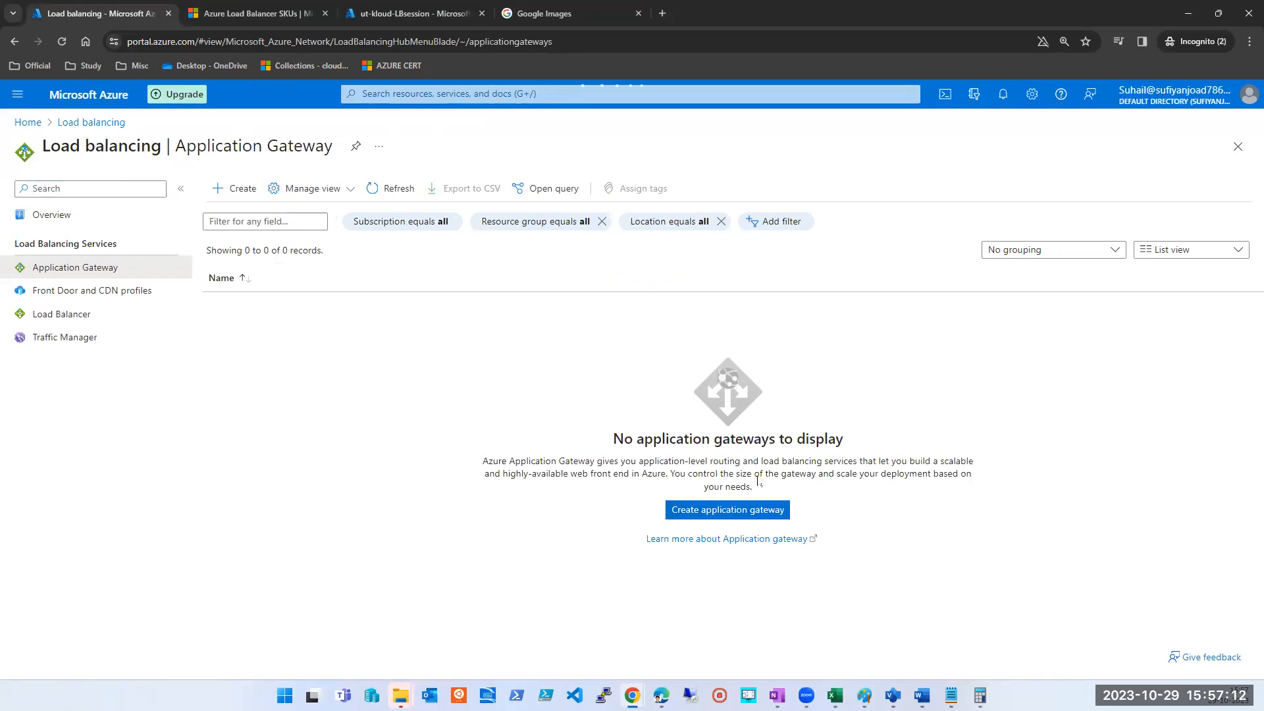
left_click(727, 510)
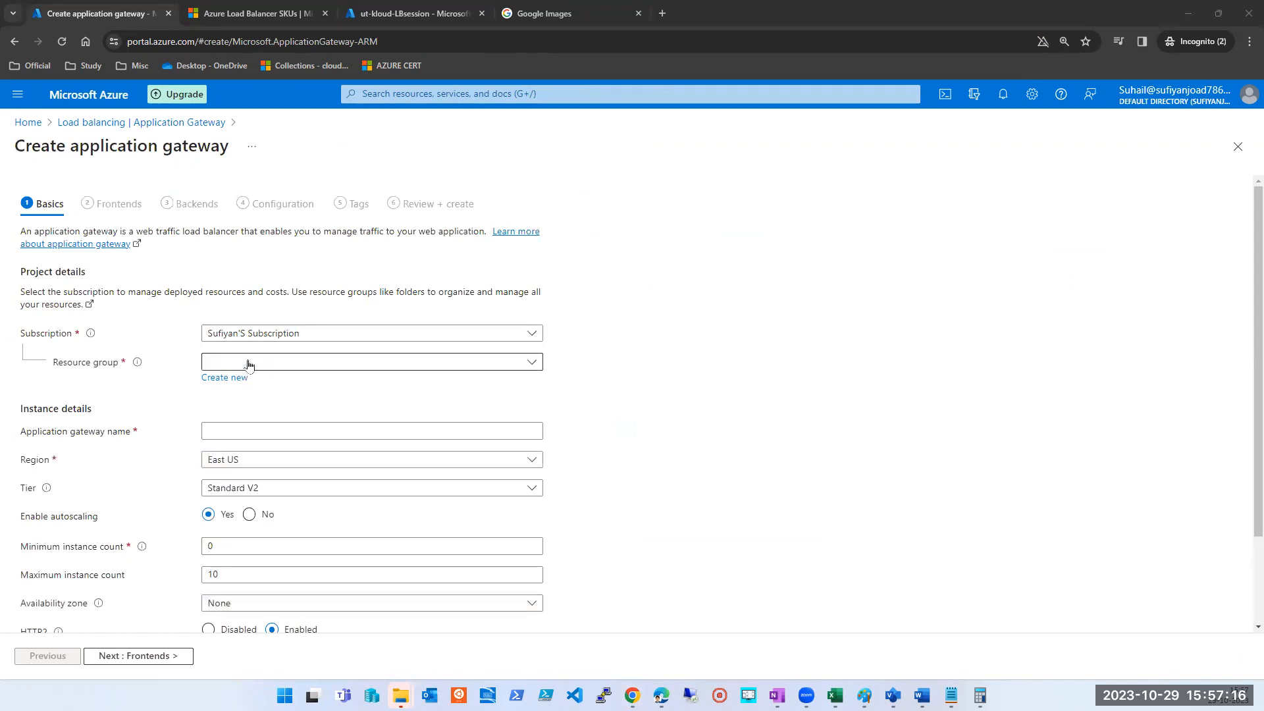
Step: Assign the application gateway to the Suhail-RG resource group and name it fdfdfdsf
left_click(330, 364)
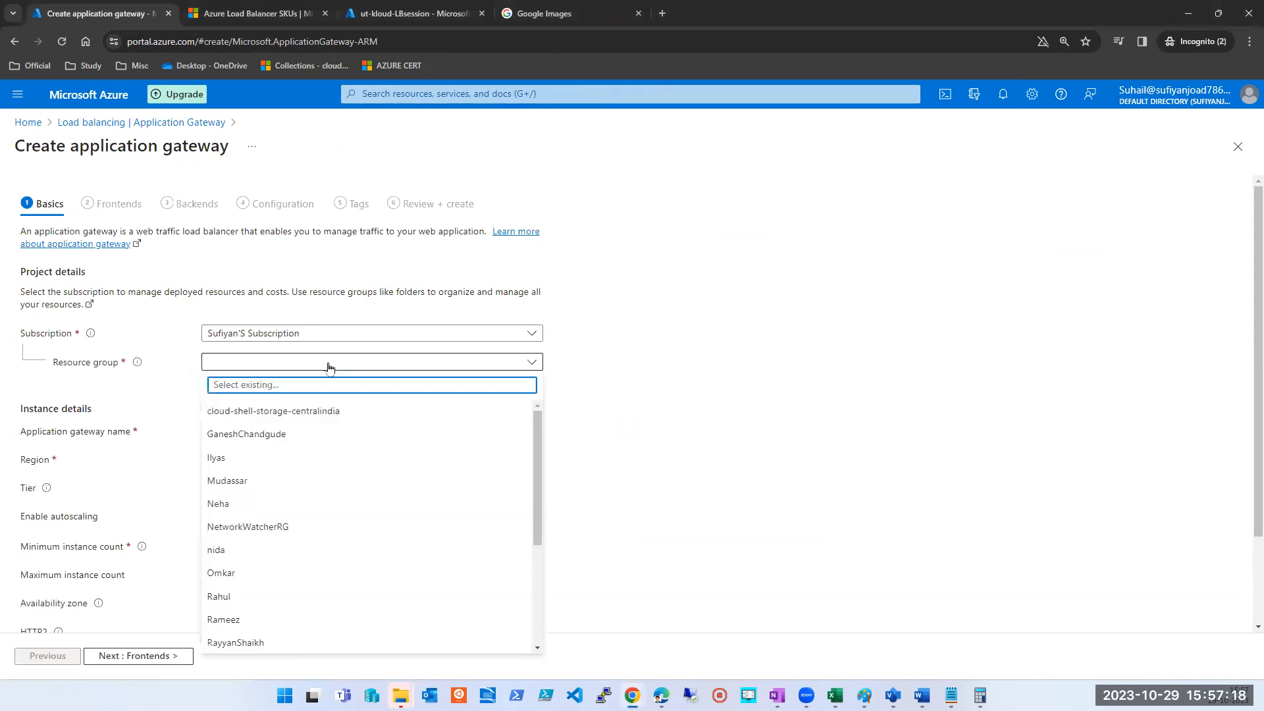
type("suh")
left_click(302, 409)
left_click(290, 429)
type("fdfdfdsf")
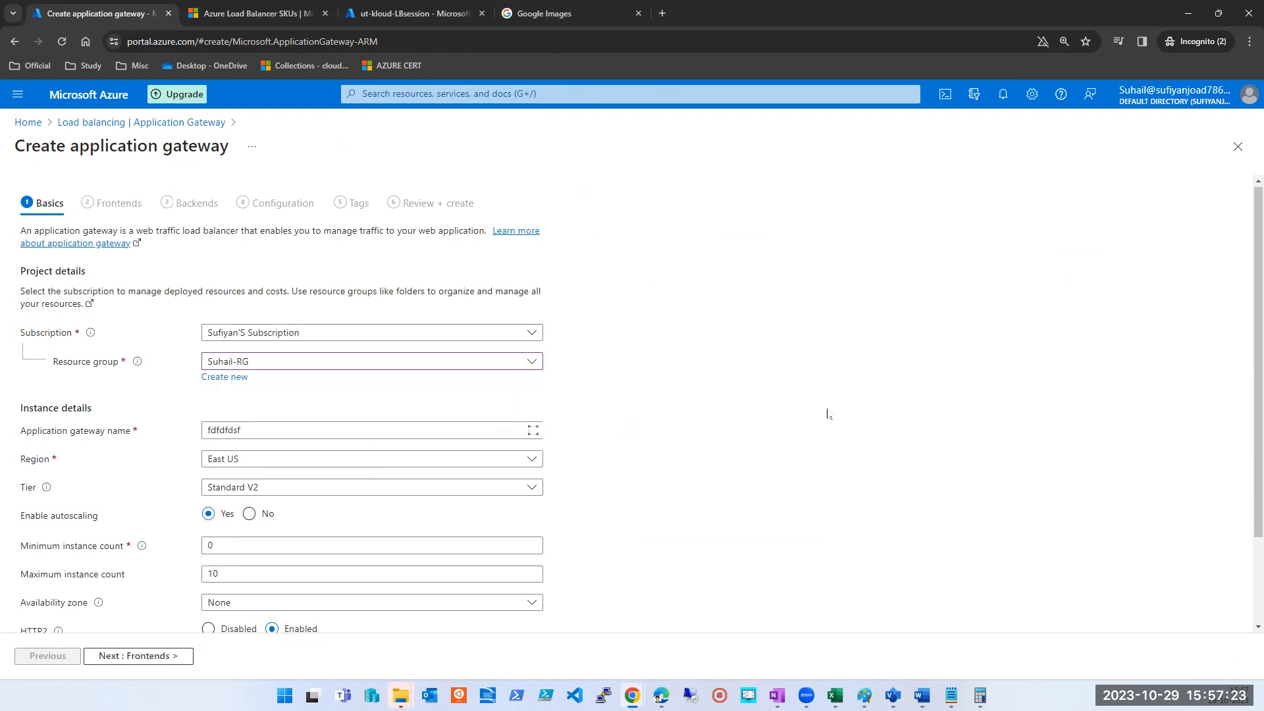
Step: Review the available gateway tiers, consult the linked documentation on scaling and zone redundancy, and return to the gateway form
scroll(828, 414, "down", 2)
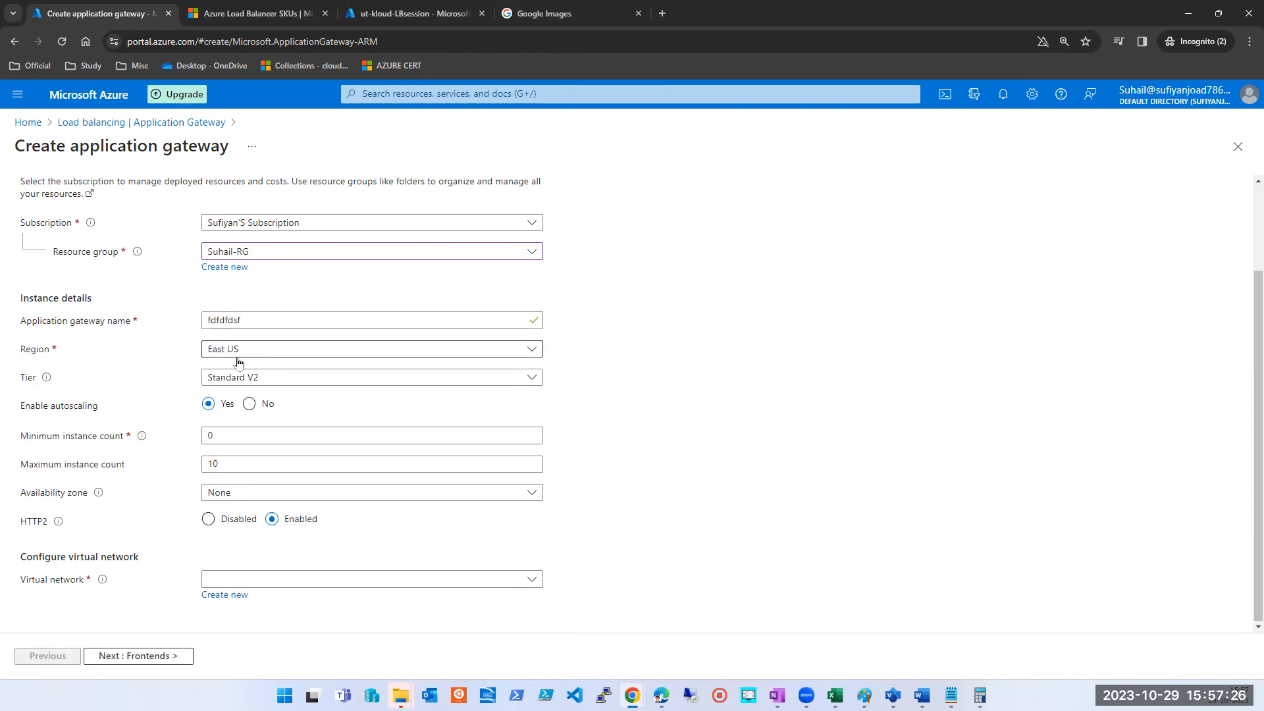
left_click(246, 378)
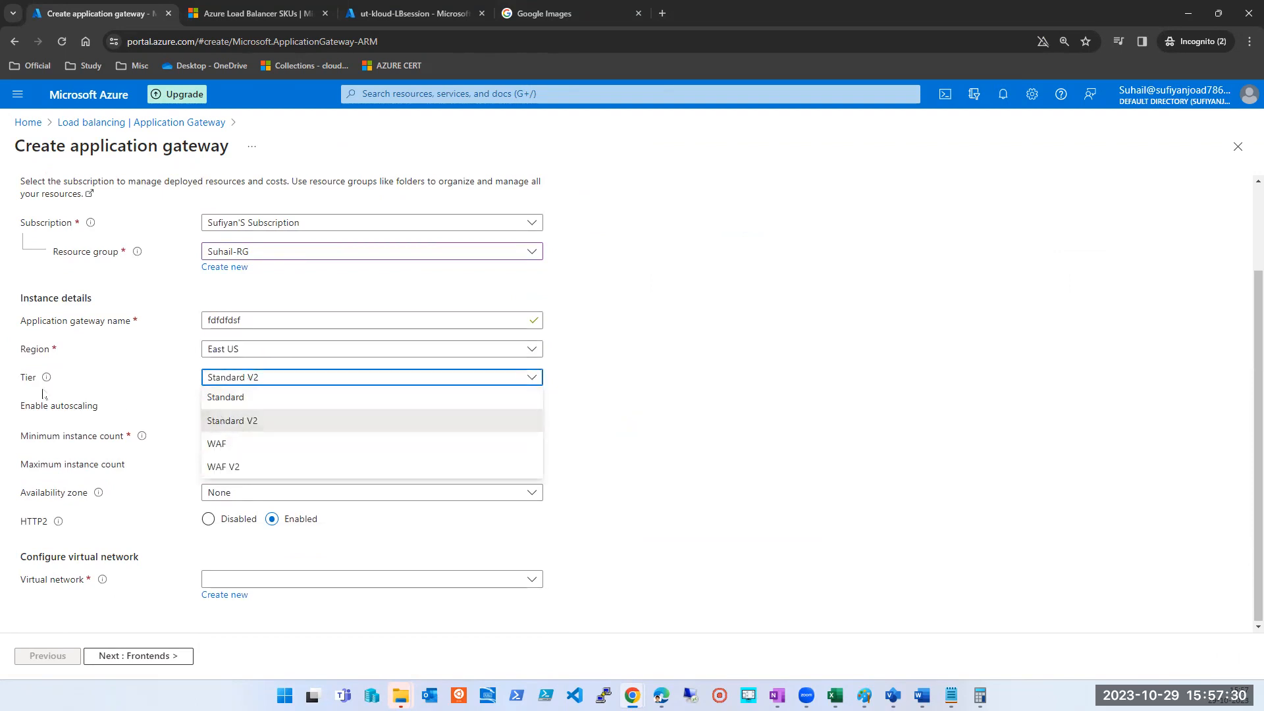
mouse_move(46, 380)
left_click(84, 351)
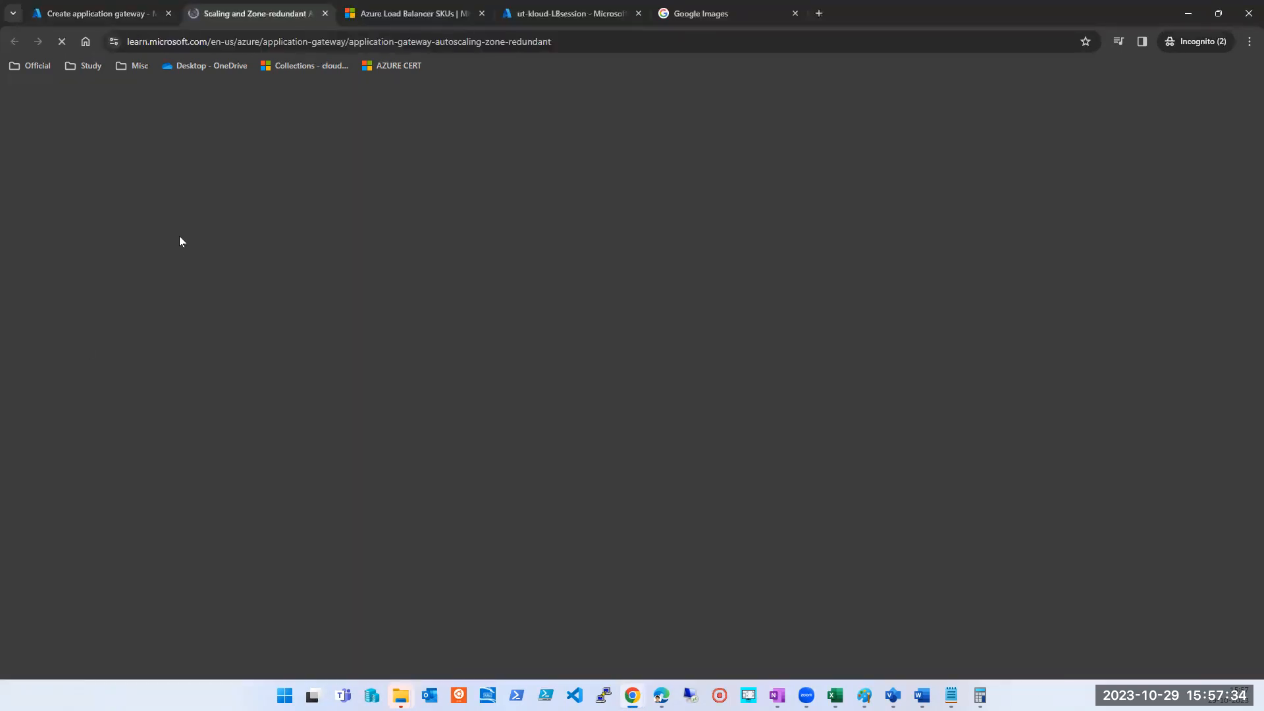
scroll(475, 399, "down", 6)
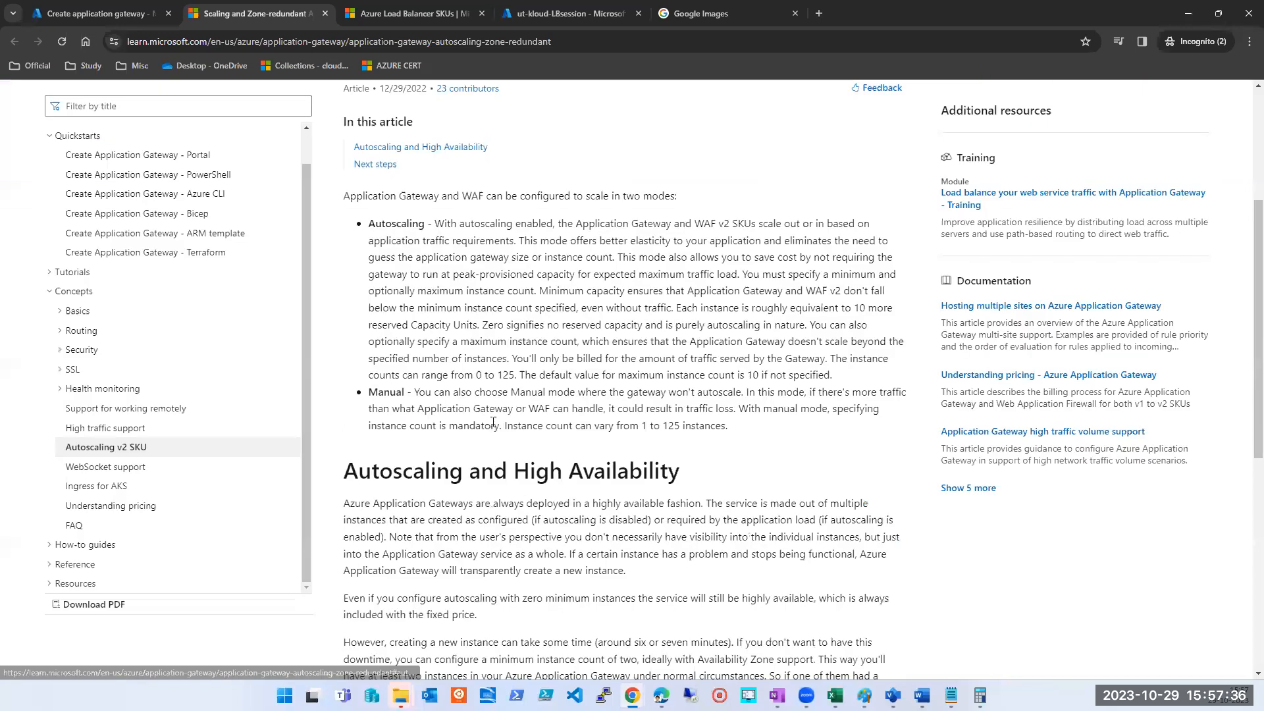
left_click(99, 13)
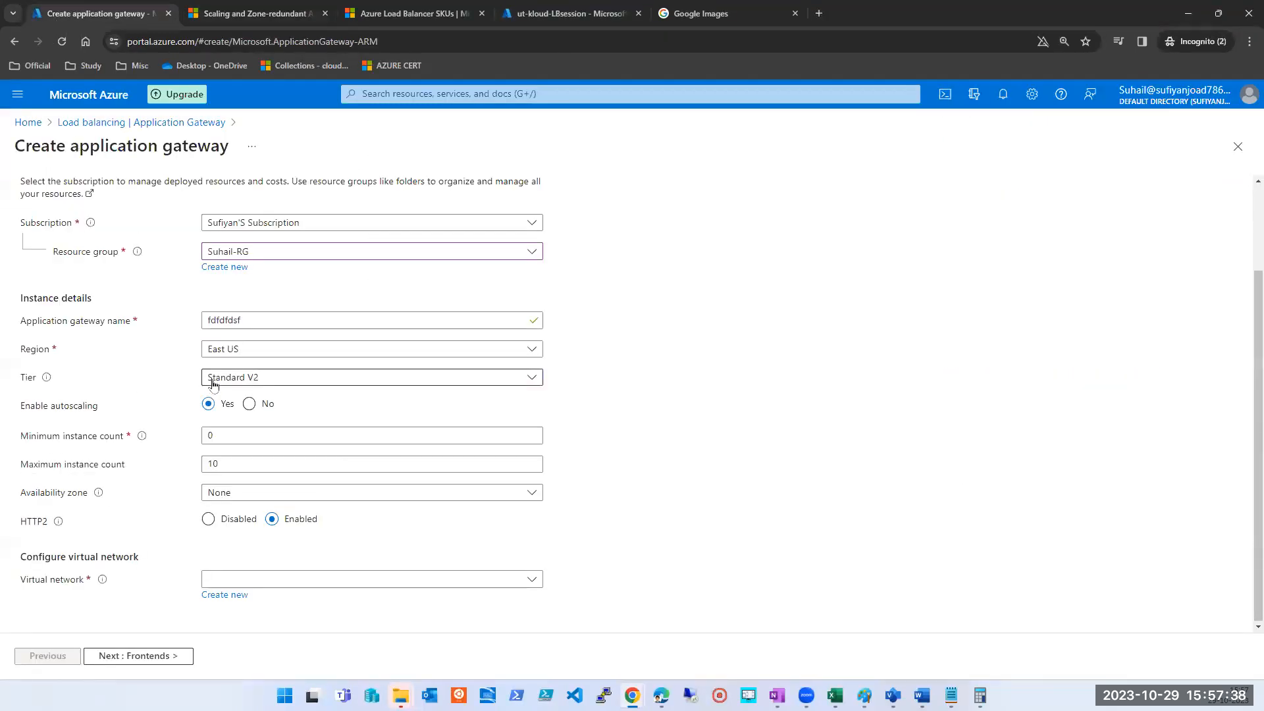
Step: Try the WAF V2 tier, review the instance counts and WAF policy field, and set the tier back to Standard V2
left_click(287, 378)
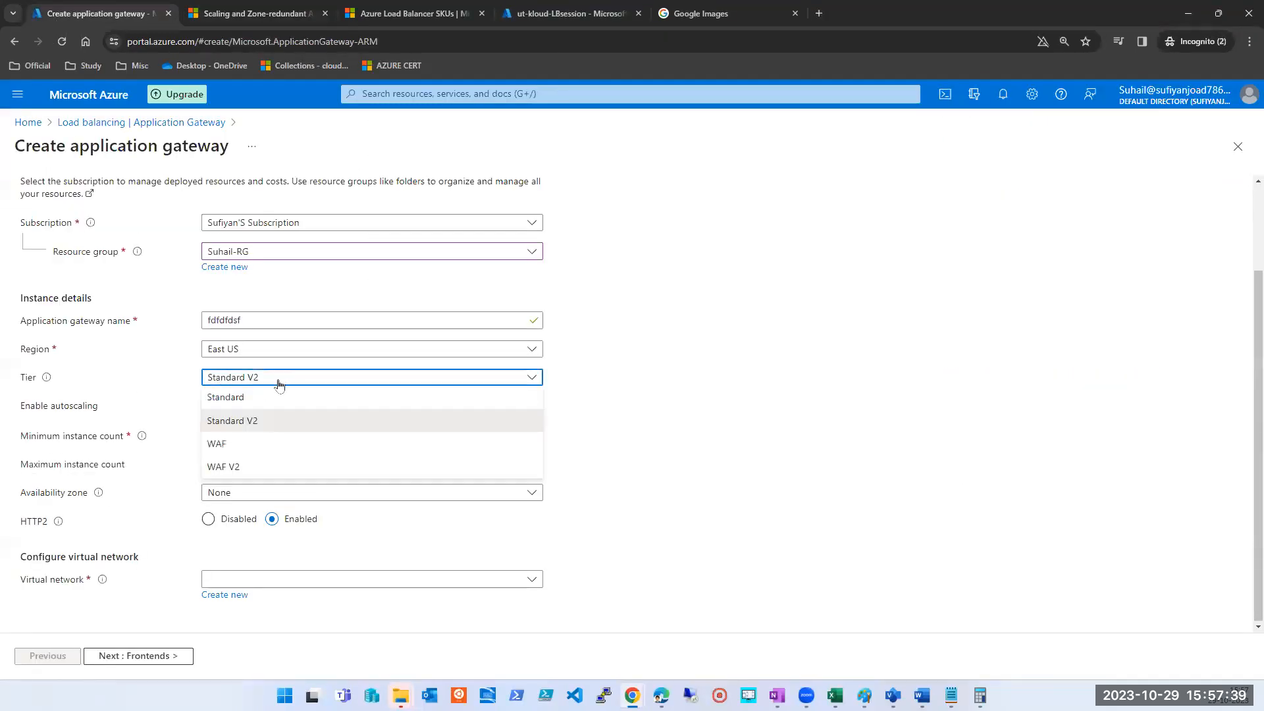
left_click(237, 466)
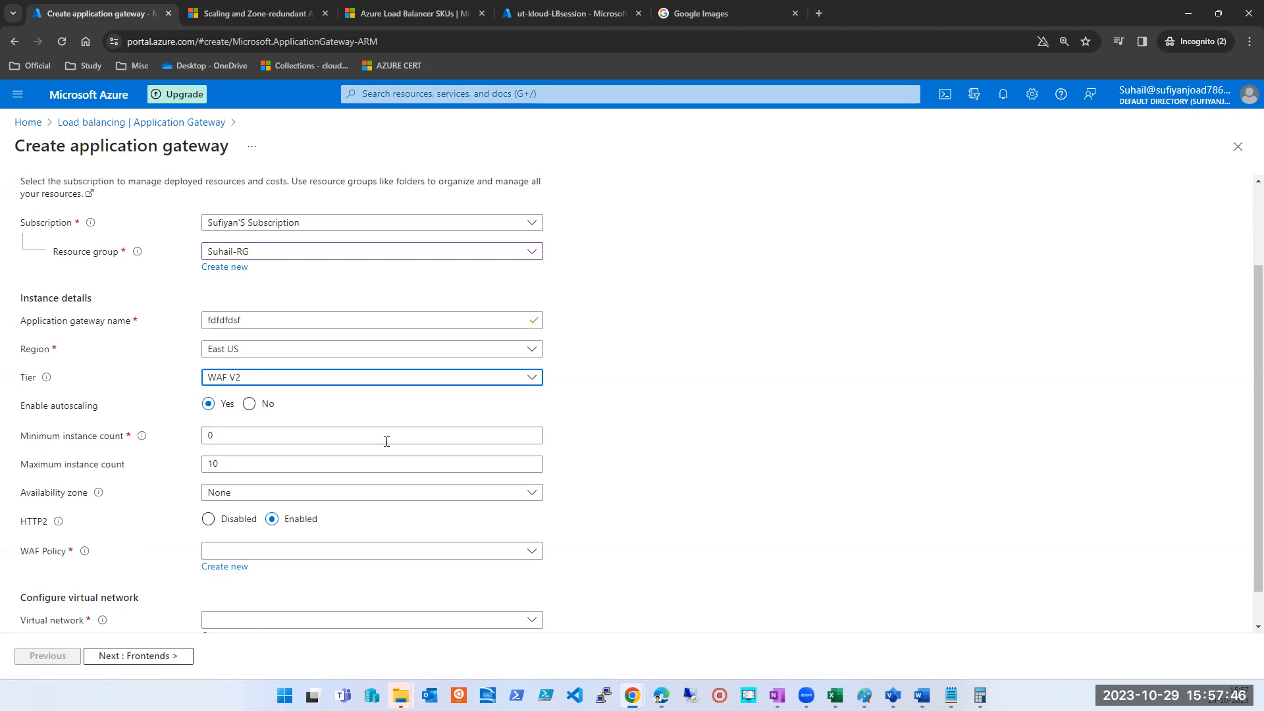
double_click(265, 438)
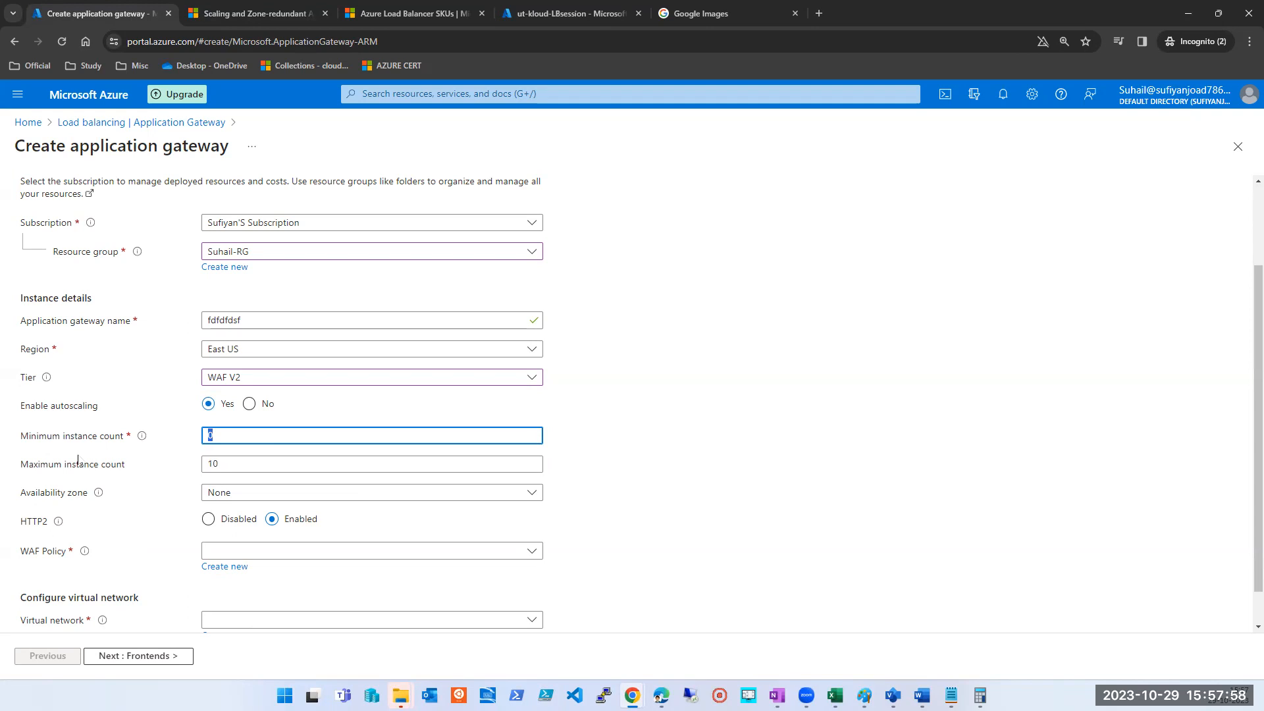
double_click(224, 461)
left_click(858, 472)
scroll(349, 500, "down", 1)
left_click(292, 517)
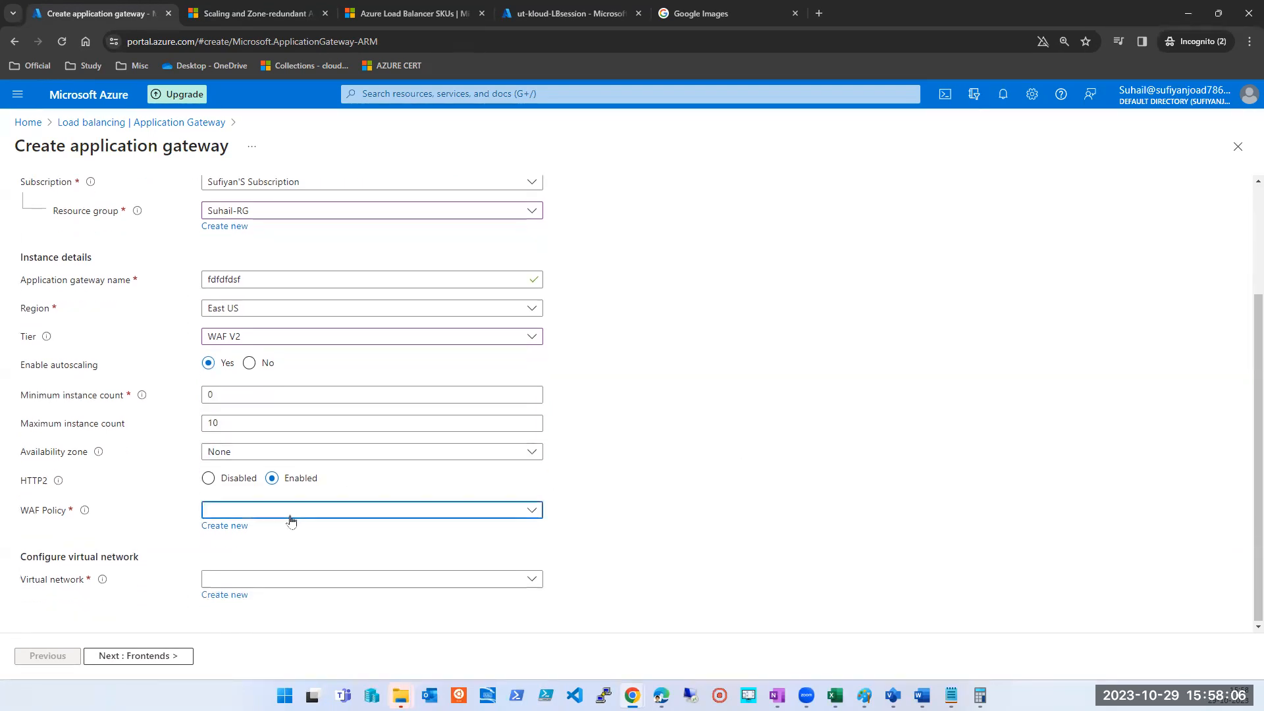
left_click(235, 346)
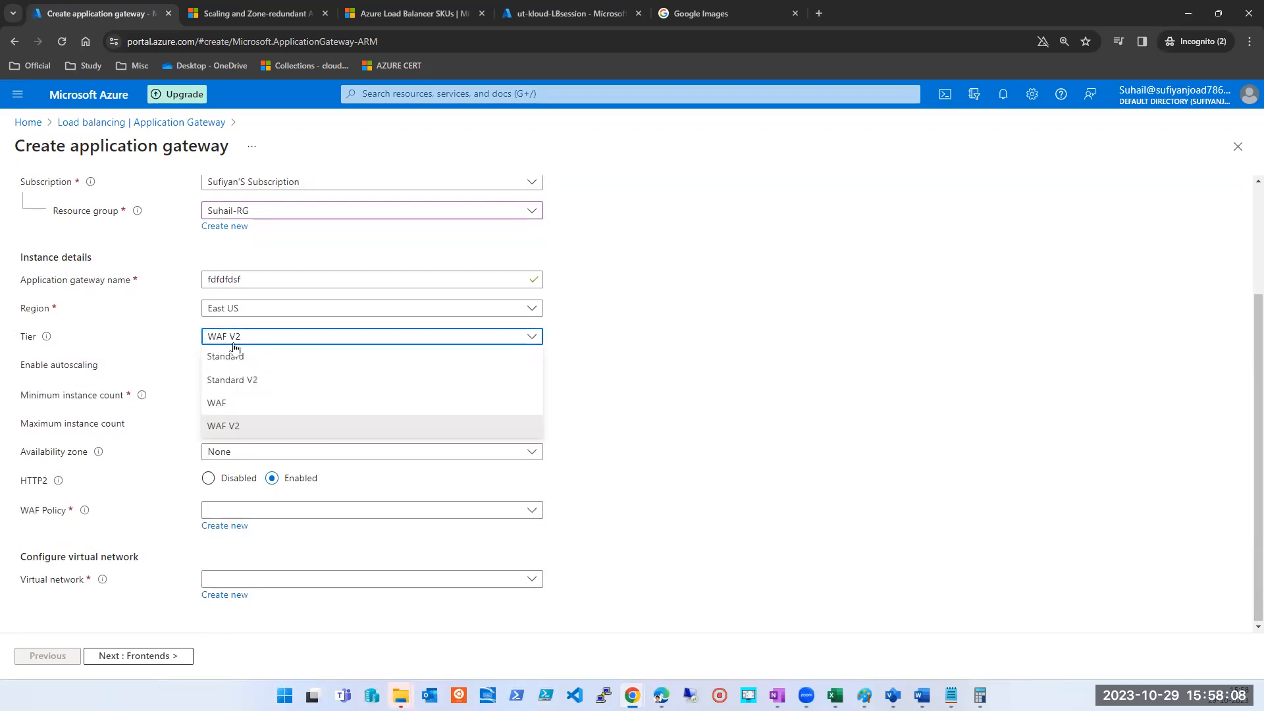
left_click(234, 380)
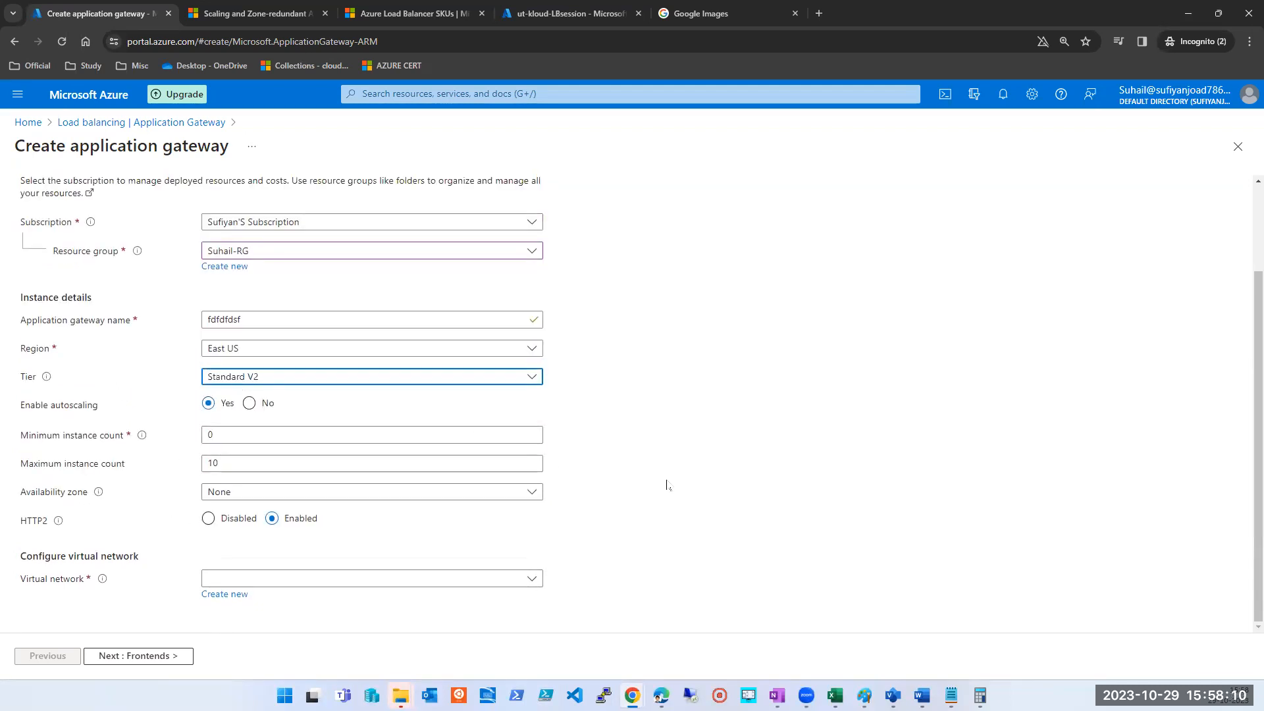
Step: Select new-VNET as the gateway's virtual network and review the resulting subnet configuration
left_click(444, 579)
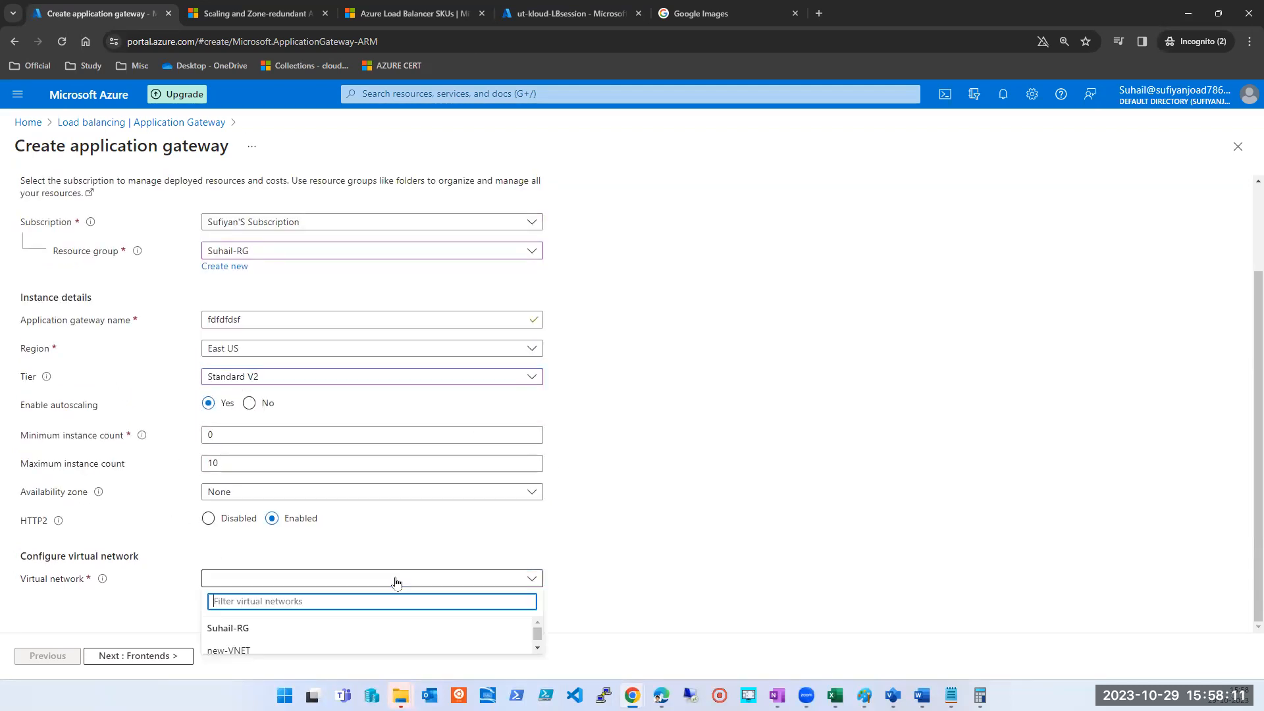
left_click(229, 644)
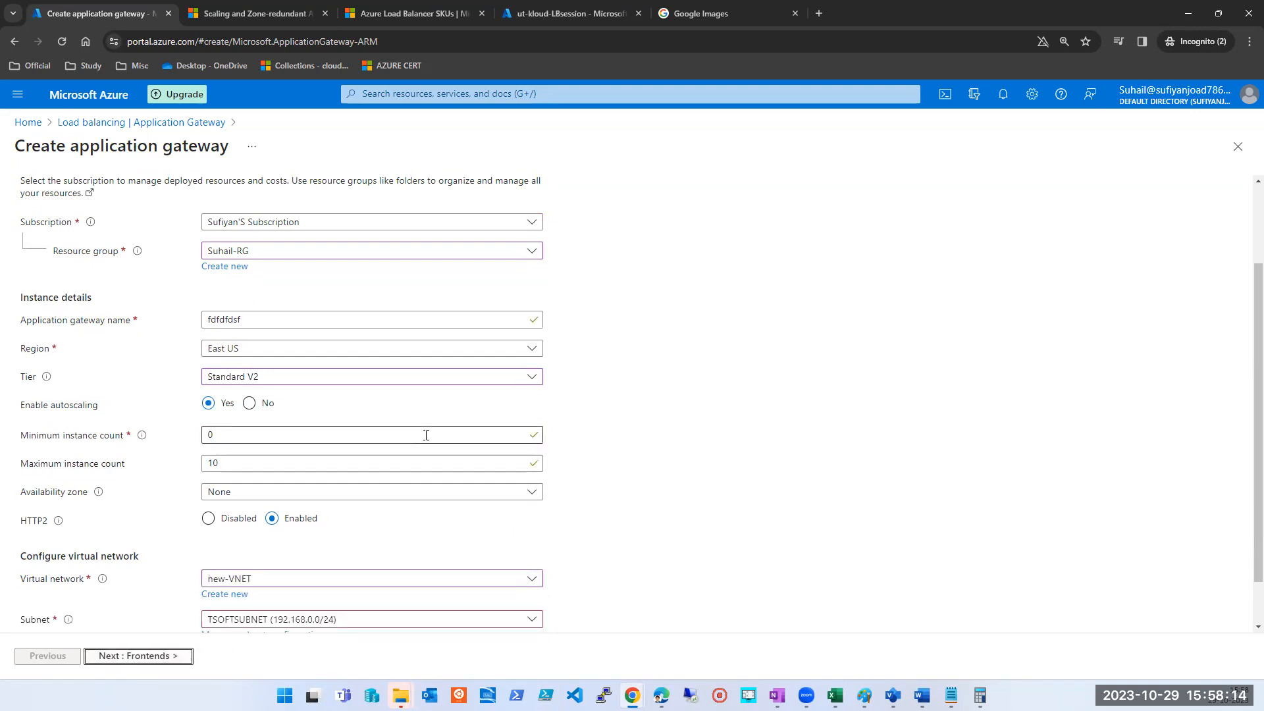
scroll(426, 435, "down", 1)
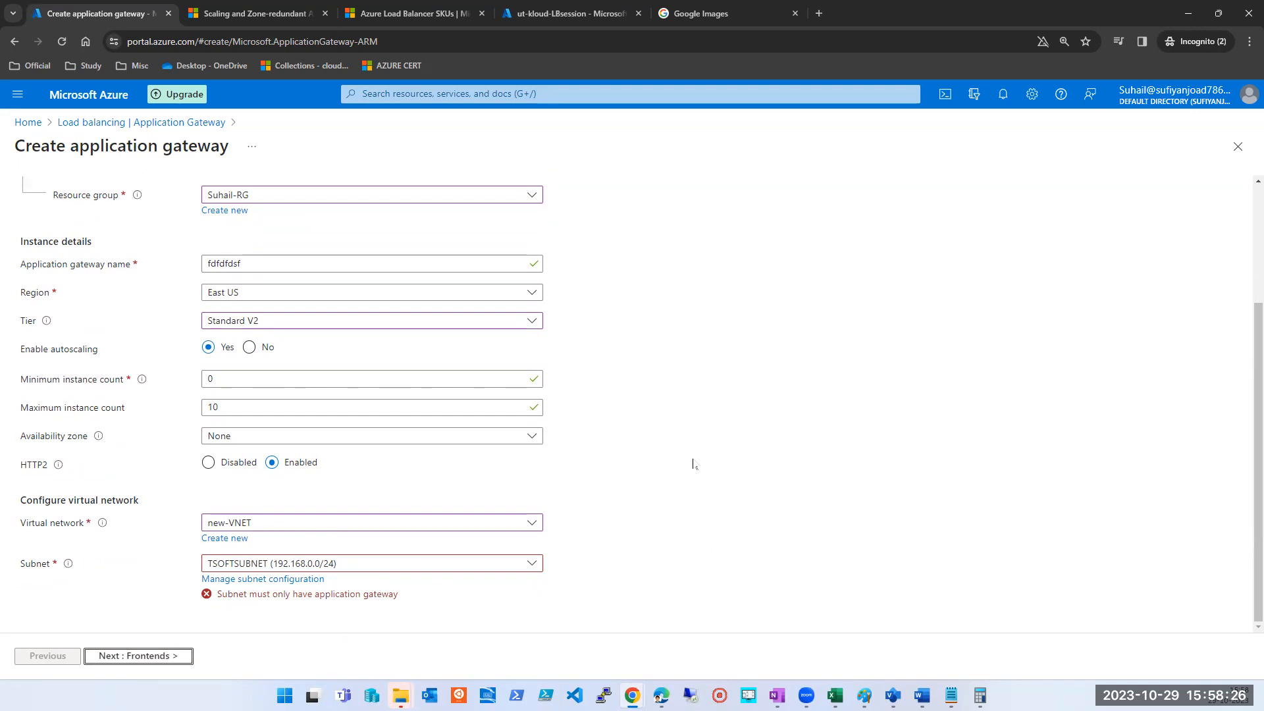
scroll(694, 465, "up", 1)
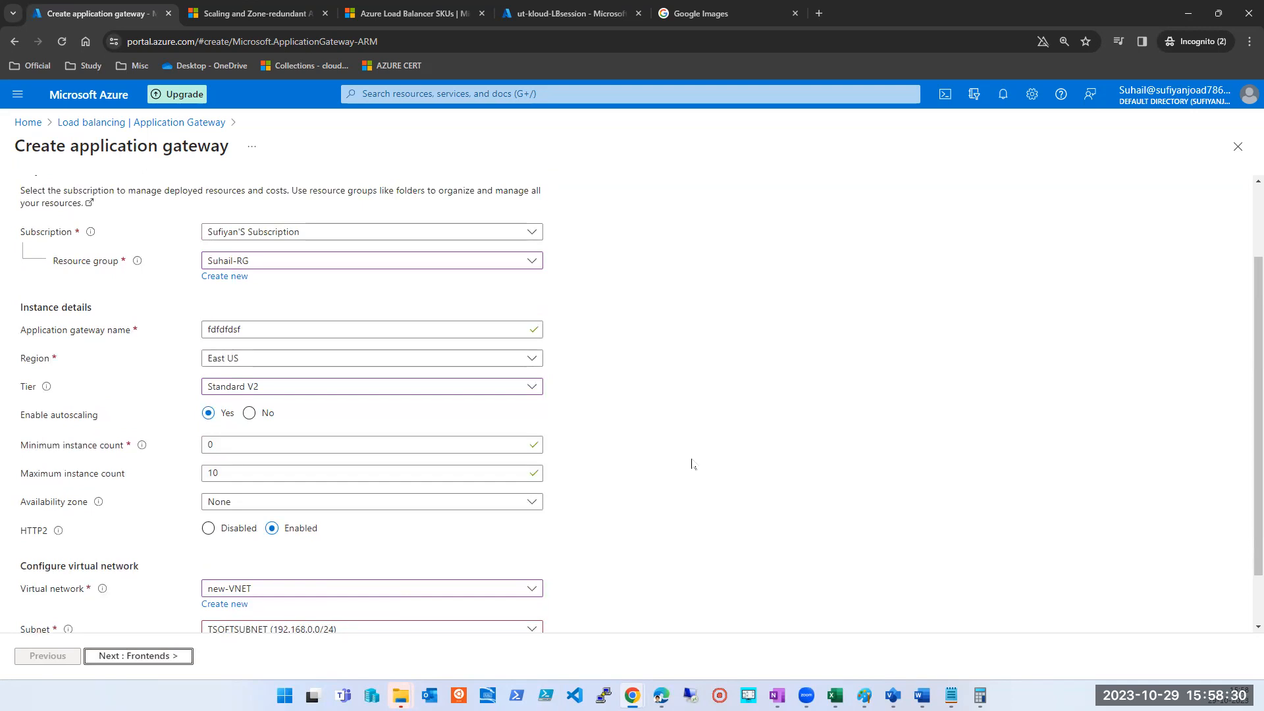
scroll(693, 465, "down", 1)
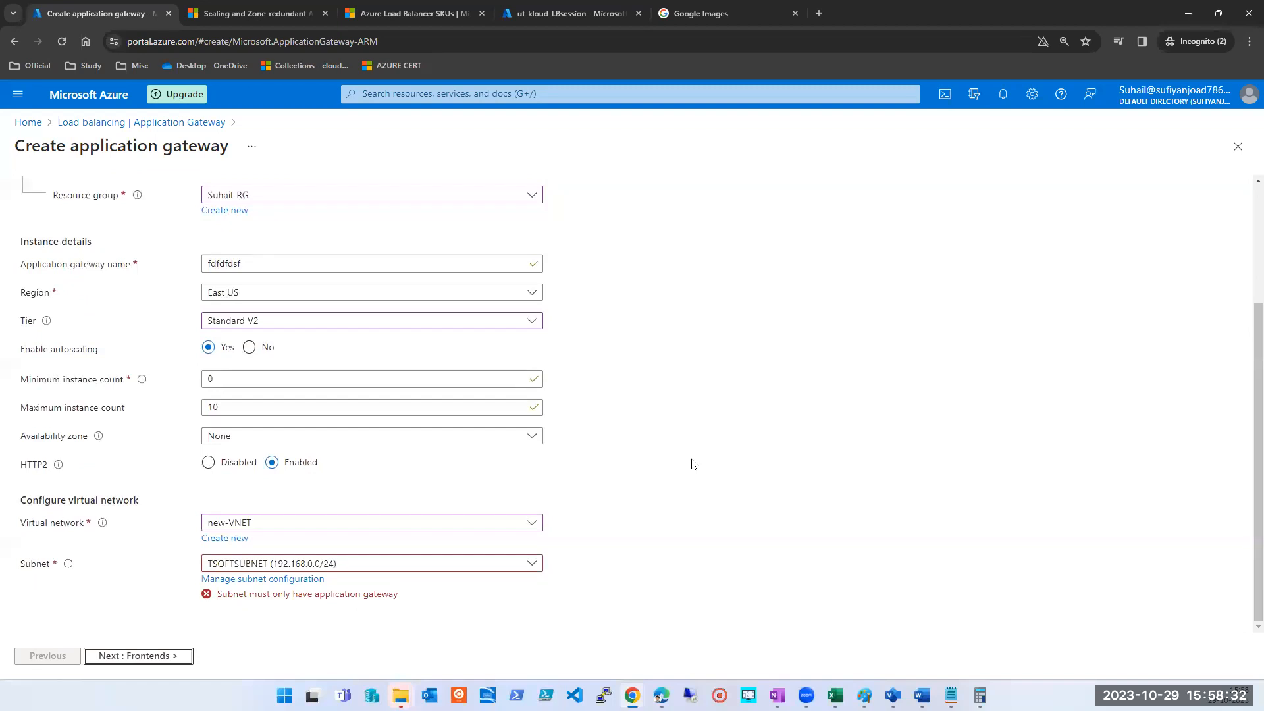
scroll(693, 464, "up", 1)
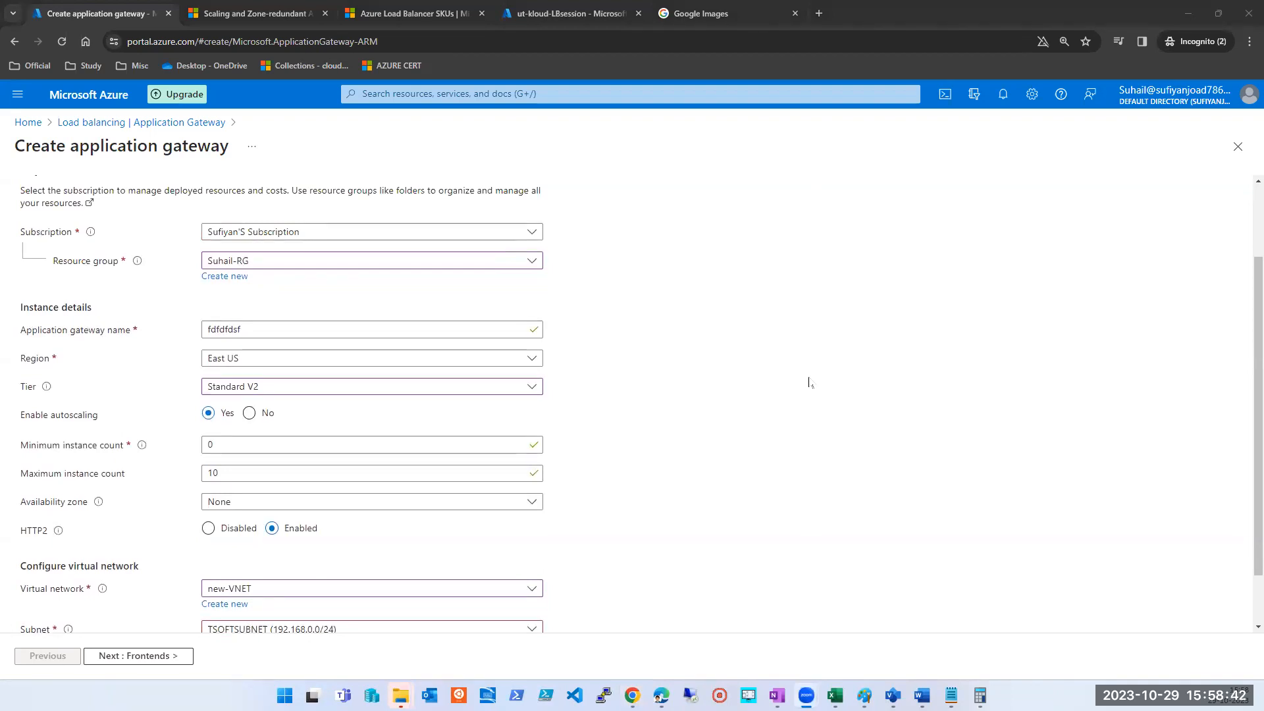
scroll(809, 382, "down", 1)
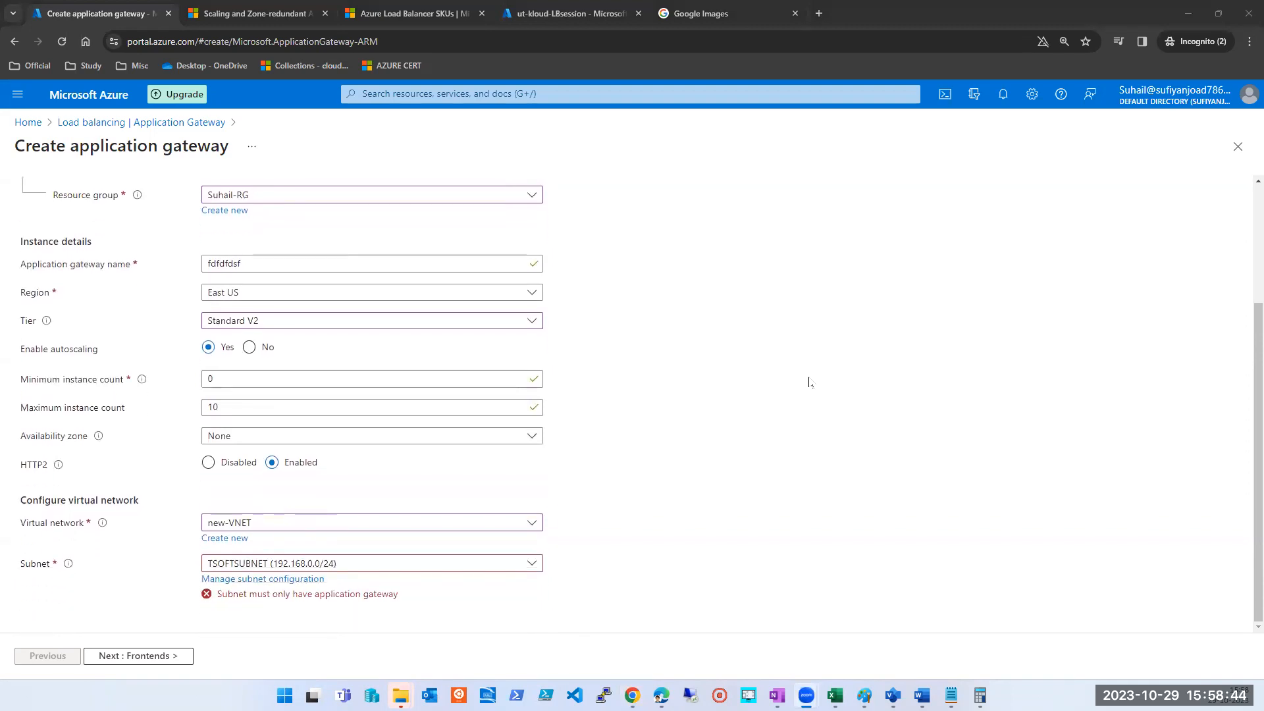
Step: Add a gateway subnet with the address range 192.168.2.0/24 to new-VNET
left_click(289, 579)
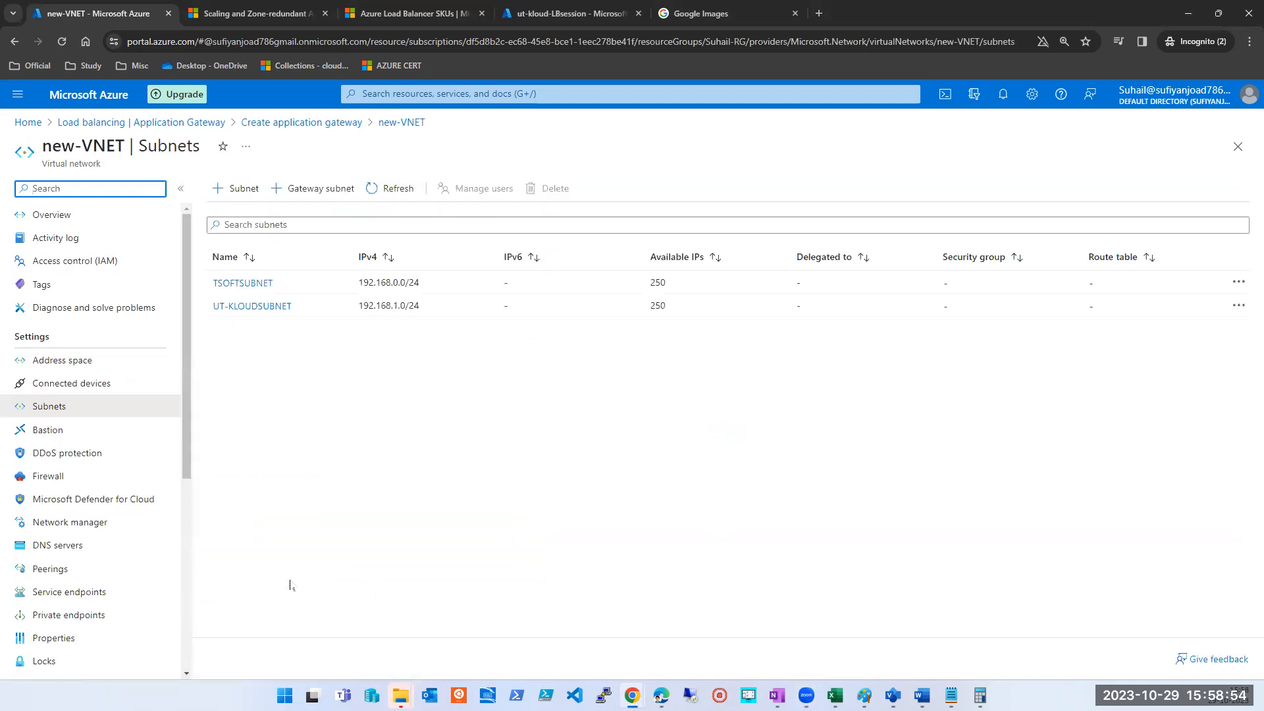
left_click(311, 190)
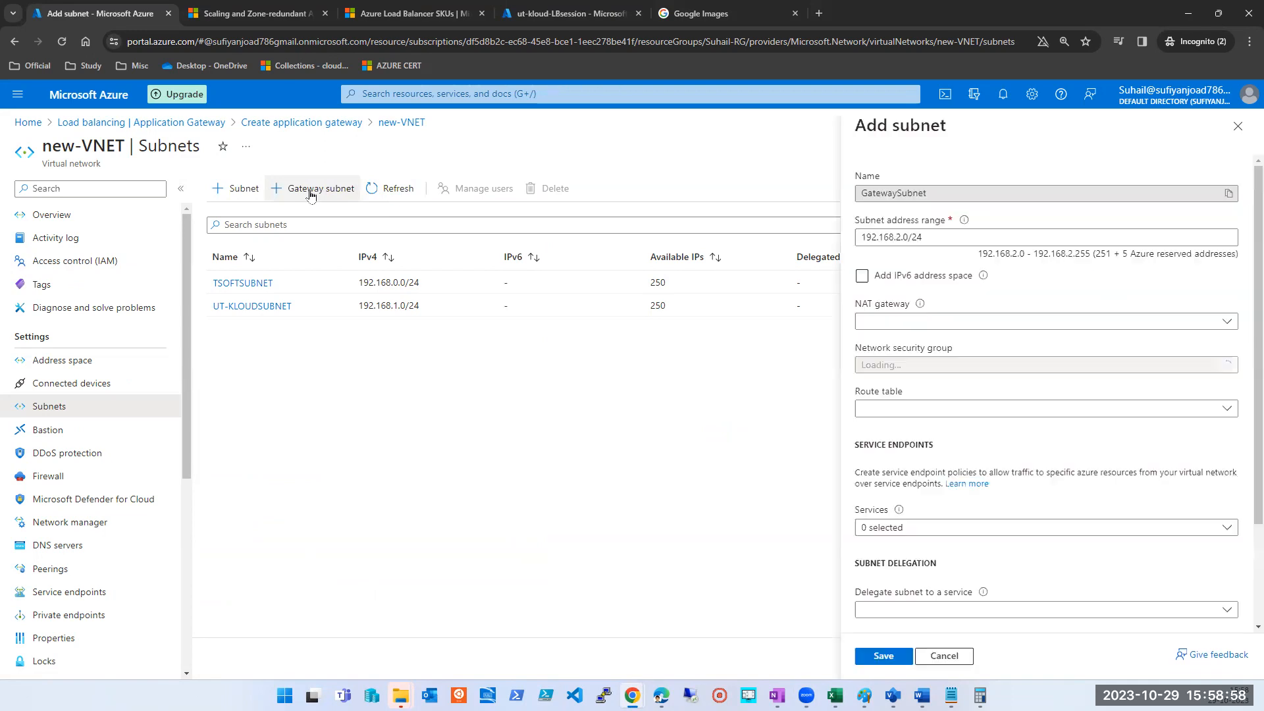
left_click(879, 656)
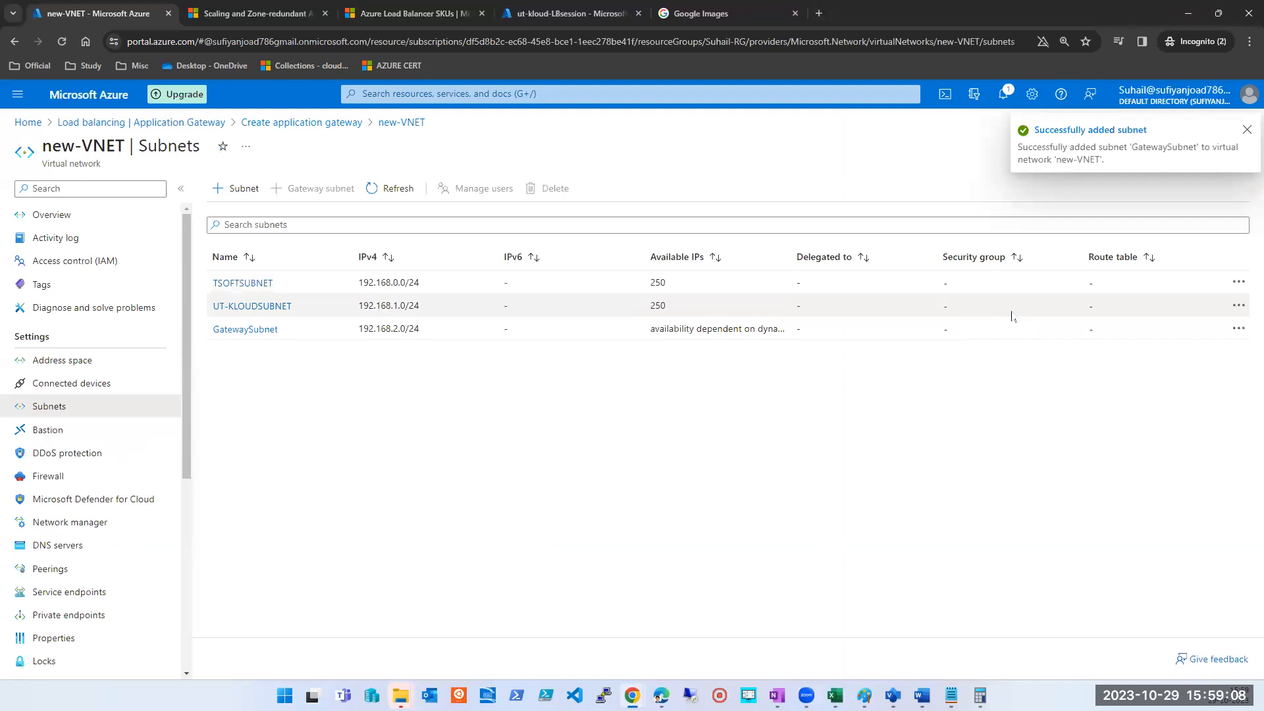
left_click(720, 335)
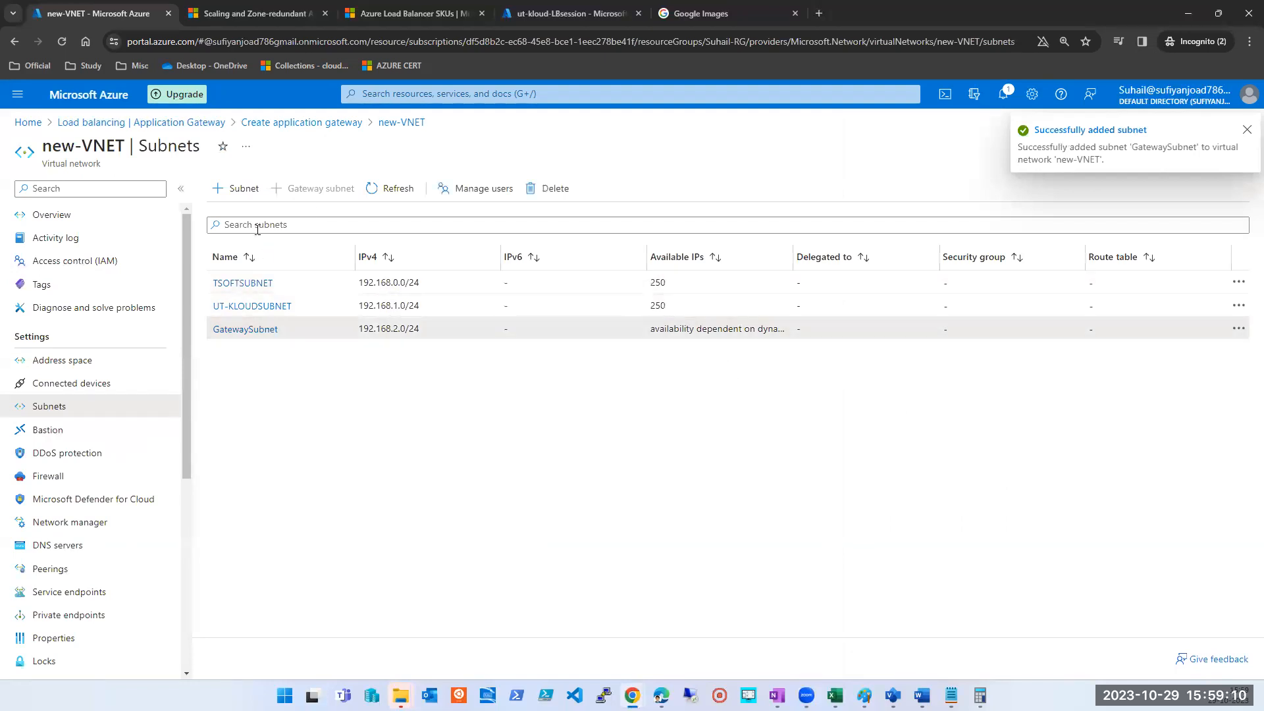
left_click(1246, 131)
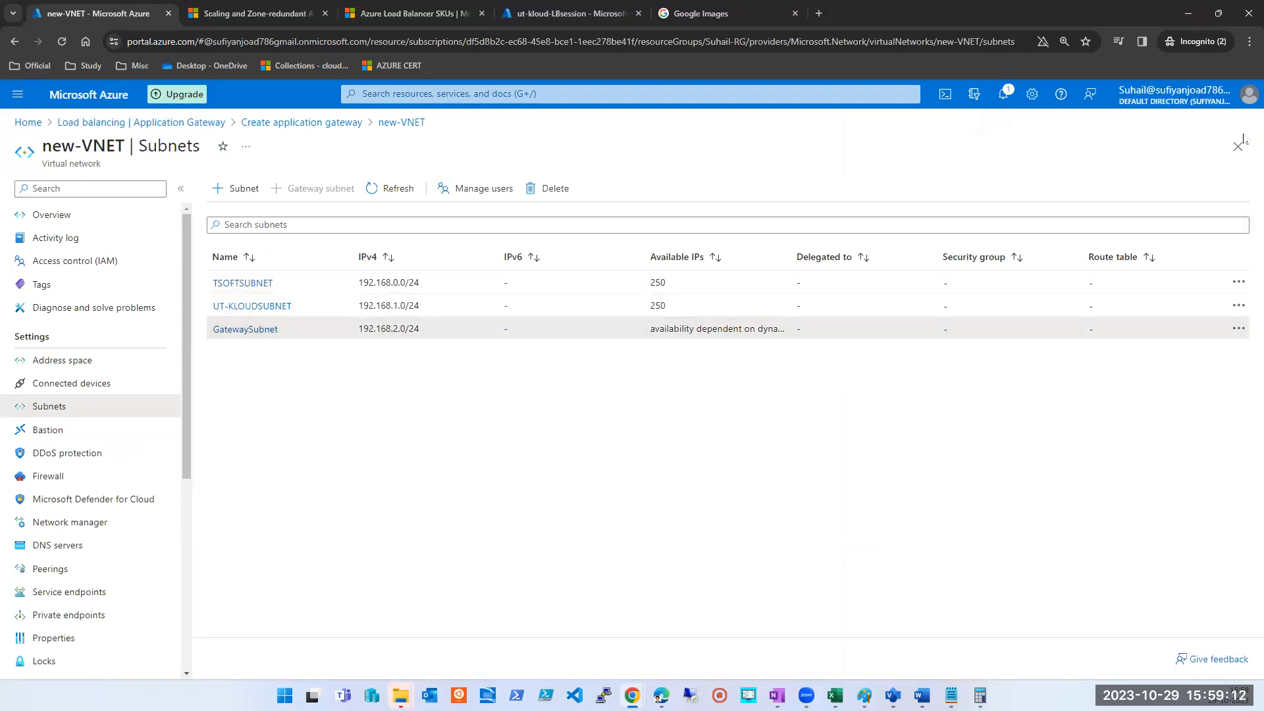
Step: Return to the application gateway form and check the subnet choices for new-VNET
left_click(1240, 143)
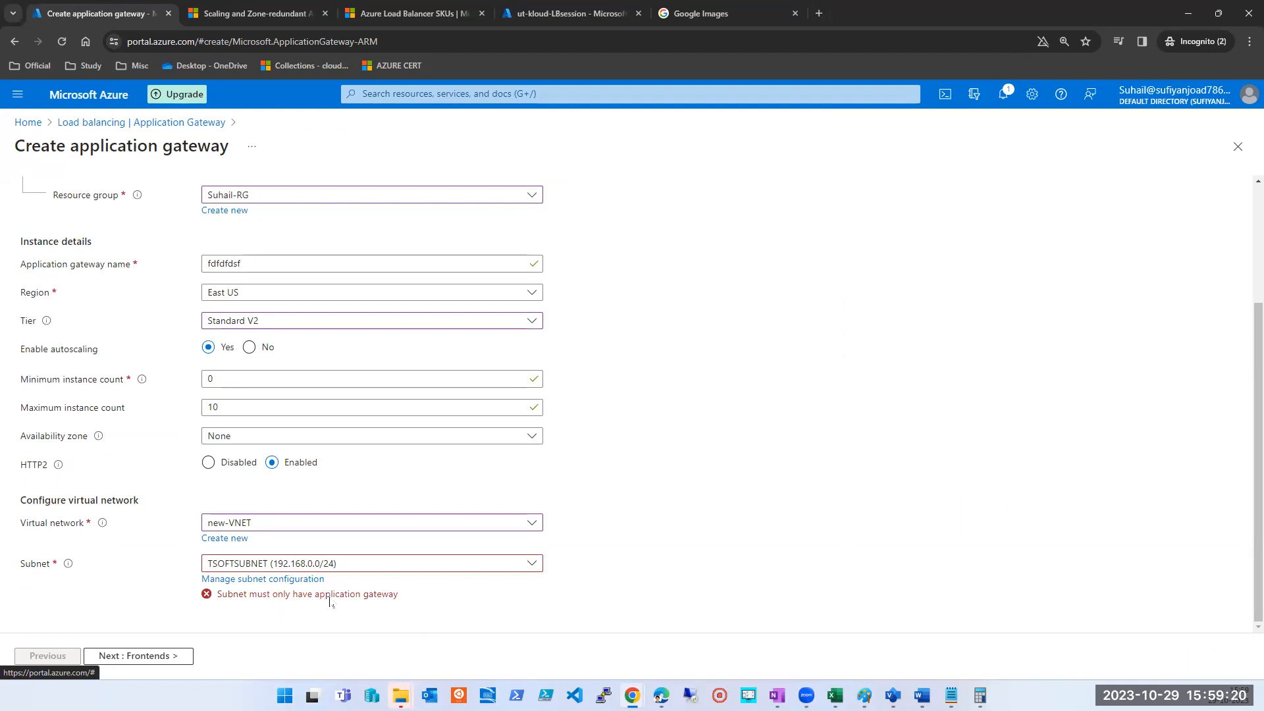
left_click(341, 567)
left_click(657, 579)
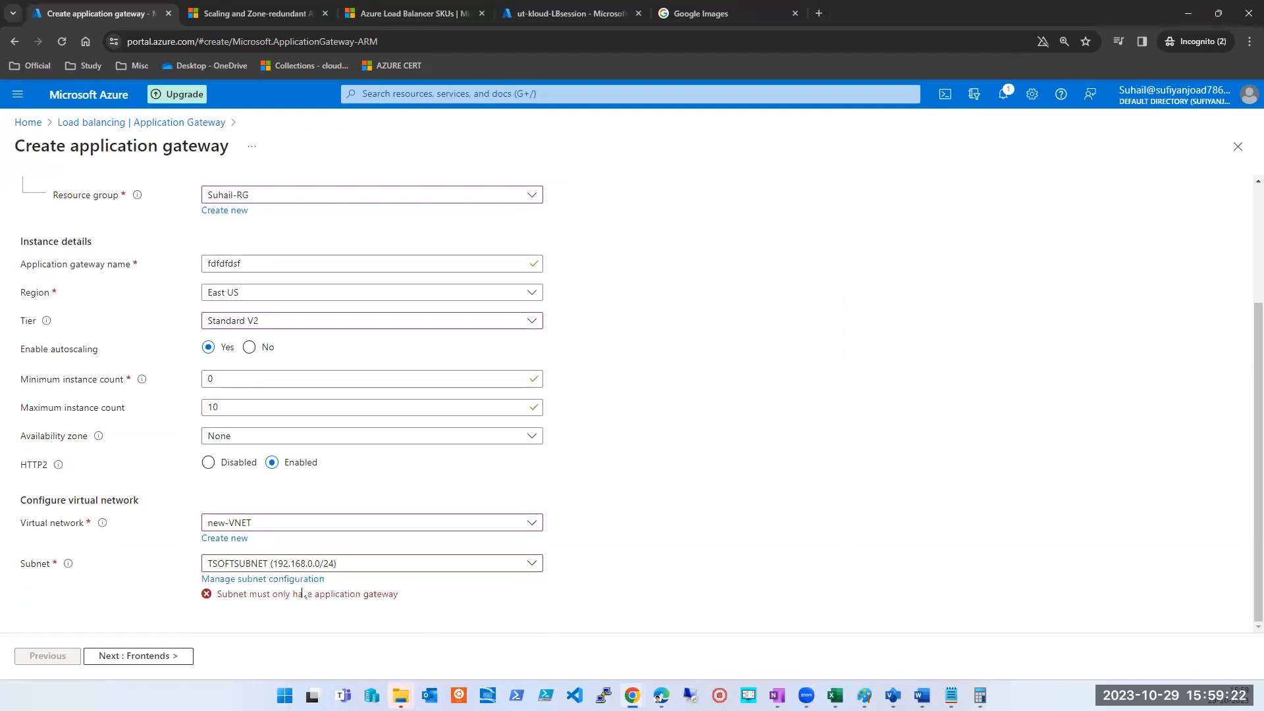
Step: Open the subnet configuration of new-VNET and start a new subnet named ApplicationGateway
left_click(279, 579)
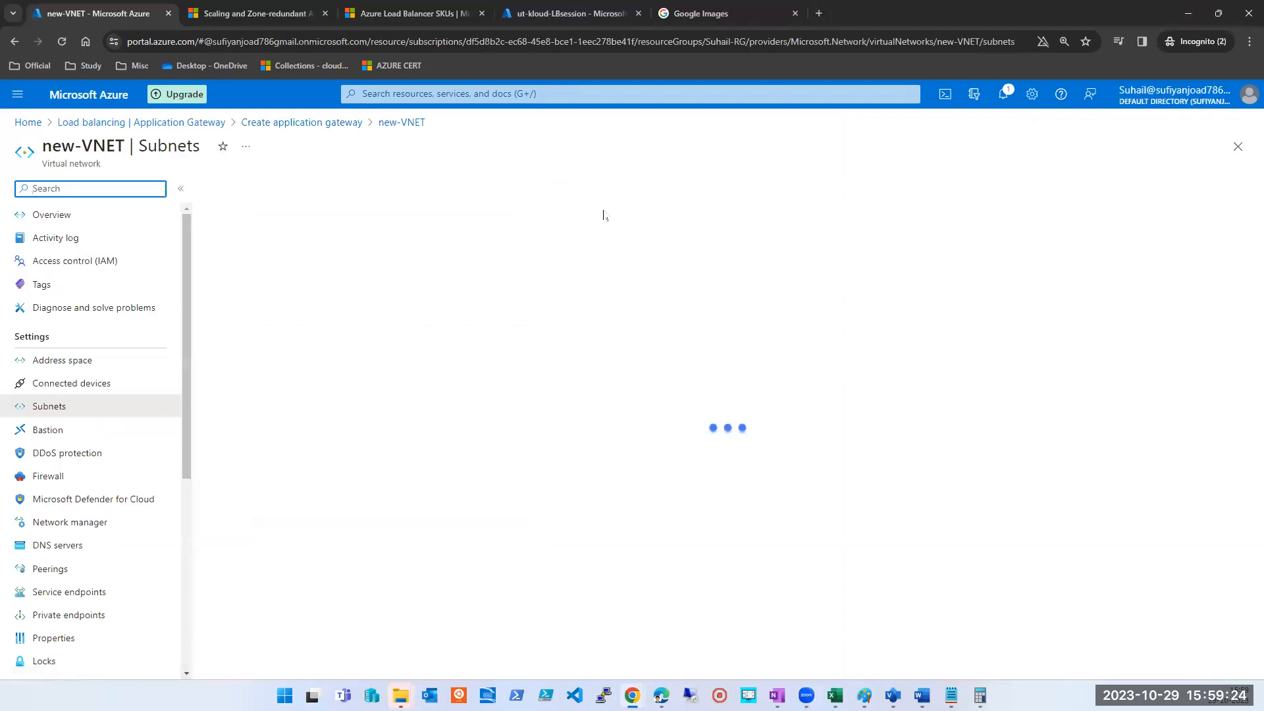
left_click(241, 190)
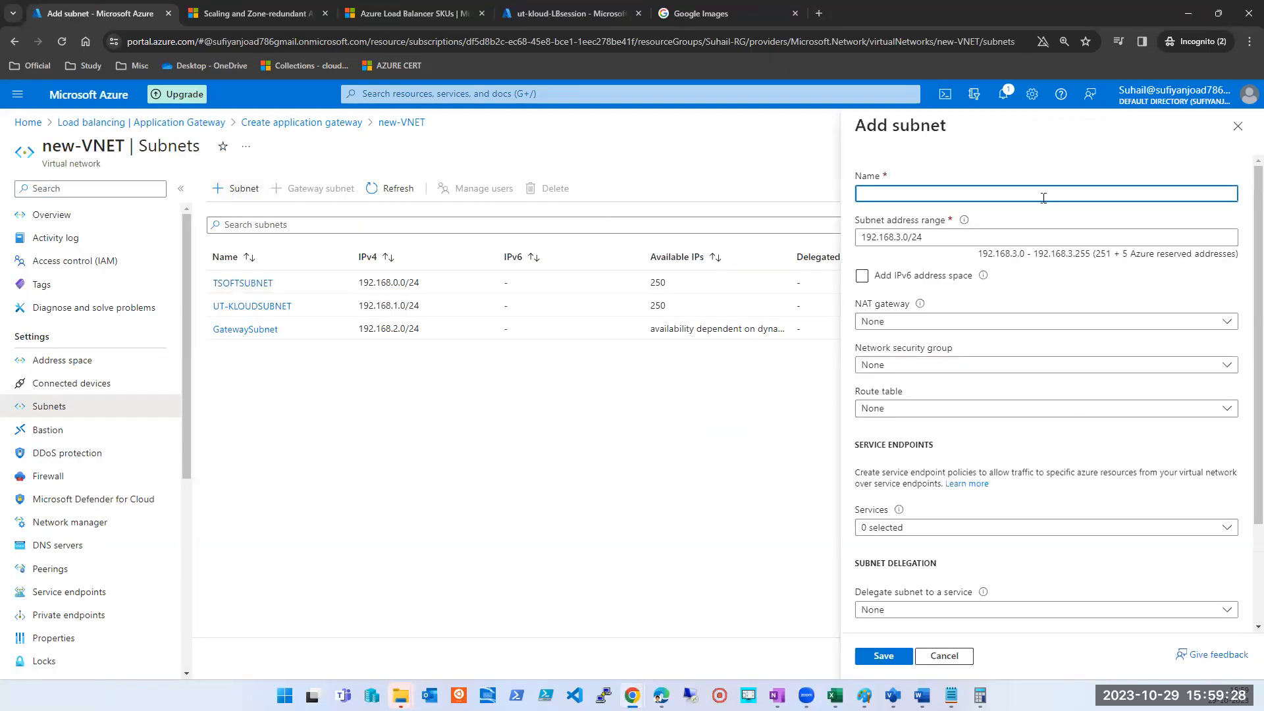
type("ApplicationGateway")
left_click(643, 558)
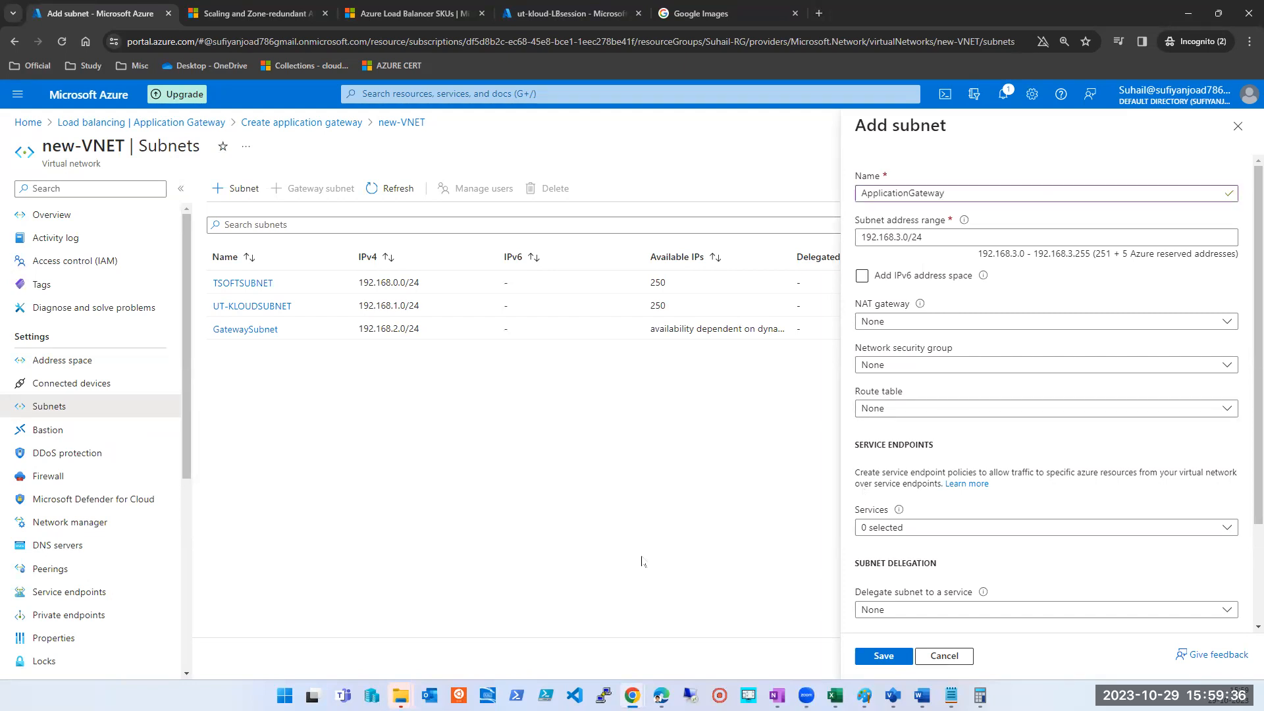
Step: Review the new subnet's delegation, service endpoint, private endpoint policy, NAT gateway, network security group and route table options
left_click(929, 605)
left_click(931, 606)
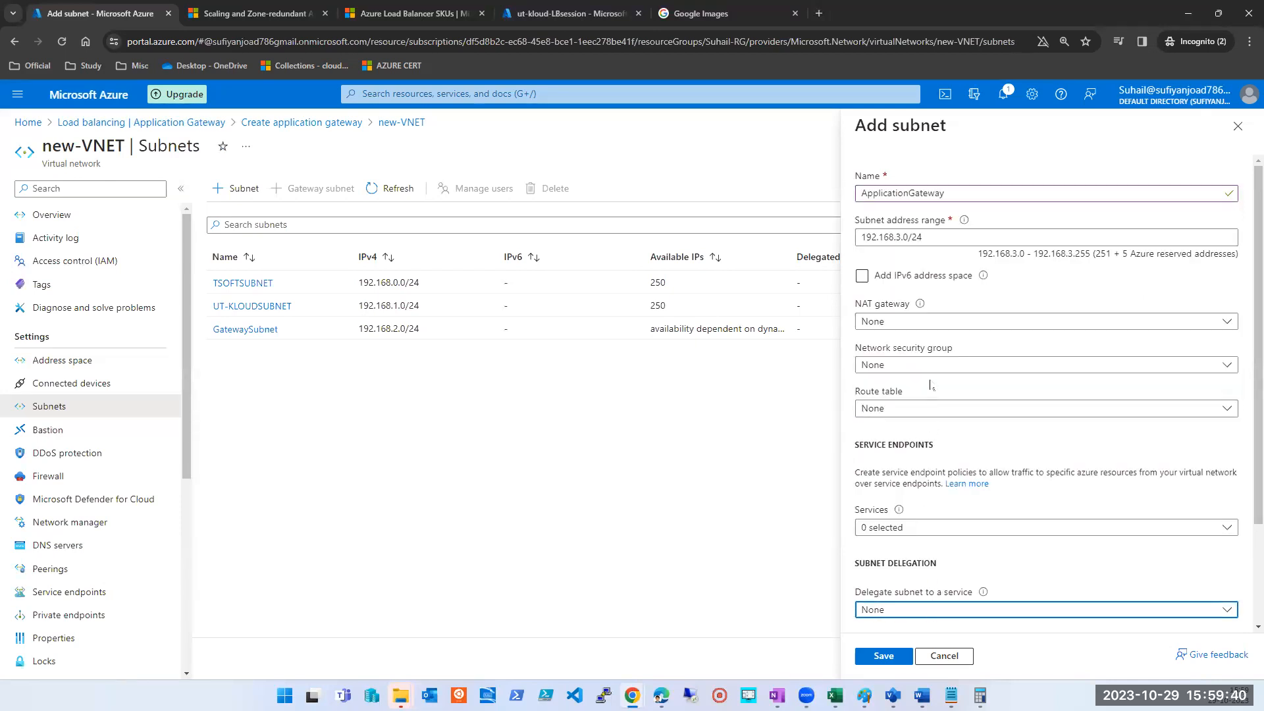
scroll(960, 440, "down", 2)
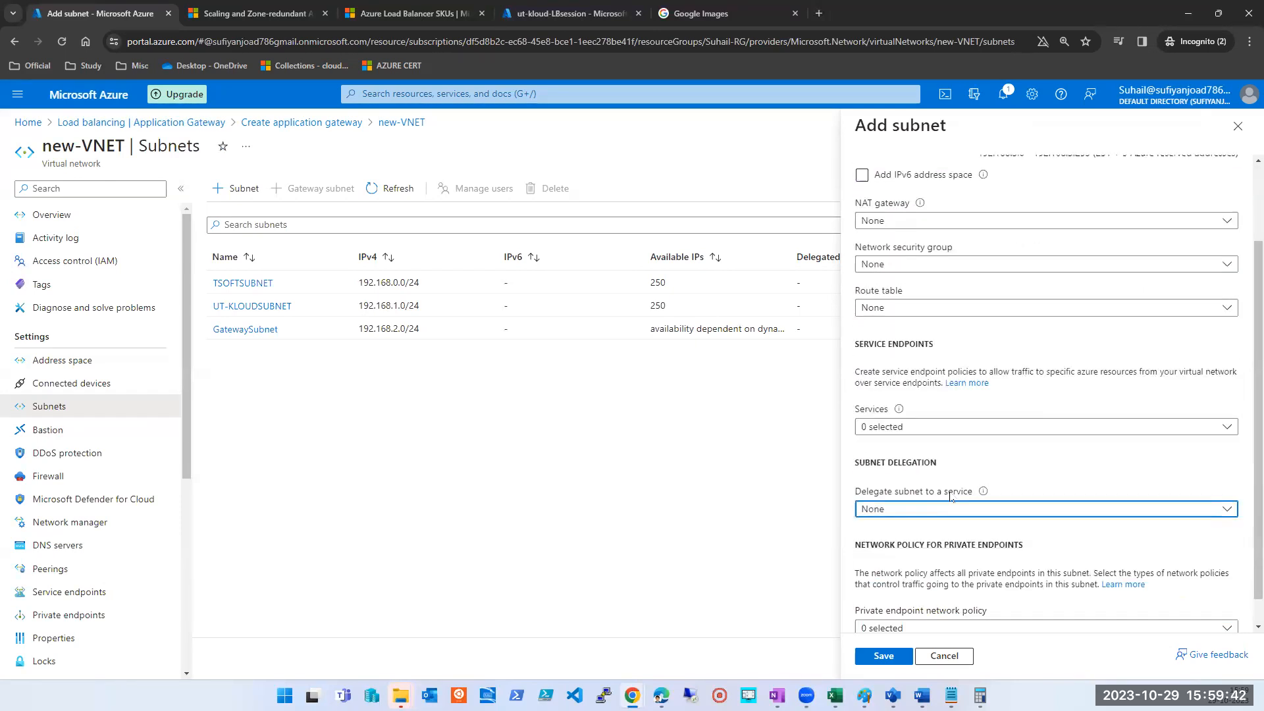
scroll(950, 498, "down", 1)
left_click(932, 399)
left_click(932, 398)
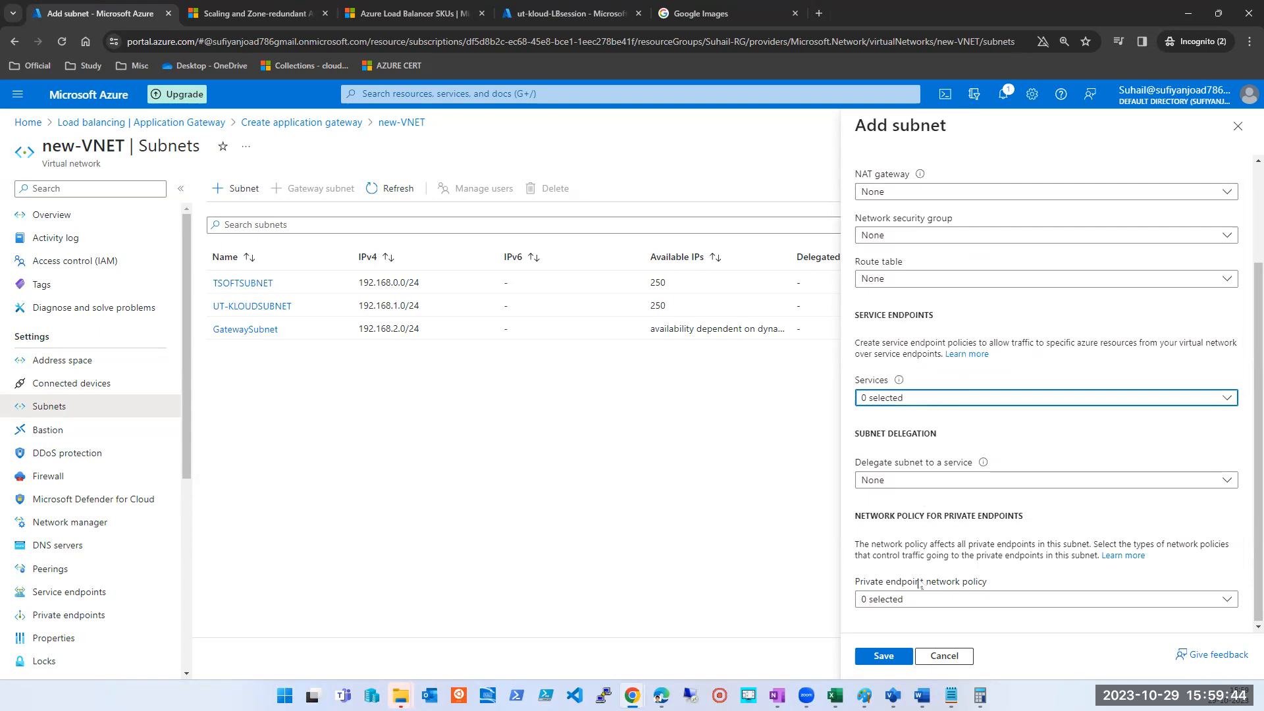
scroll(920, 584, "up", 2)
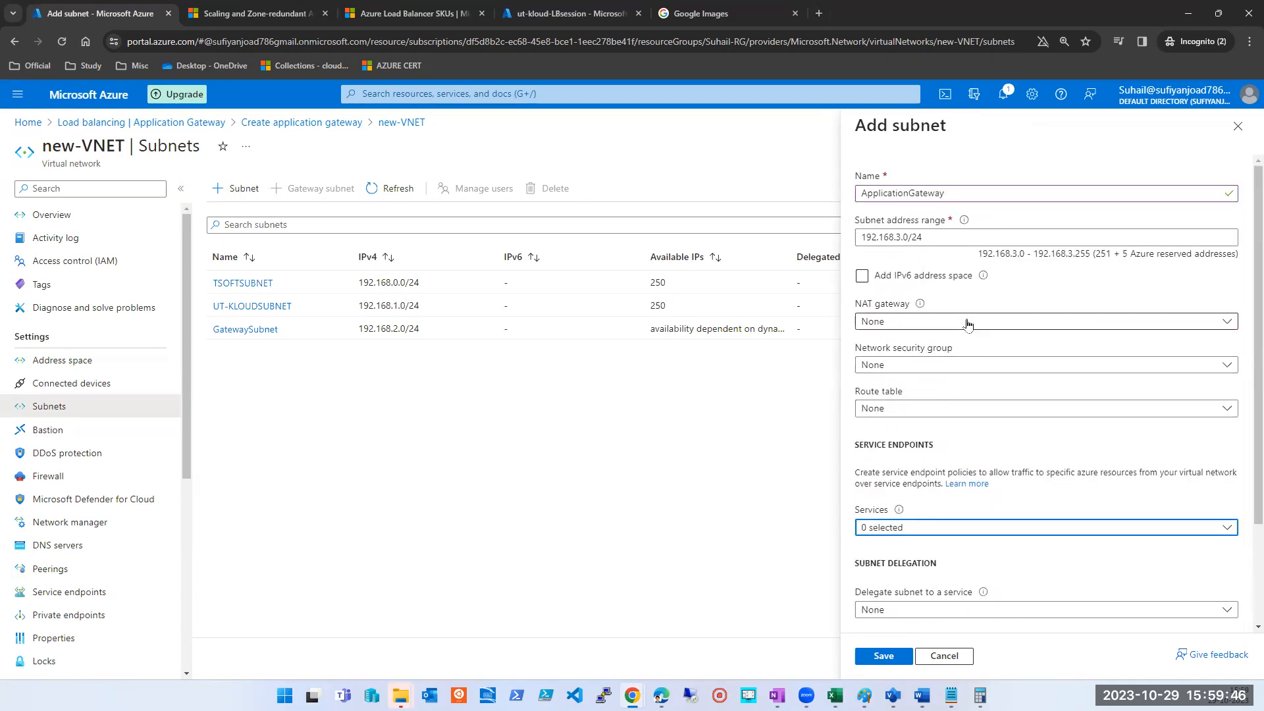
left_click(958, 331)
left_click(959, 362)
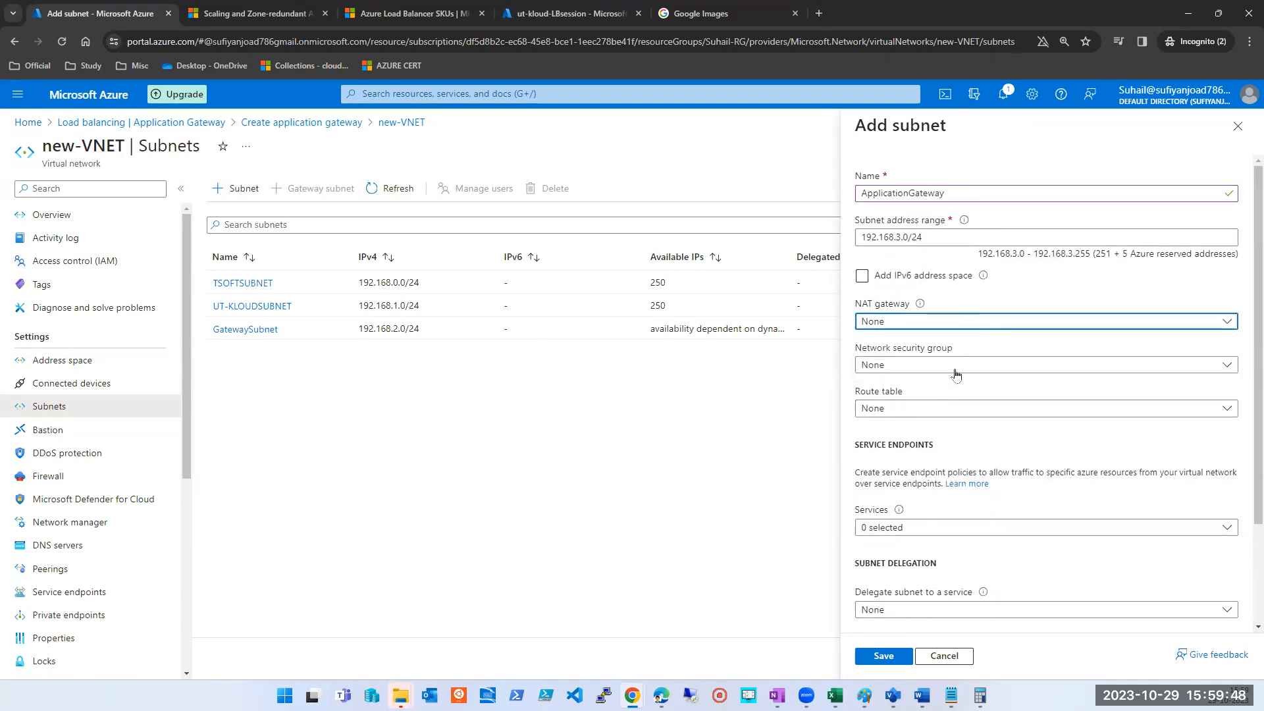
left_click(956, 368)
left_click(956, 367)
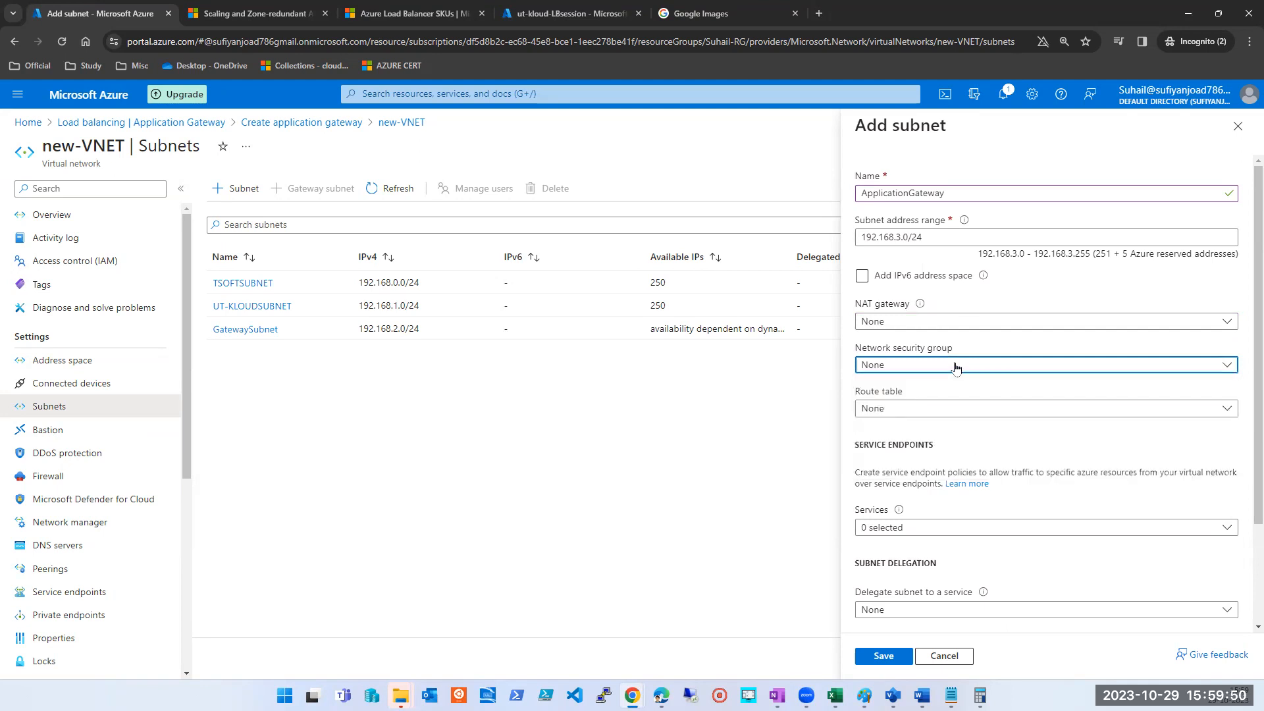
left_click(942, 407)
left_click(837, 420)
Step: Change the new subnet's name to ApplicationGateway123 and save it with the address range 192.168.3.0/24
left_click(984, 191)
type("123")
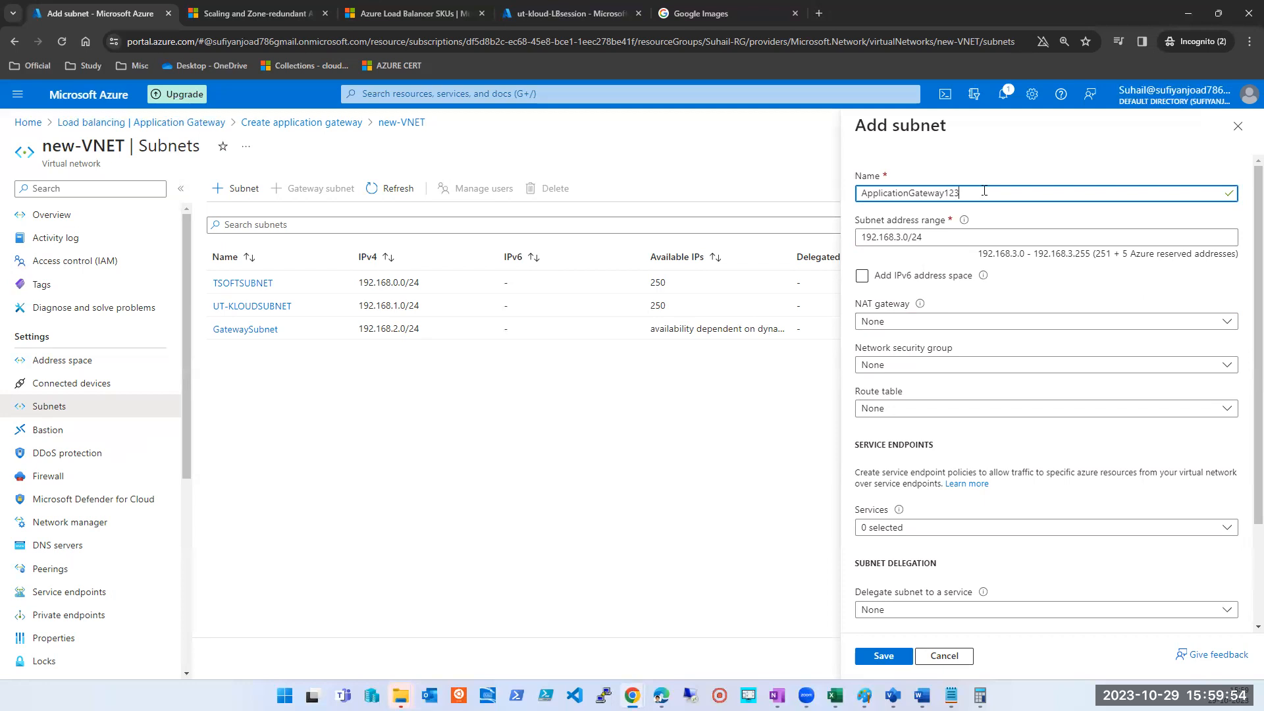
left_click(879, 659)
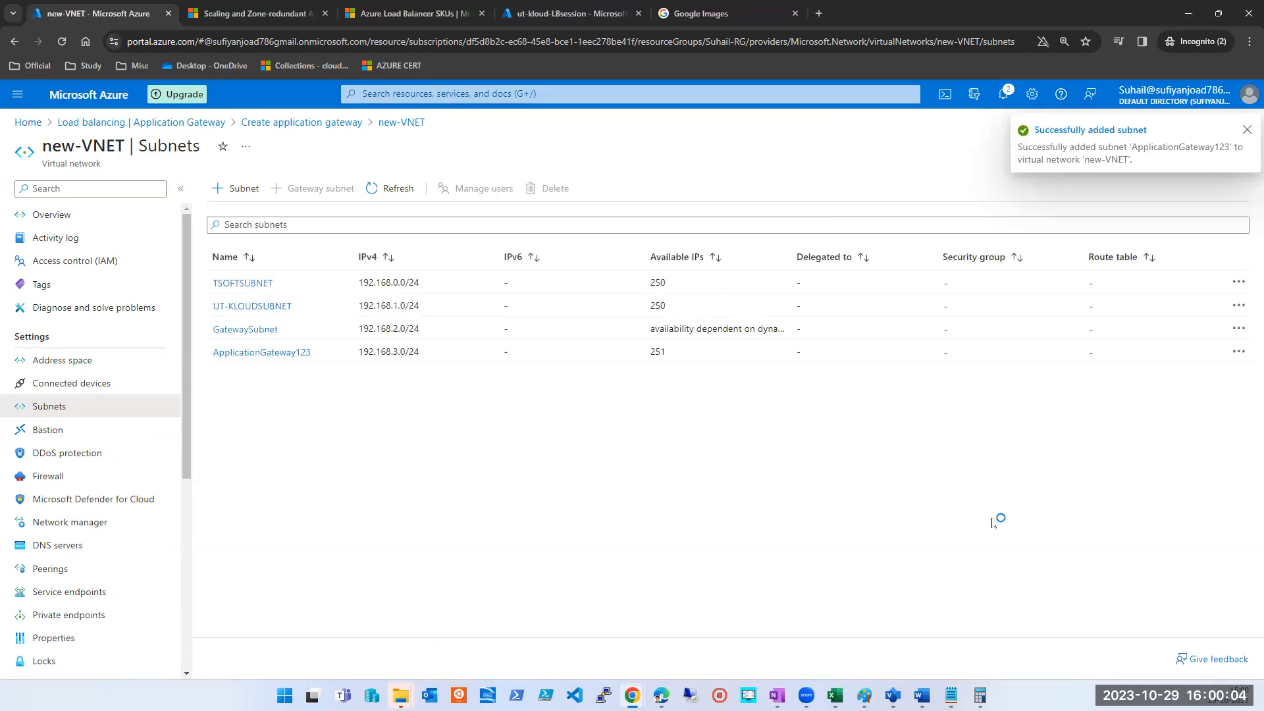
Step: Return to the application gateway form and select ApplicationGateway123 (192.168.3.0/24) as its subnet
left_click(1245, 137)
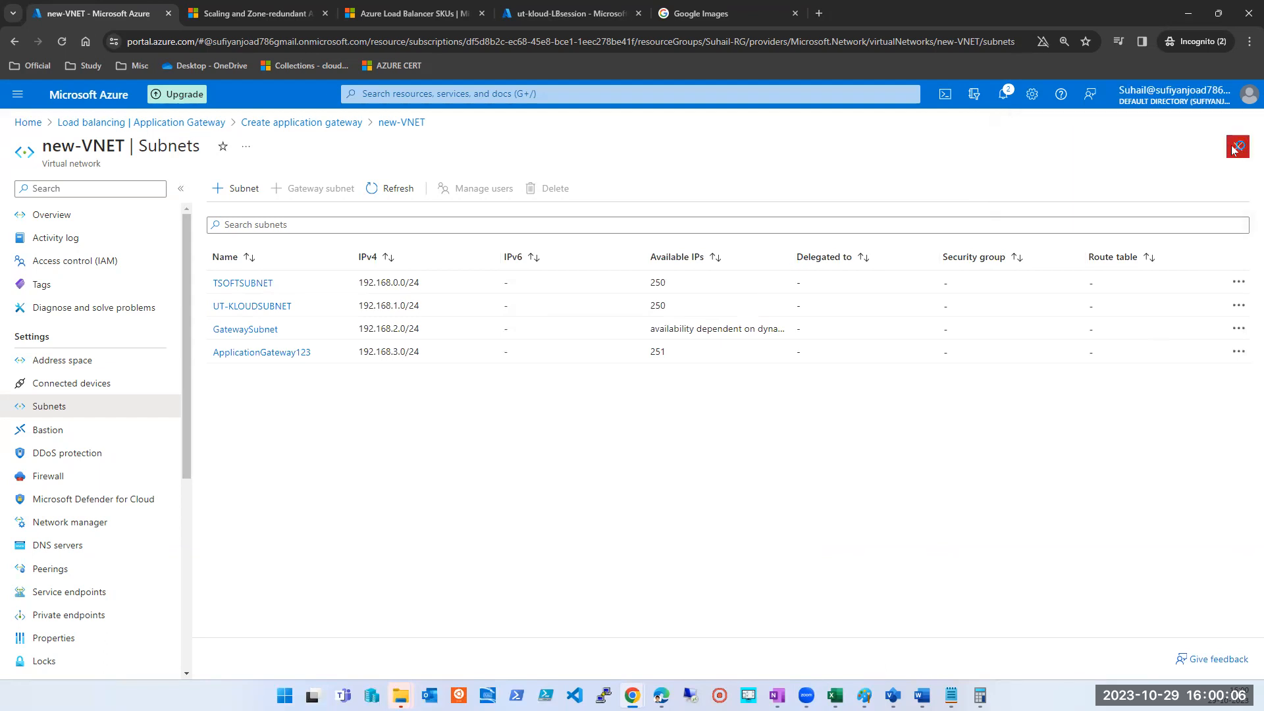
left_click(1237, 146)
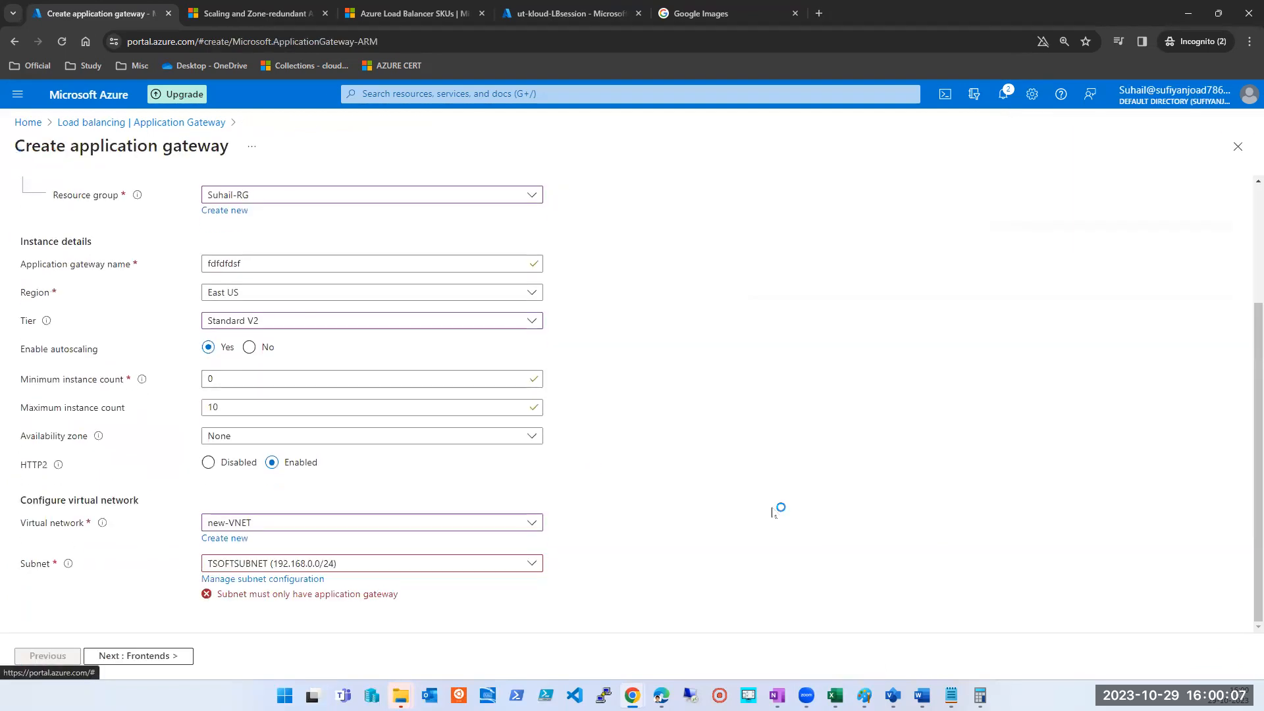
left_click(452, 570)
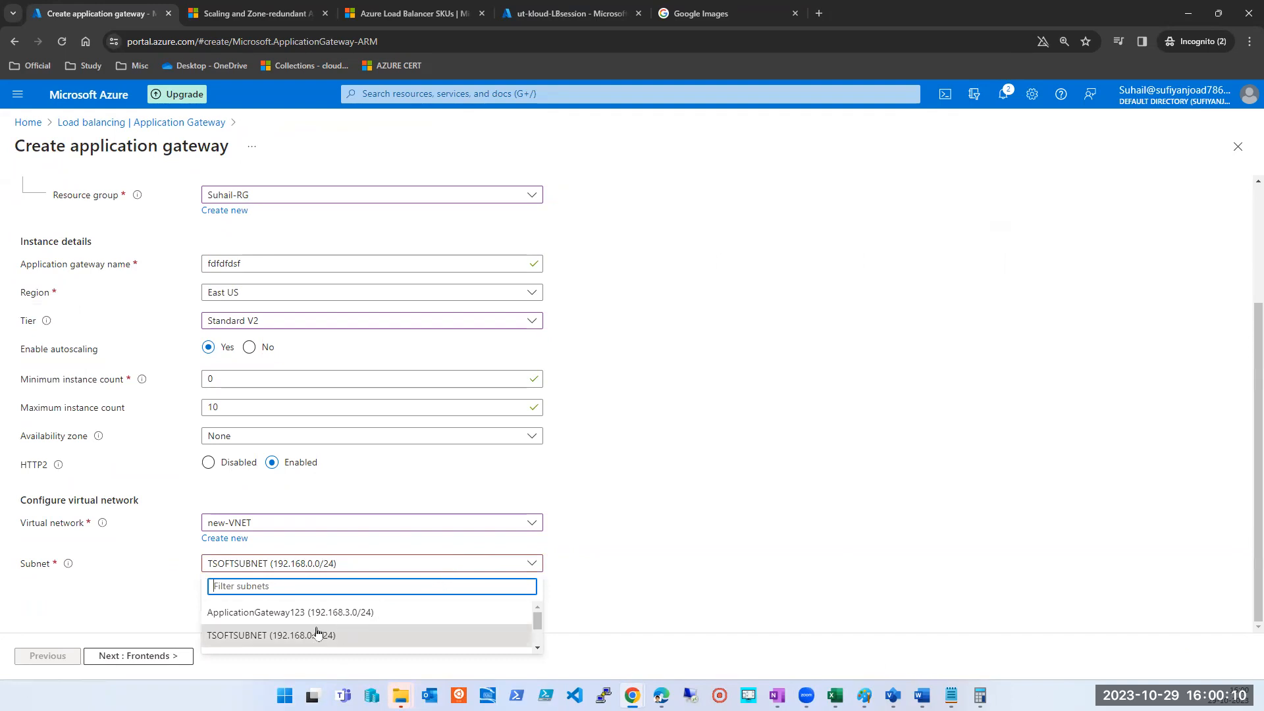
left_click(305, 612)
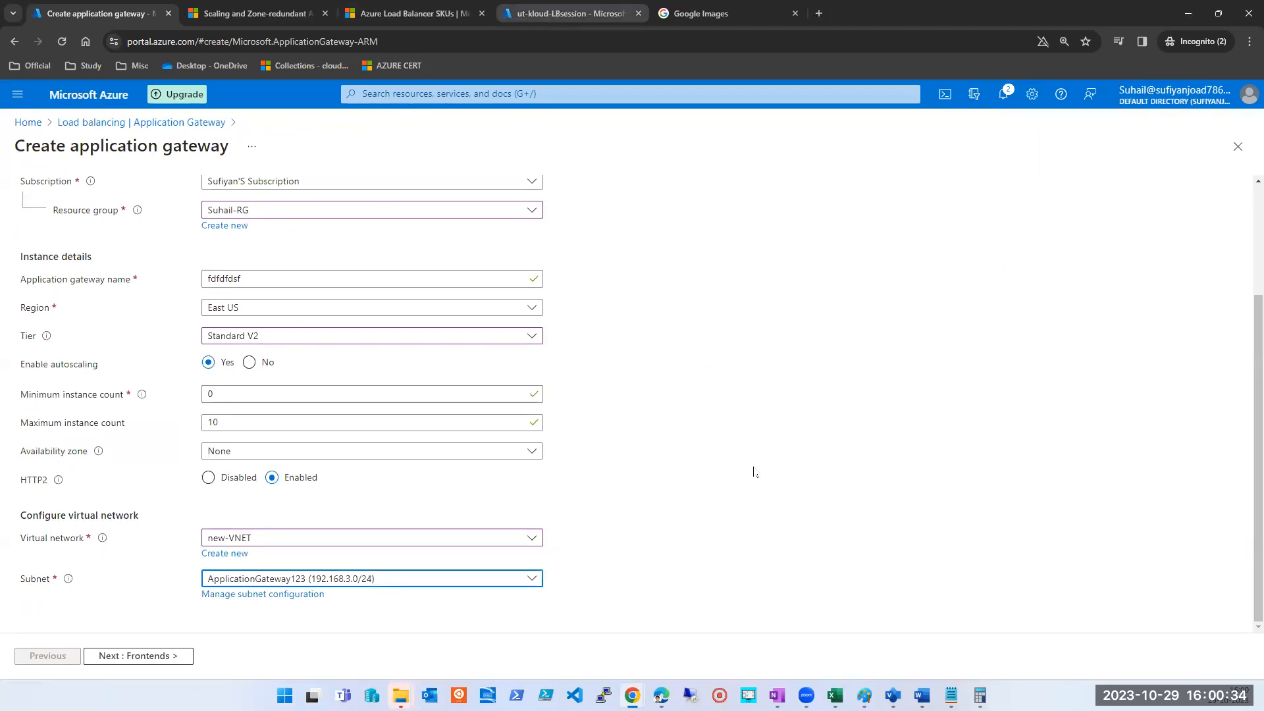
Step: Try TSOFTSUBNET and UT-KLOUDSUBNET as the gateway's subnet, and reselect ApplicationGateway123 (192.168.3.0/24)
left_click(336, 579)
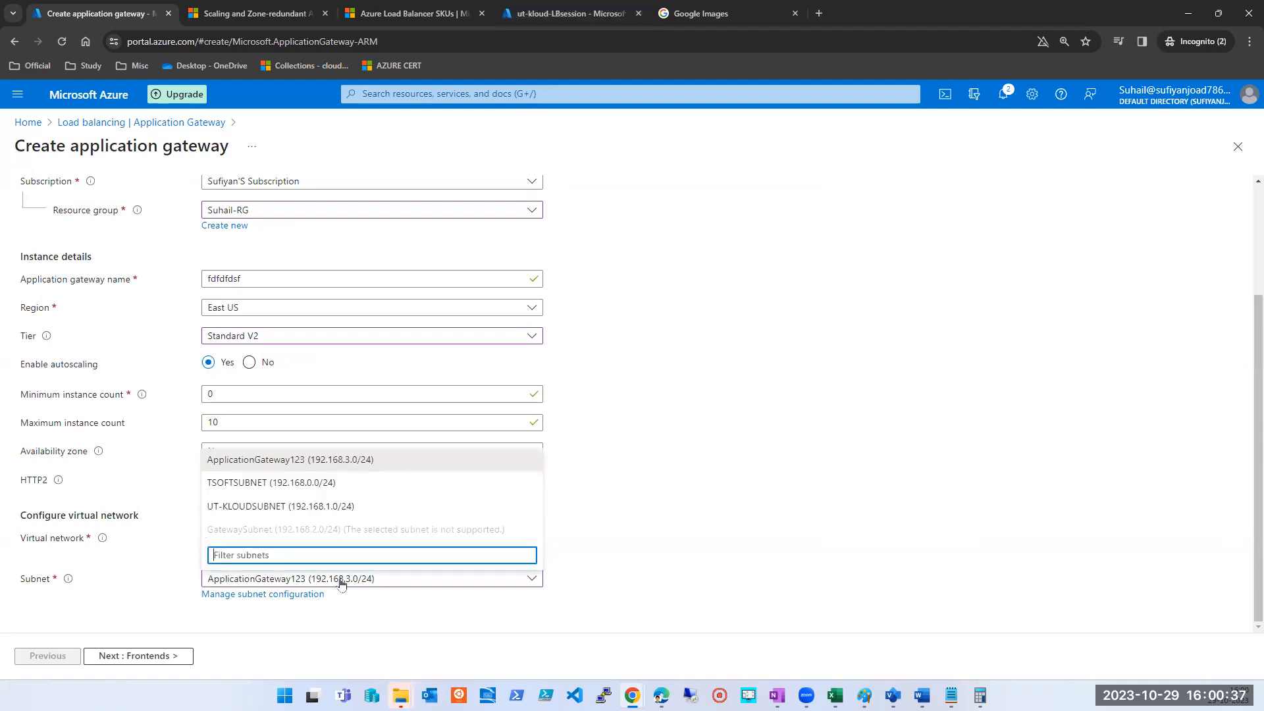
left_click(248, 483)
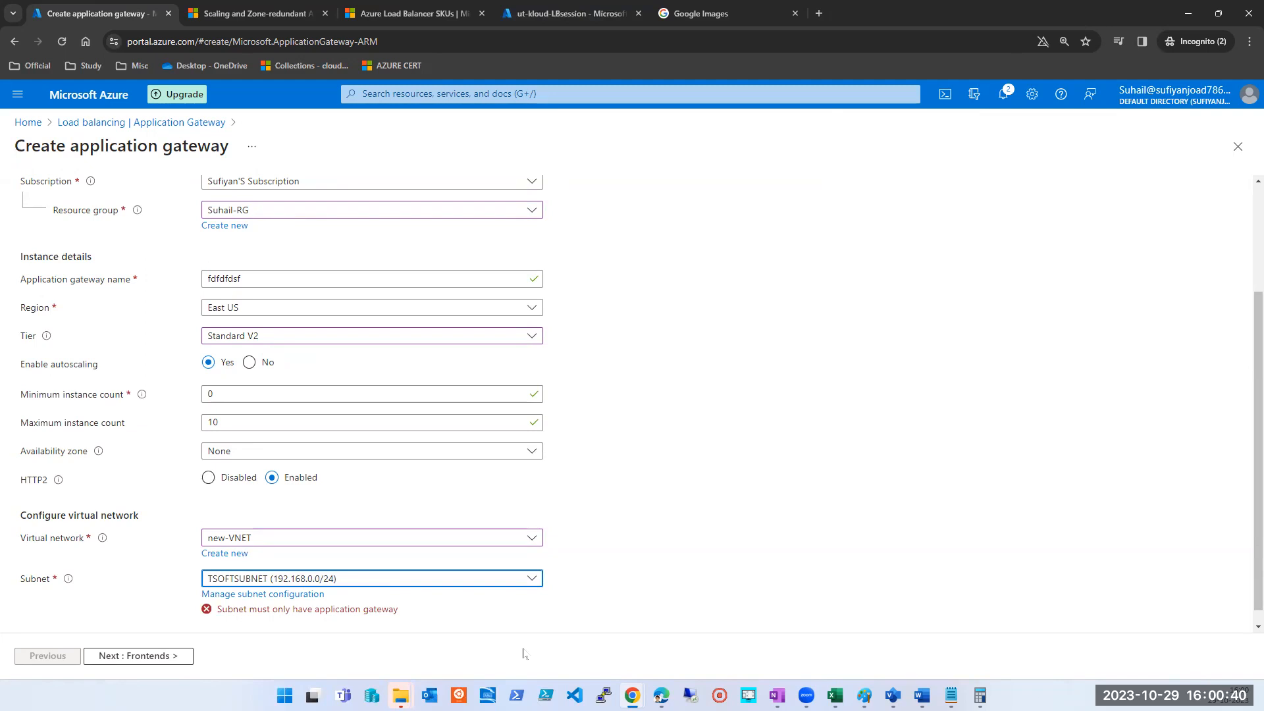
left_click(495, 586)
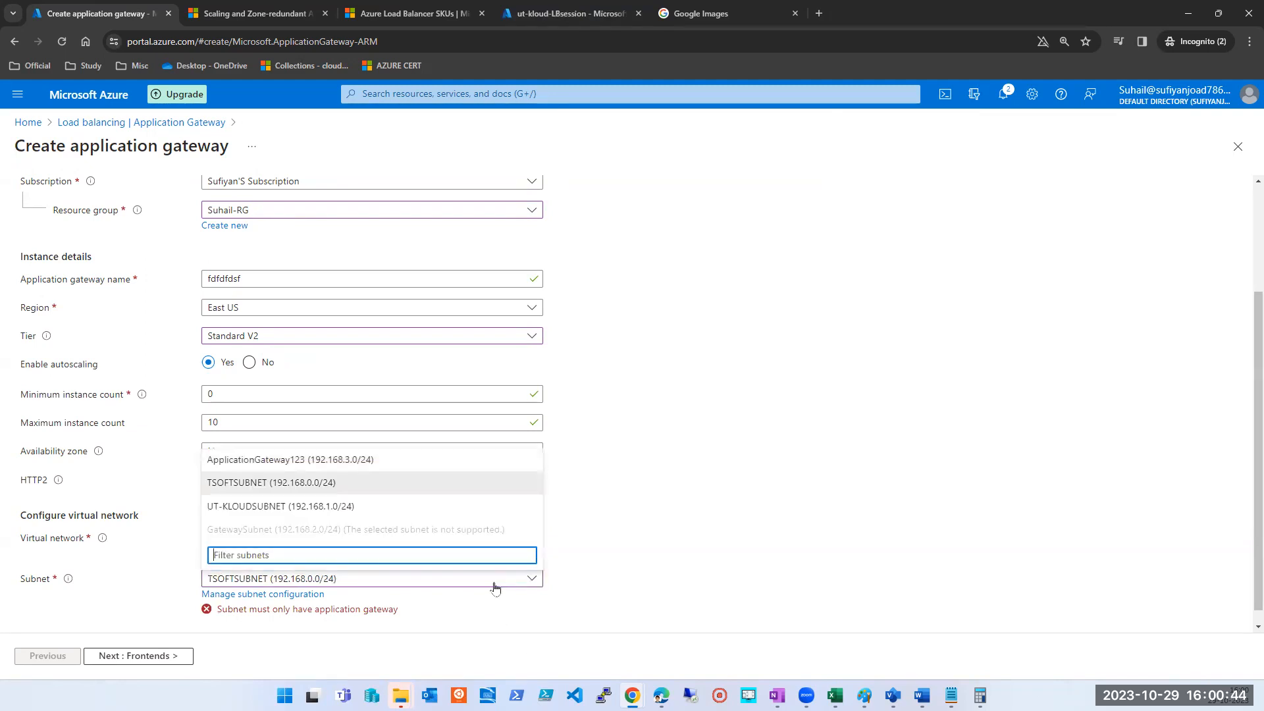
left_click(282, 511)
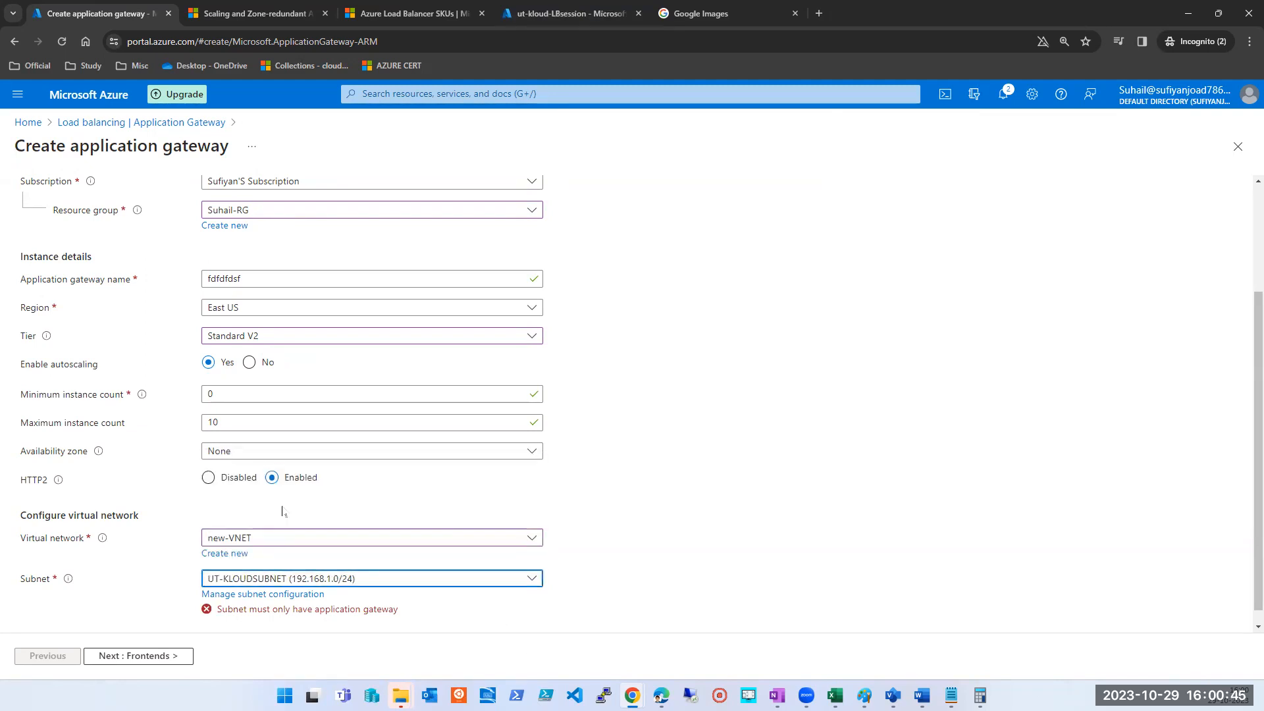
left_click(348, 580)
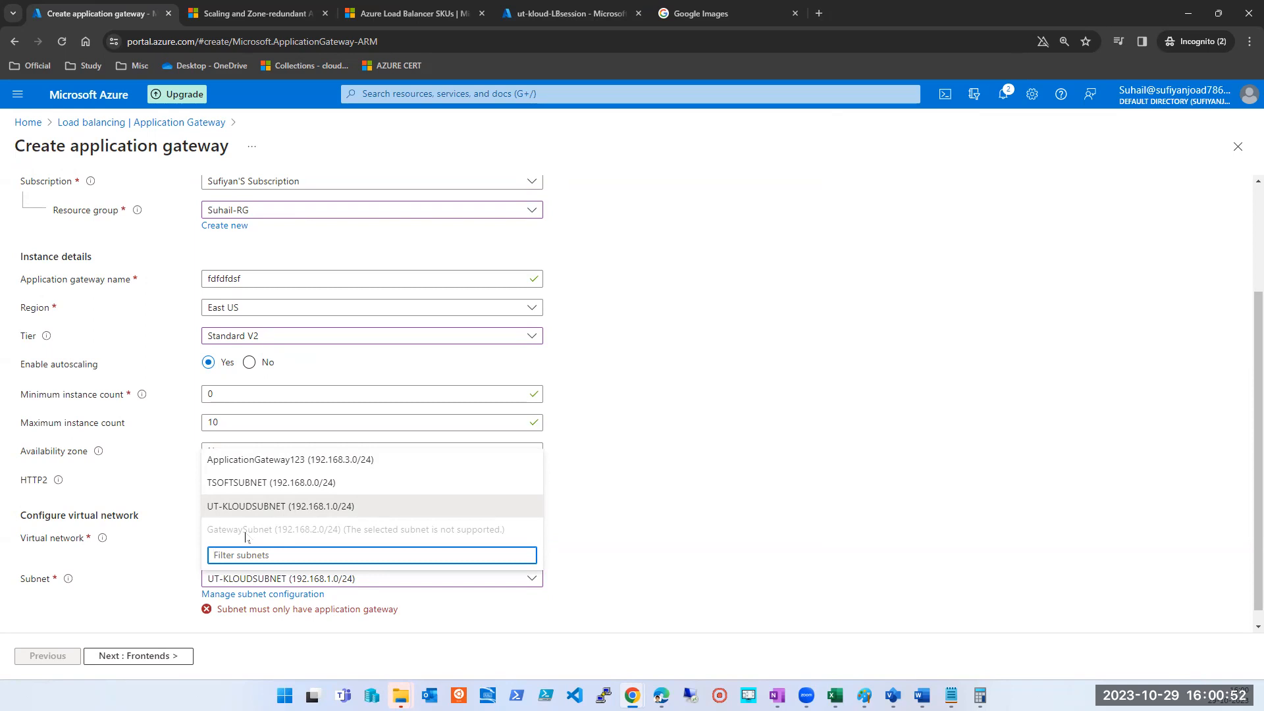
left_click(274, 466)
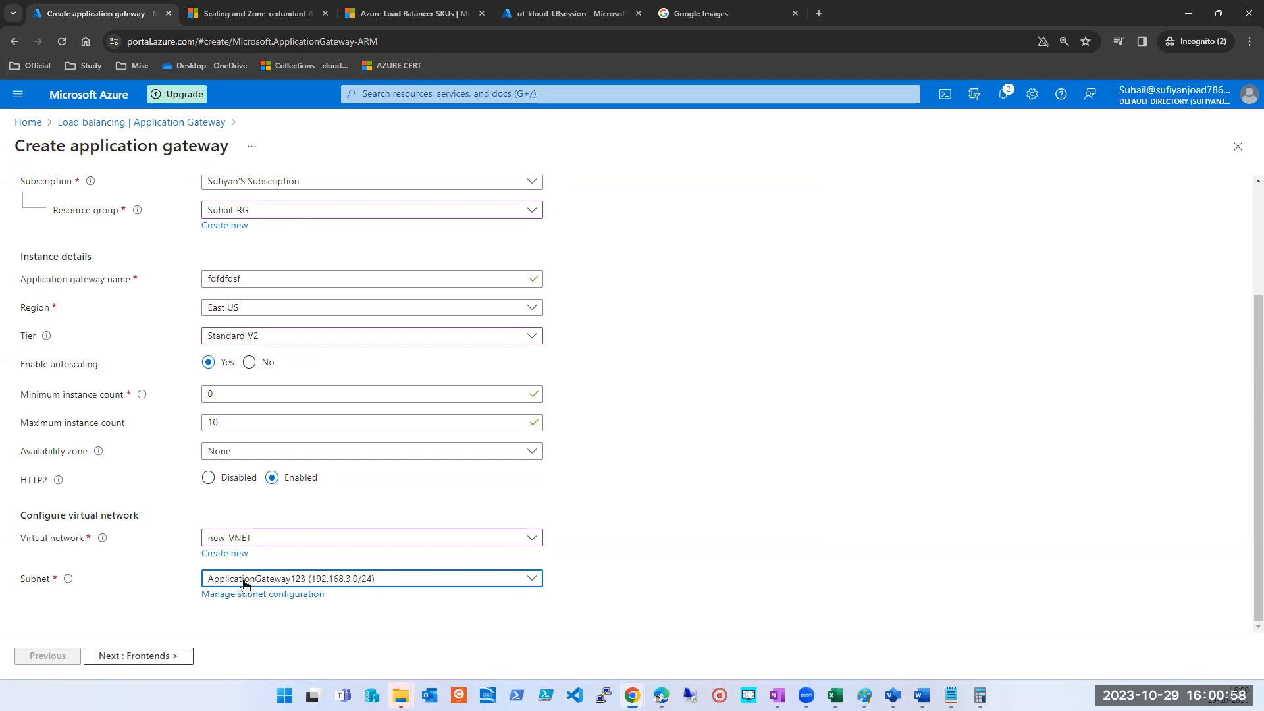
Step: Continue to the frontend settings, try the Private frontend IP address type, and set it back to Public
left_click(158, 657)
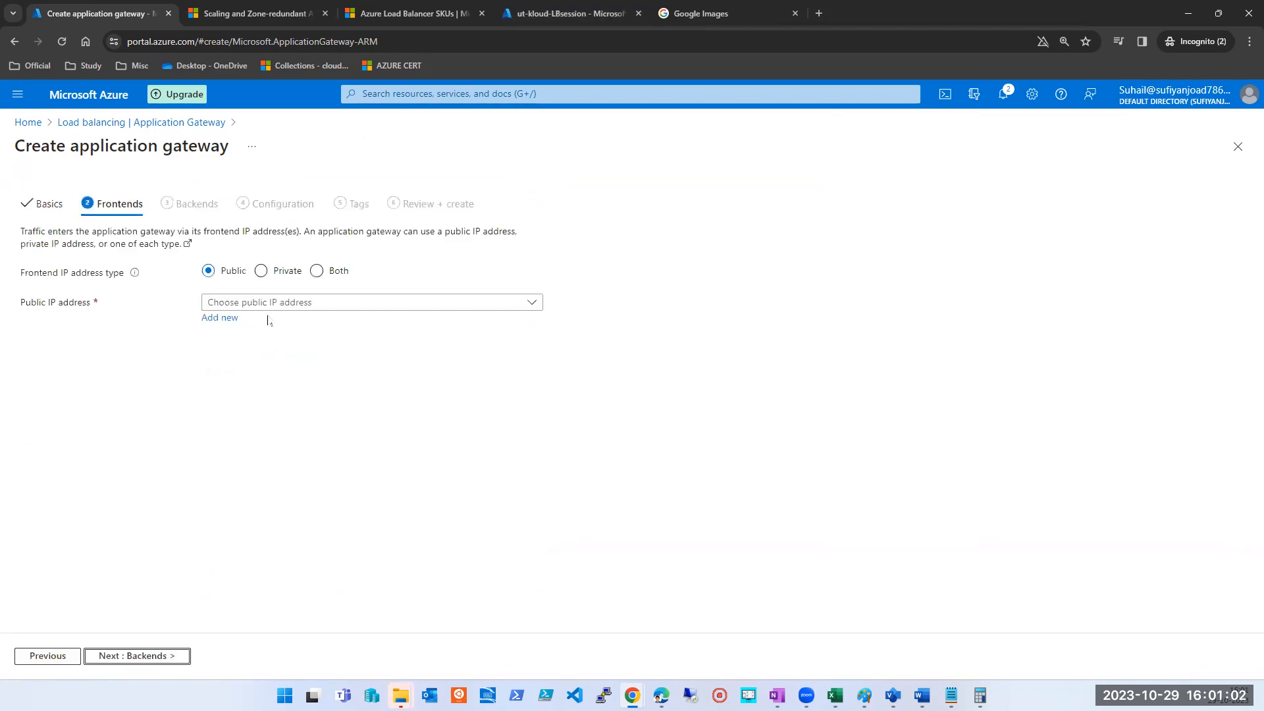
left_click(259, 301)
left_click(162, 400)
left_click(261, 270)
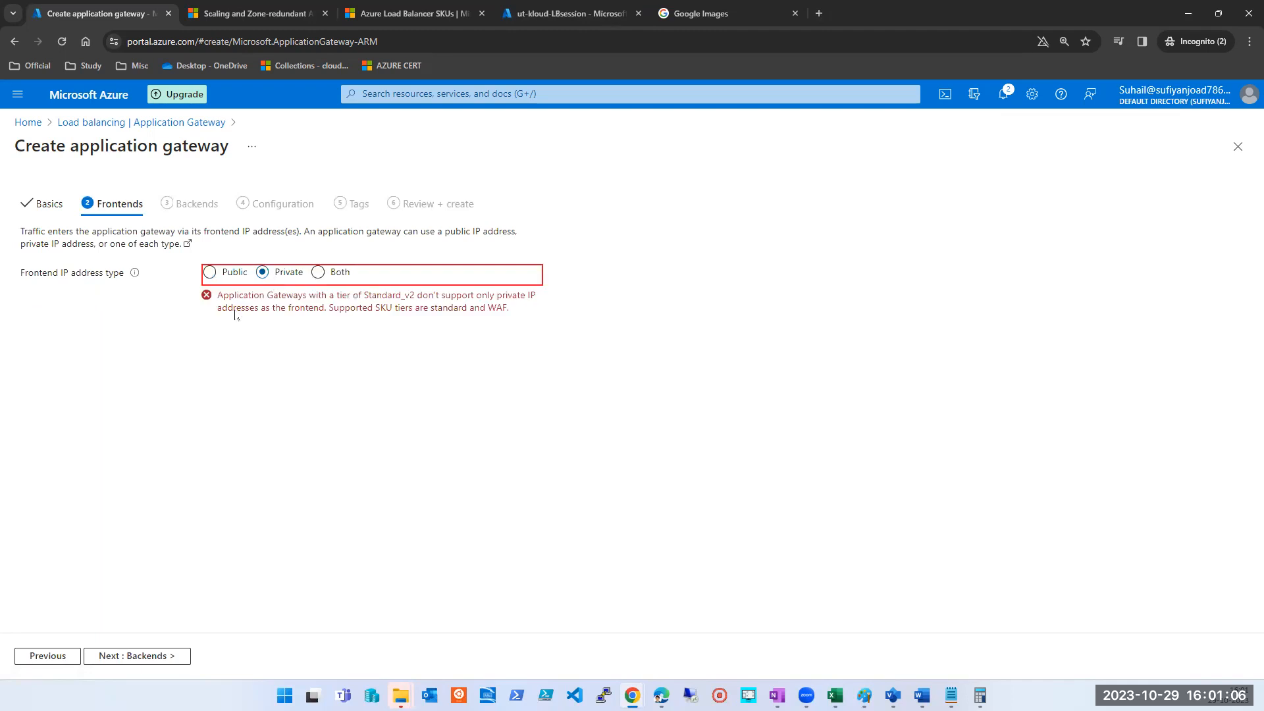
left_click(230, 273)
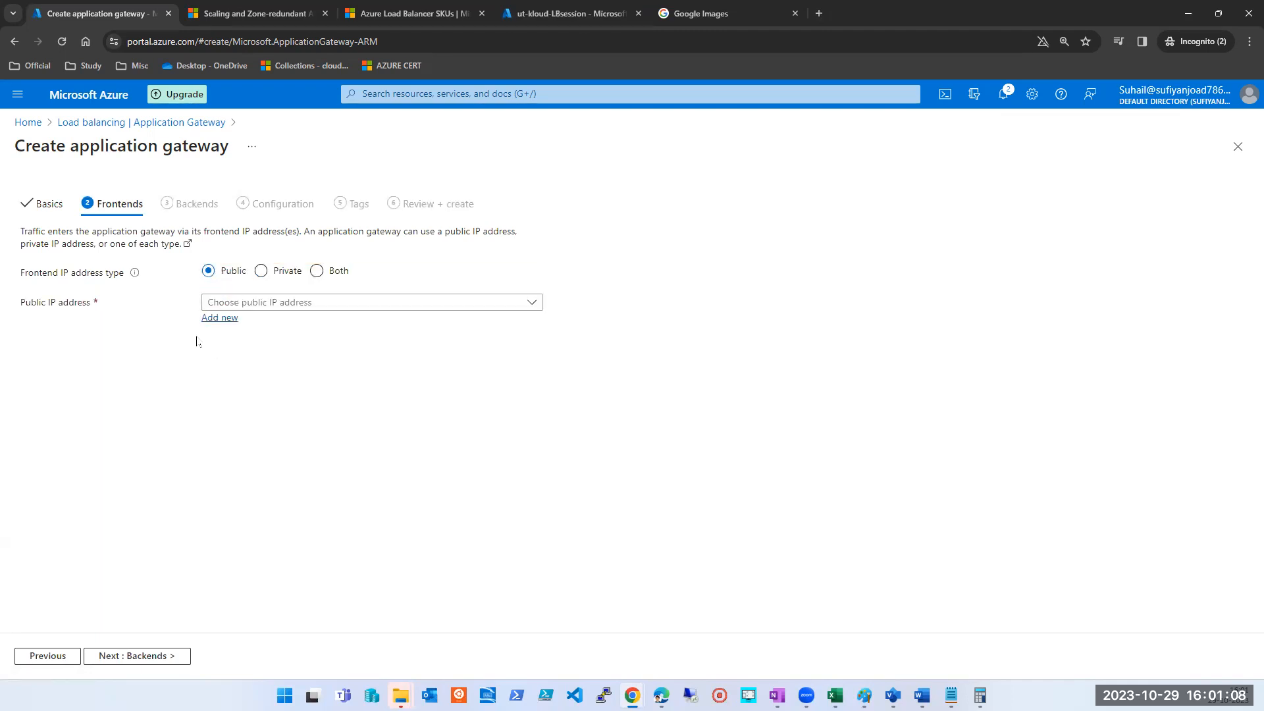
Step: Add a new public IP address named sdffdfD to the frontend and continue to the backend settings
left_click(128, 656)
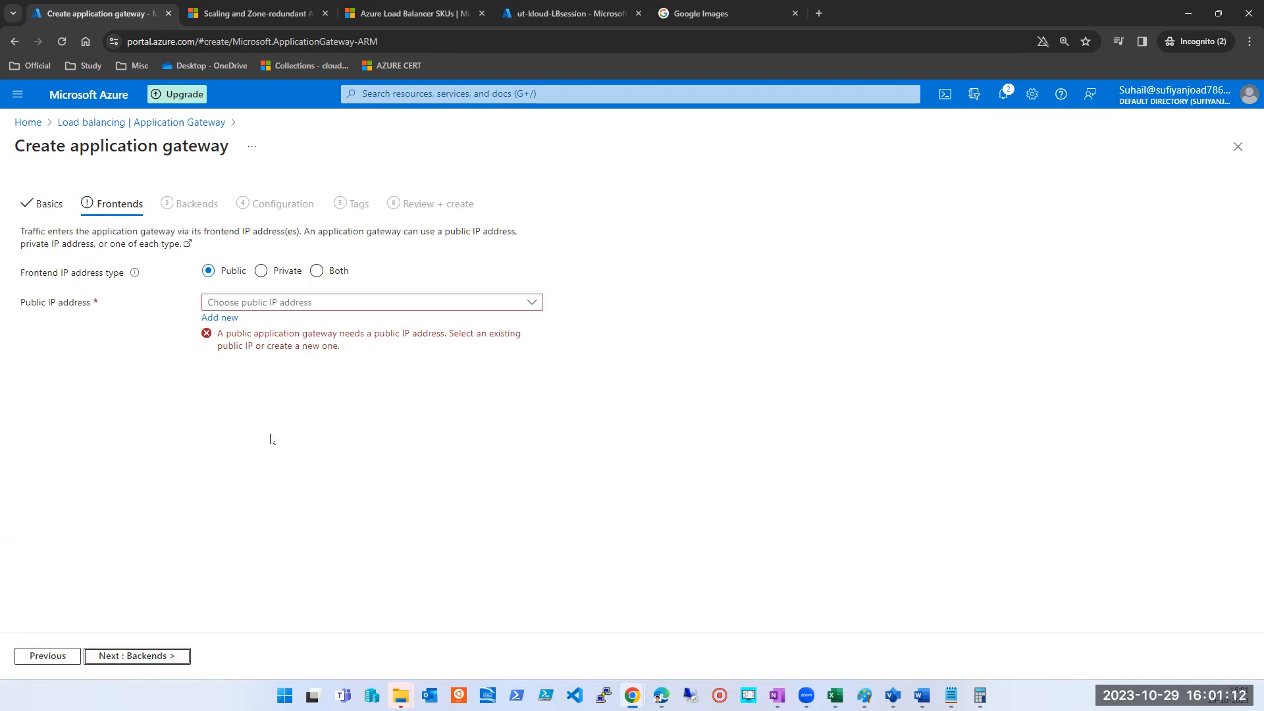
left_click(220, 318)
left_click(316, 370)
type("sdffdfD")
left_click(247, 520)
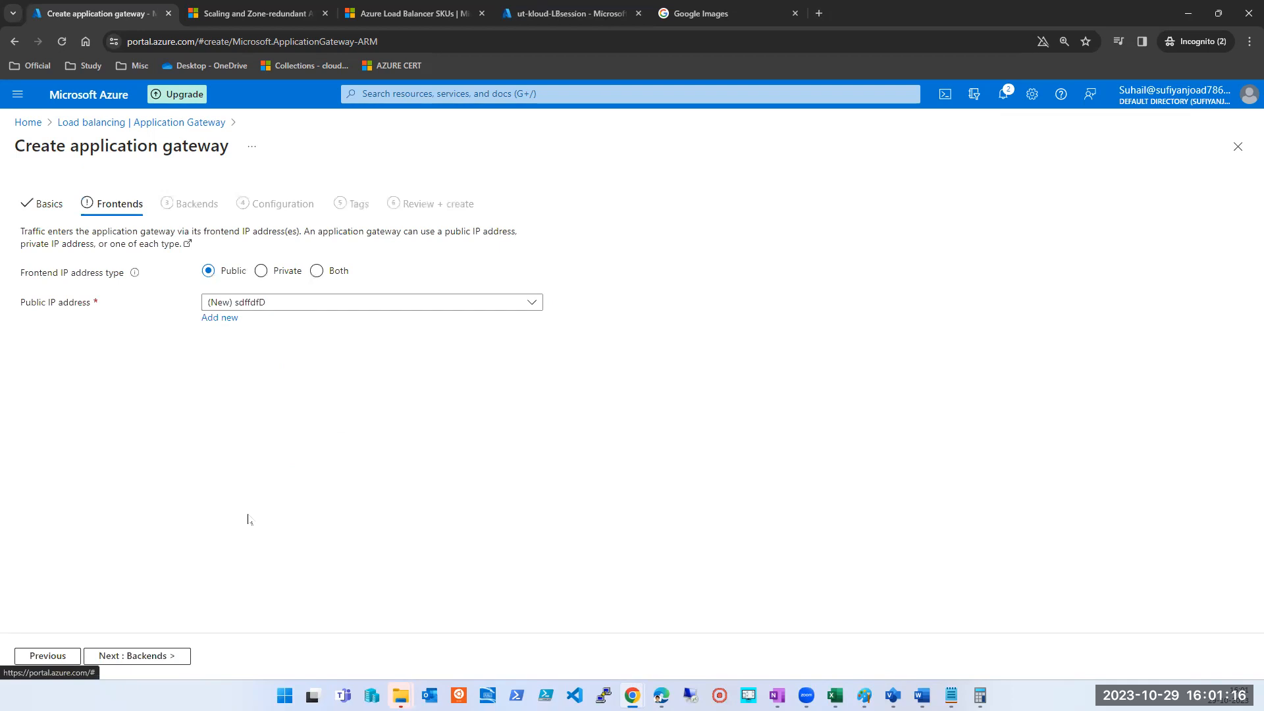
left_click(157, 655)
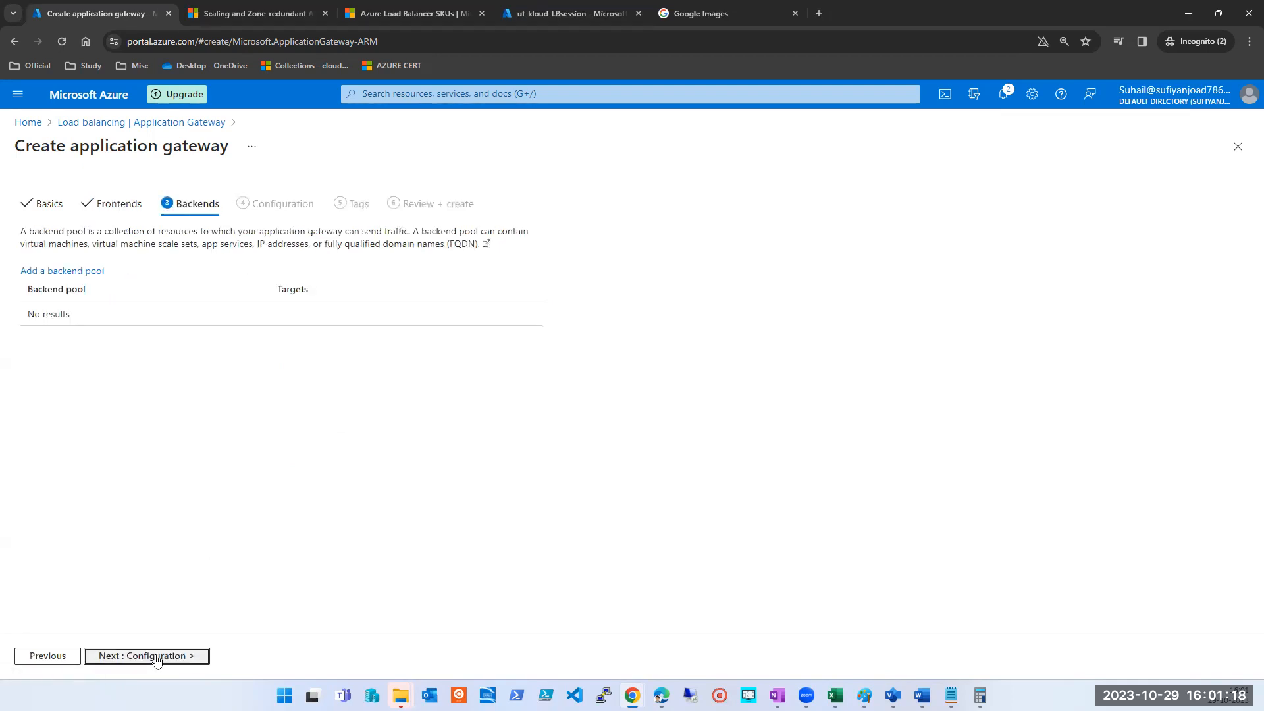
Step: Start a backend pool named sdgsdfsd with App Services as the target type
left_click(46, 272)
type("sdgsdfsd")
left_click(941, 329)
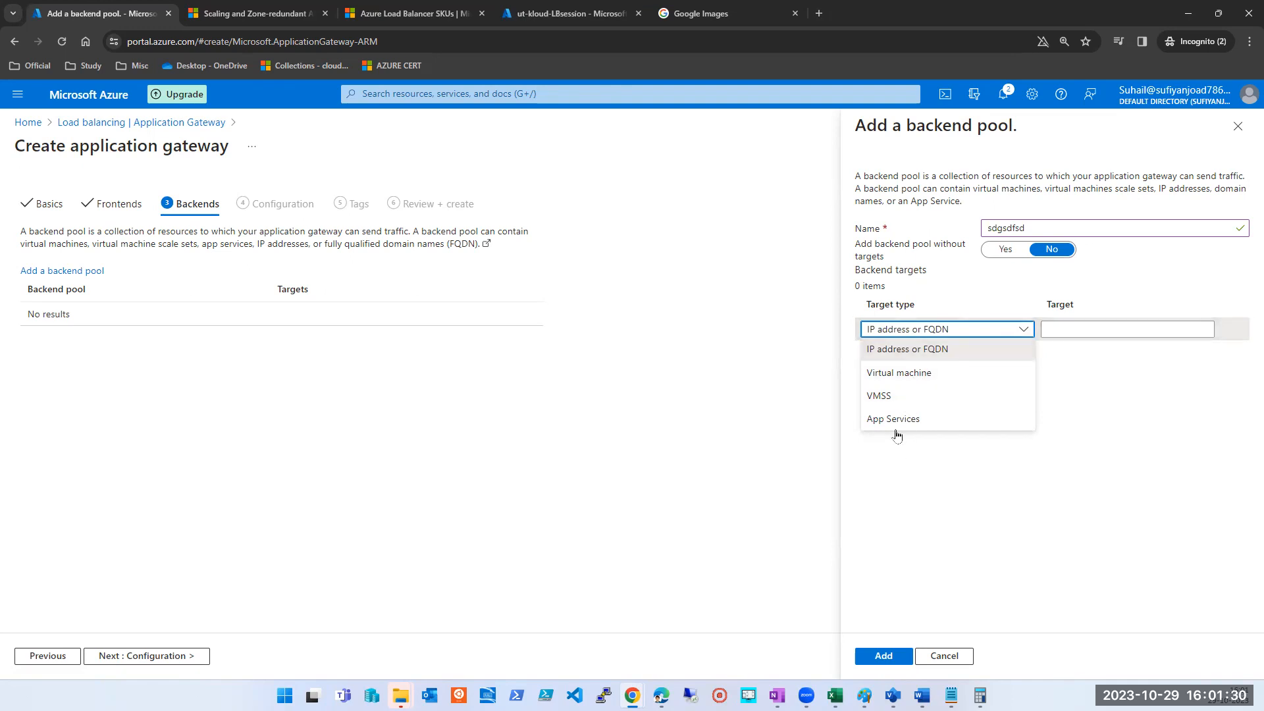
left_click(876, 419)
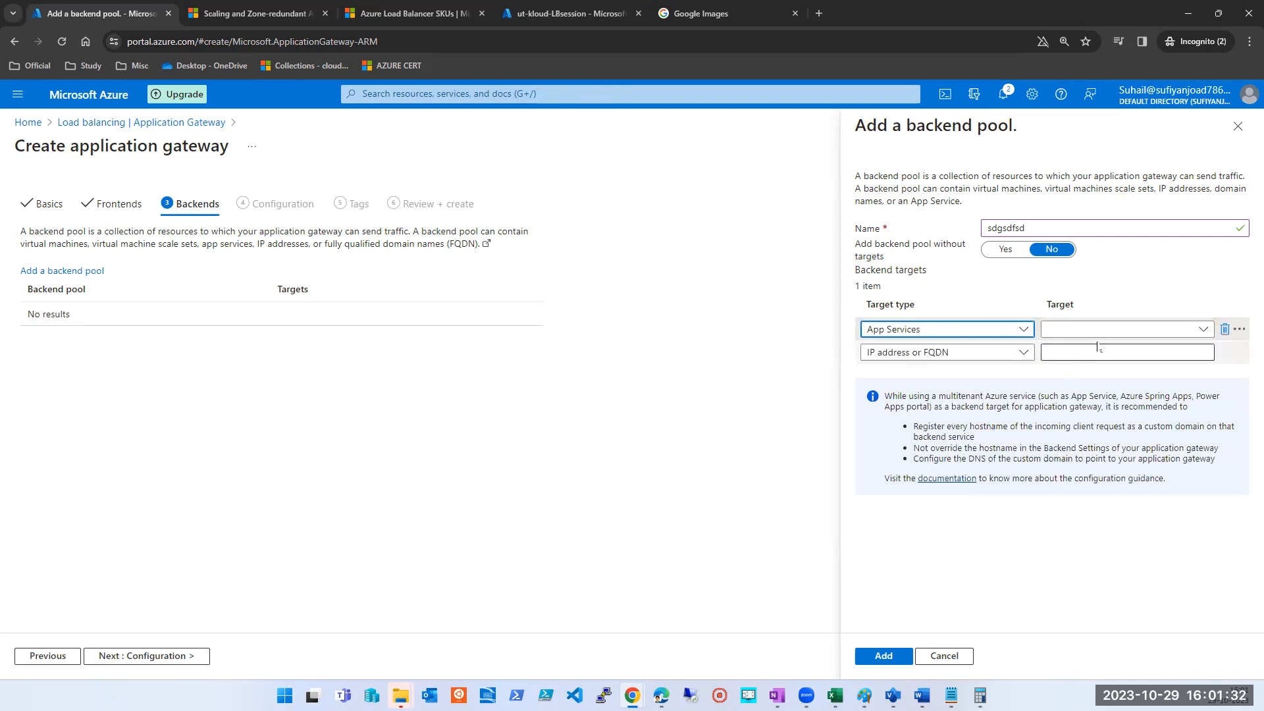
Step: Check the available App Services targets and try to enter 20.20.20.20 as the target
left_click(1124, 329)
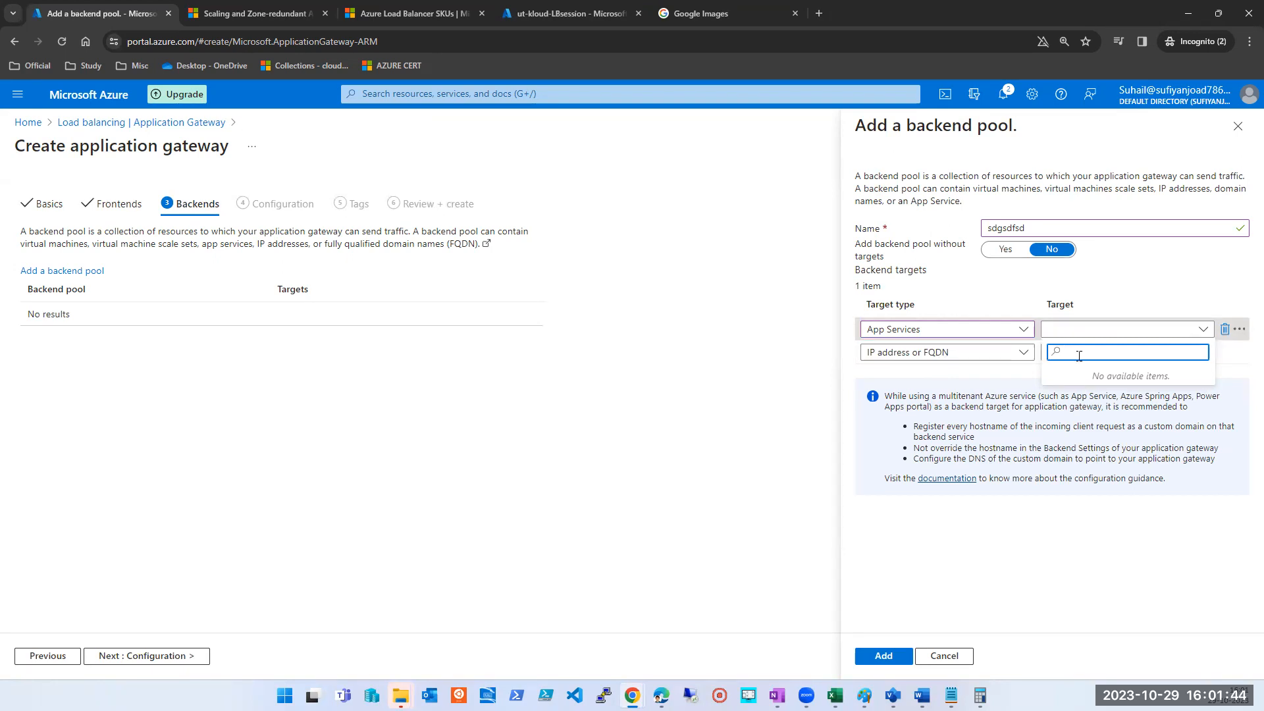
type("20.20.20.20.")
left_click(386, 485)
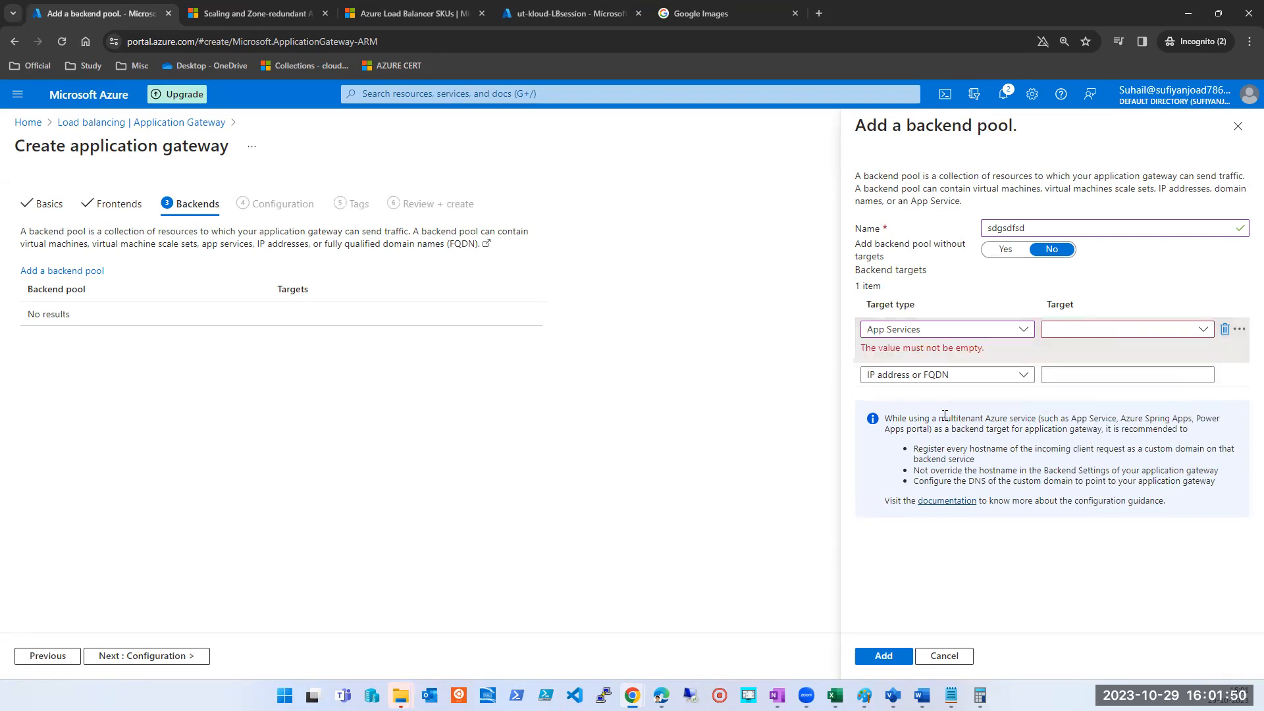
left_click(1083, 334)
left_click(637, 399)
Step: Try a Virtual machine target, tsoftvm001850 (192.168.0.4), for the backend pool, and close the pool form discarding the edits
left_click(915, 332)
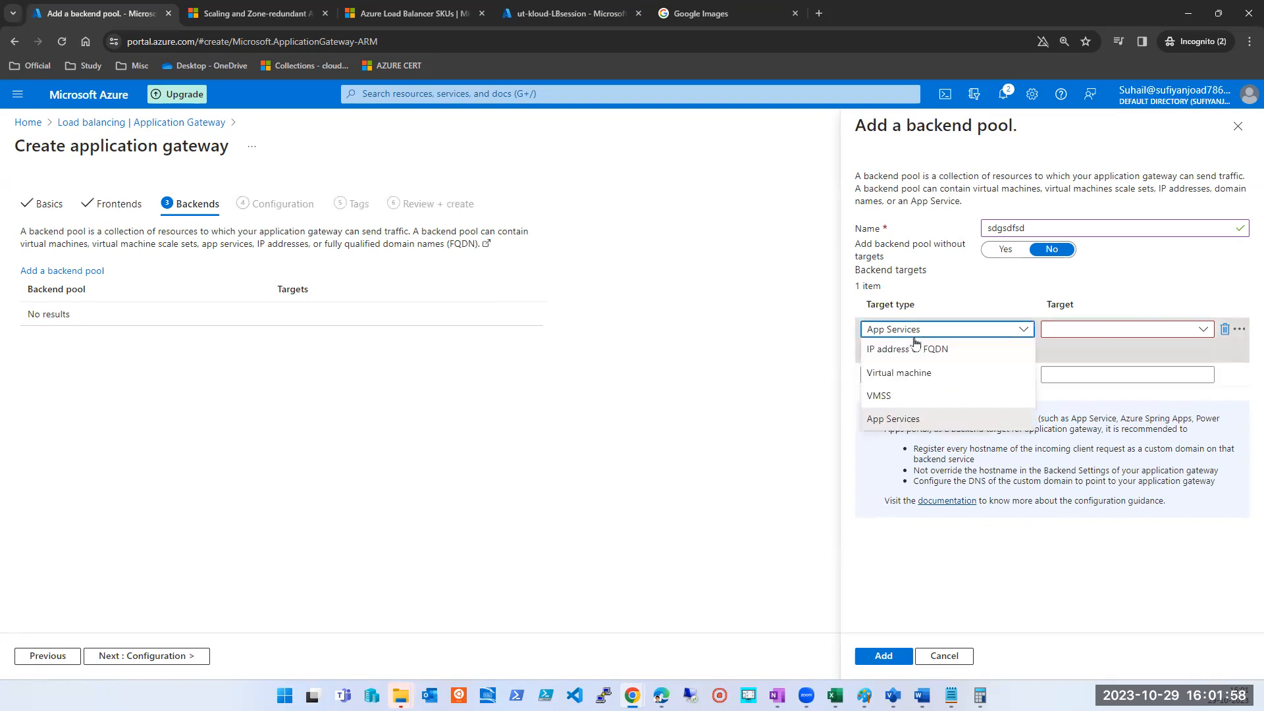
left_click(883, 373)
left_click(1146, 331)
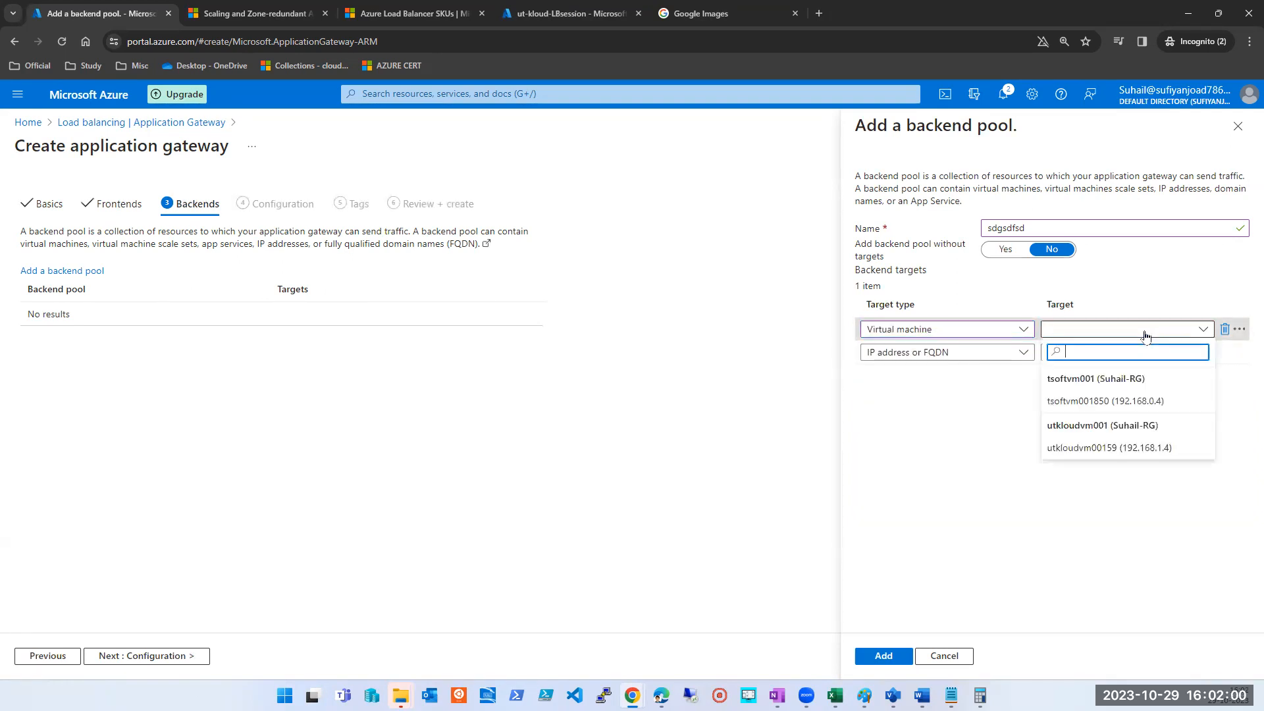
left_click(1099, 403)
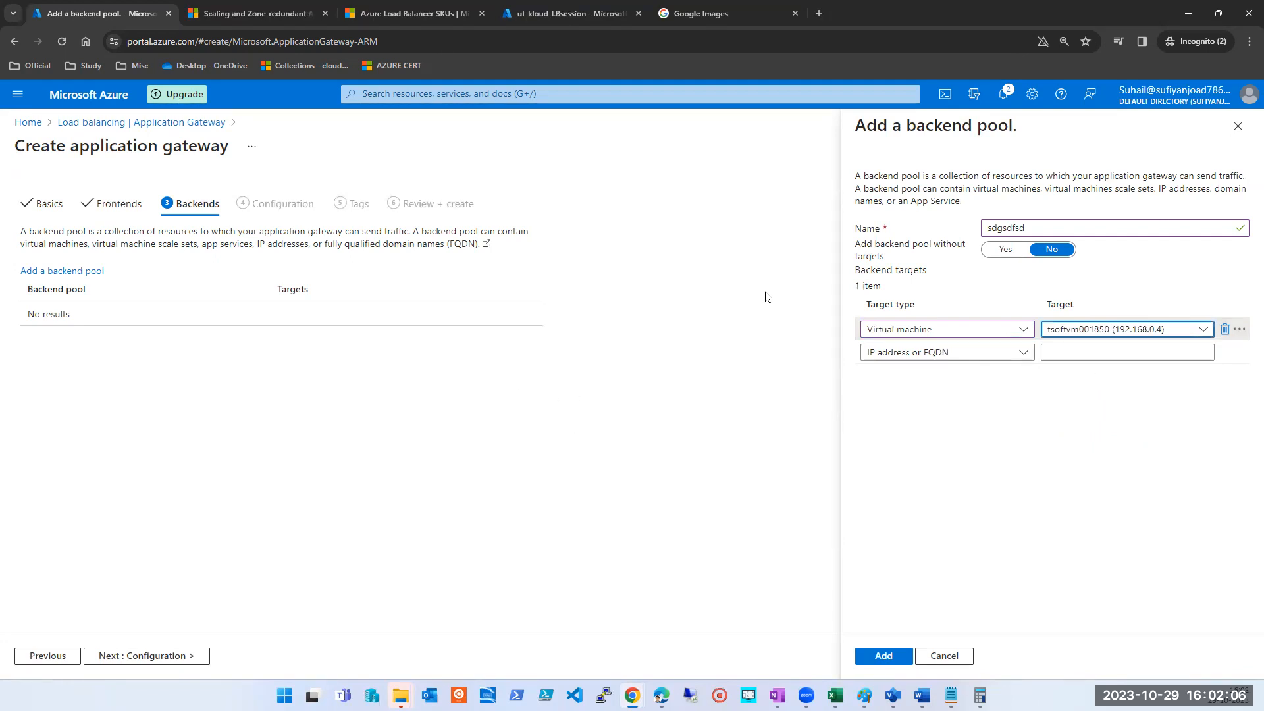
left_click(1238, 126)
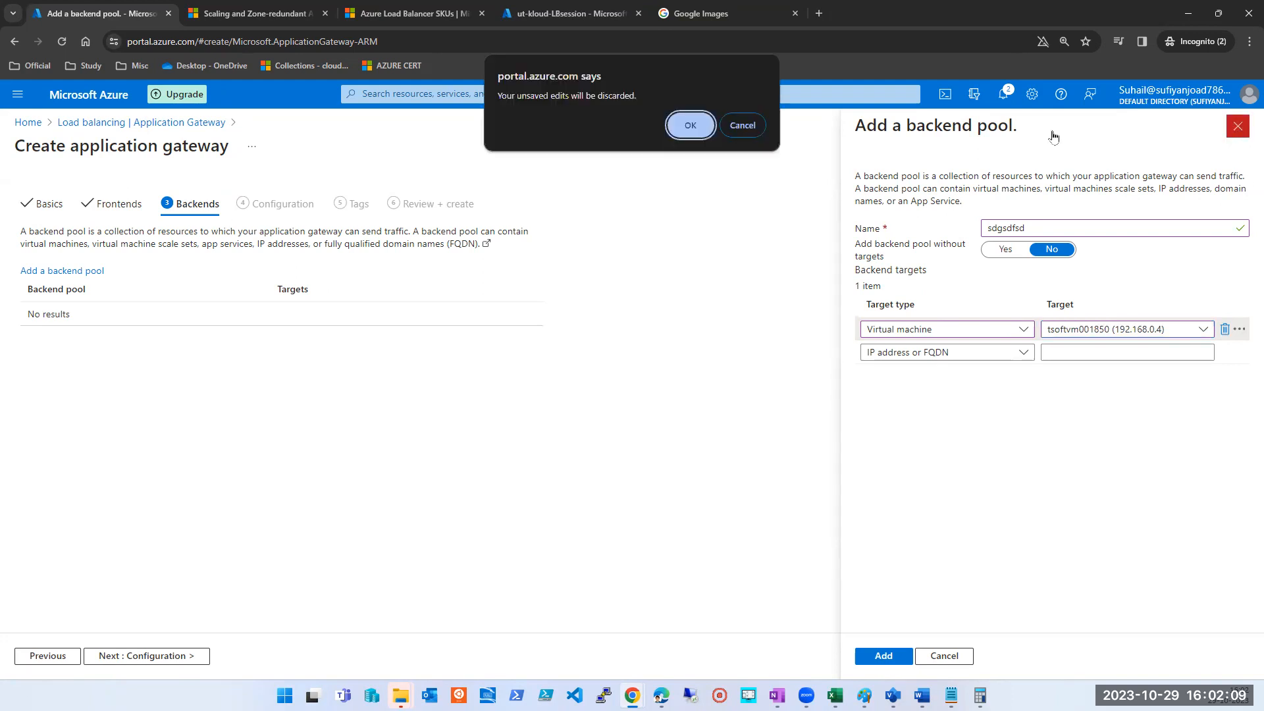
left_click(689, 125)
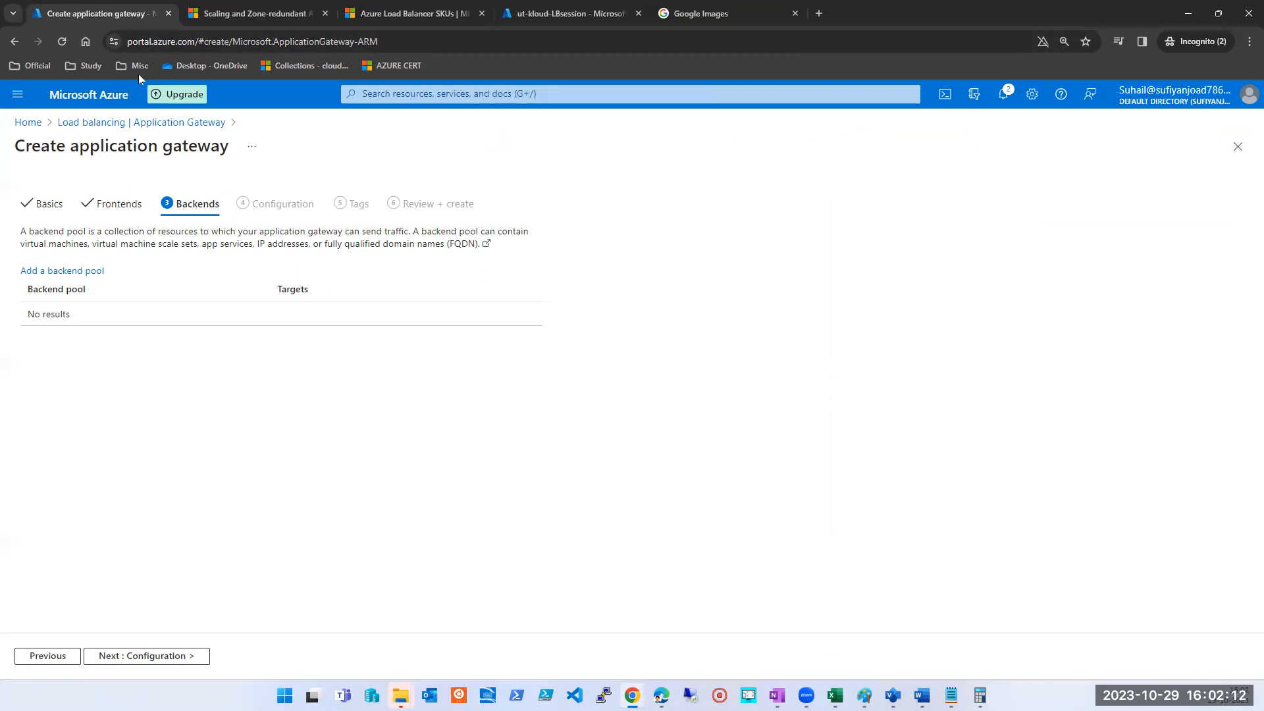
Step: Leave the application gateway form, open the ut-kloud-LBsession load balancer and review its overview with the service list collapsed
left_click(396, 97)
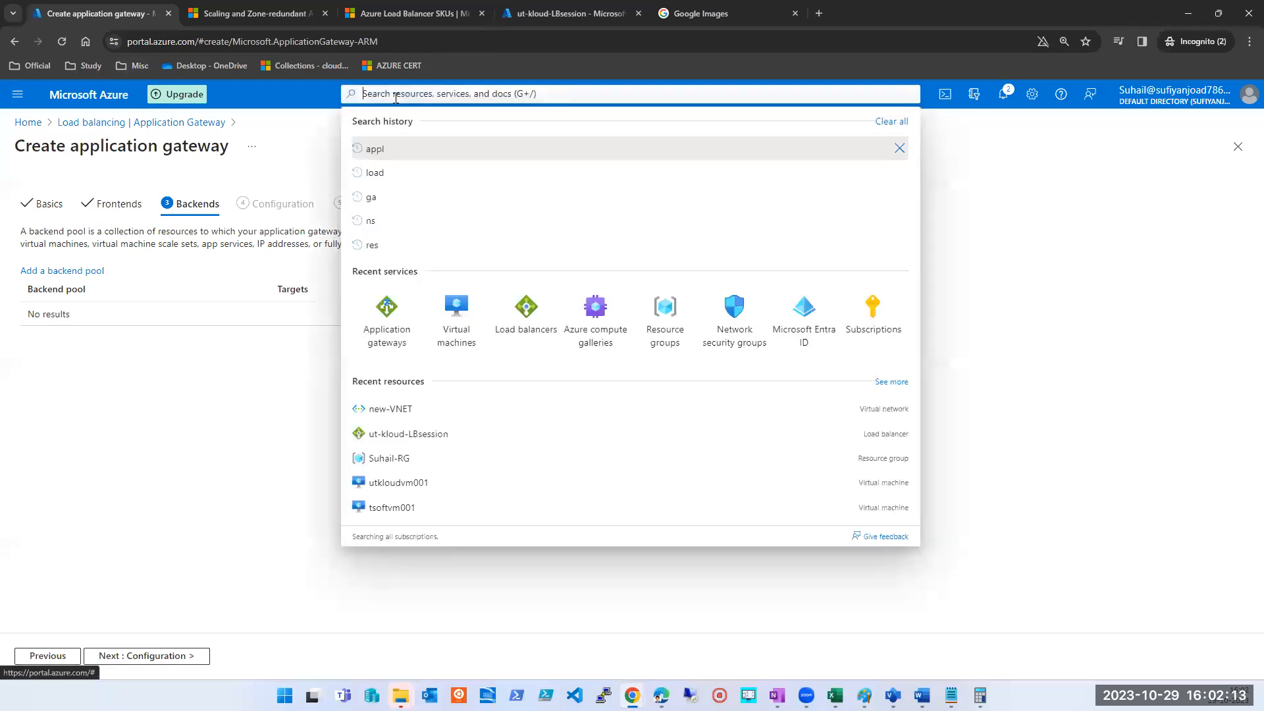
left_click(524, 306)
left_click(684, 124)
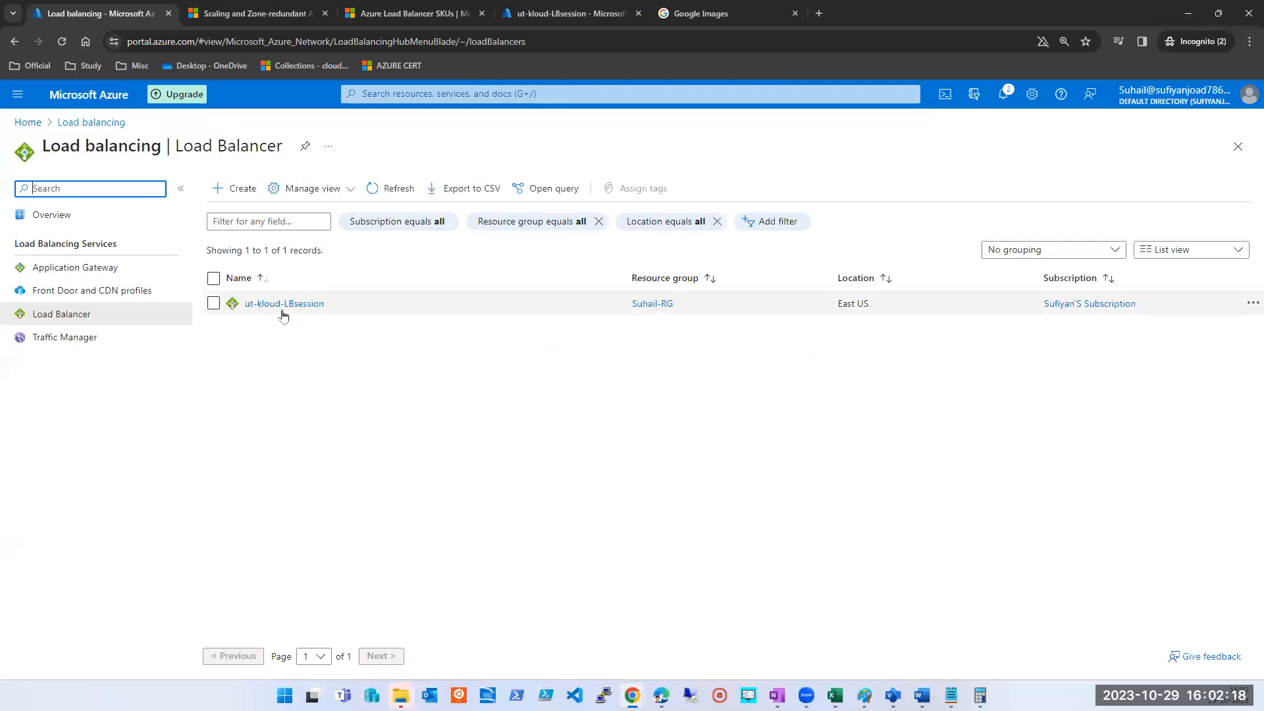
left_click(280, 304)
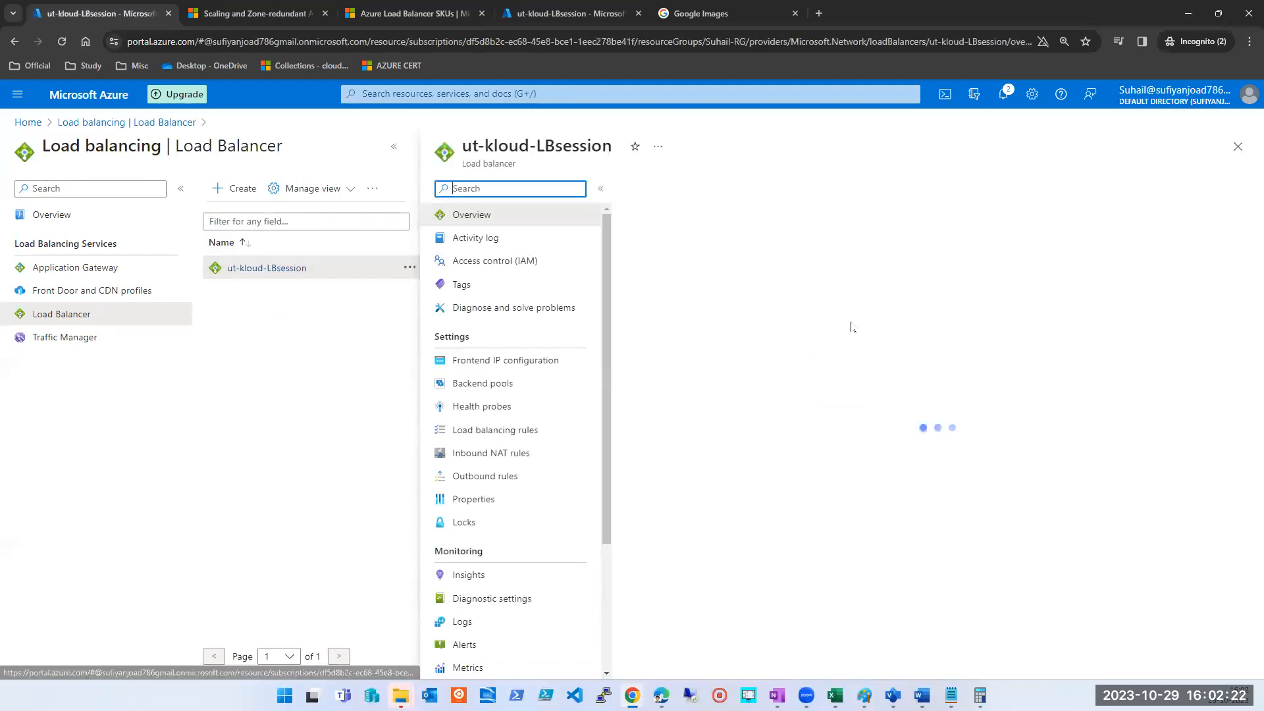
left_click(515, 21)
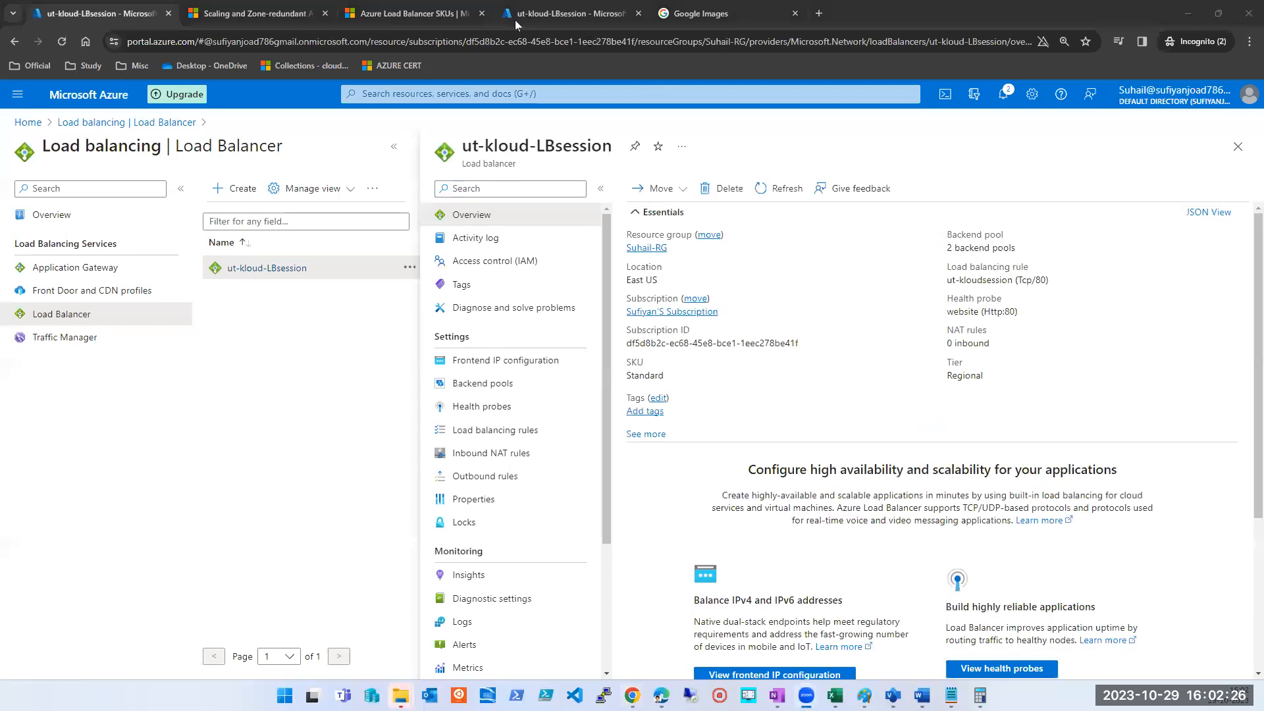
scroll(1043, 466, "down", 2)
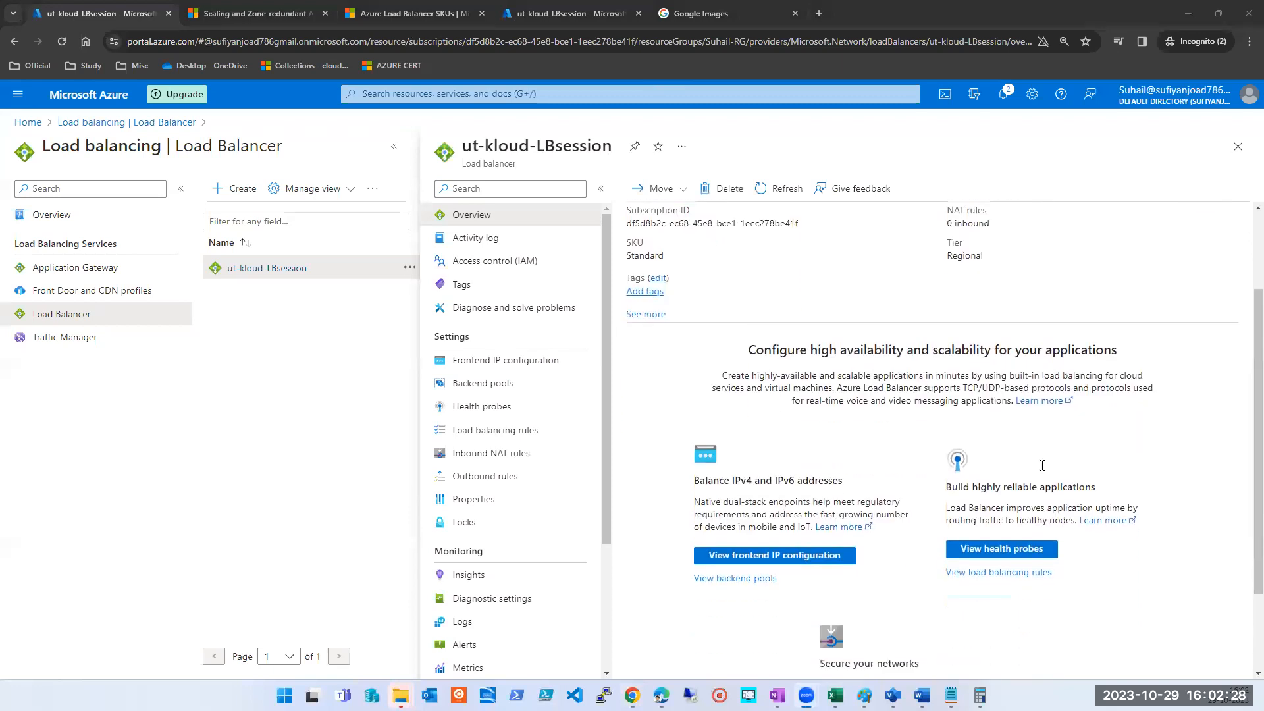
scroll(1042, 461, "up", 2)
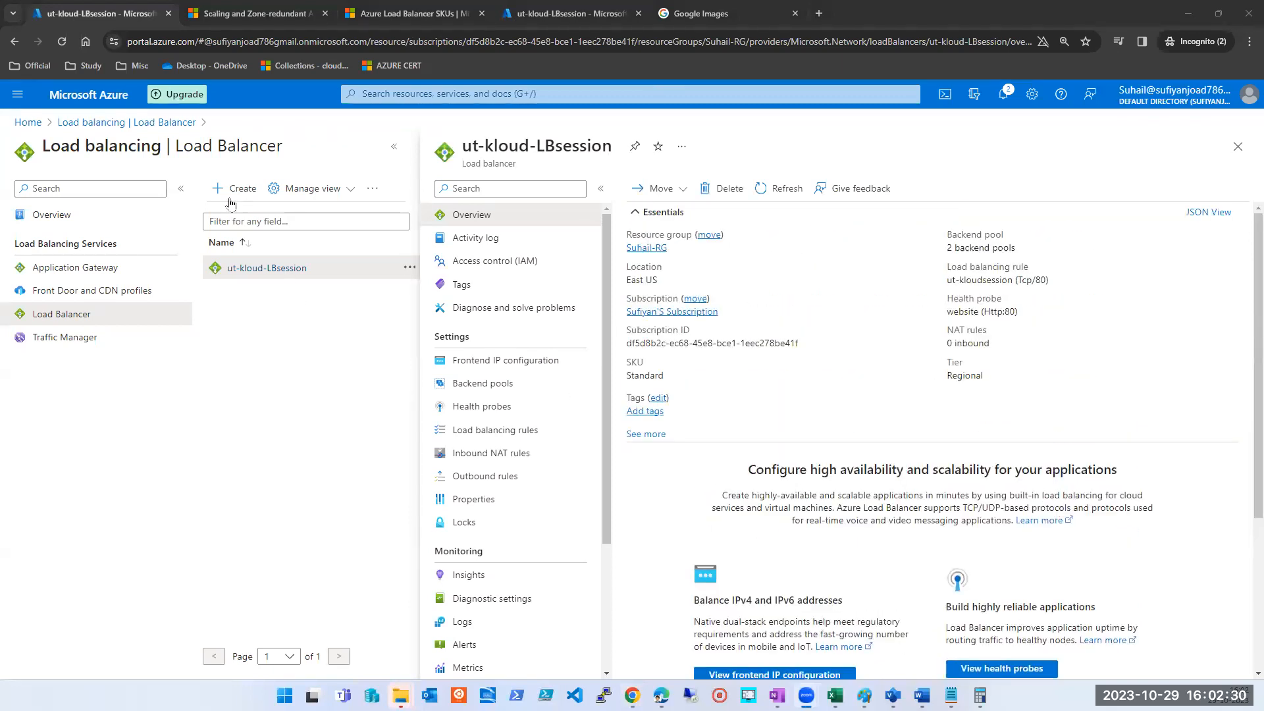
left_click(180, 188)
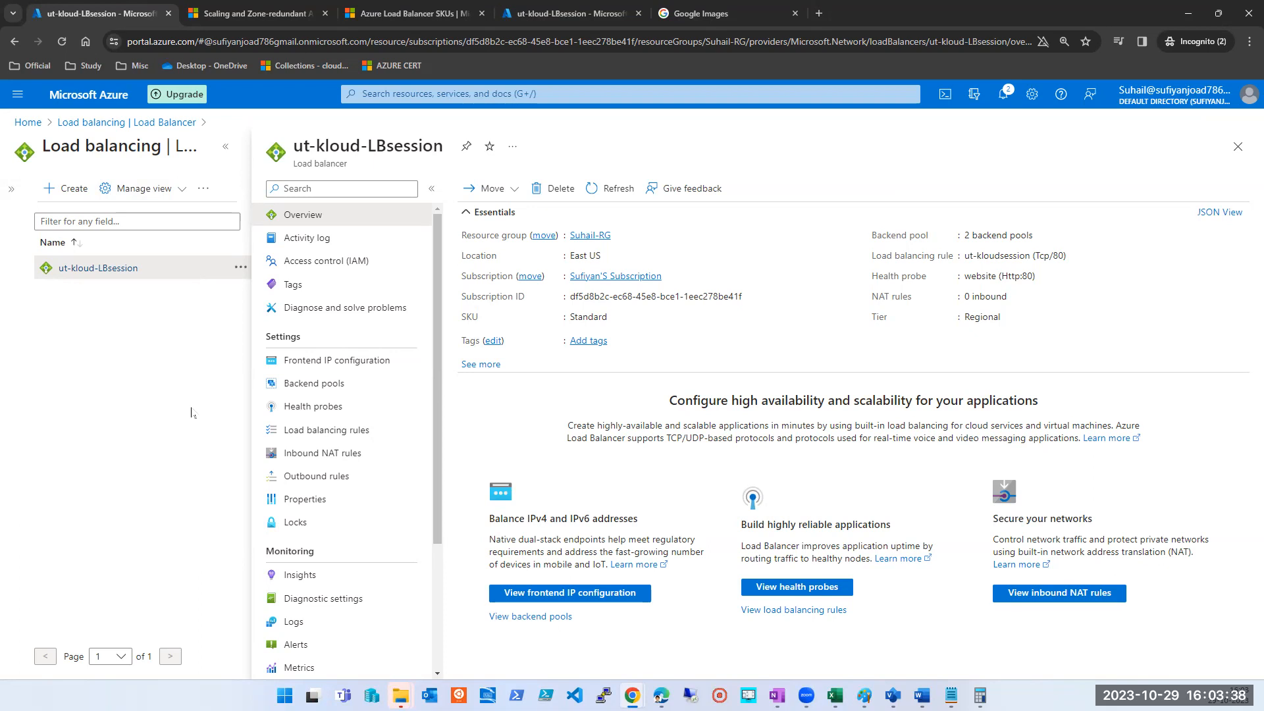
Step: Review the load balancer's backend pools and the form for adding a pool, and close both along with the load balancer
left_click(310, 388)
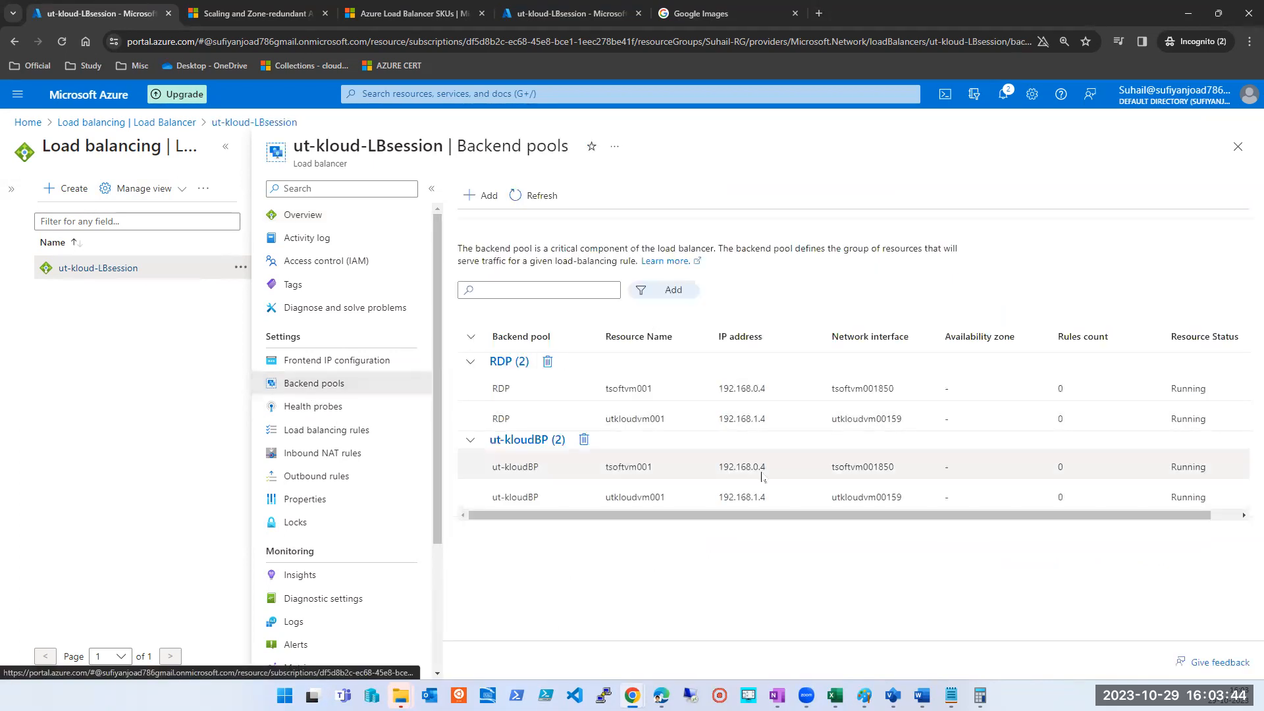
left_click(485, 197)
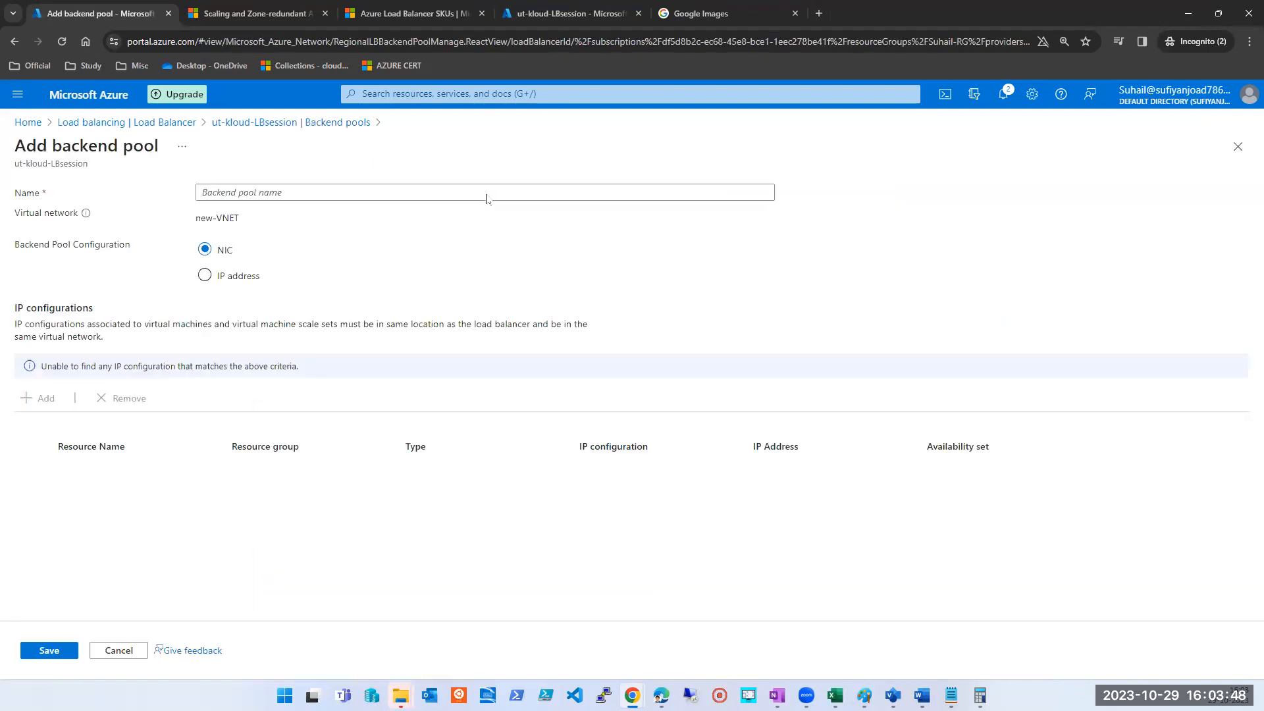
left_click(1237, 146)
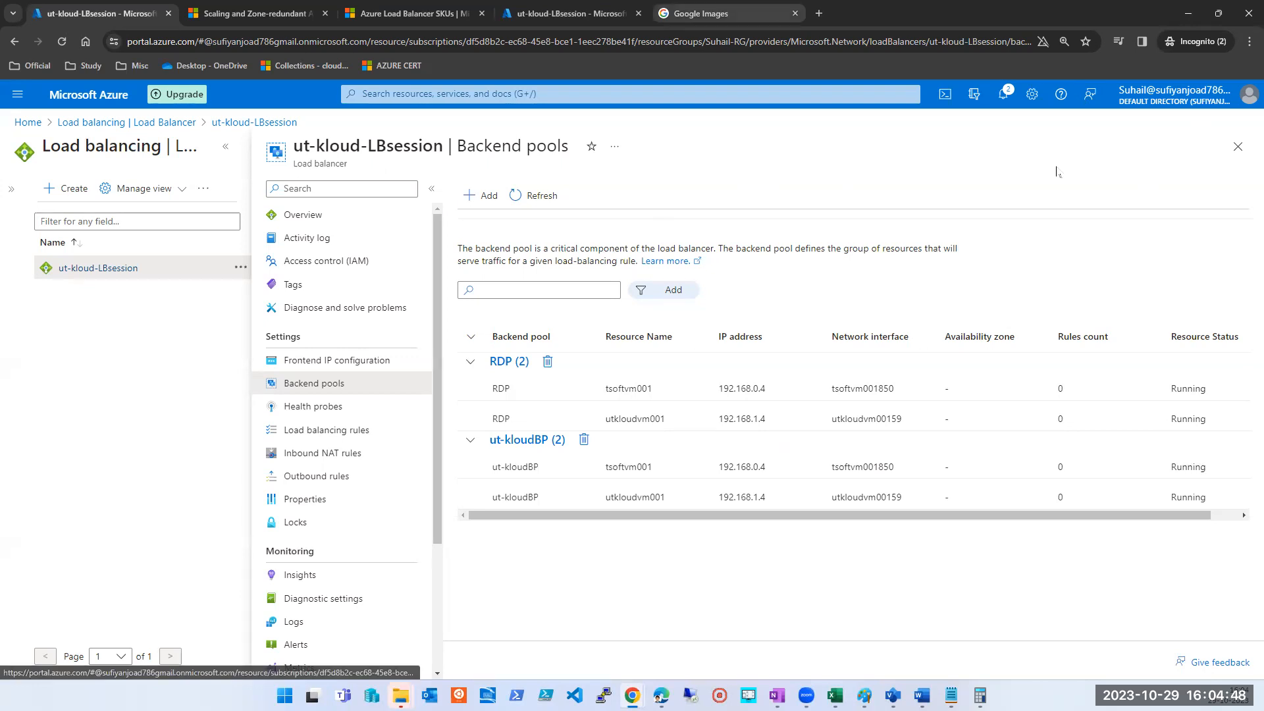
left_click(1237, 149)
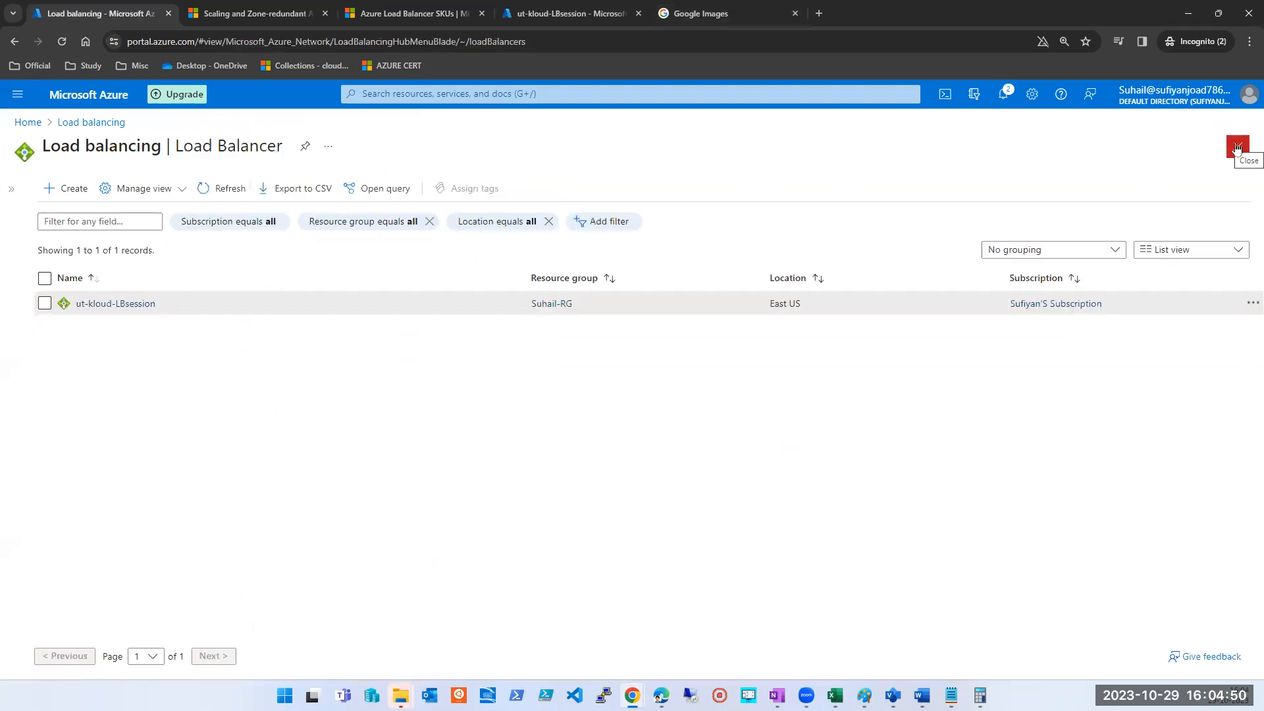
Step: Open the Virtual machines list and start the tsoftvm001 virtual machine
left_click(462, 94)
left_click(516, 354)
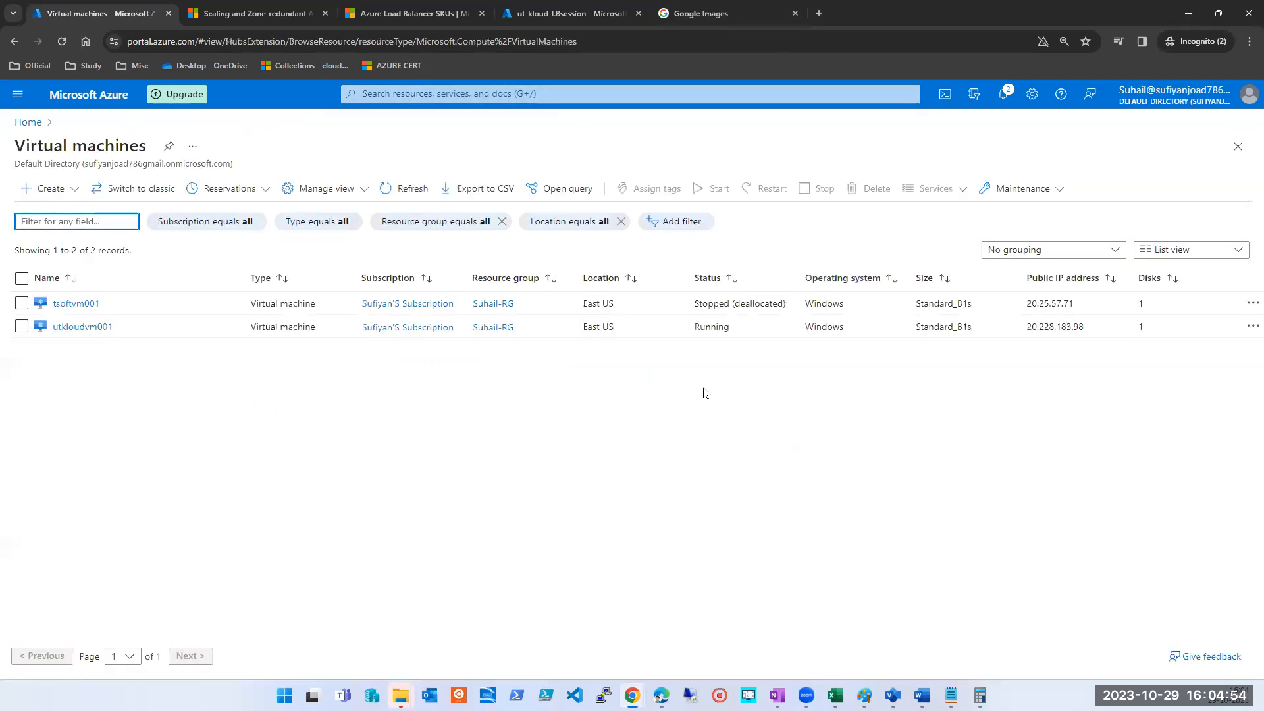
left_click(21, 303)
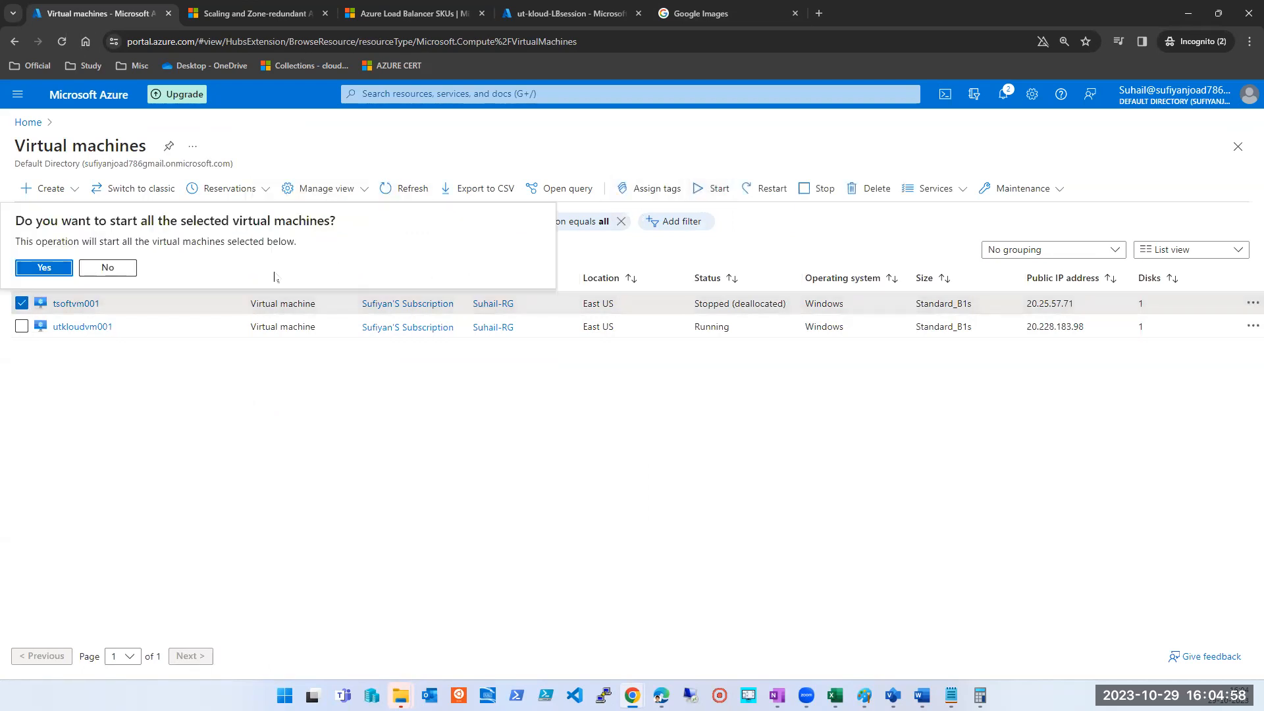
left_click(28, 275)
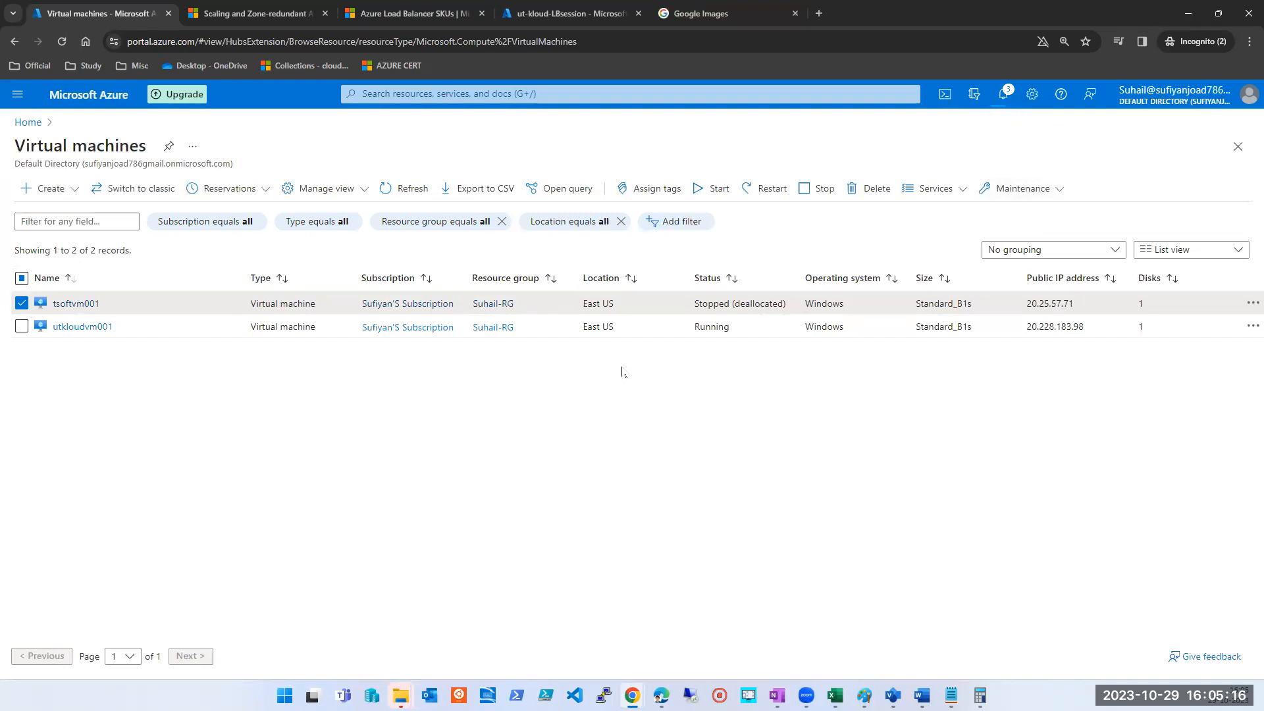
Step: Switch the portal to the other signed-in account's Default Directory and close the virtual machine creation form
left_click(1247, 99)
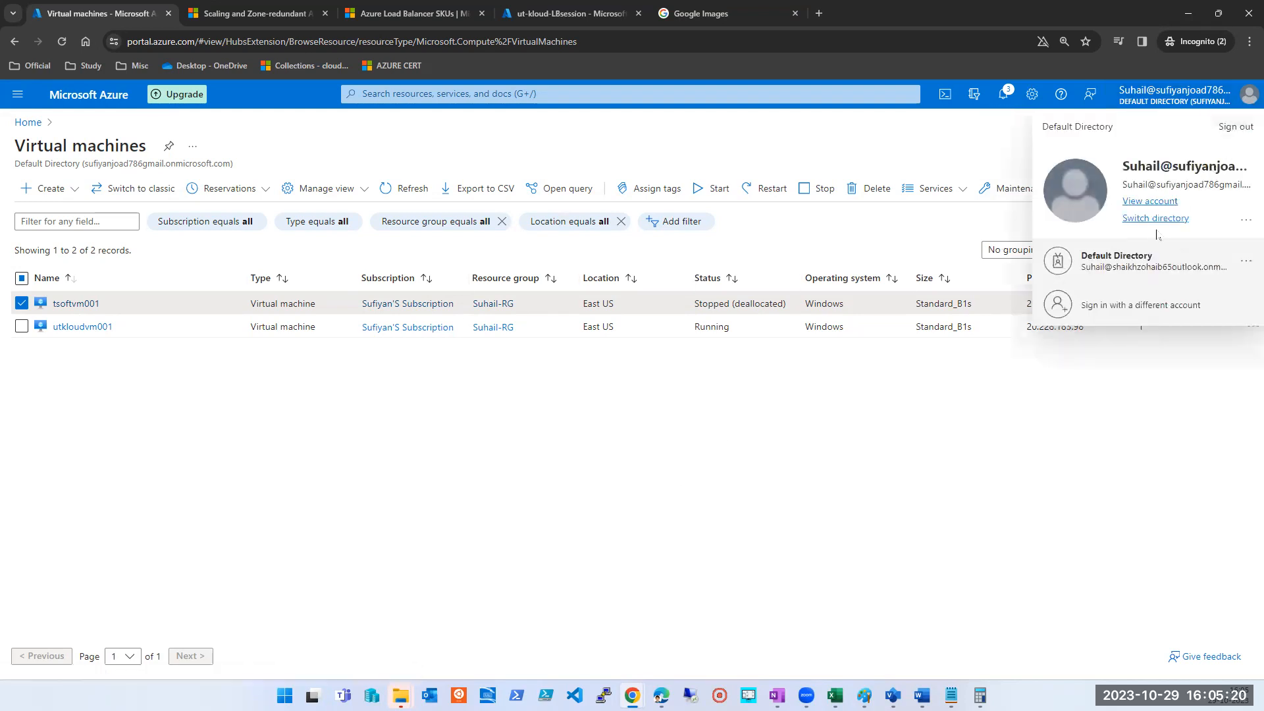
left_click(1132, 262)
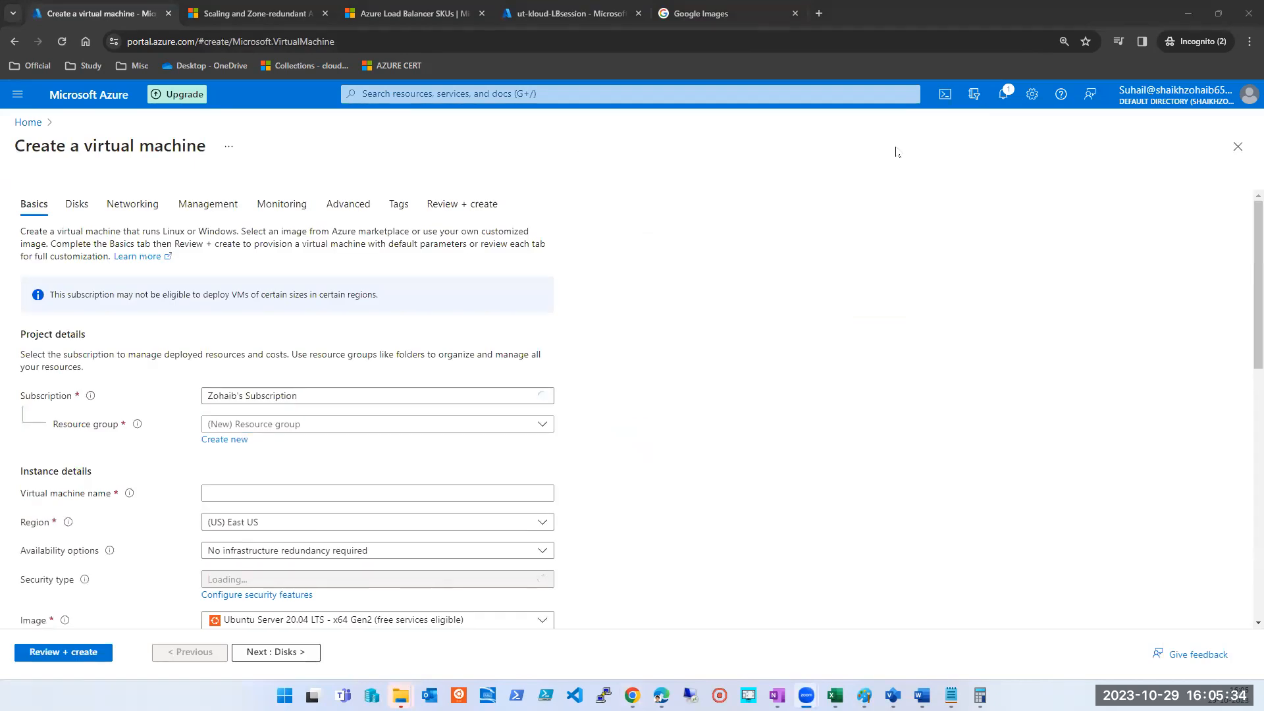
left_click(1237, 148)
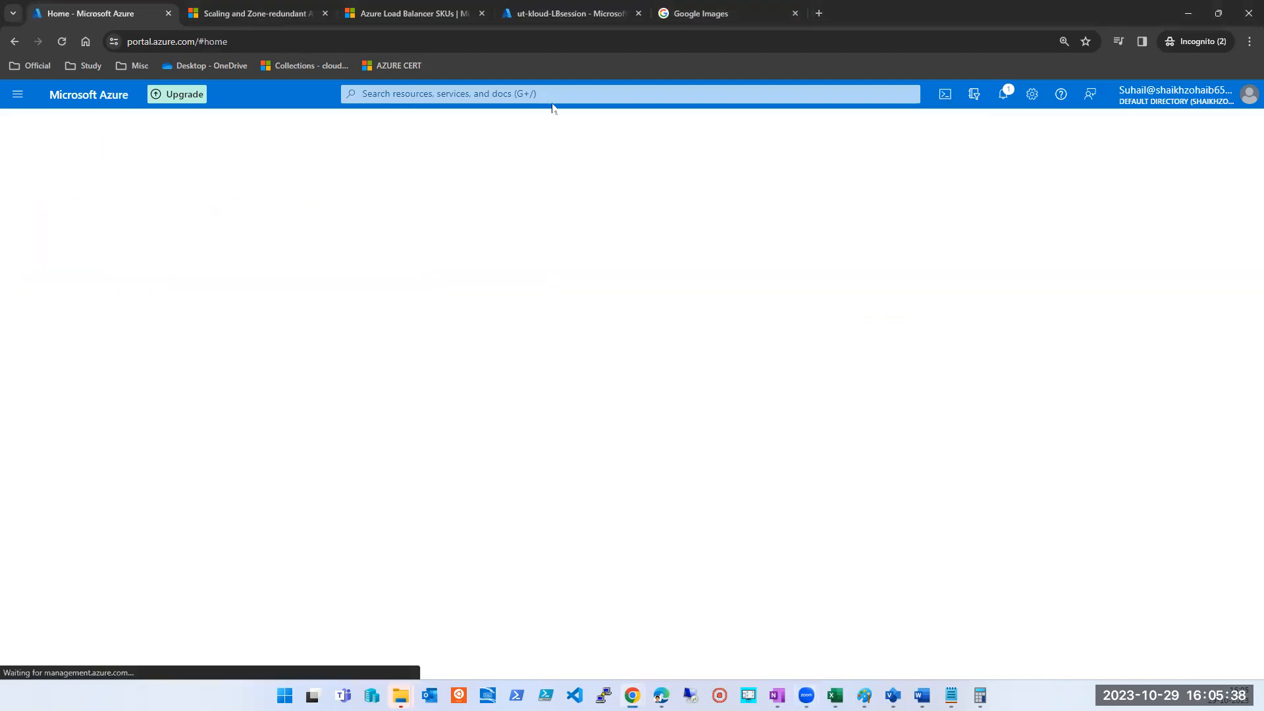
Step: Open the Virtual machines list in the switched directory
left_click(553, 96)
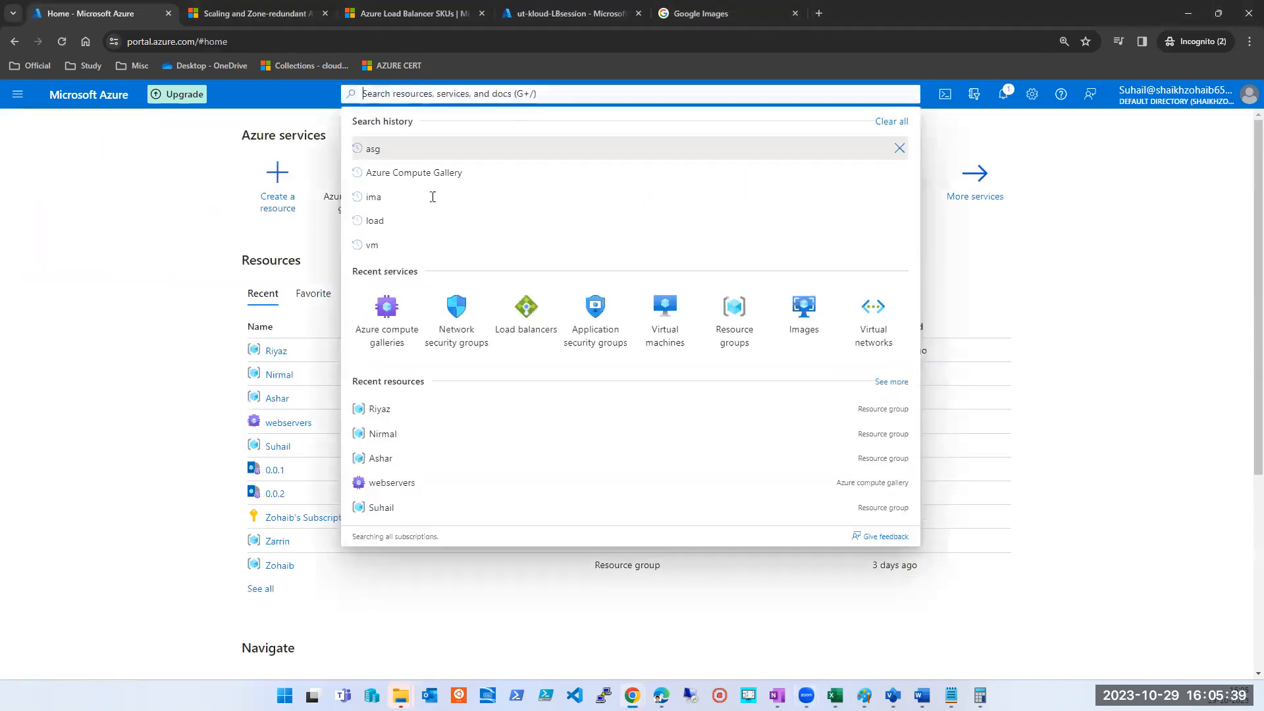
left_click(682, 329)
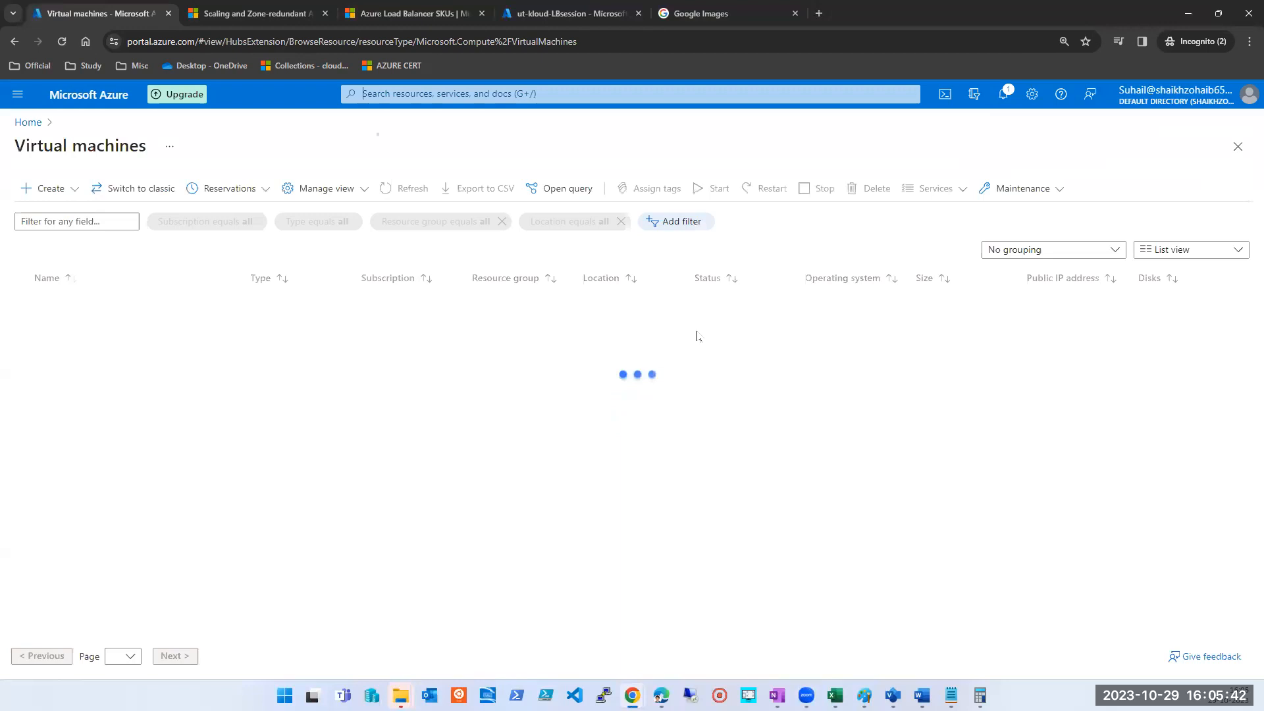
triple_click(111, 151)
left_click(112, 151)
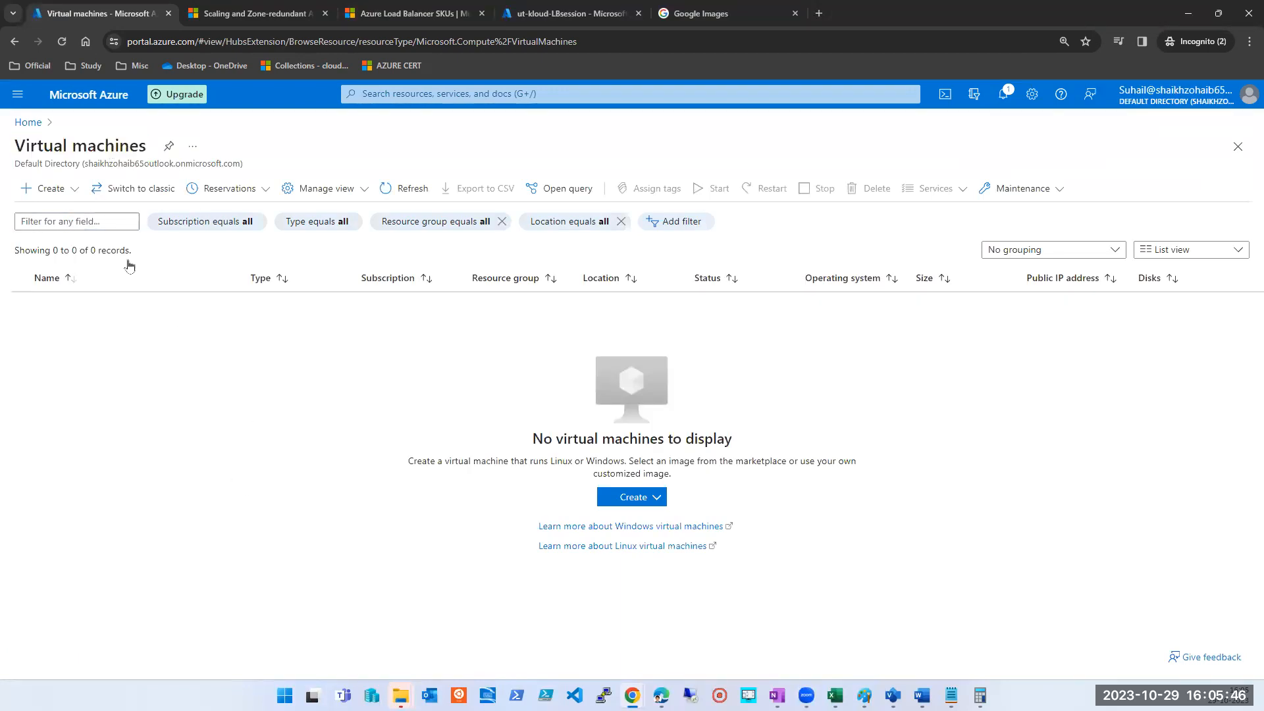
Step: Start creating an Azure virtual machine and select the first existing resource group in the list
left_click(50, 191)
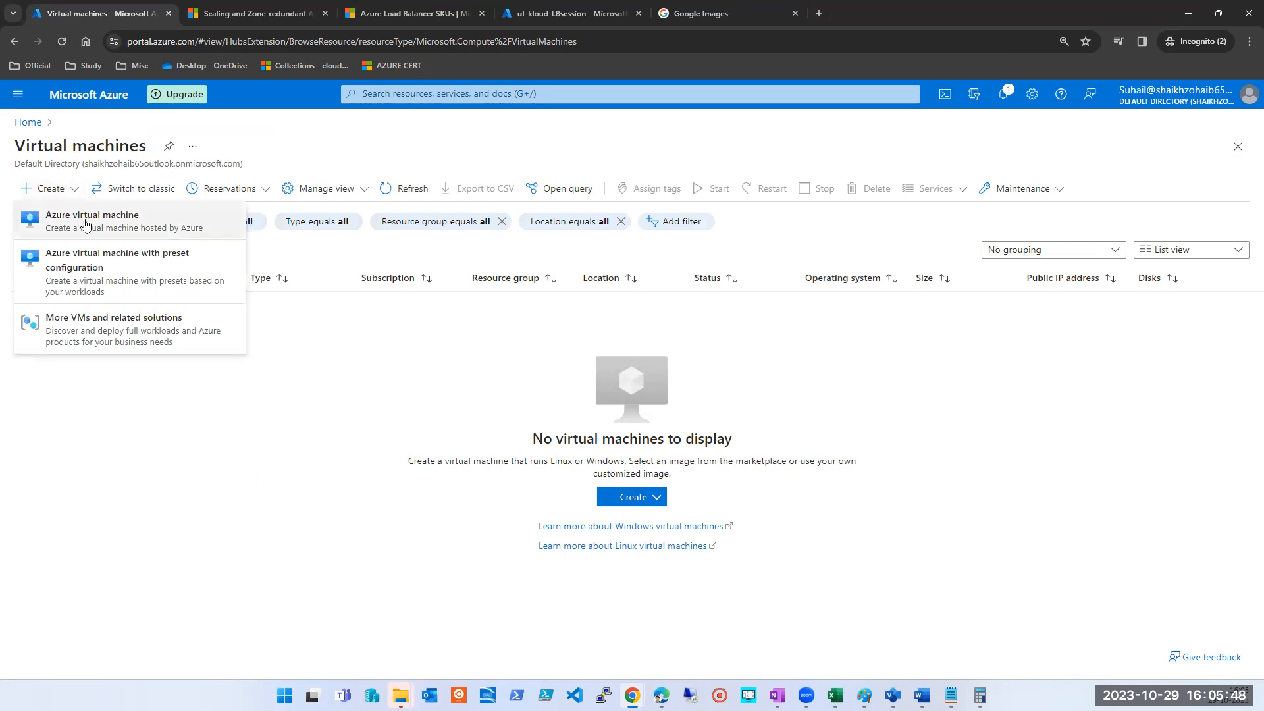
left_click(106, 227)
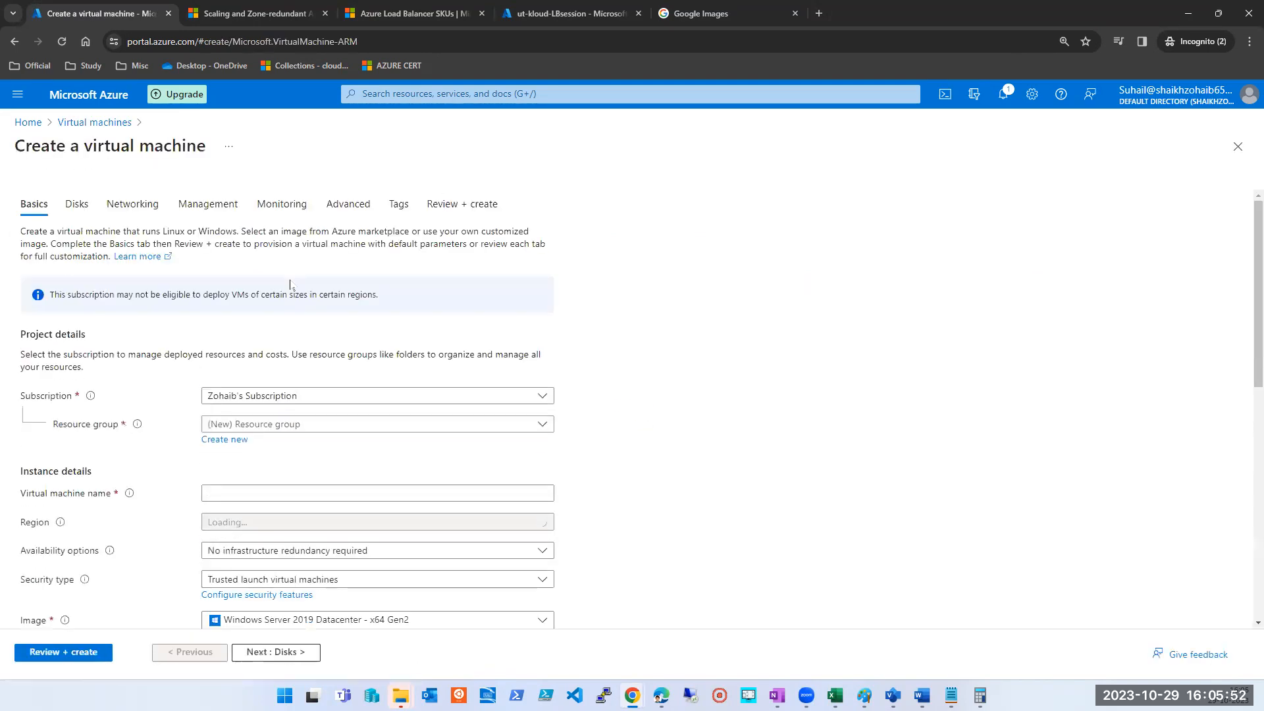
scroll(294, 280, "down", 1)
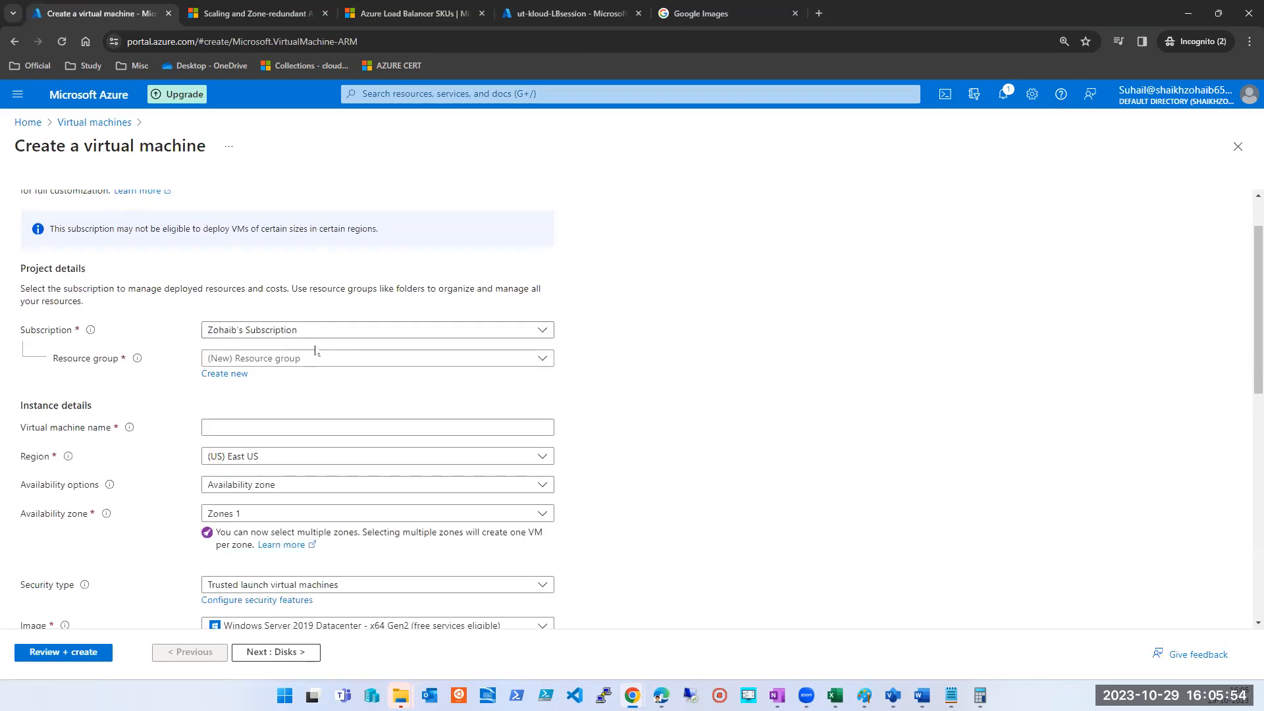
left_click(324, 356)
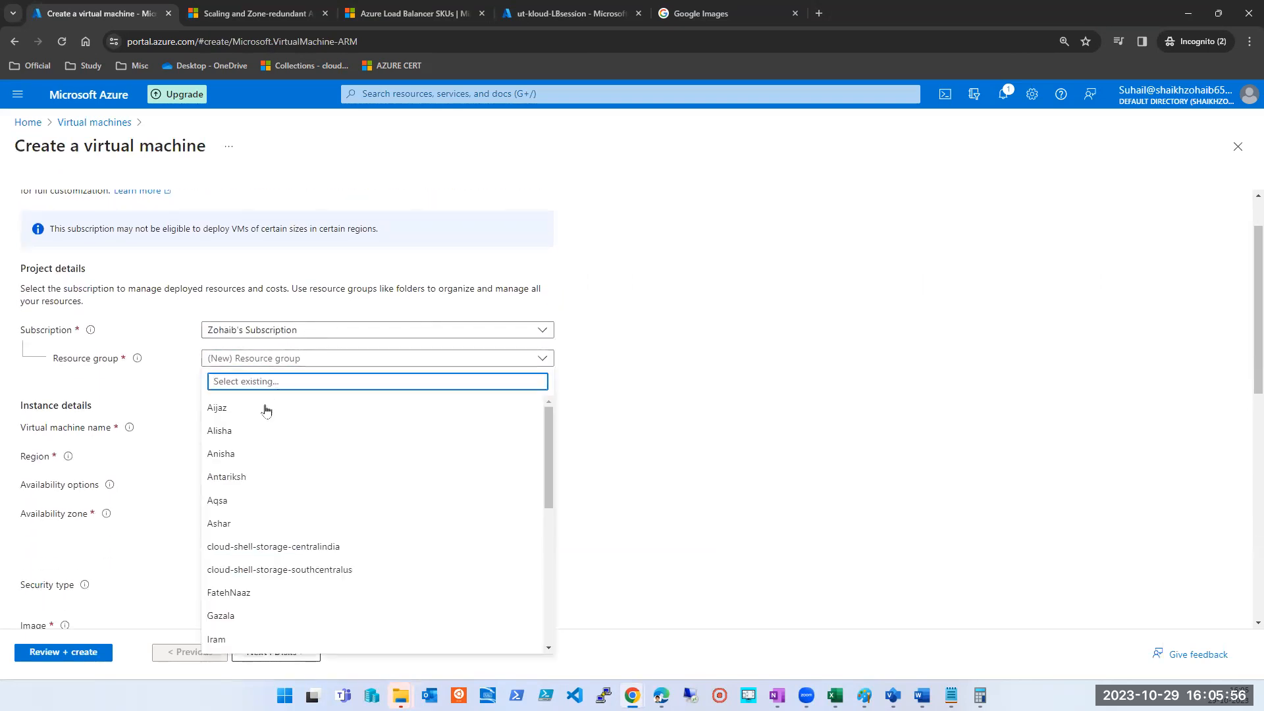
left_click(240, 414)
Step: Try sdfsdfsf as the virtual machine name and clear the name again
left_click(474, 427)
type("sdfsdfsf")
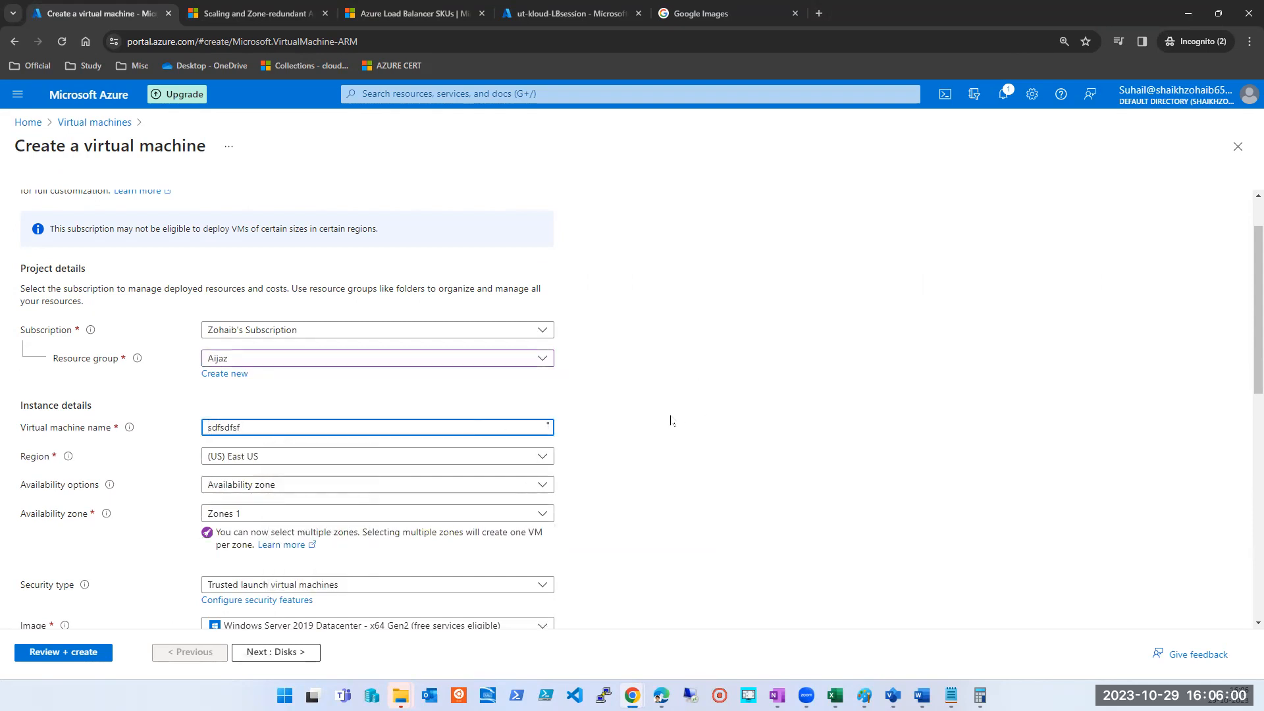
scroll(670, 420, "down", 3)
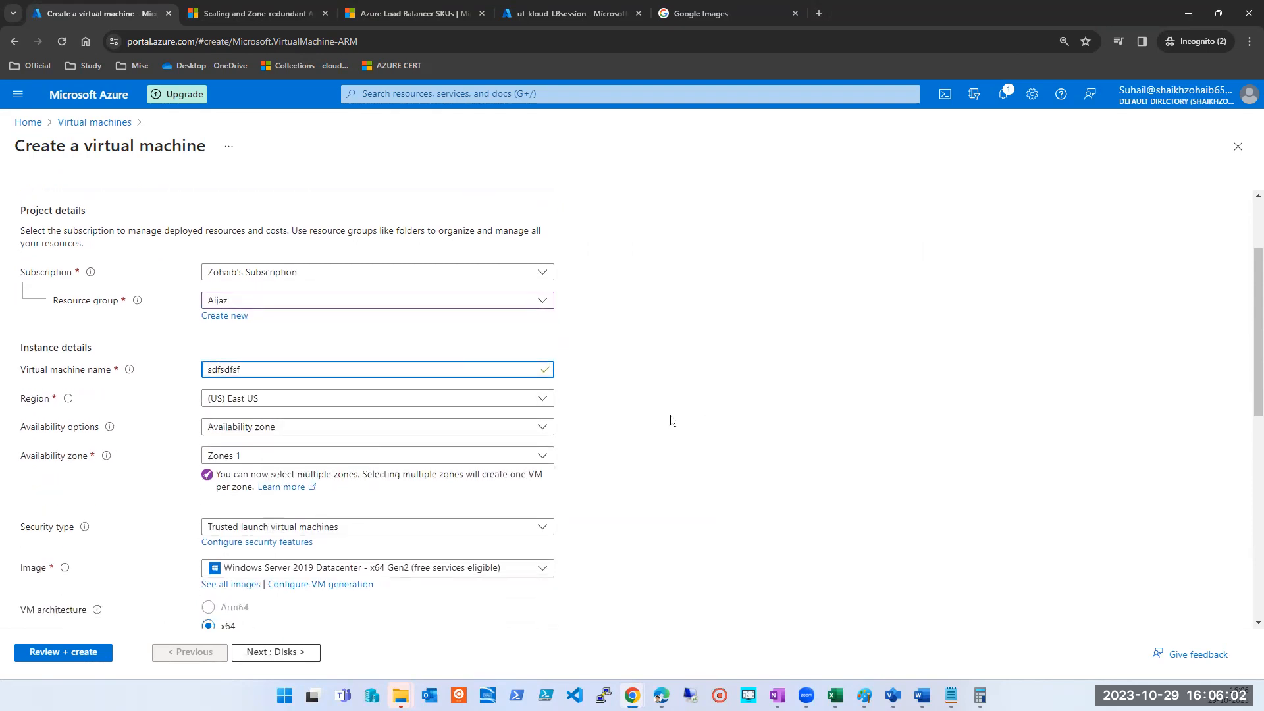
scroll(668, 418, "up", 1)
key("BackSpace")
key("BackSpace")
key("BackSpace")
key("BackSpace")
key("BackSpace")
key("BackSpace")
key("BackSpace")
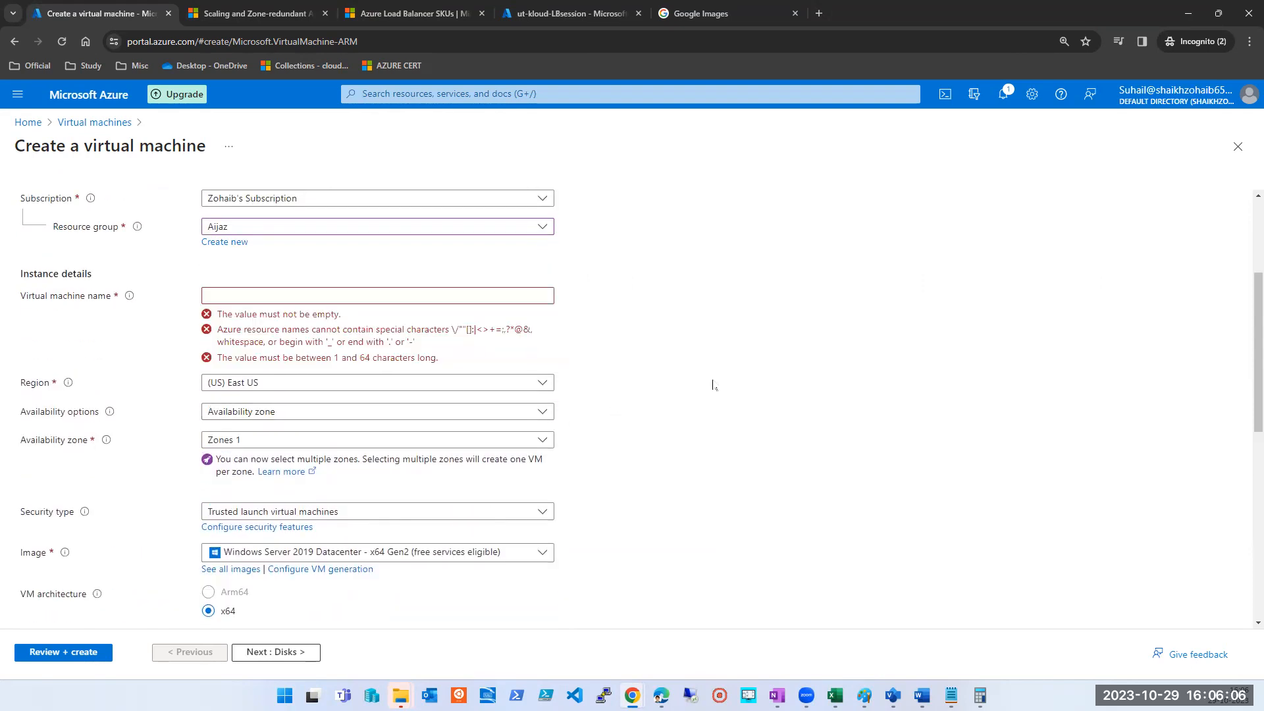
Step: Open the full image catalogue for the virtual machine and list its Shared Images
scroll(706, 387, "down", 1)
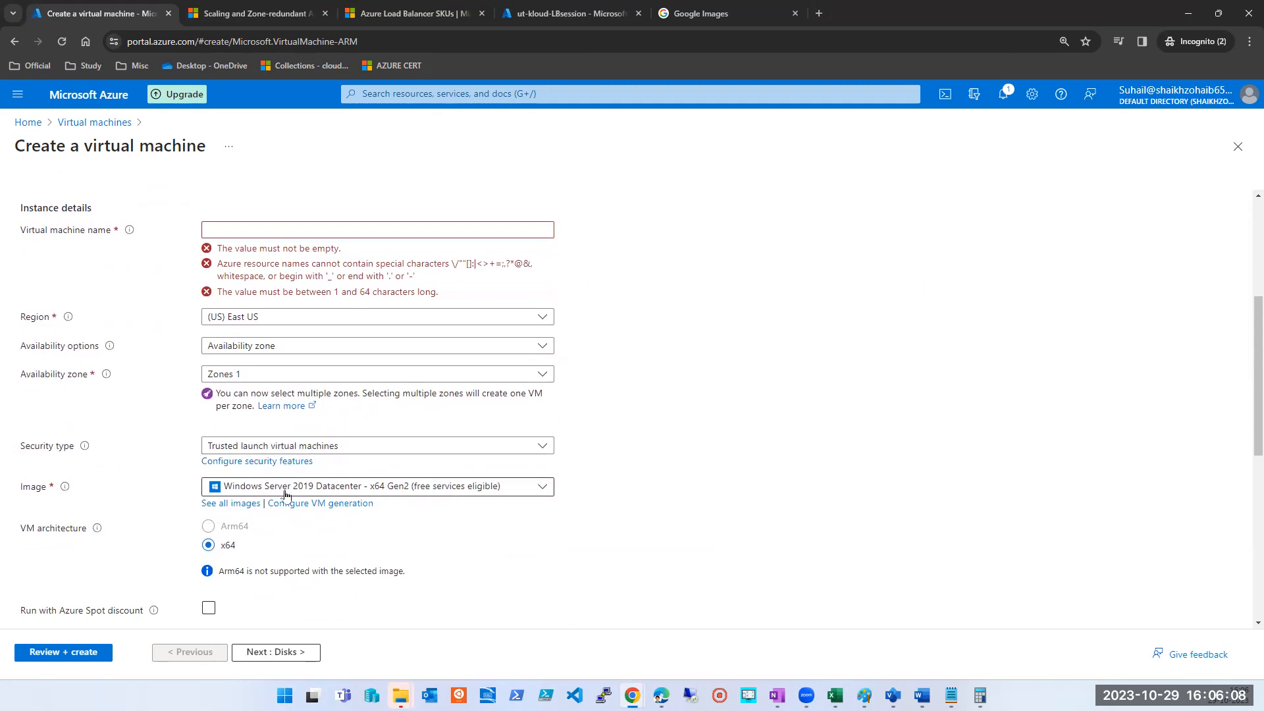
left_click(232, 505)
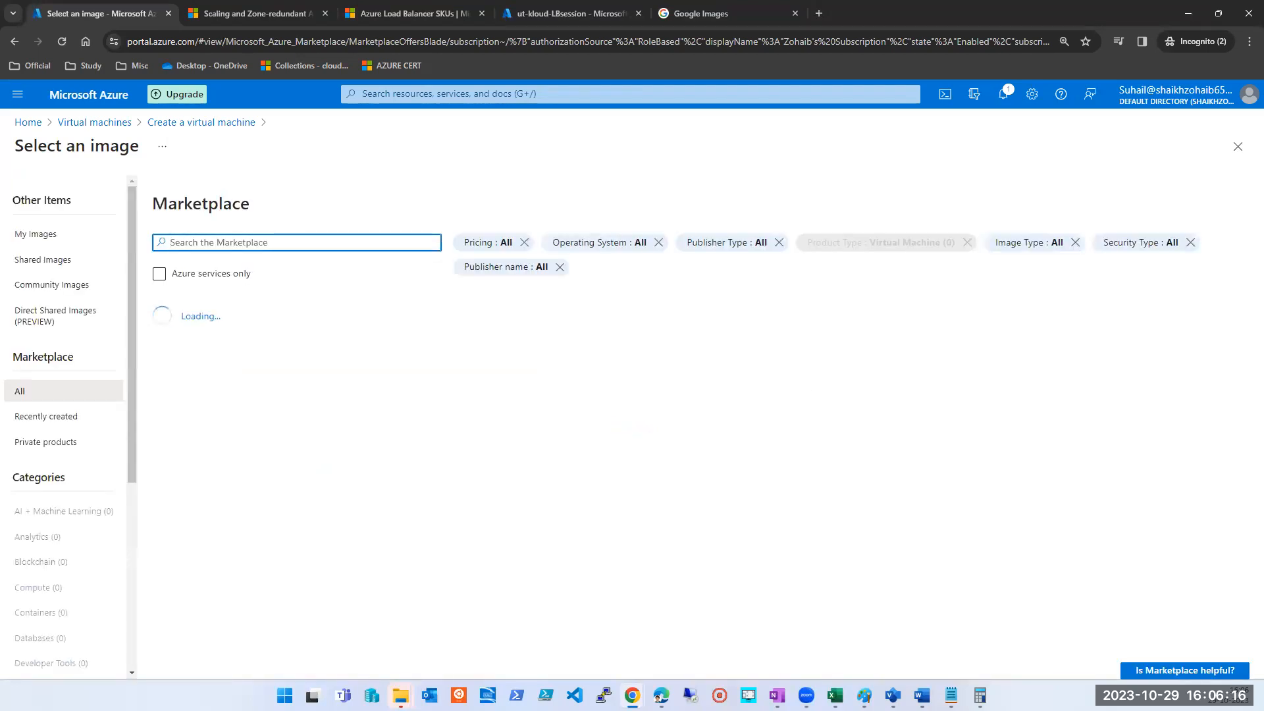
left_click(41, 260)
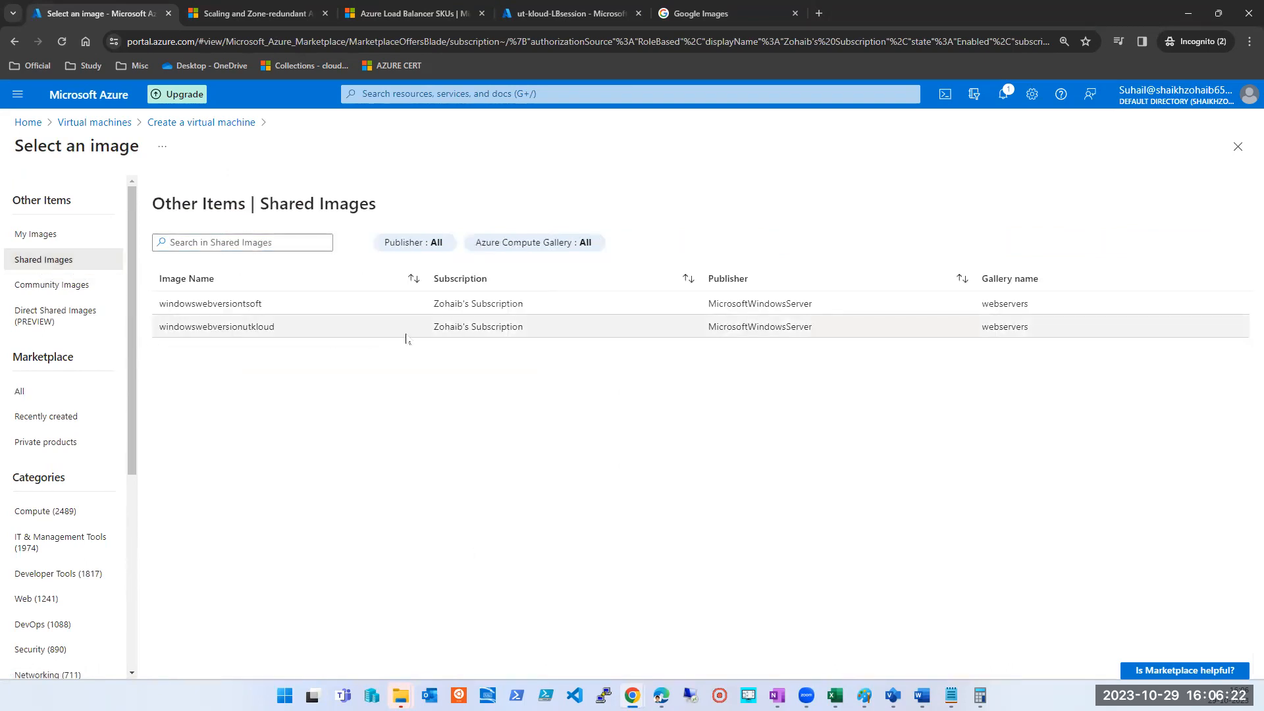
Step: Choose the shared image windowswebversiontsoft and name the virtual machine with the selected resource group's name followed by stsoftvm
left_click(275, 307)
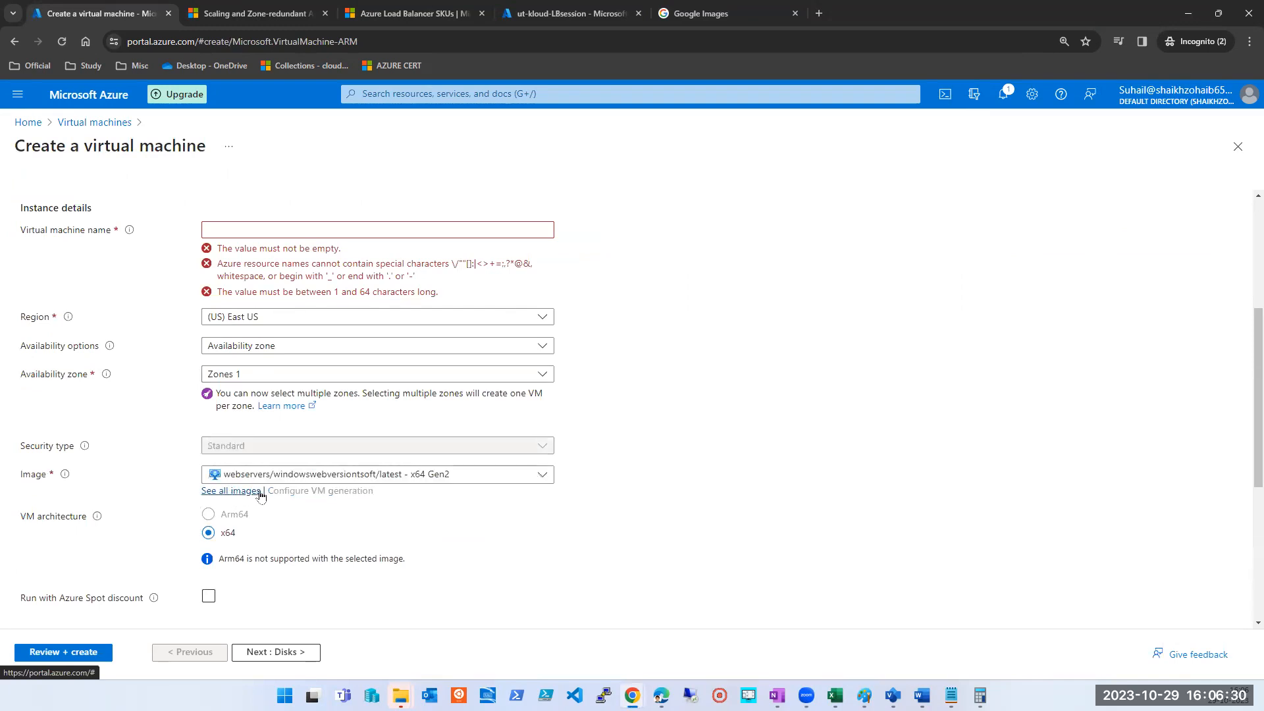
scroll(626, 483, "up", 4)
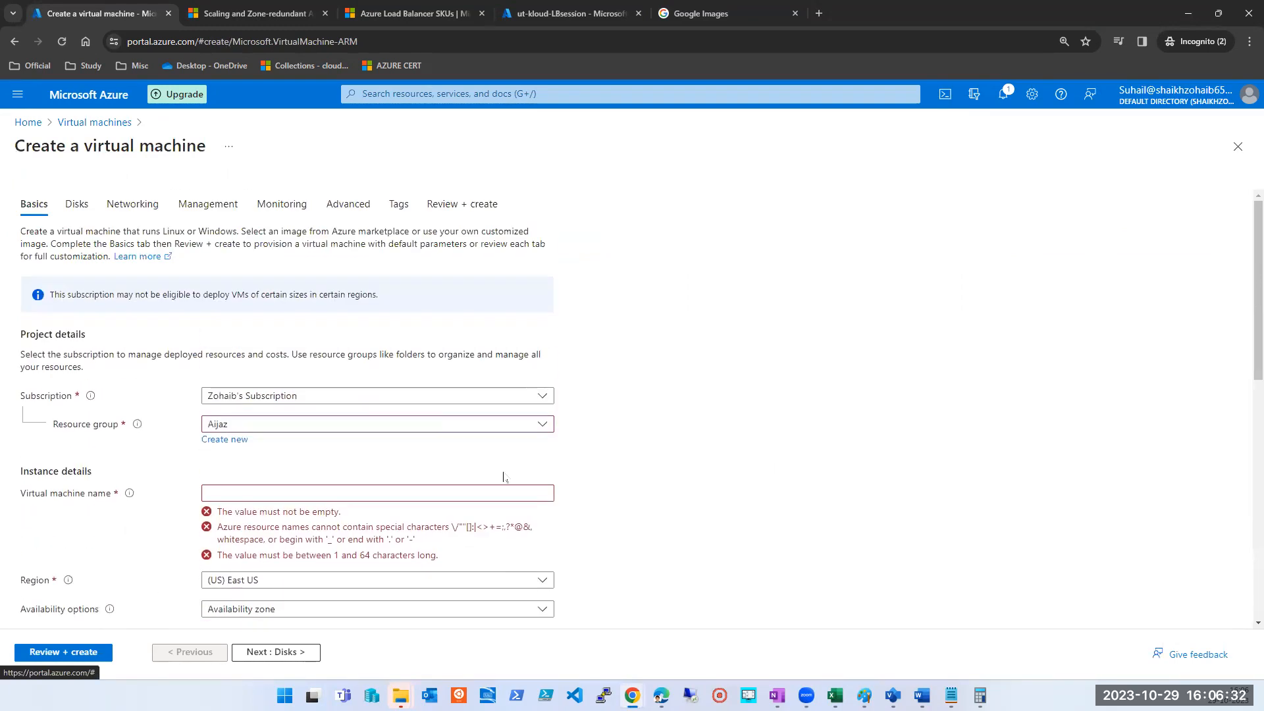
left_click(319, 493)
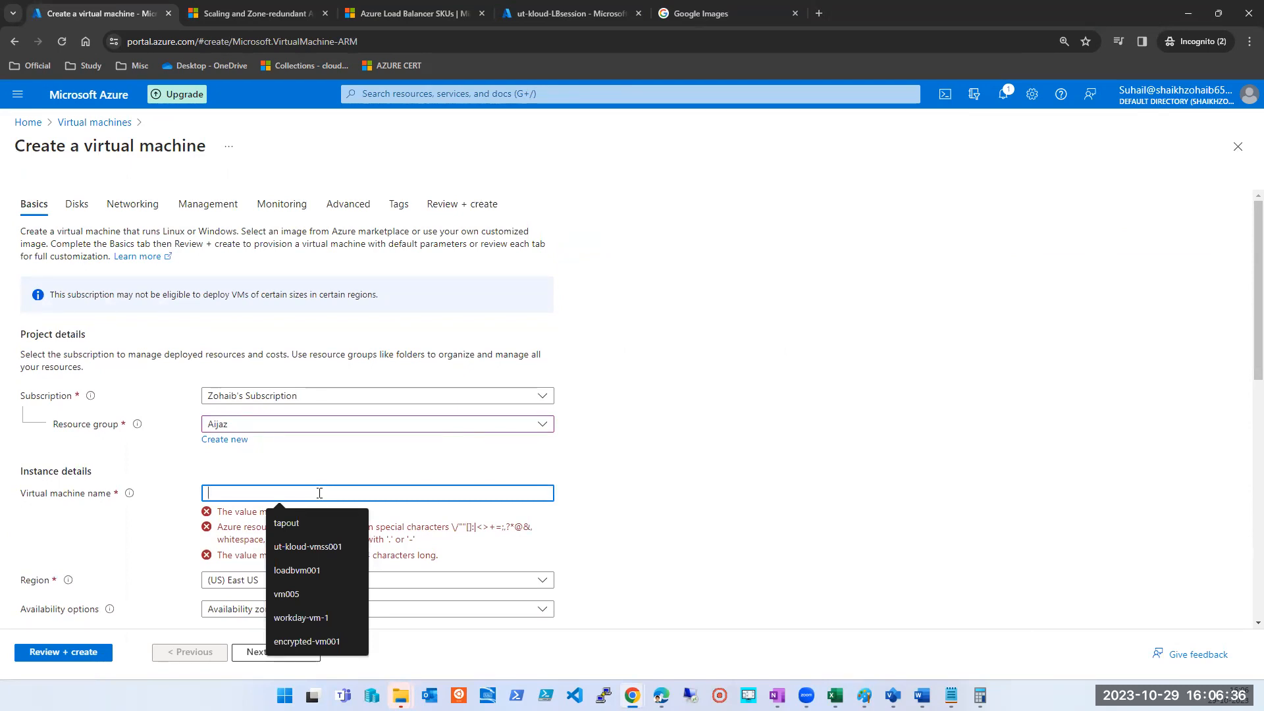
type("Aija's")
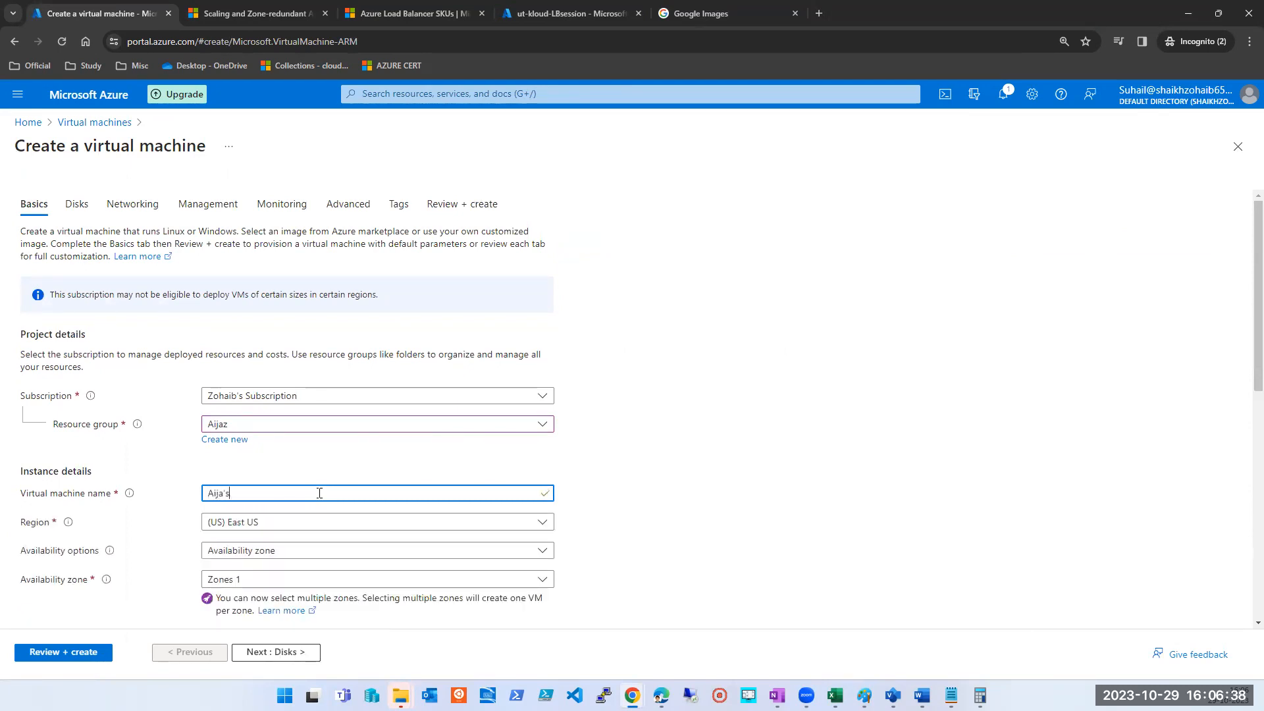
type("tsoft")
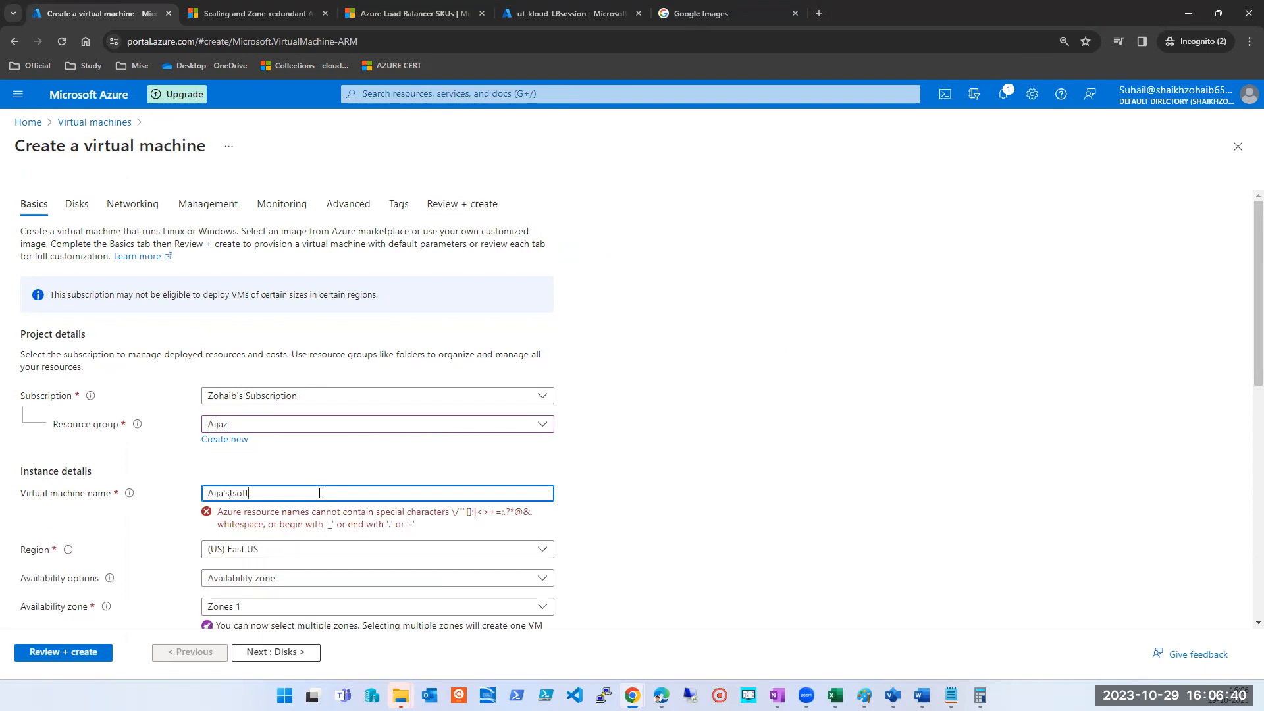
type("vm")
scroll(319, 493, "down", 2)
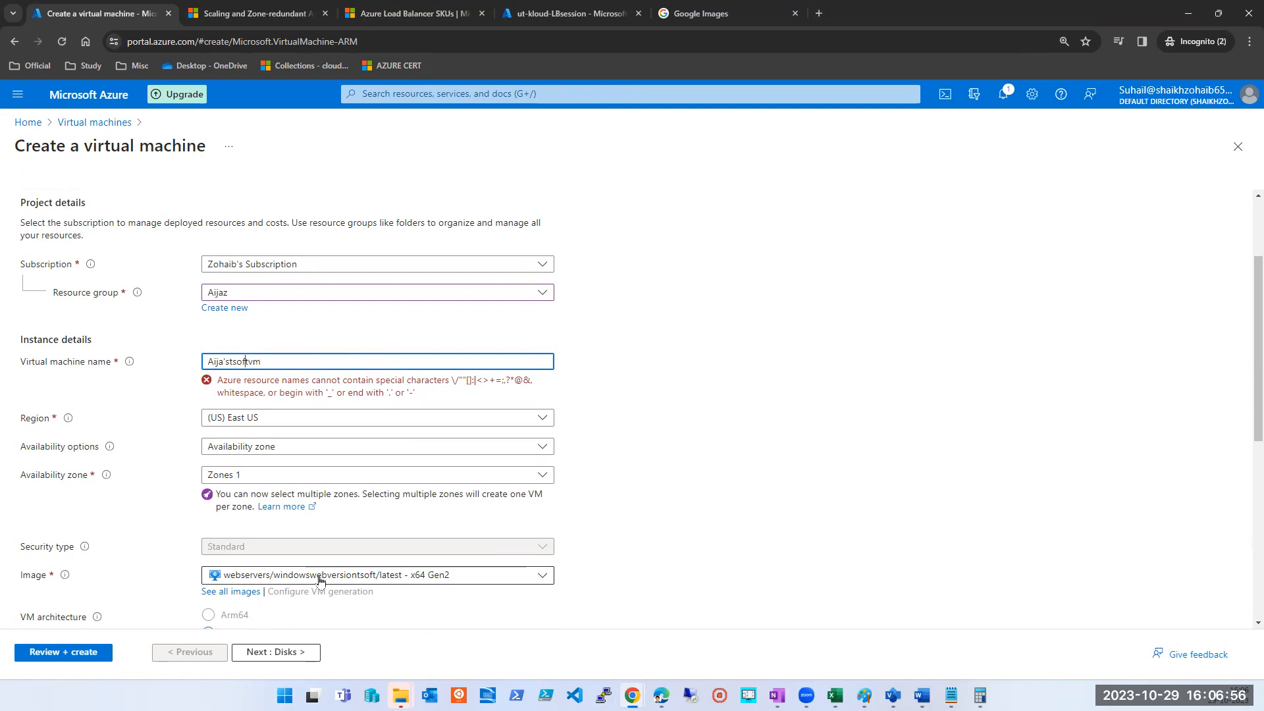
key("BackSpace")
type("z")
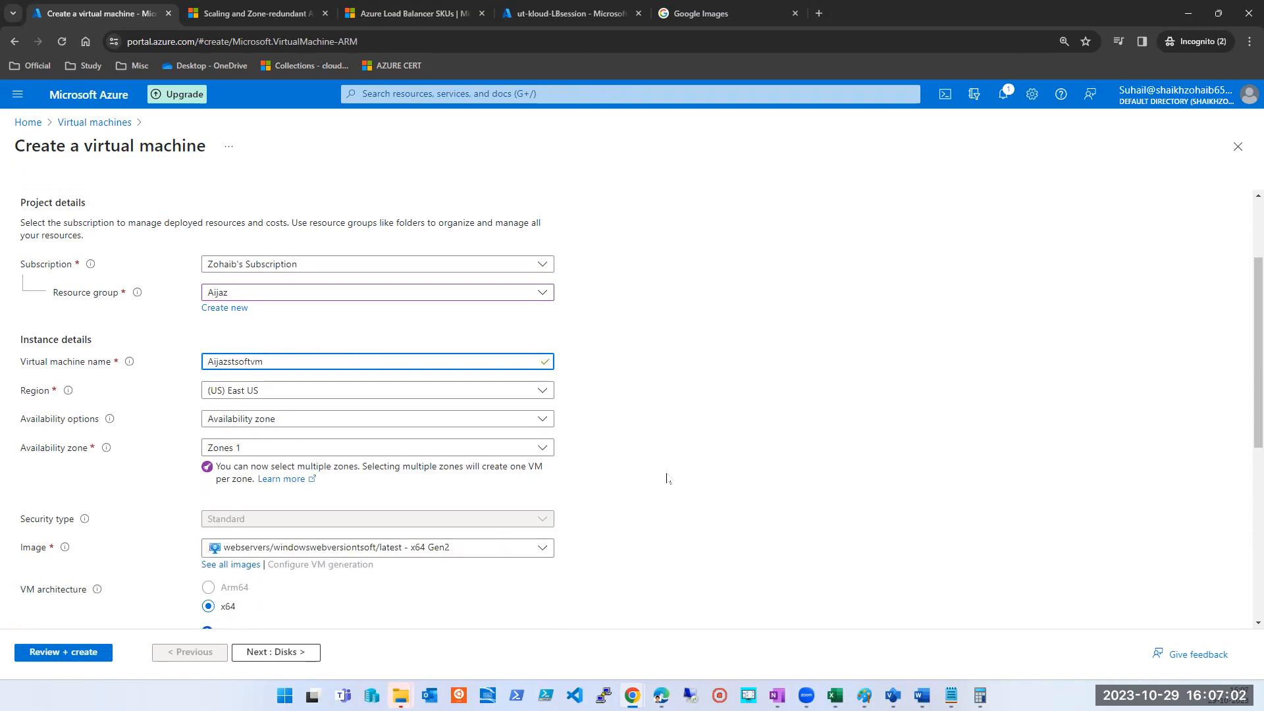
Step: Set the virtual machine's availability options to No infrastructure redundancy required
scroll(673, 479, "up", 2)
scroll(341, 366, "down", 5)
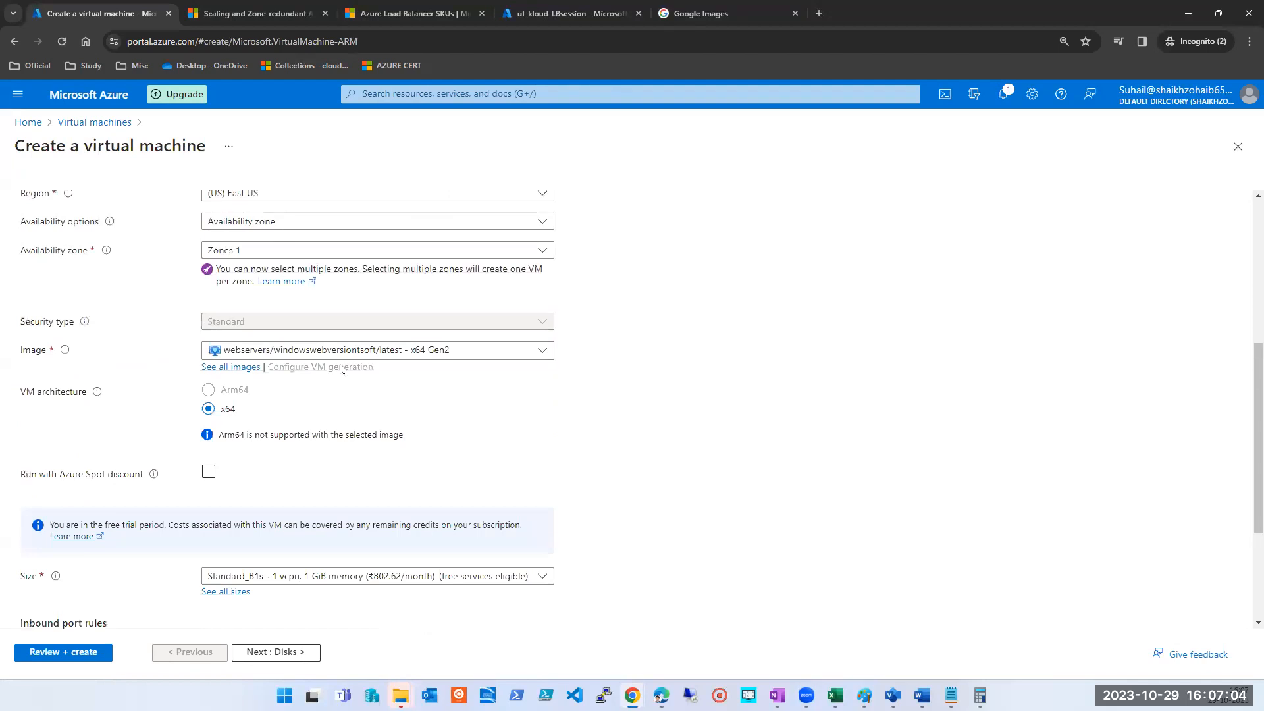
scroll(264, 334, "up", 2)
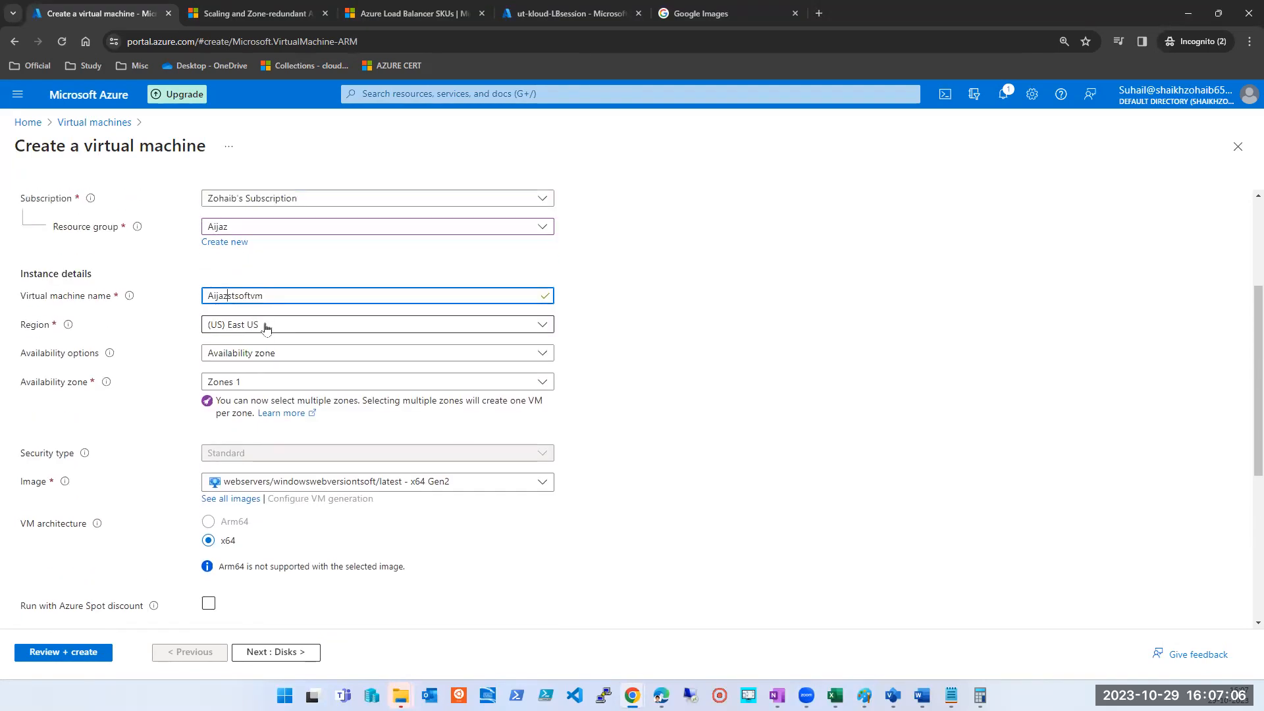
left_click(280, 356)
left_click(277, 371)
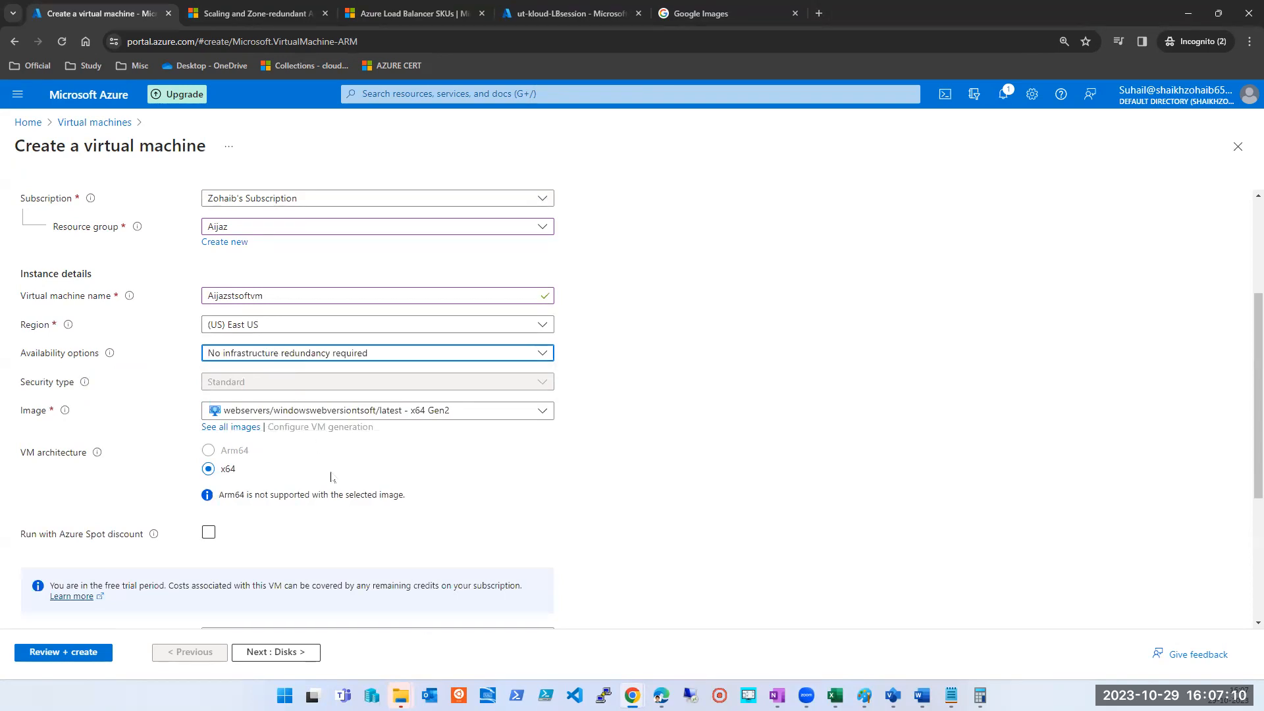
left_click(238, 359)
left_click(715, 370)
Step: Allow HTTP (80), HTTPS (443) and SSH (22) as public inbound ports in addition to RDP (3389)
scroll(703, 395, "down", 4)
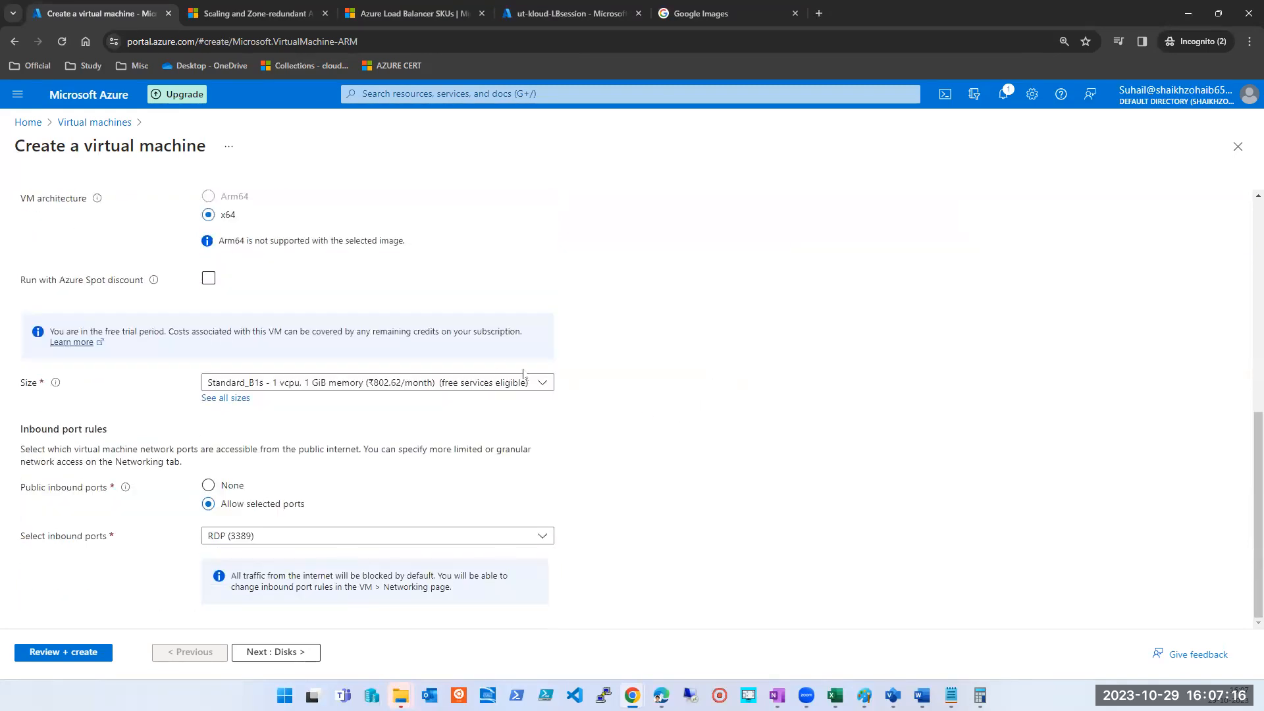
scroll(250, 358, "up", 3)
scroll(251, 357, "down", 1)
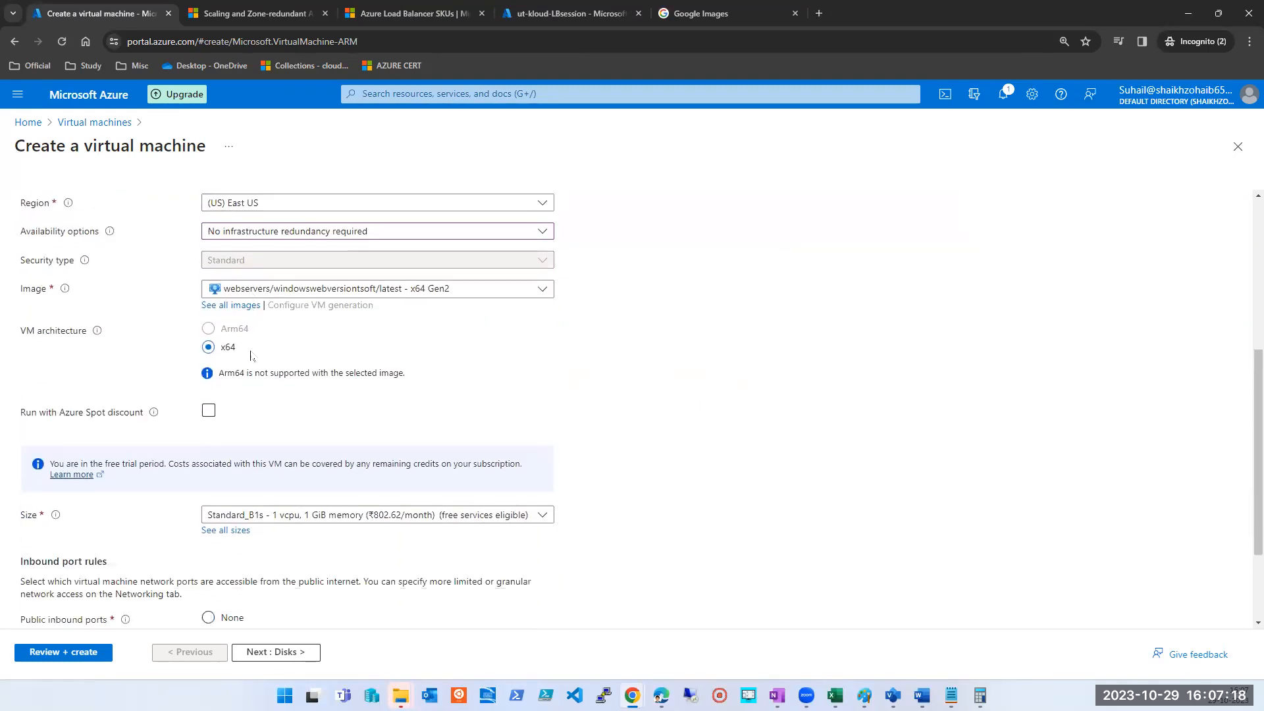
scroll(251, 356, "down", 2)
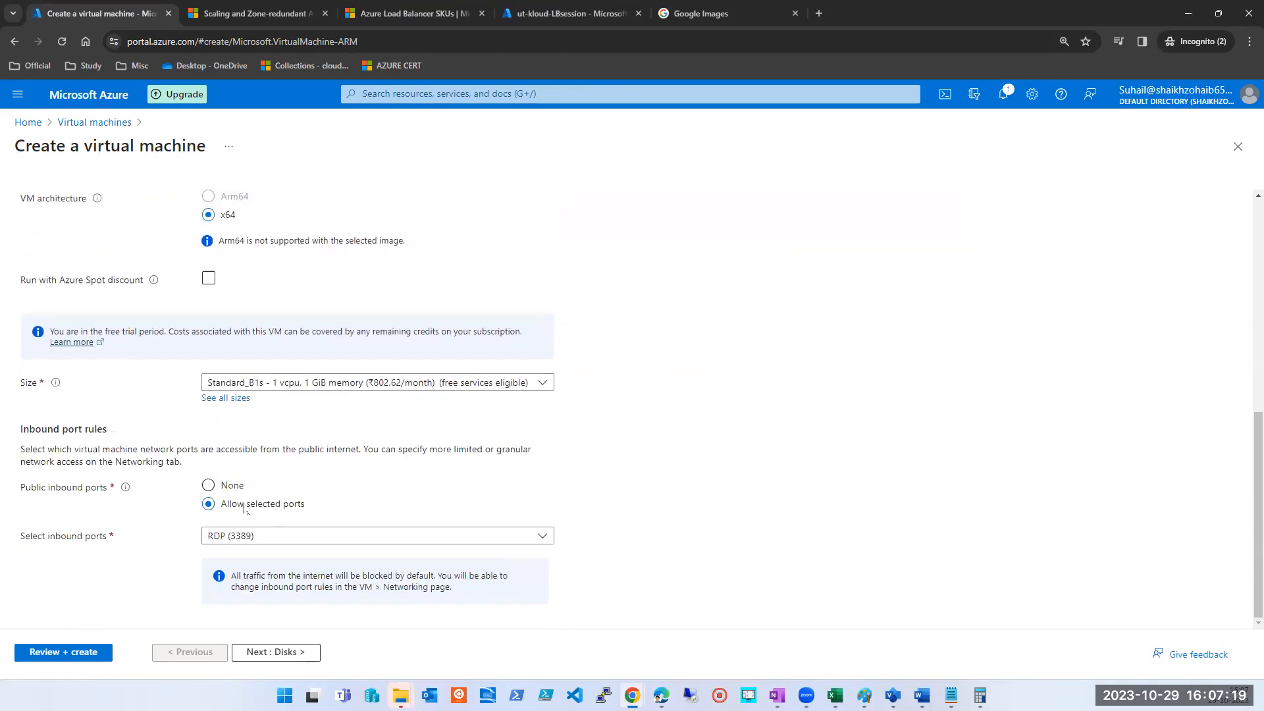
left_click(284, 537)
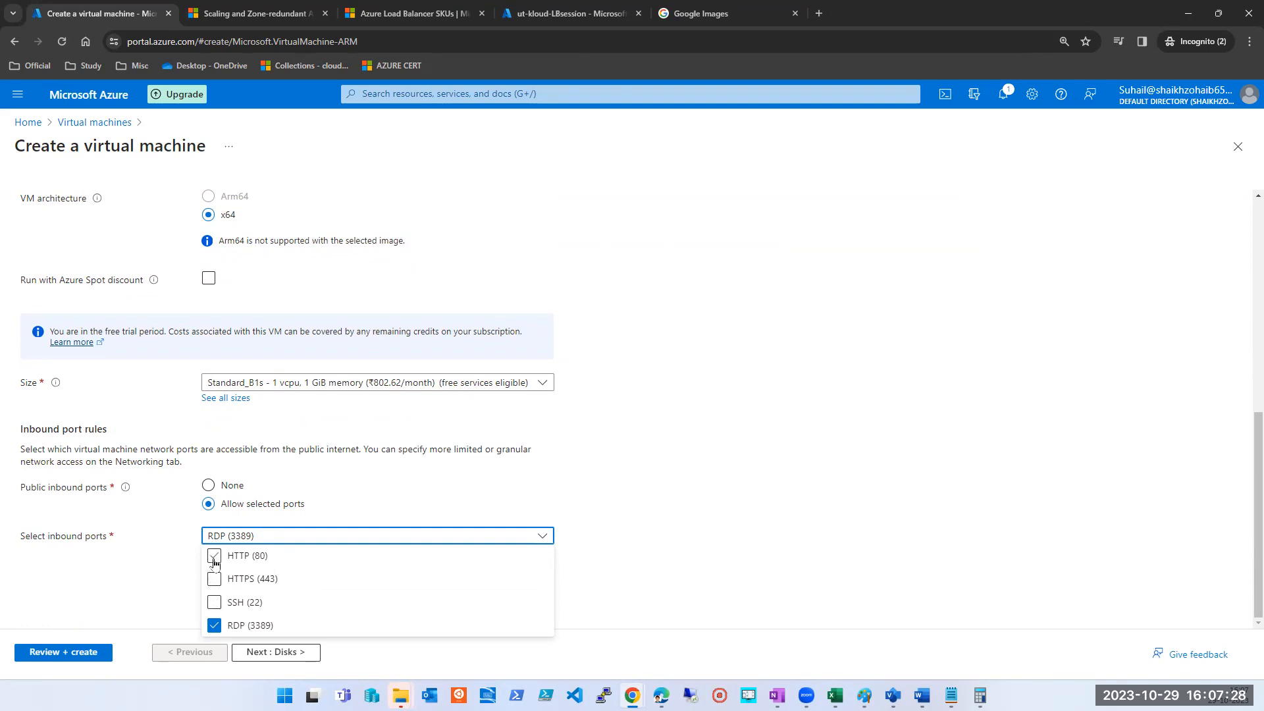
left_click(213, 556)
left_click(213, 578)
left_click(214, 602)
left_click(87, 580)
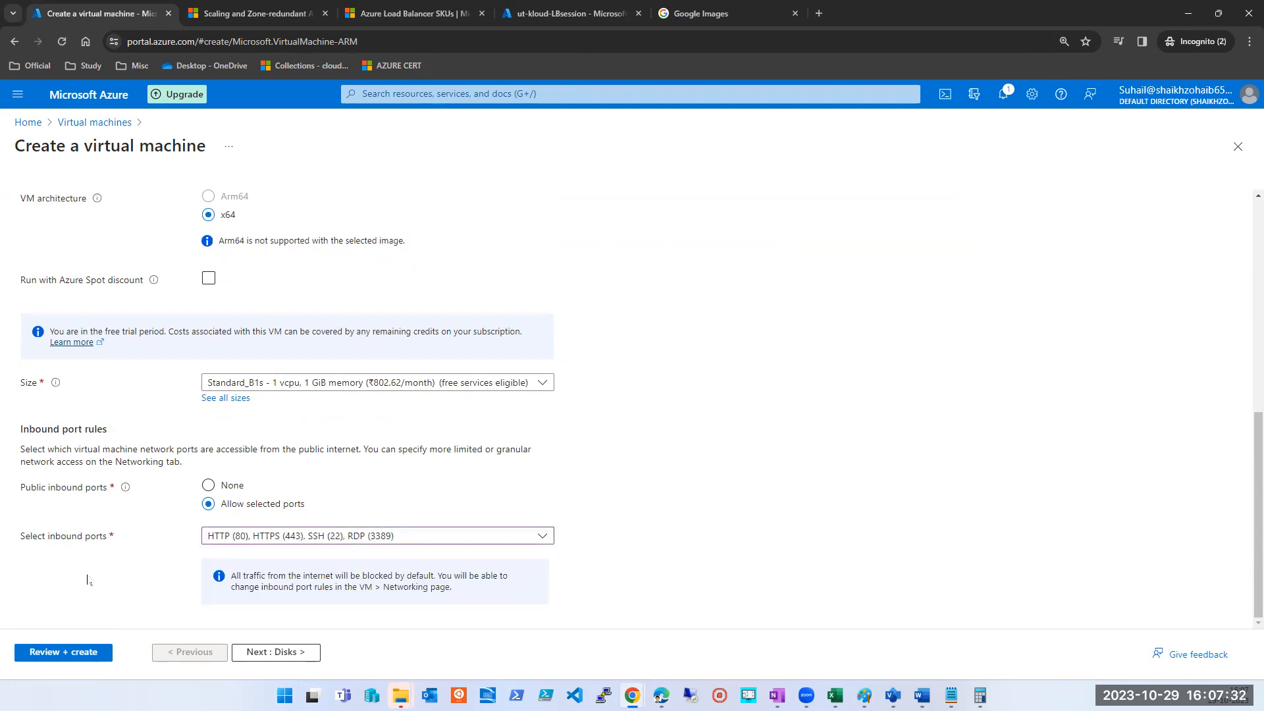
left_click(295, 537)
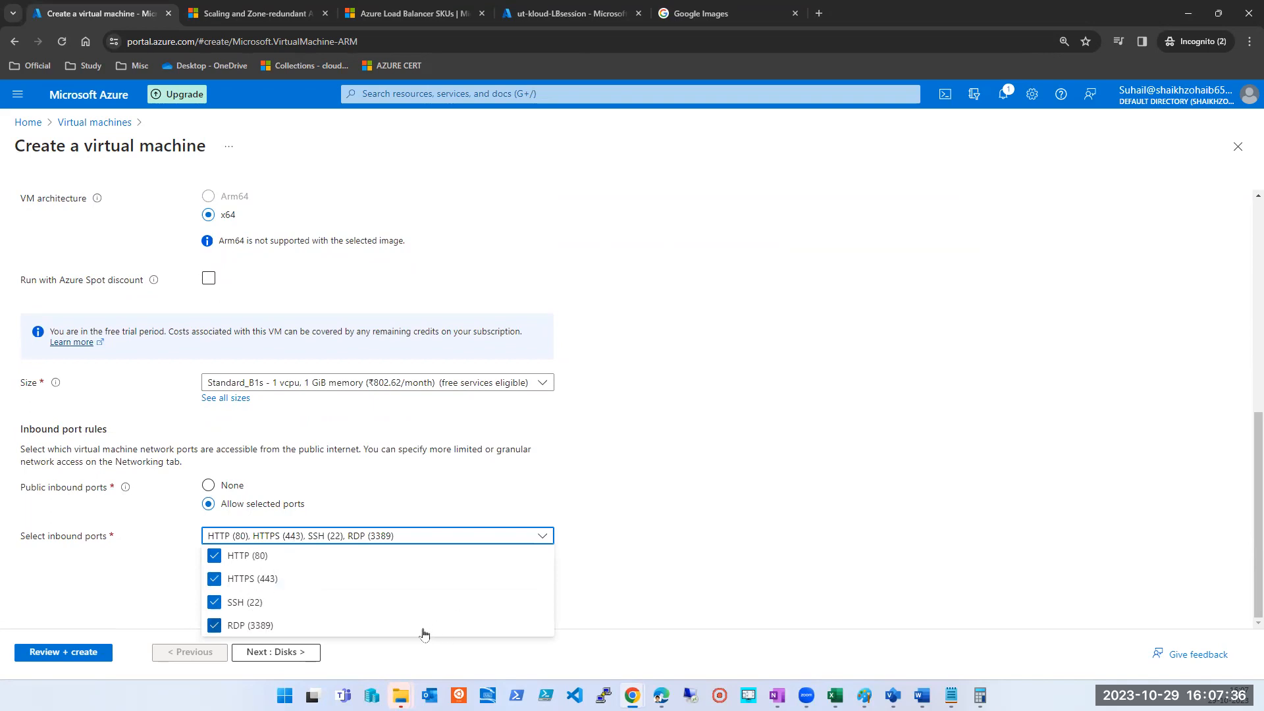
left_click(71, 594)
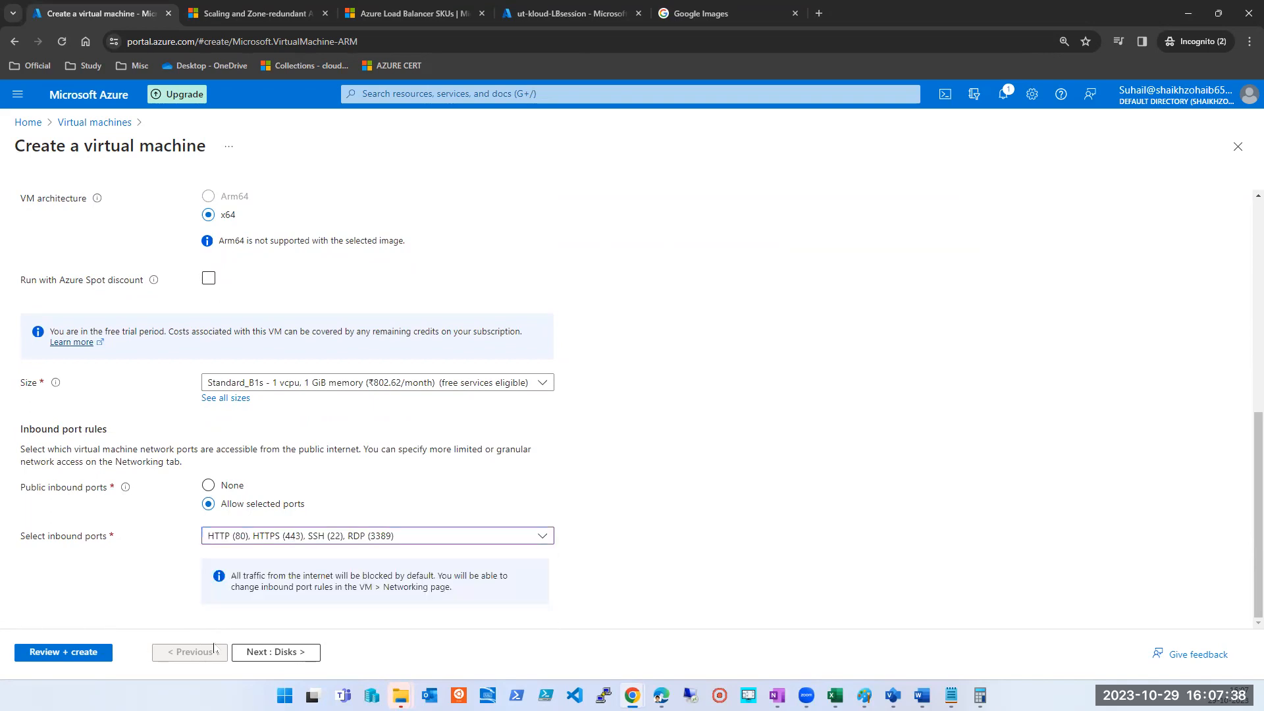
Step: Keep the default disk settings and check the virtual network choices and load balancing options on the networking page
left_click(249, 651)
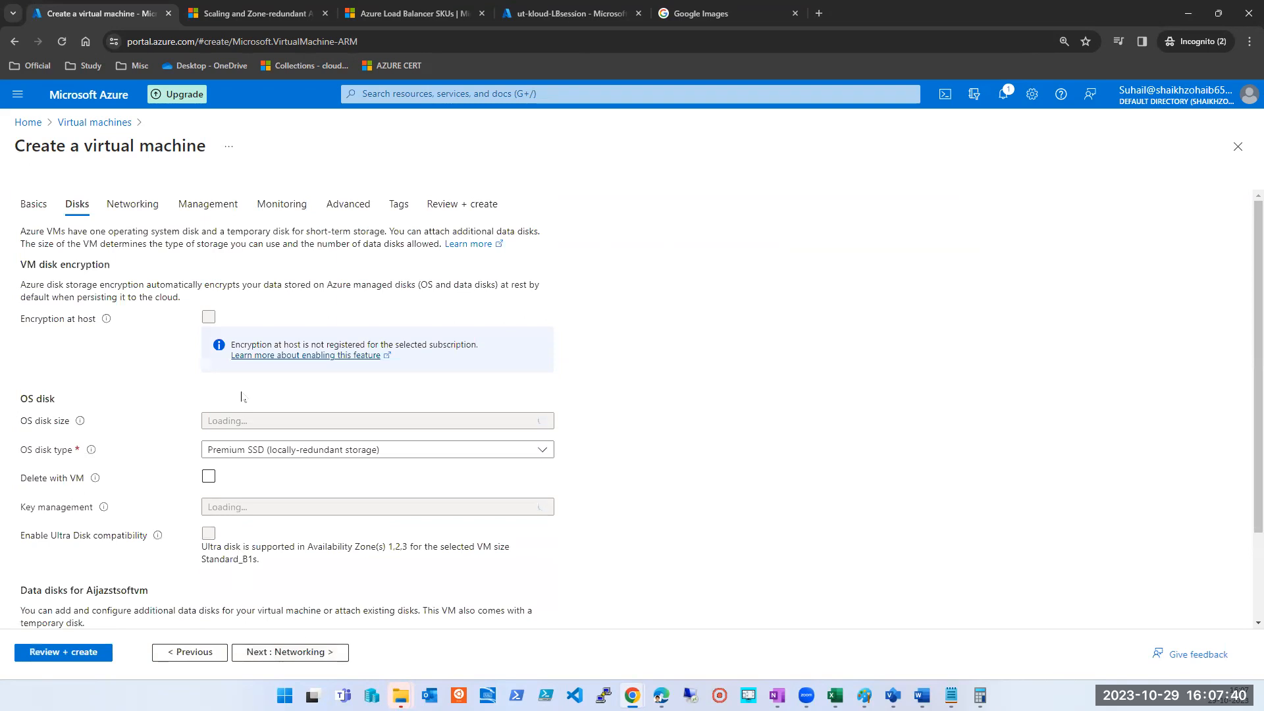
scroll(229, 411, "down", 2)
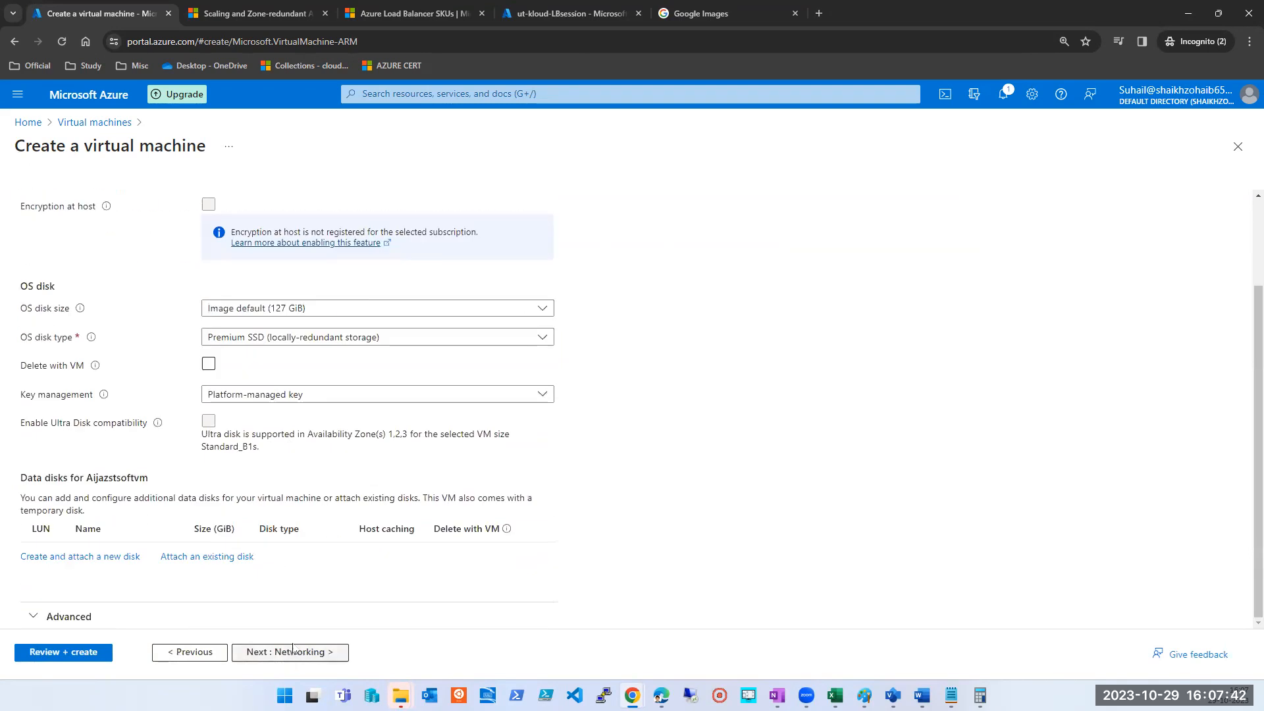
left_click(293, 650)
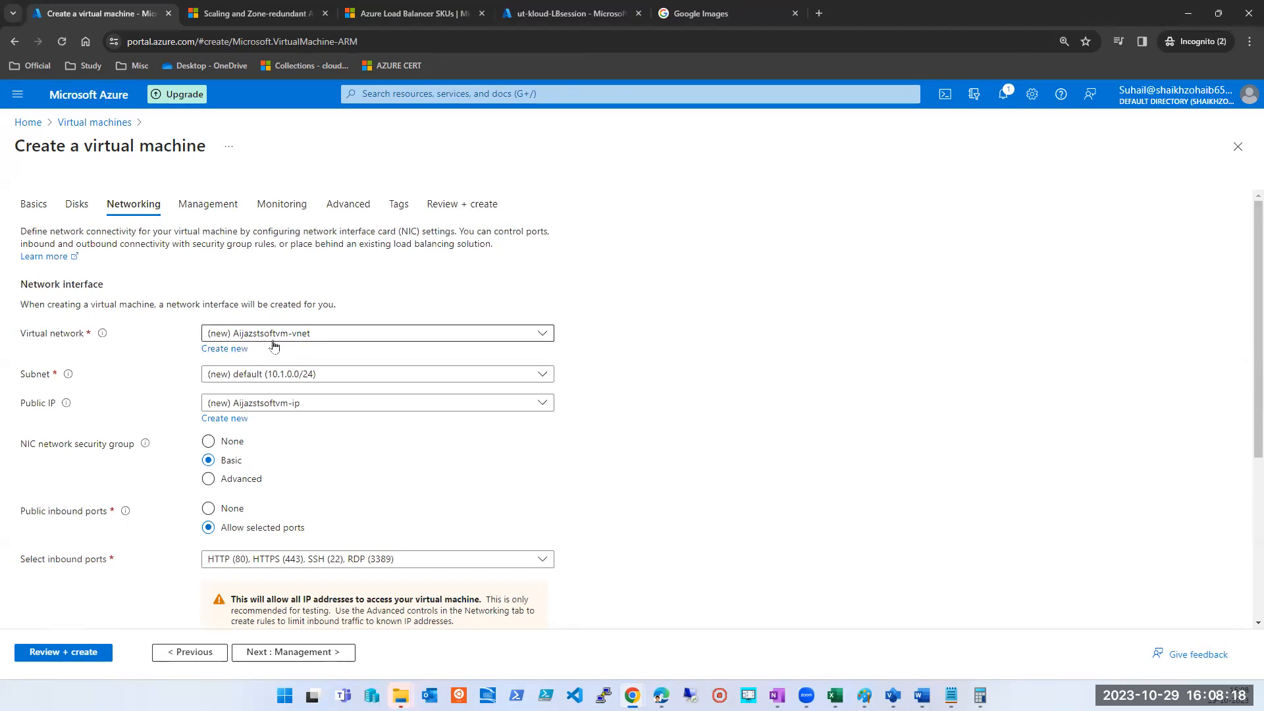
left_click(271, 335)
left_click(309, 334)
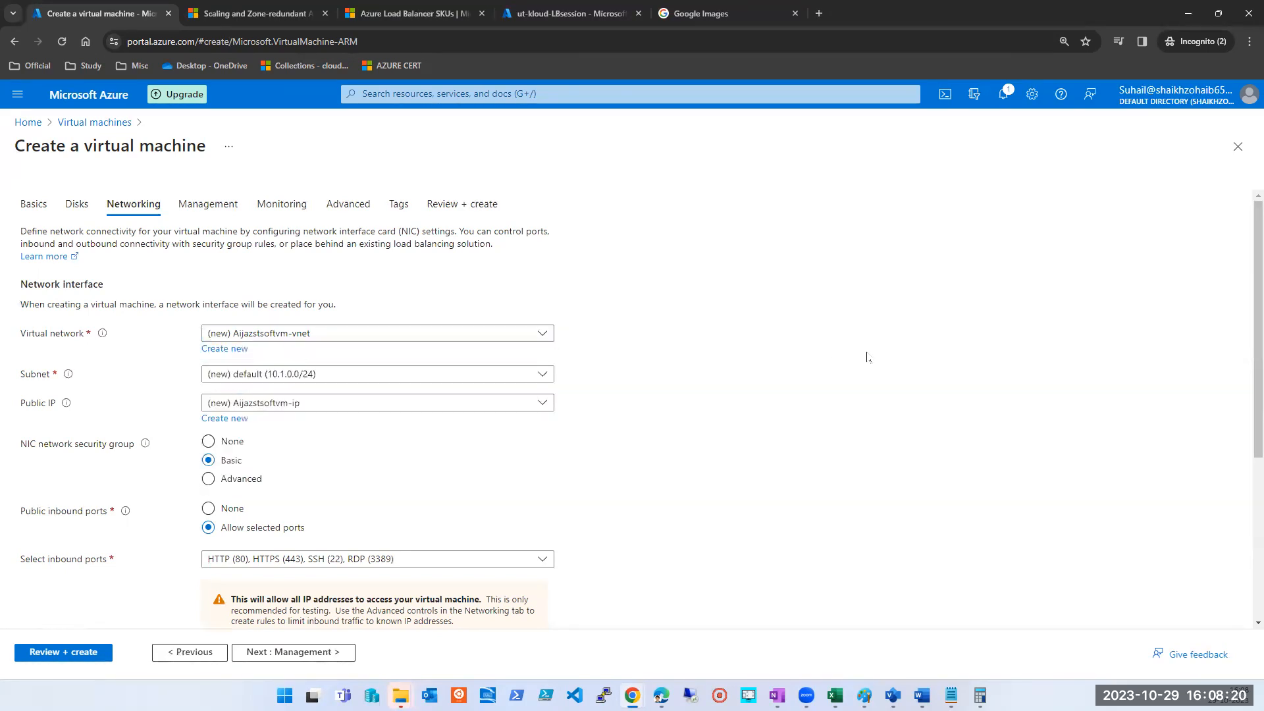
scroll(320, 524, "down", 4)
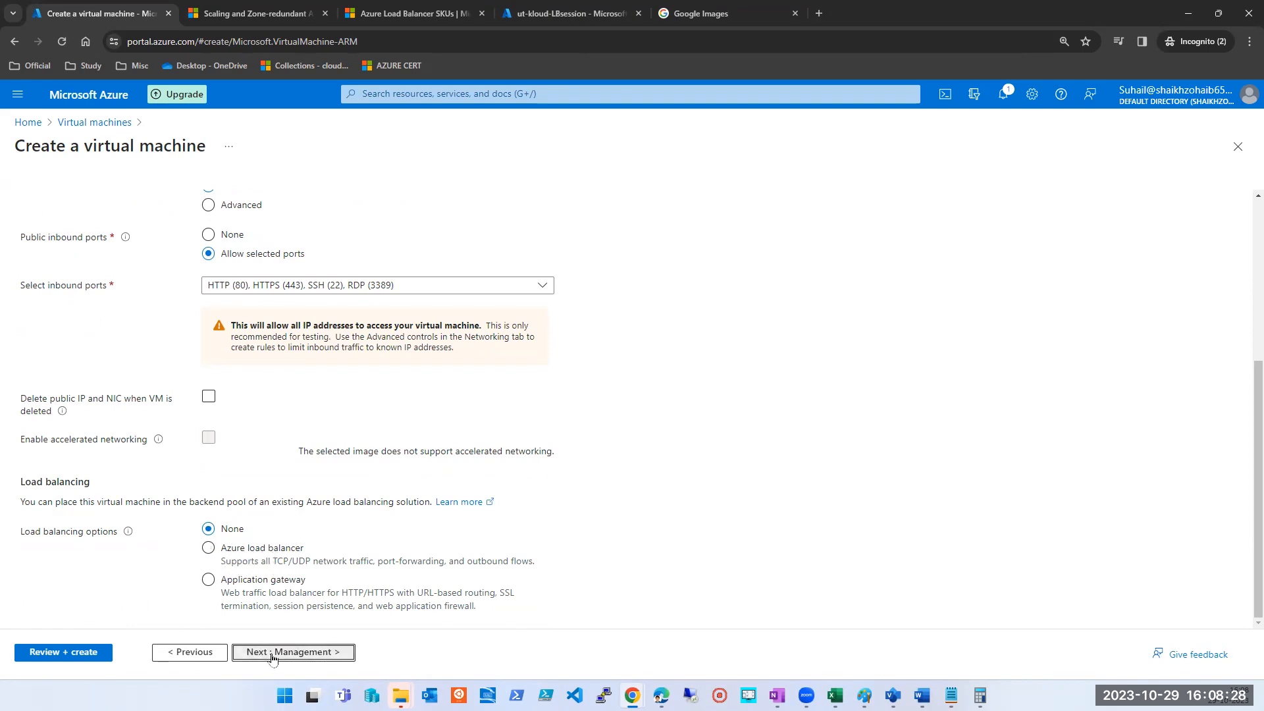
Step: Keep the default management and monitoring settings, then review the configuration and create the virtual machine
left_click(306, 654)
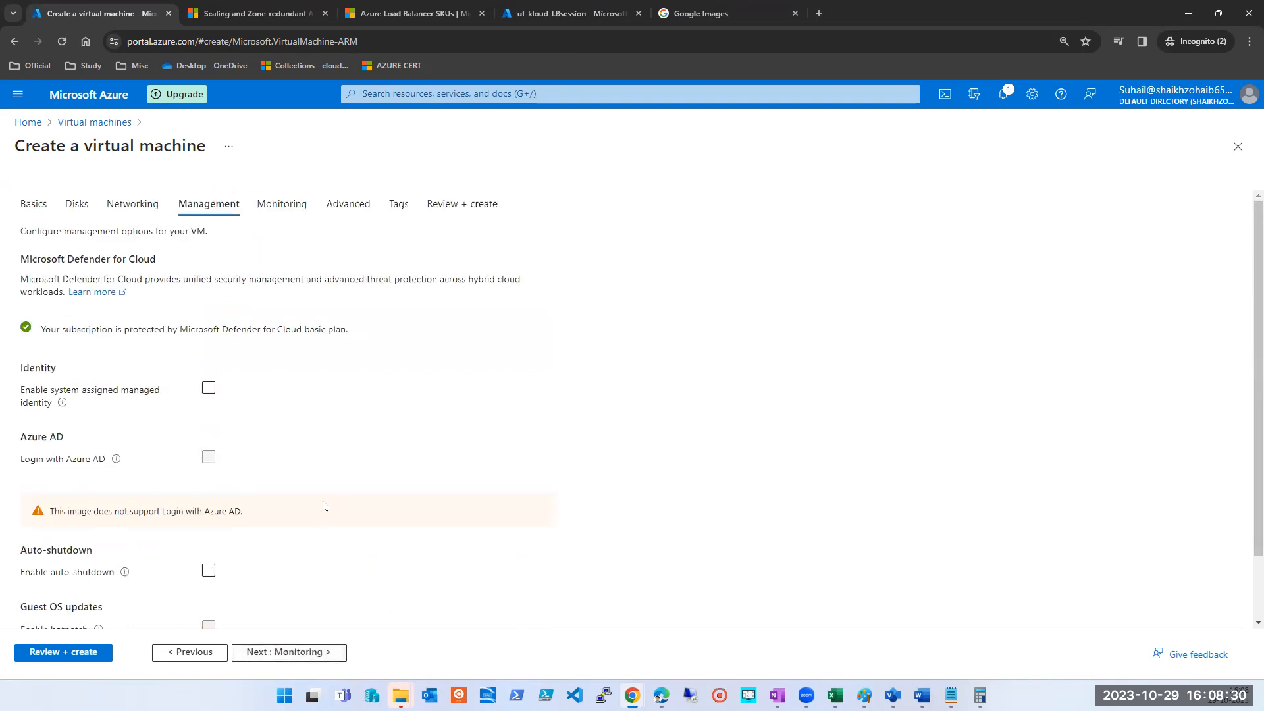
scroll(320, 559, "down", 3)
left_click(285, 652)
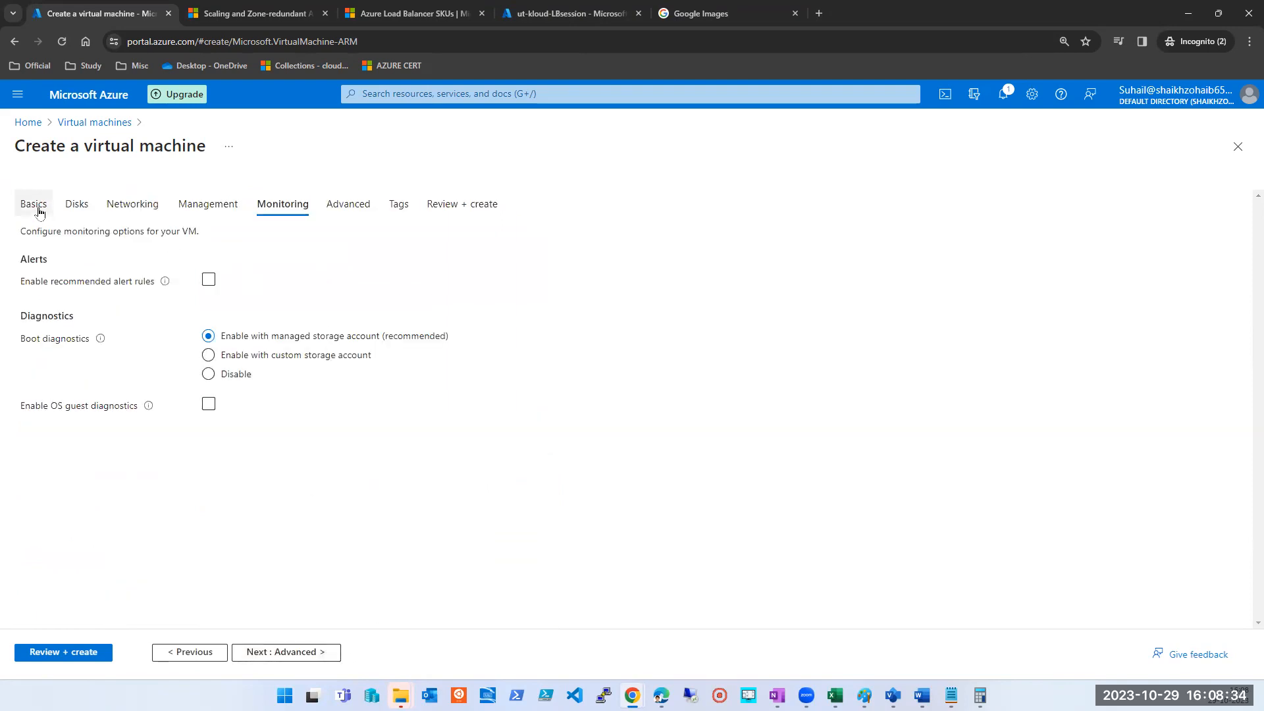
left_click(92, 656)
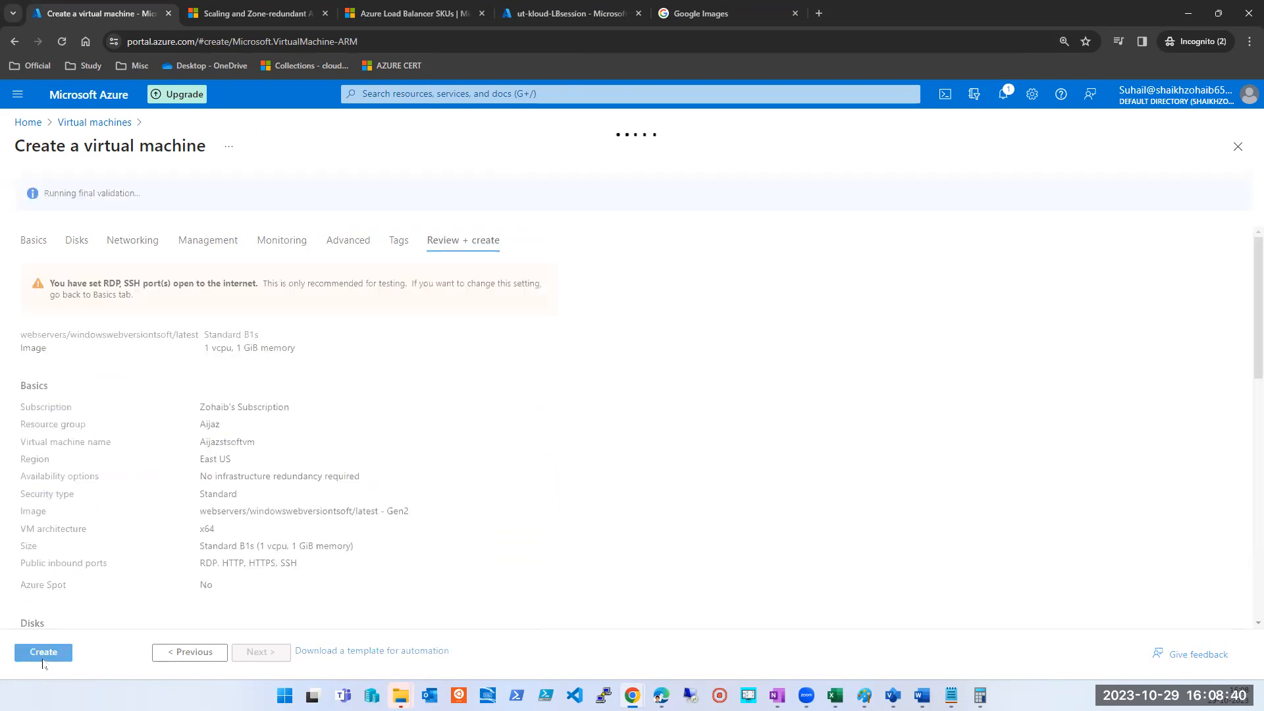
left_click(44, 653)
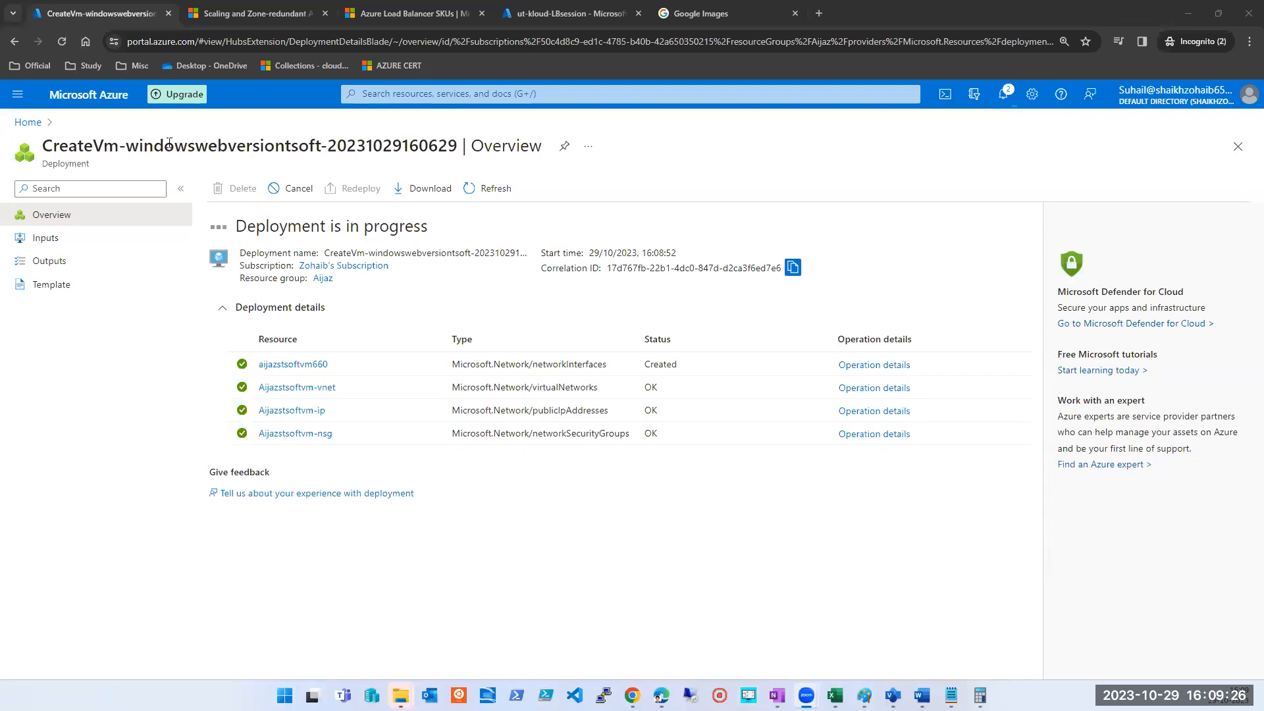
Step: Open the deployed virtual machine's overview and copy its public IP address
left_click(86, 14)
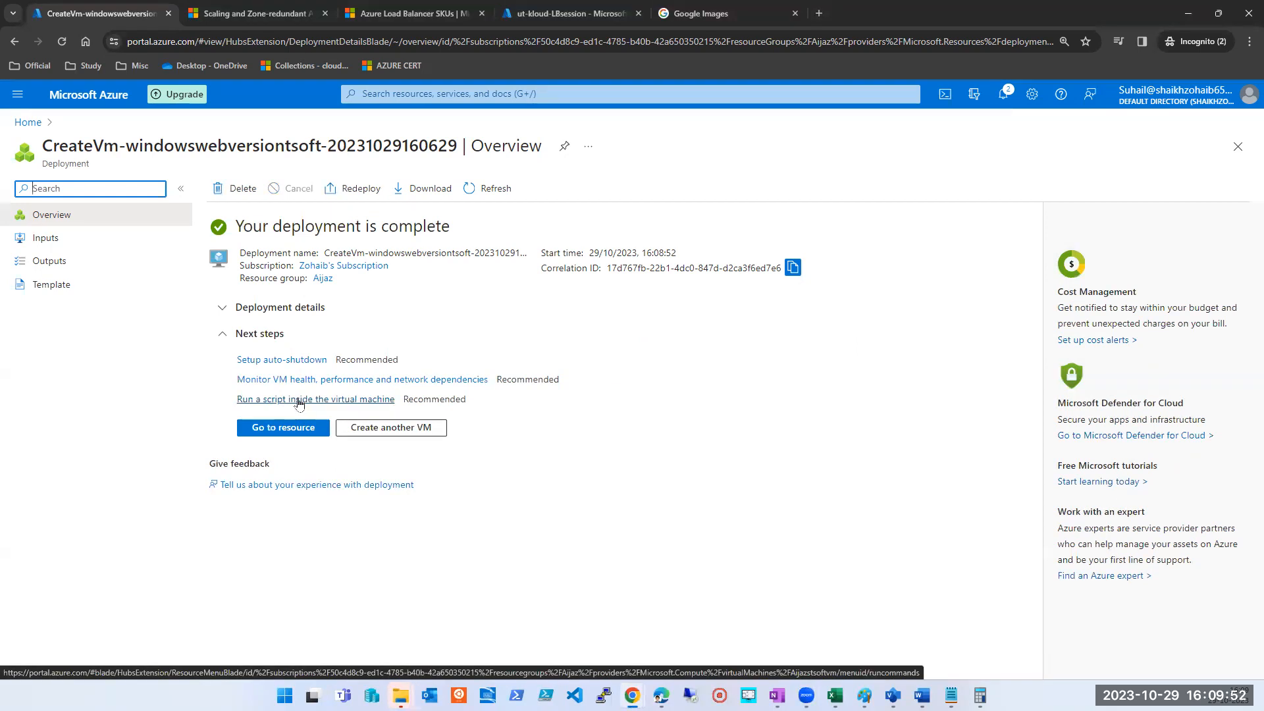
left_click(1109, 42)
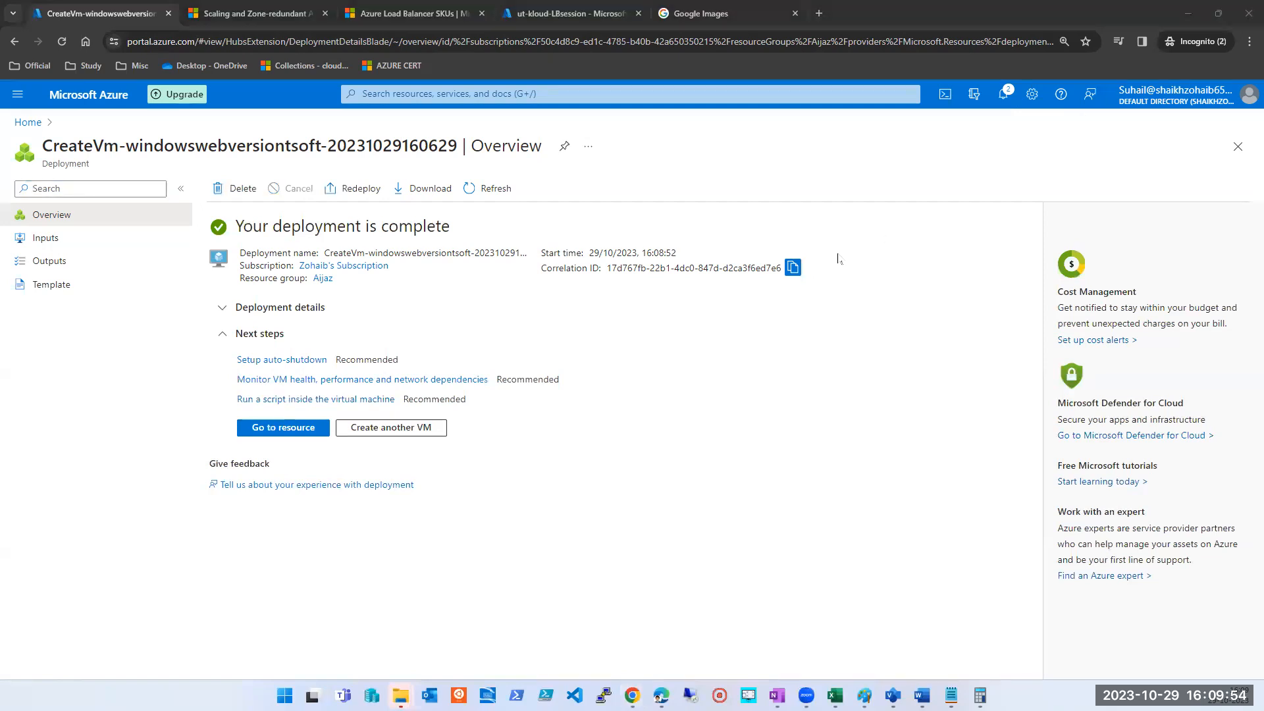
left_click(283, 428)
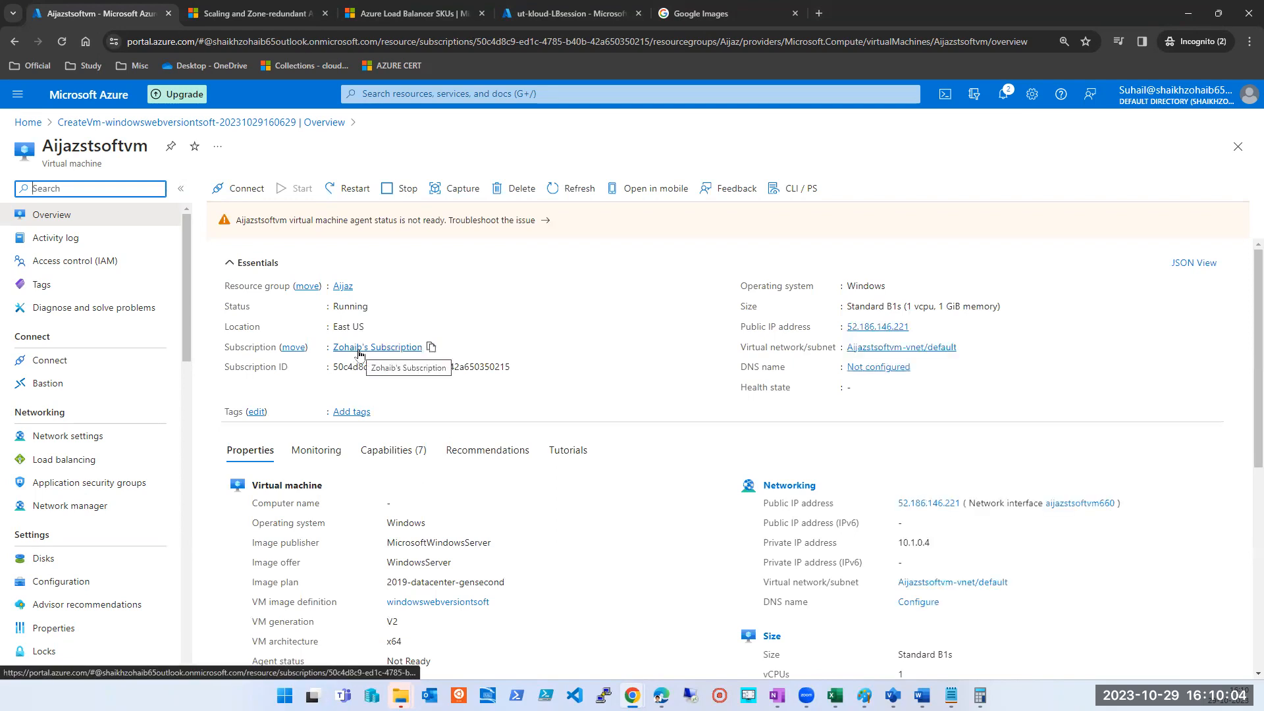
left_click(917, 328)
key("super")
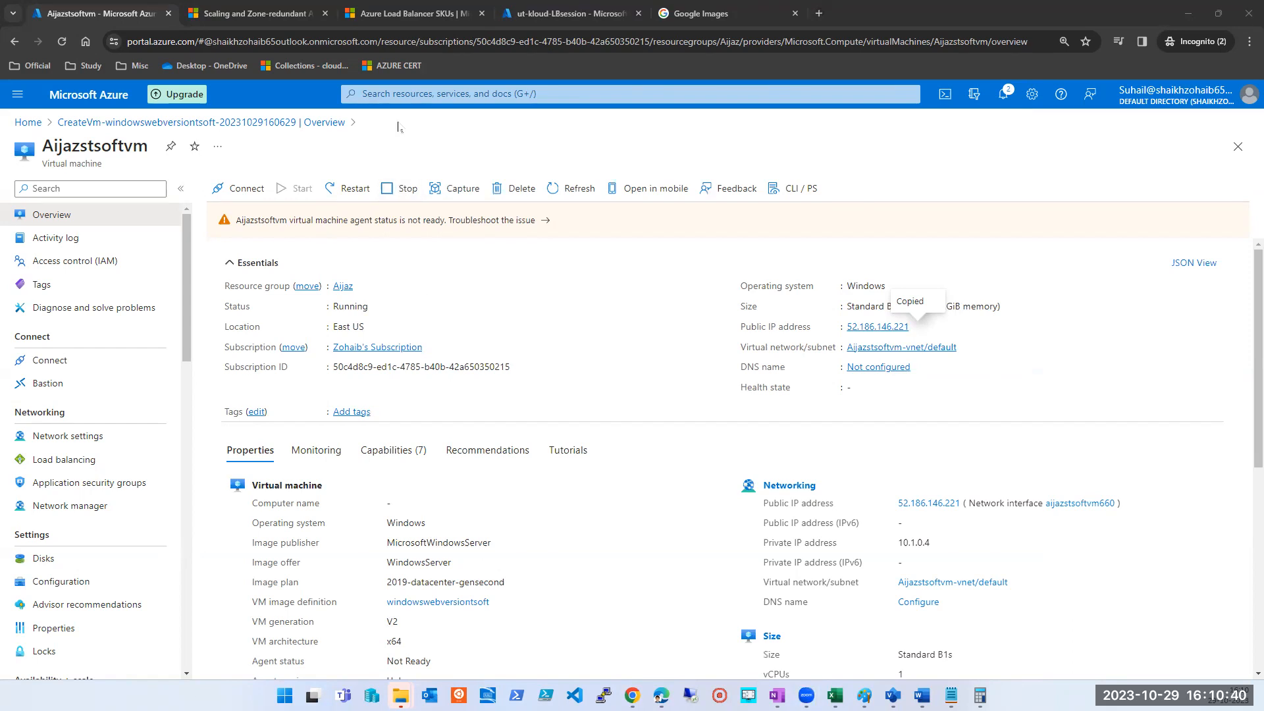
Step: Return to the Virtual machines list and start creating another Azure virtual machine
left_click(398, 95)
left_click(387, 308)
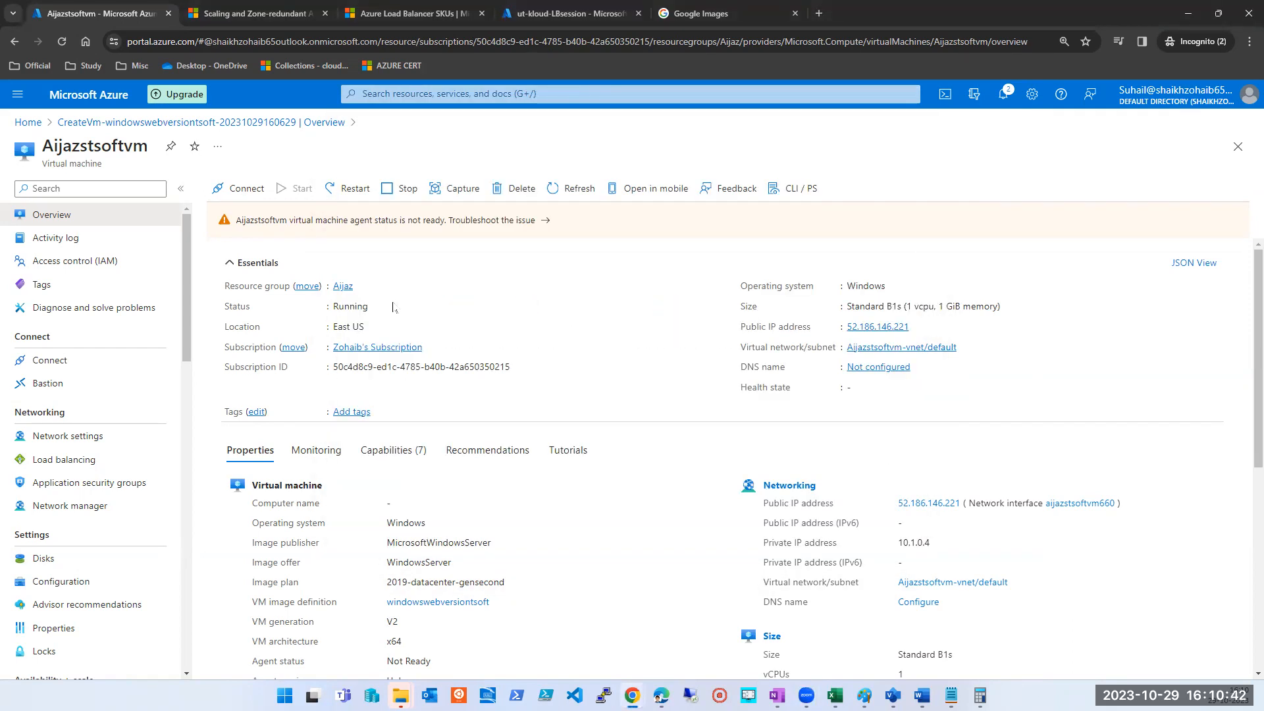
left_click(46, 196)
left_click(52, 218)
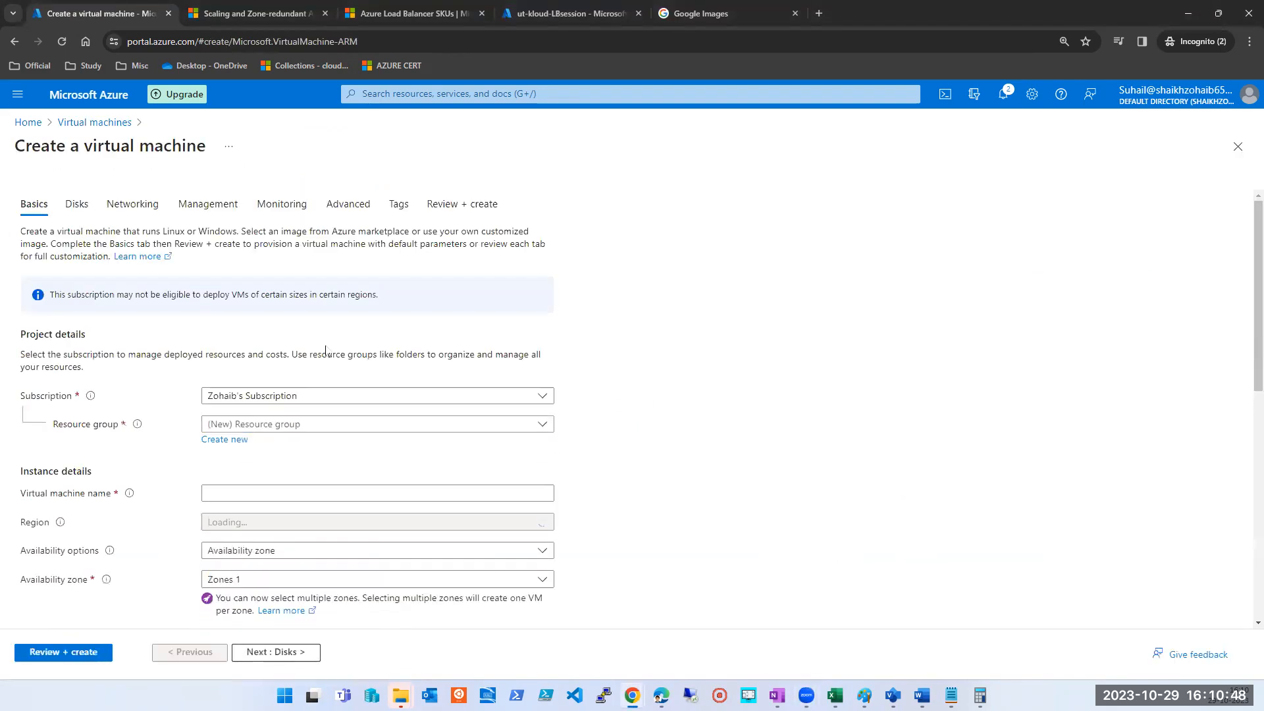
Step: Choose the first existing resource group, name the virtual machine utkloud, and set its availability to no infrastructure redundancy required
scroll(563, 444, "down", 1)
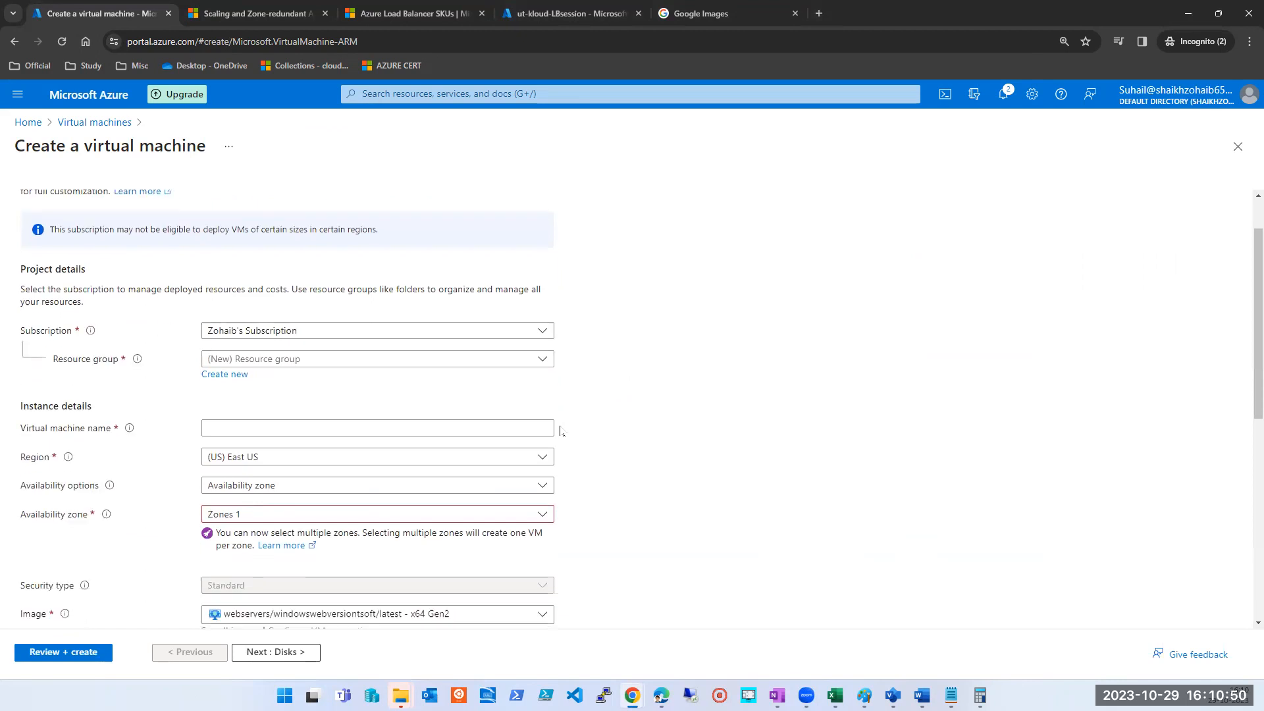
left_click(495, 358)
left_click(264, 408)
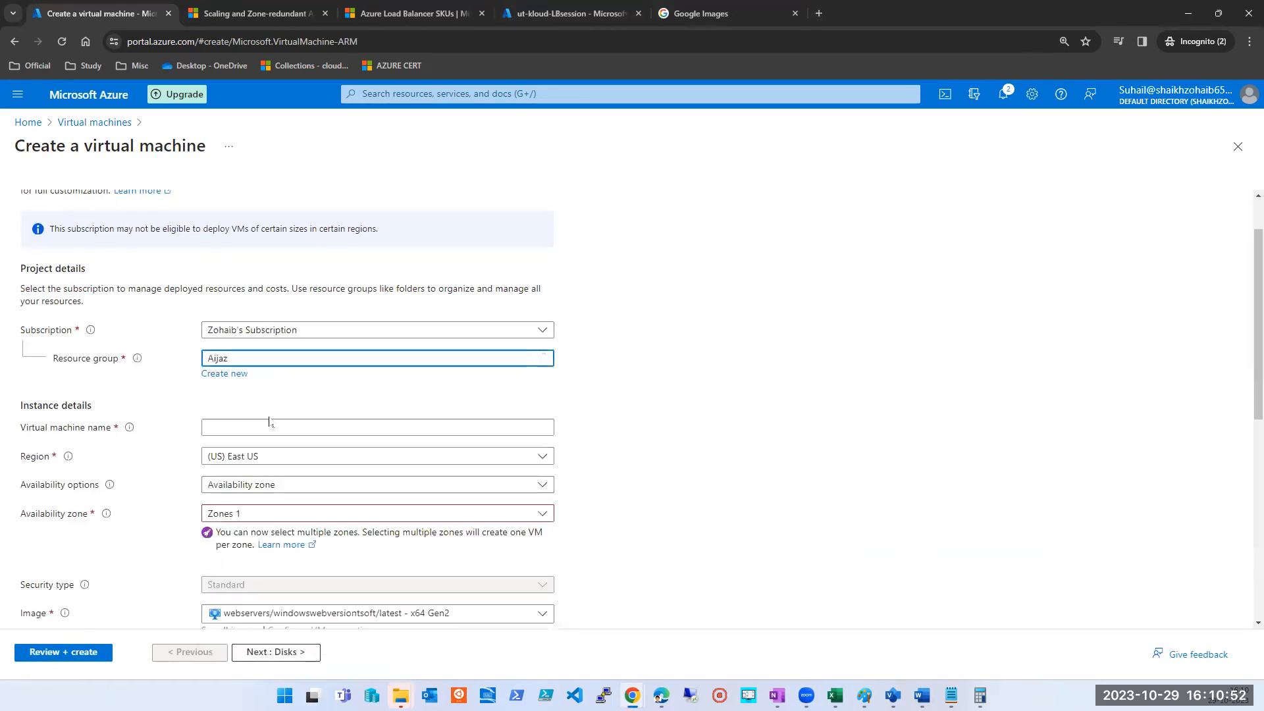
left_click(272, 422)
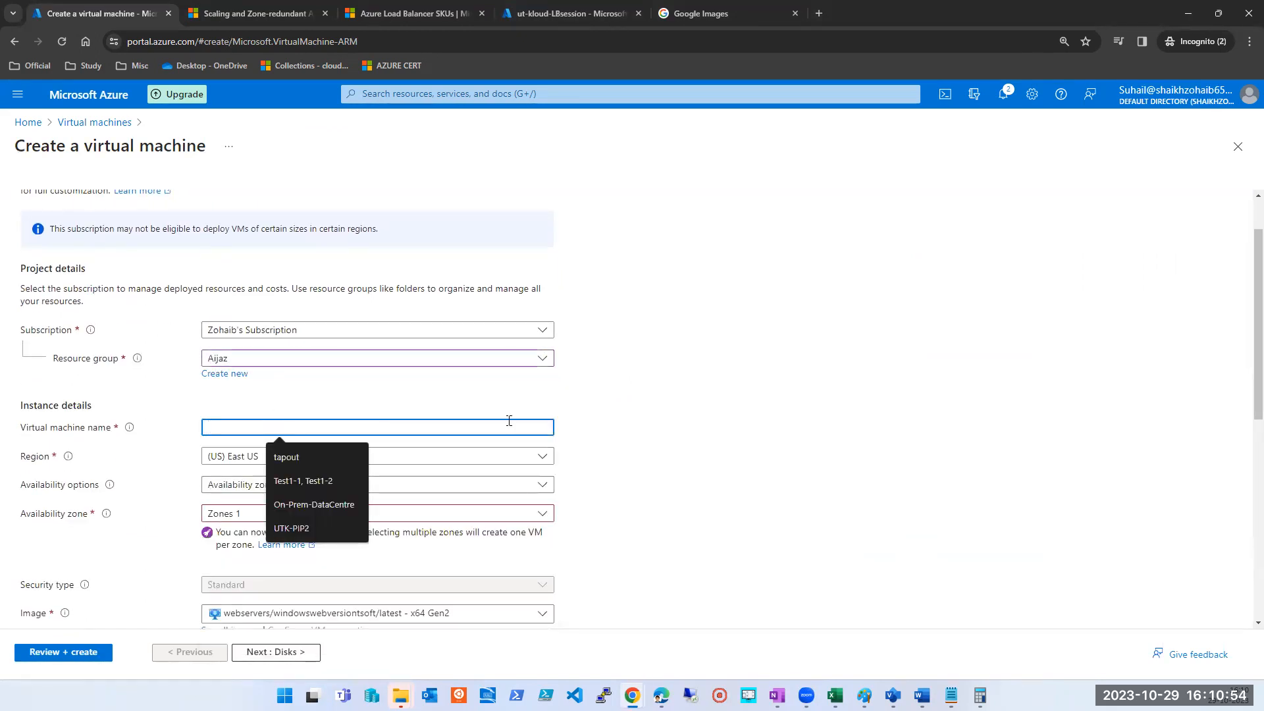
type("utk")
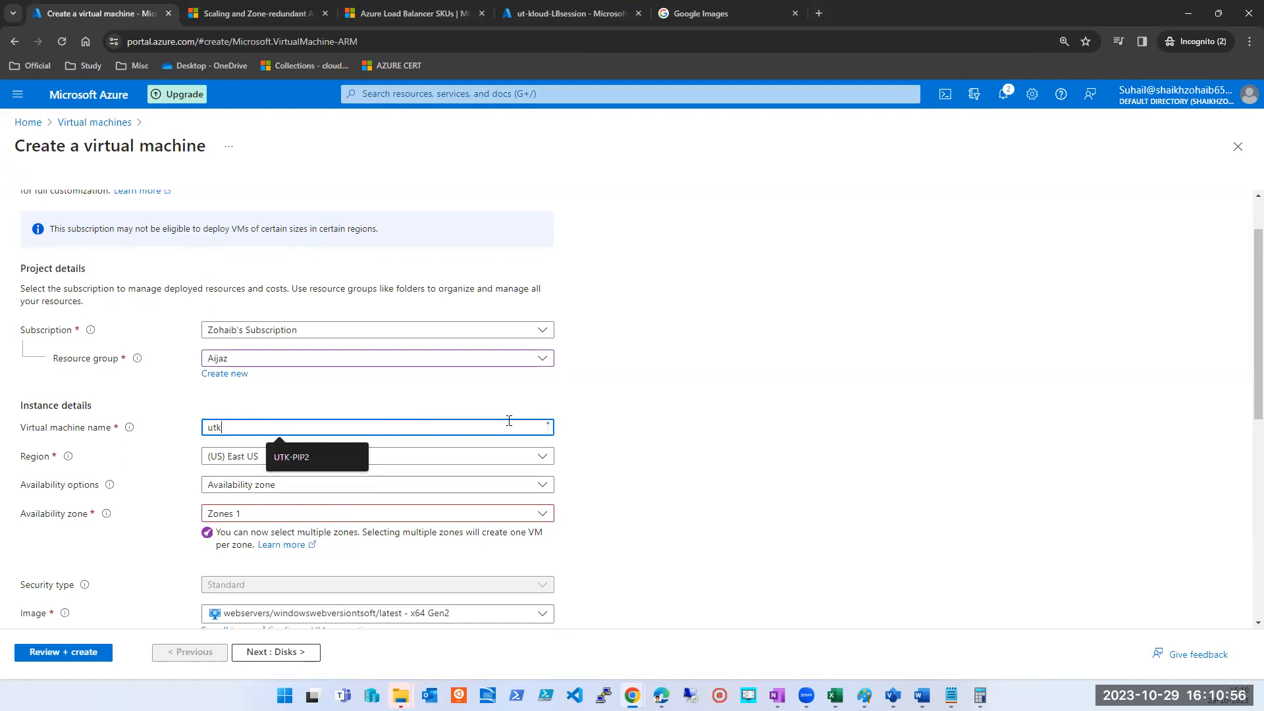
type("loud")
left_click(257, 485)
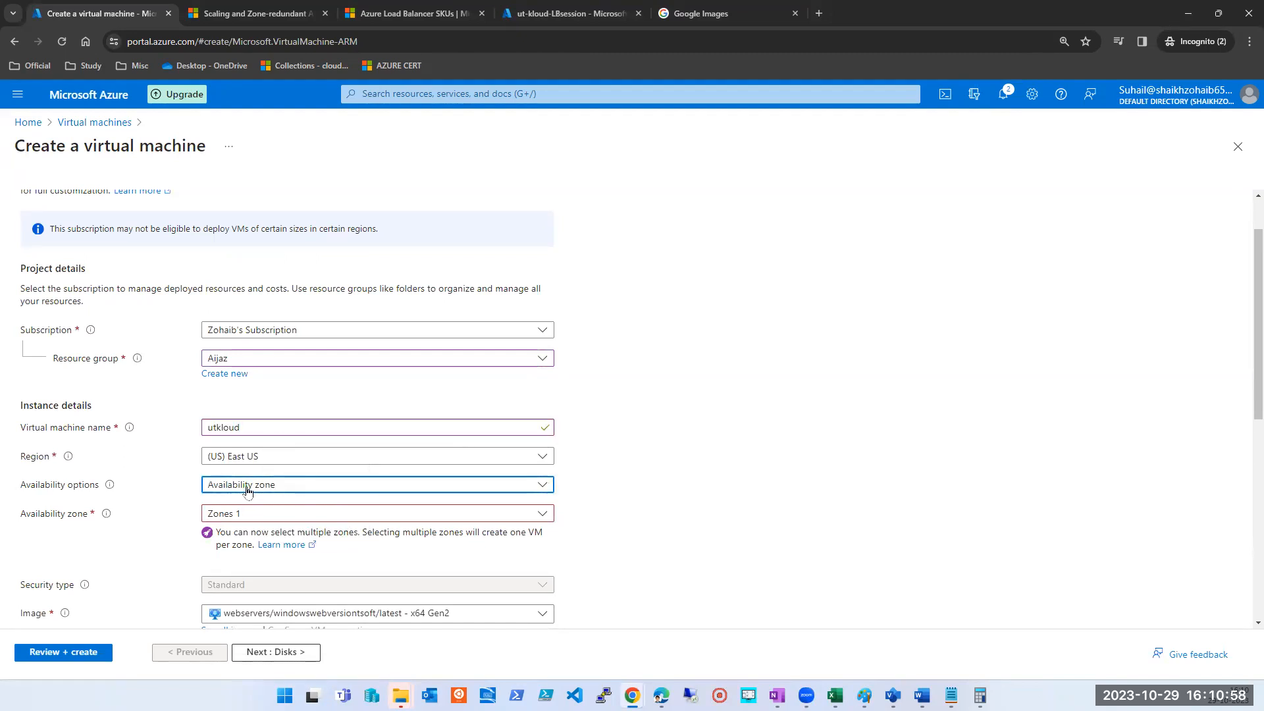
left_click(246, 506)
Step: Pick the windowswebversionutkloud shared image from the webservers gallery as the machine's image
scroll(395, 457, "down", 2)
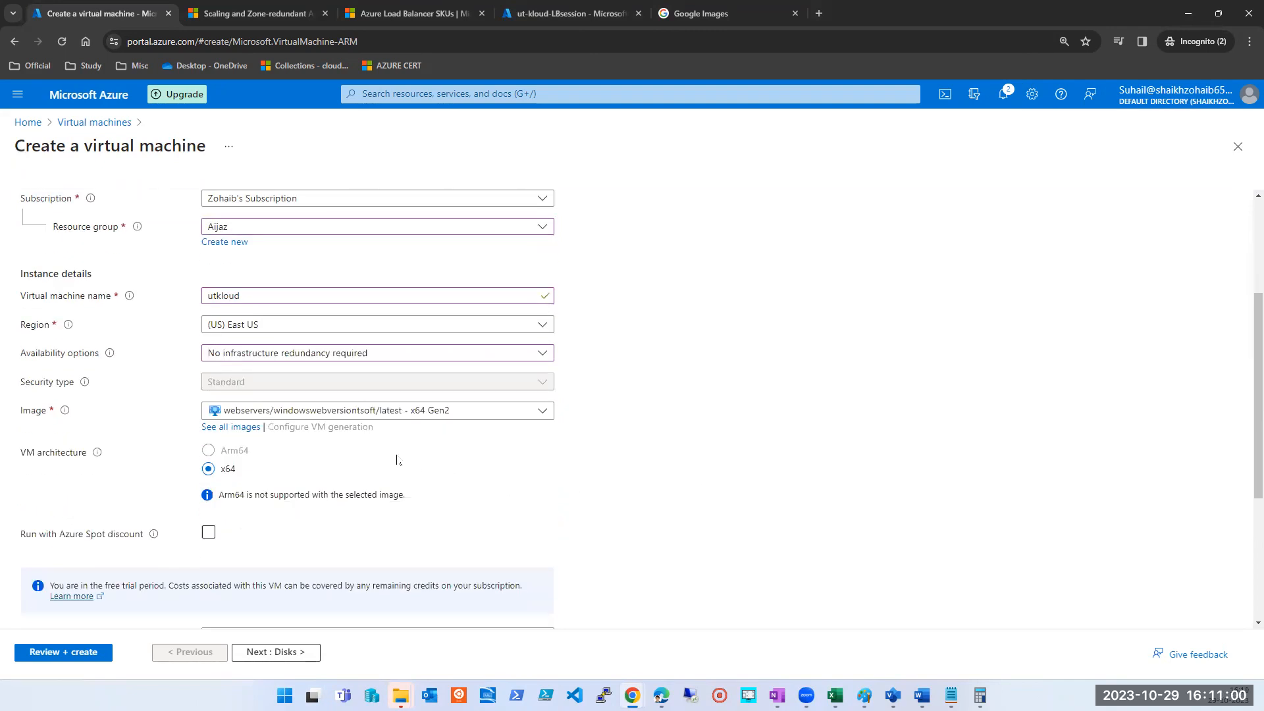
left_click(350, 412)
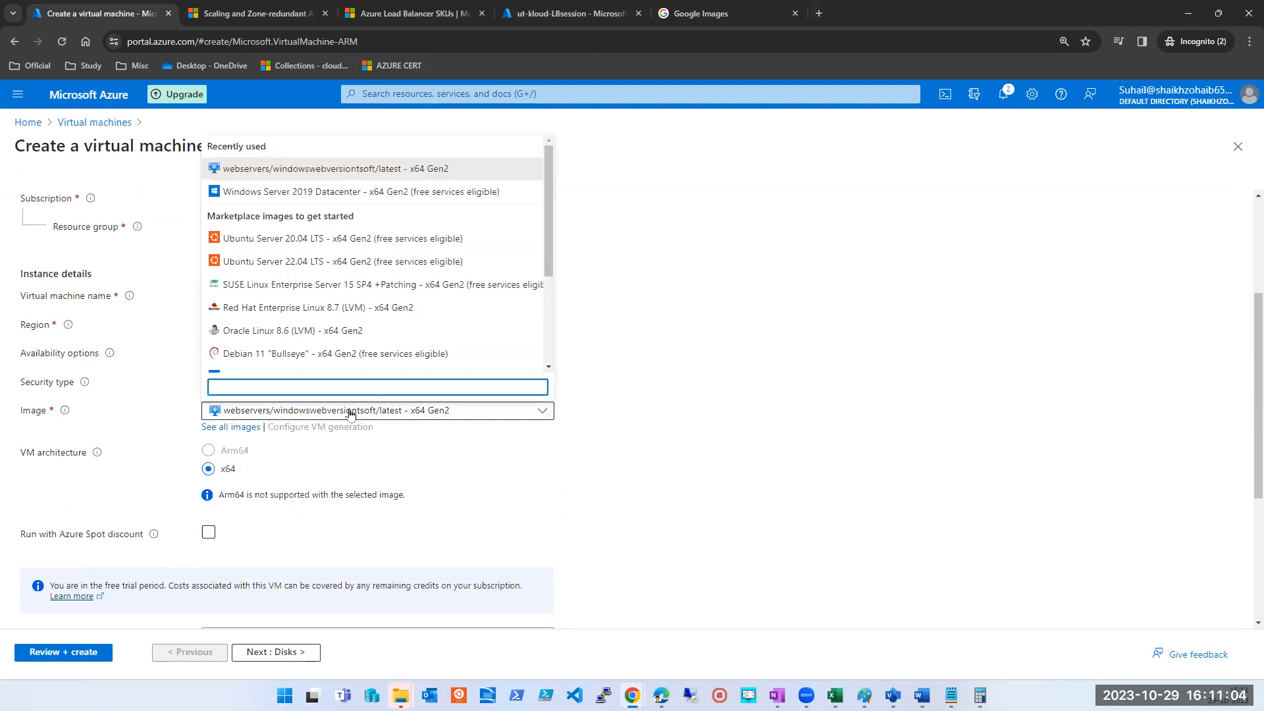
left_click(227, 427)
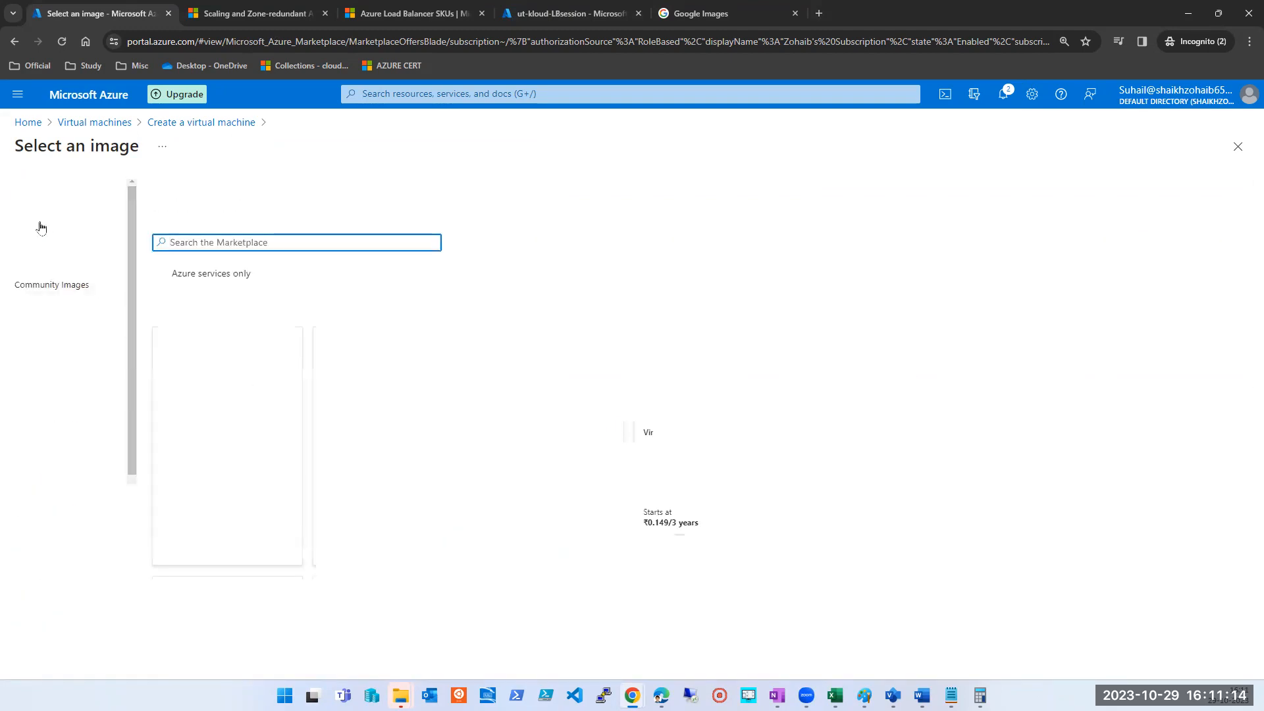
left_click(36, 267)
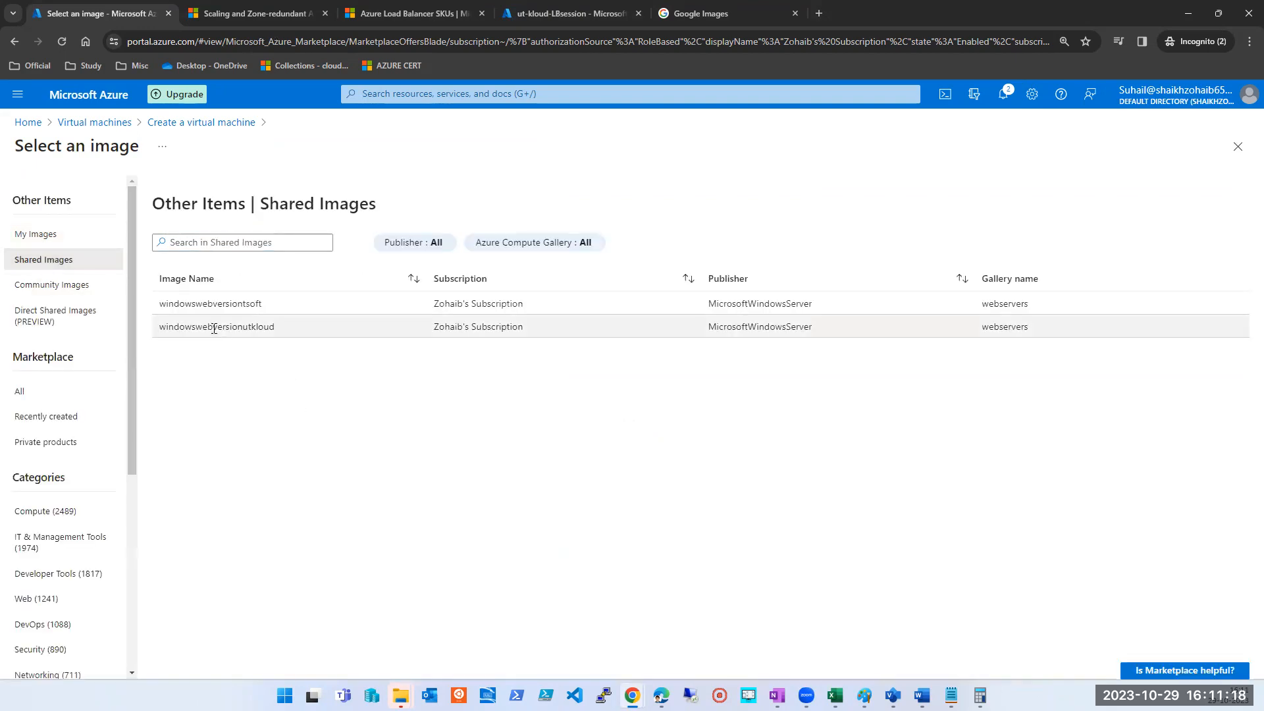
left_click(211, 327)
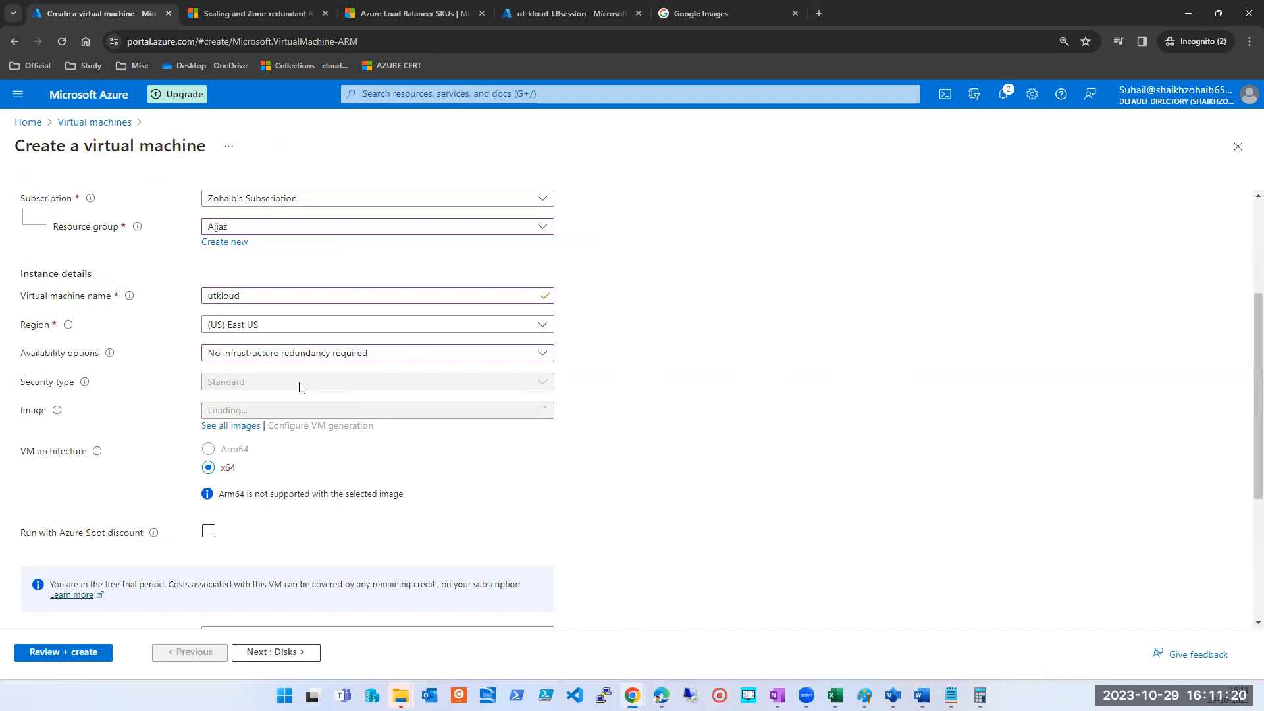
Step: Add HTTP (80), HTTPS (443) and SSH (22) to the machine's allowed inbound ports
scroll(792, 444, "down", 3)
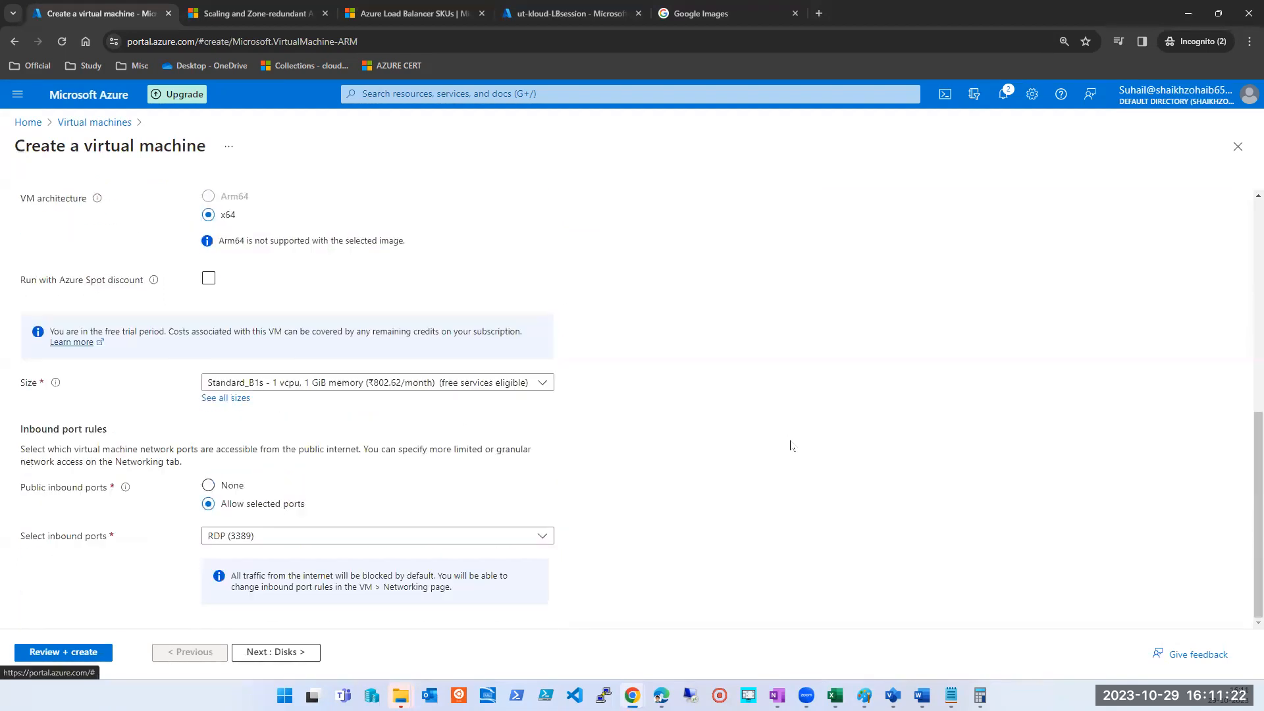
left_click(234, 536)
left_click(231, 556)
left_click(232, 578)
left_click(232, 602)
Step: Keep the default disk settings and examine the virtual networks offered on the networking page
left_click(298, 653)
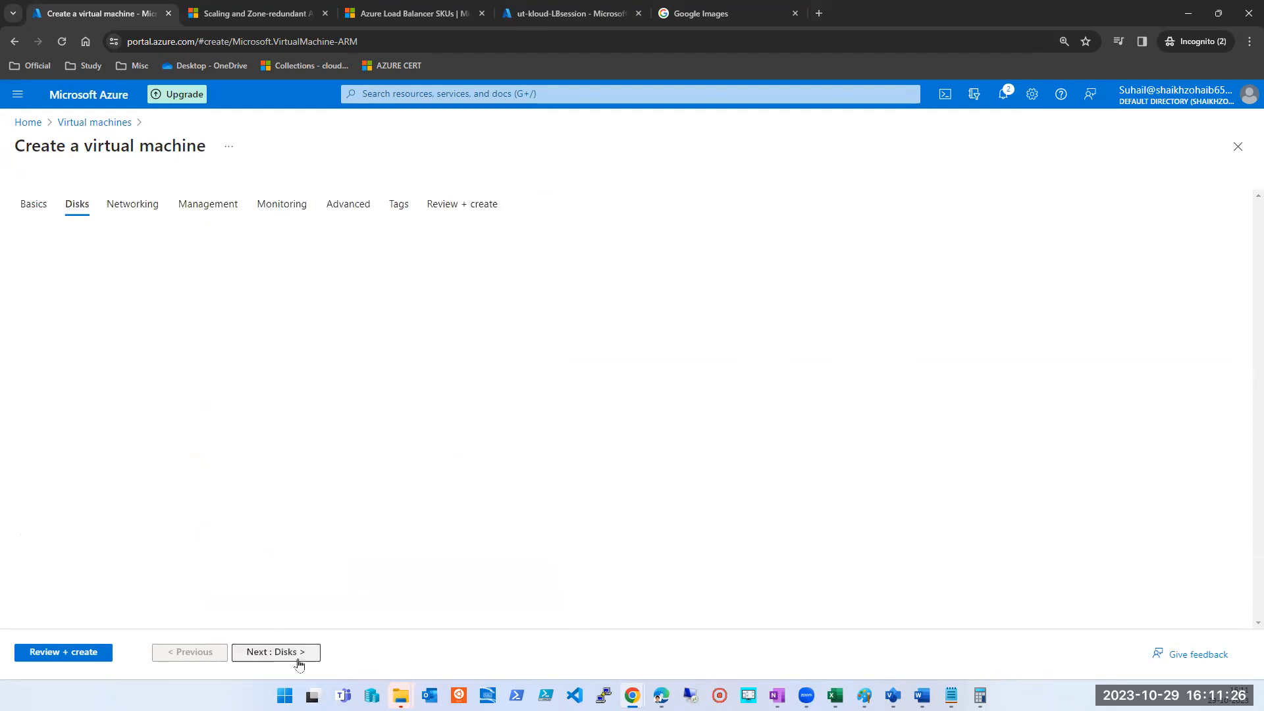
left_click(298, 661)
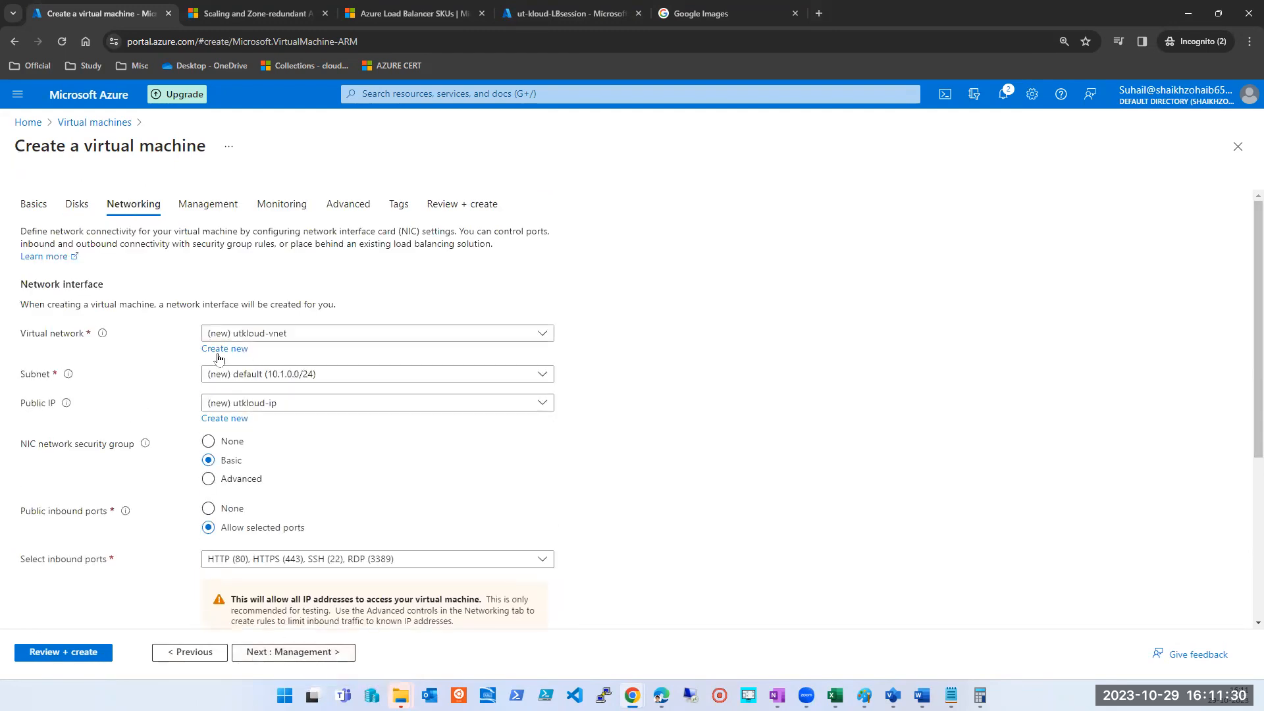
left_click(279, 335)
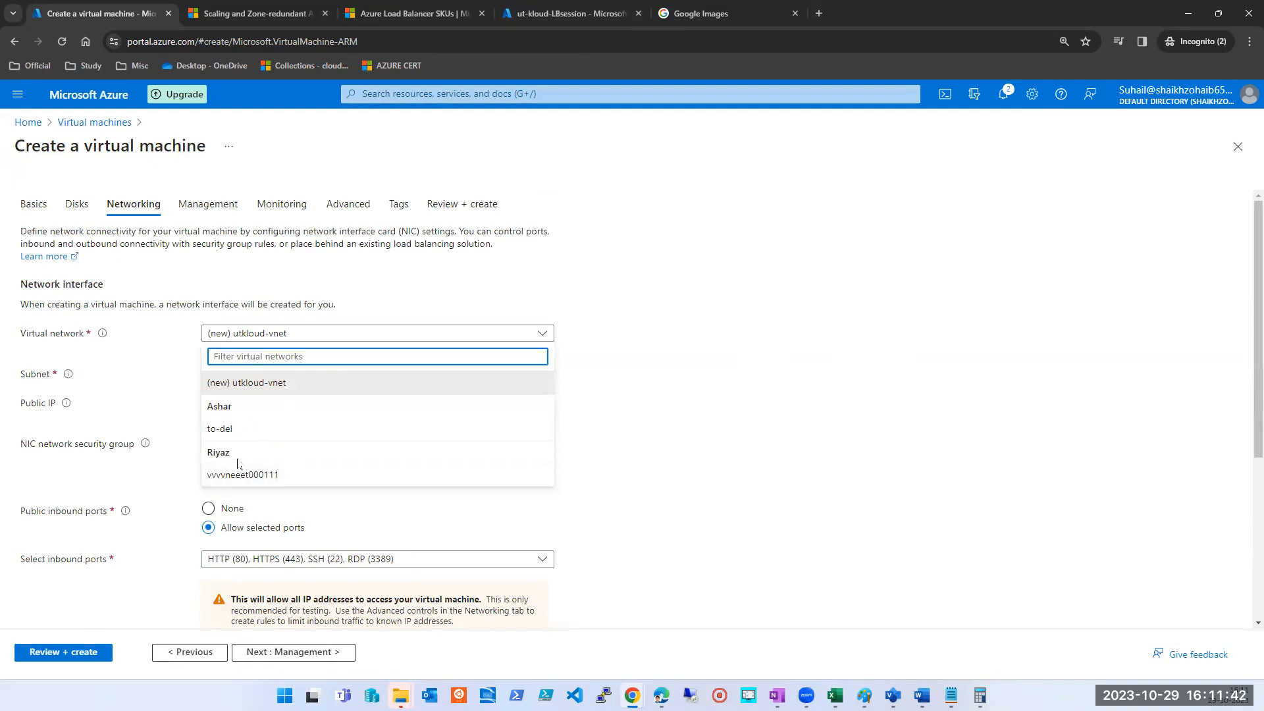
Step: Reload the virtual machine creation form and choose the first existing resource group again
left_click(62, 42)
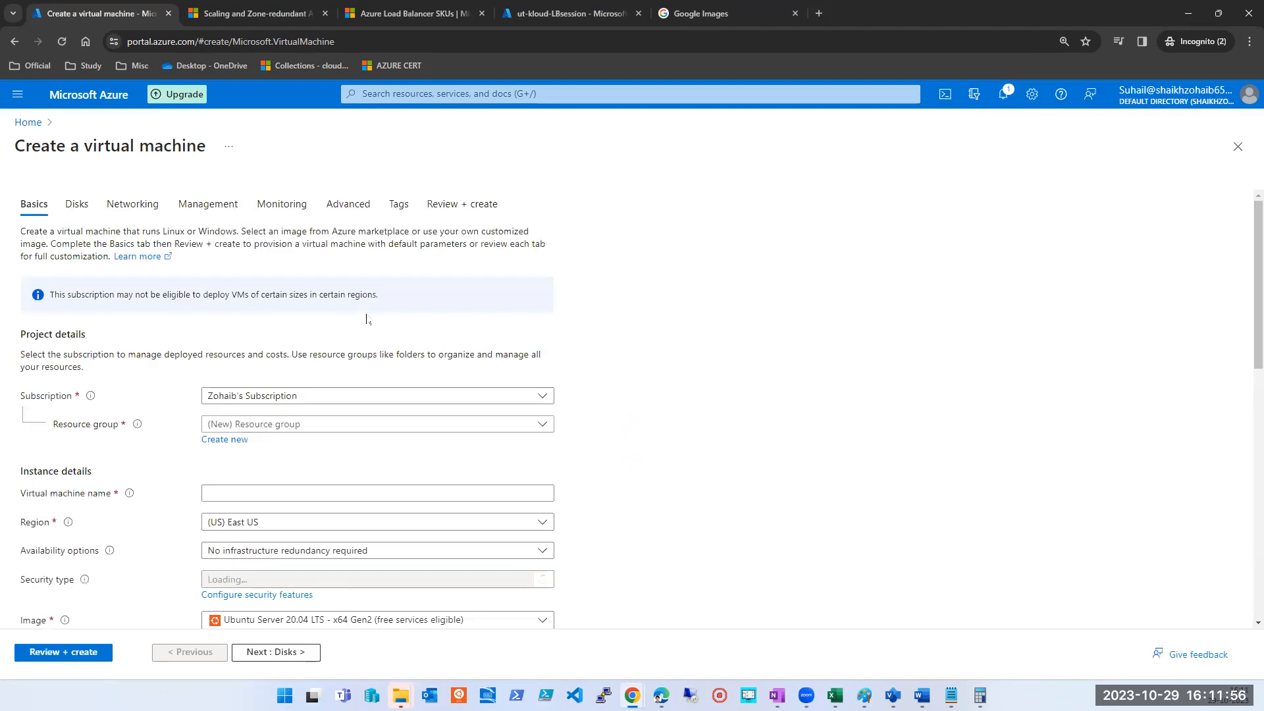
left_click(319, 424)
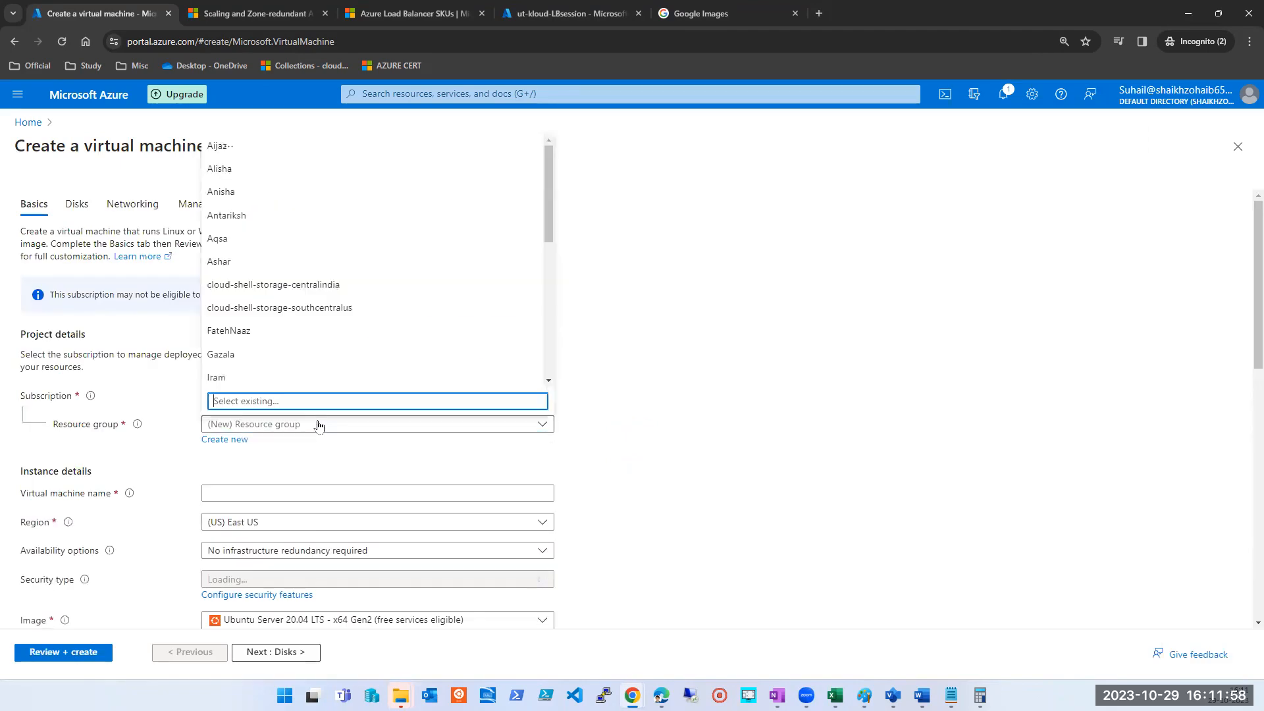
left_click(229, 146)
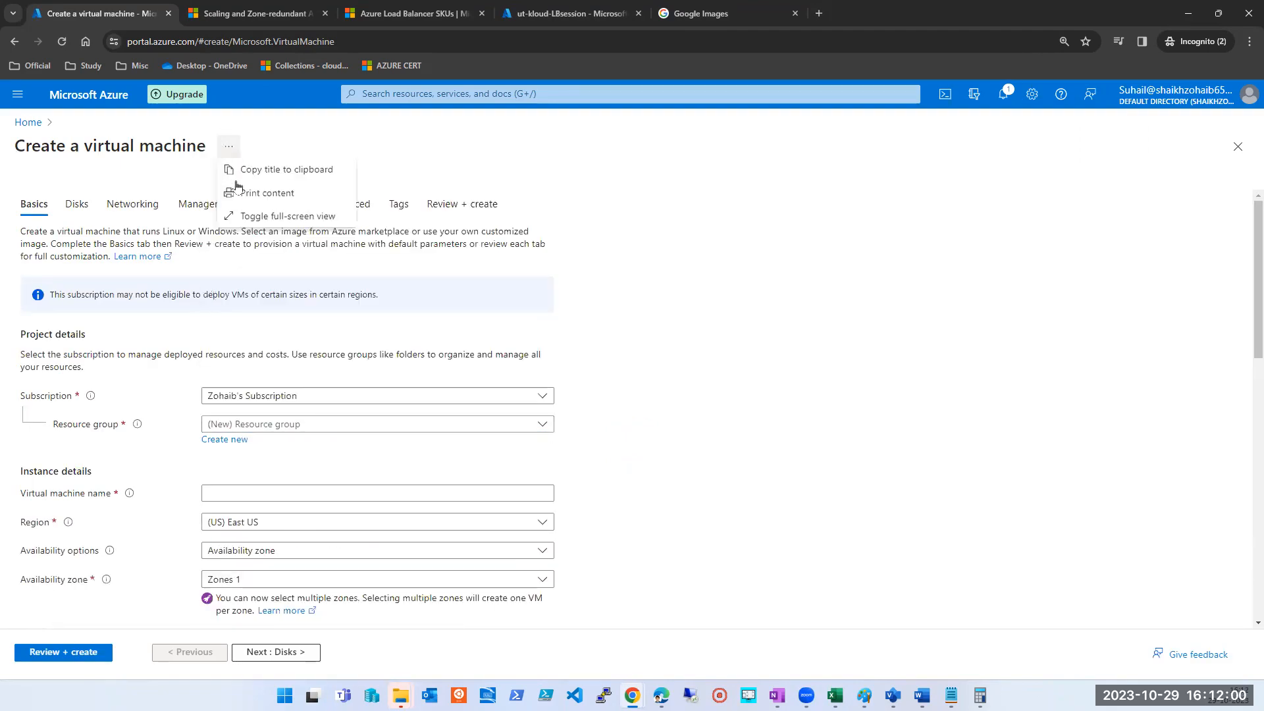
left_click(381, 425)
left_click(229, 146)
scroll(748, 439, "down", 4)
scroll(332, 317, "up", 3)
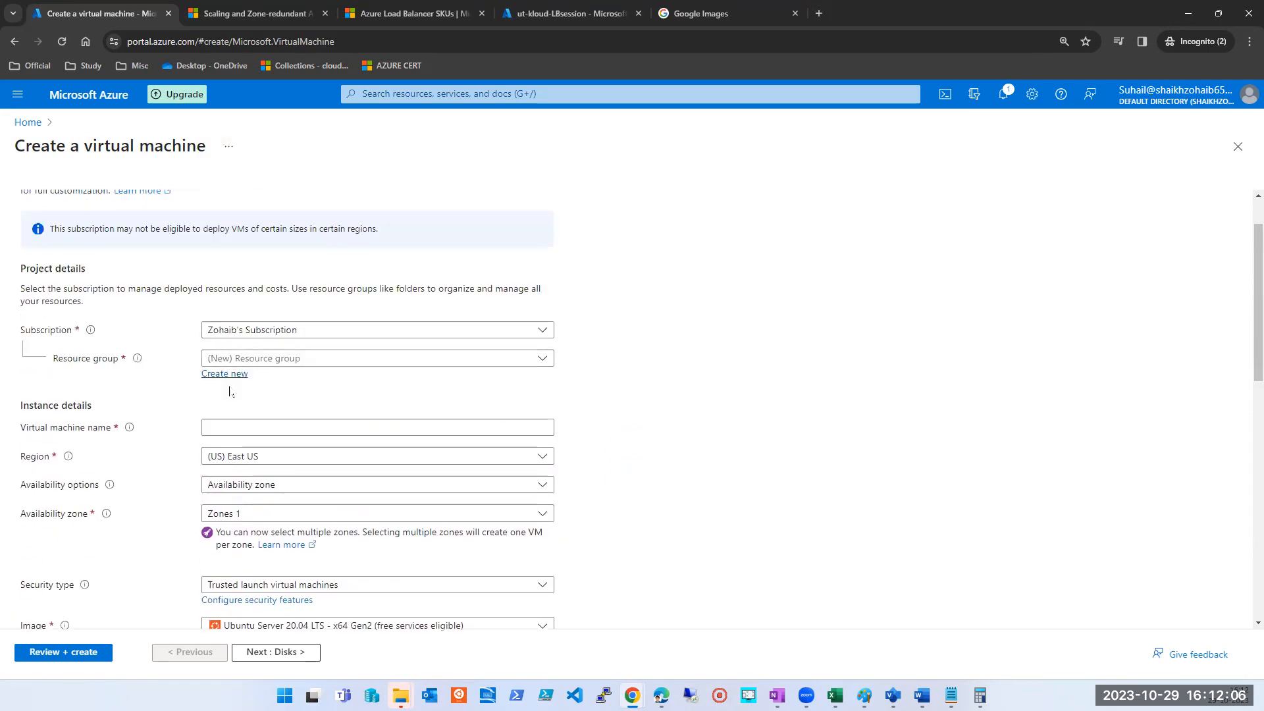
left_click(242, 359)
left_click(226, 409)
Step: Name the virtual machine utklud, with no infrastructure redundancy required and the Standard security type
left_click(235, 421)
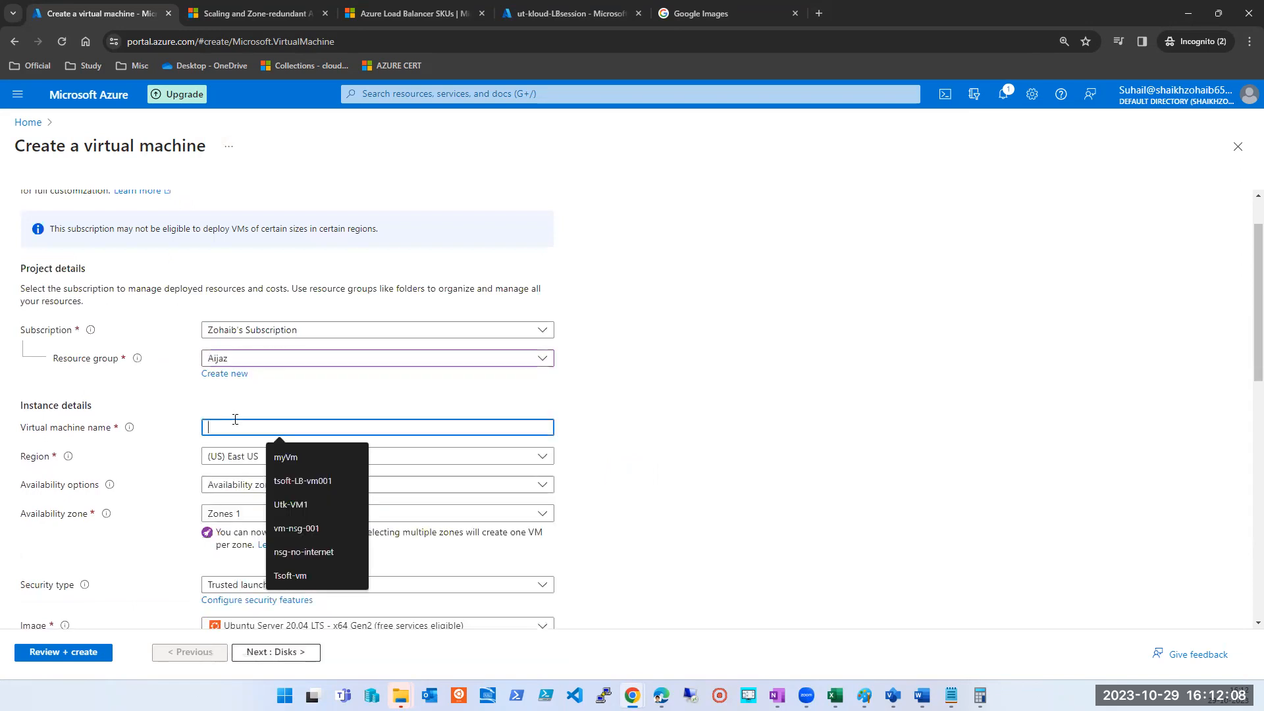
type("utklu")
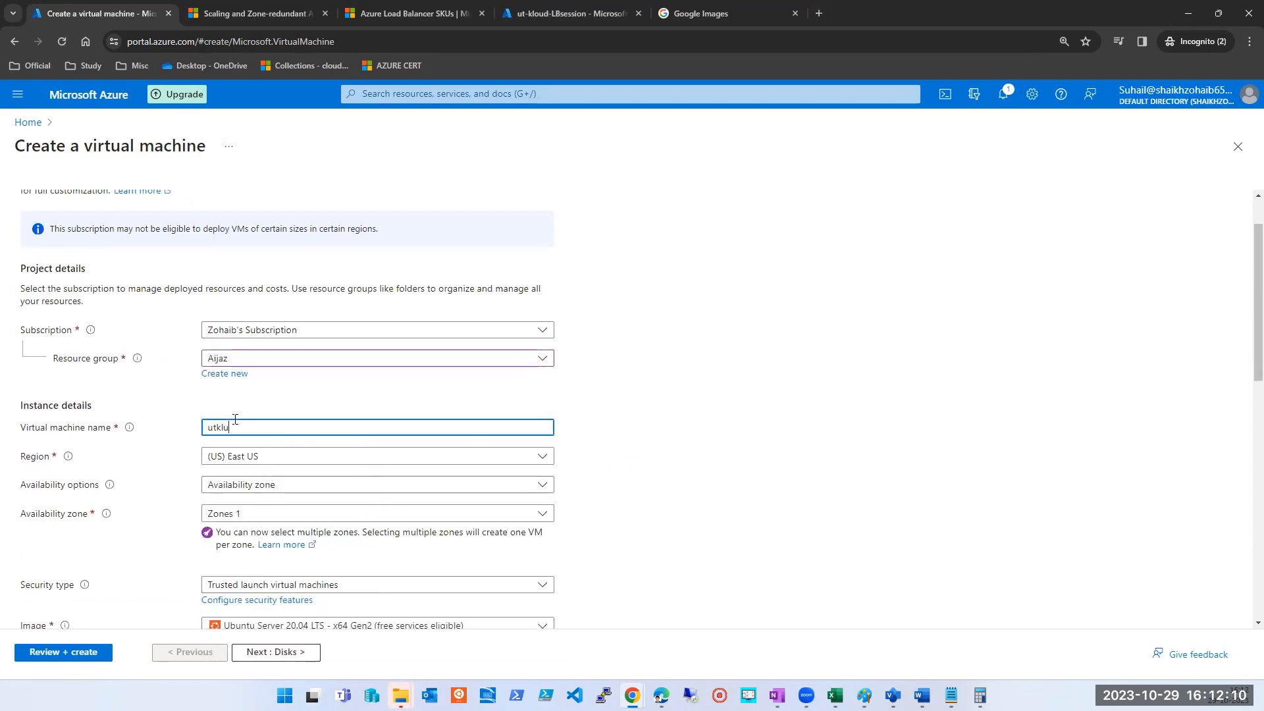
type("d")
scroll(235, 419, "down", 1)
left_click(235, 419)
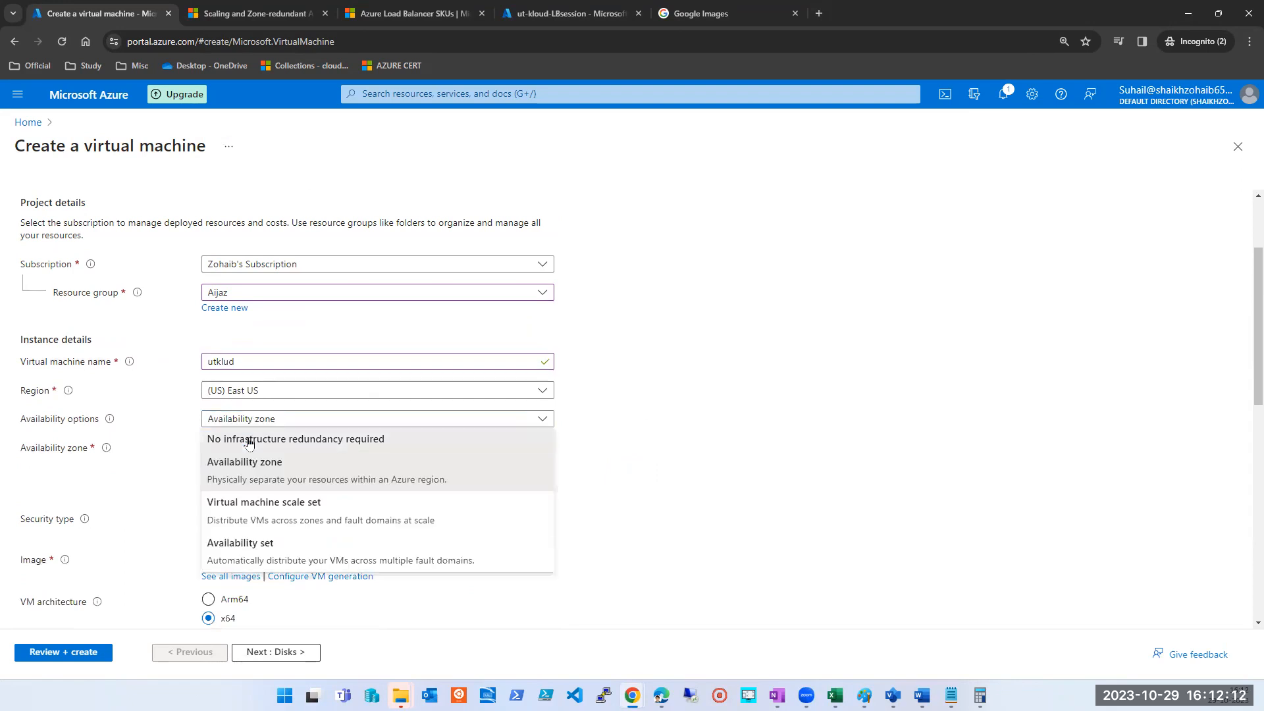
left_click(249, 437)
left_click(479, 446)
left_click(227, 464)
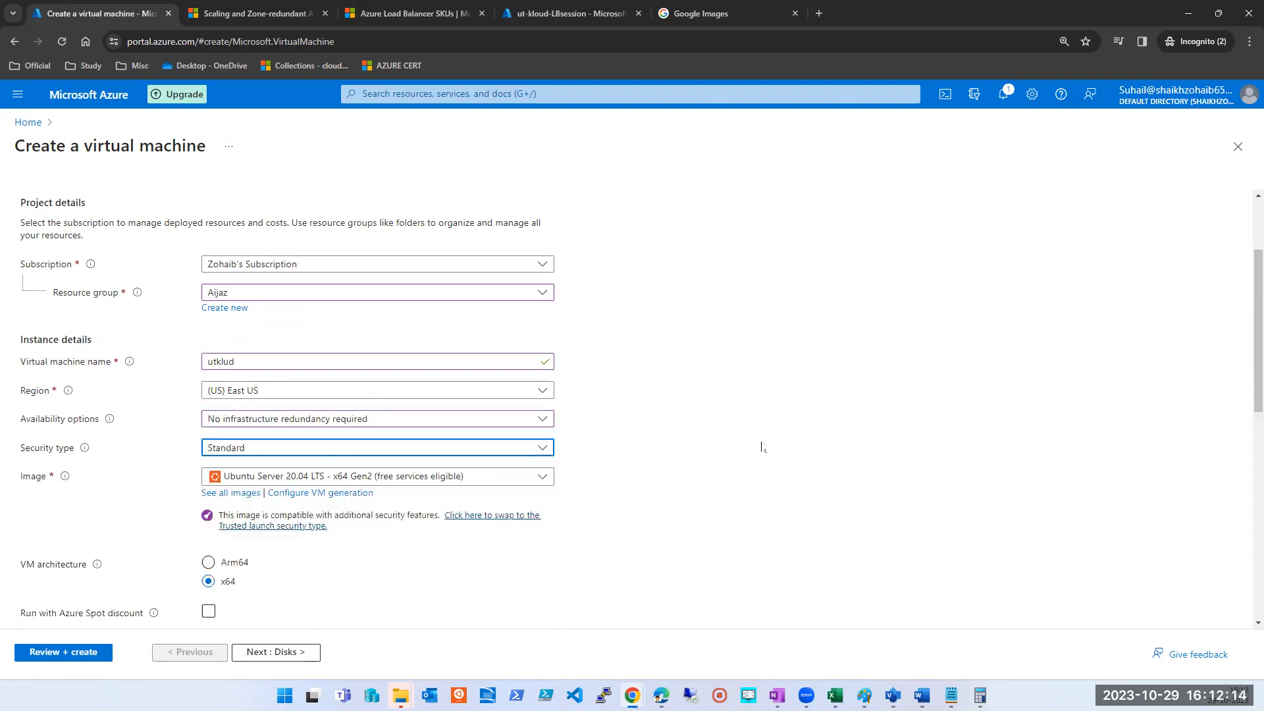
Step: Use the shared image windowswebversionutkloud for the utklud virtual machine
left_click(221, 500)
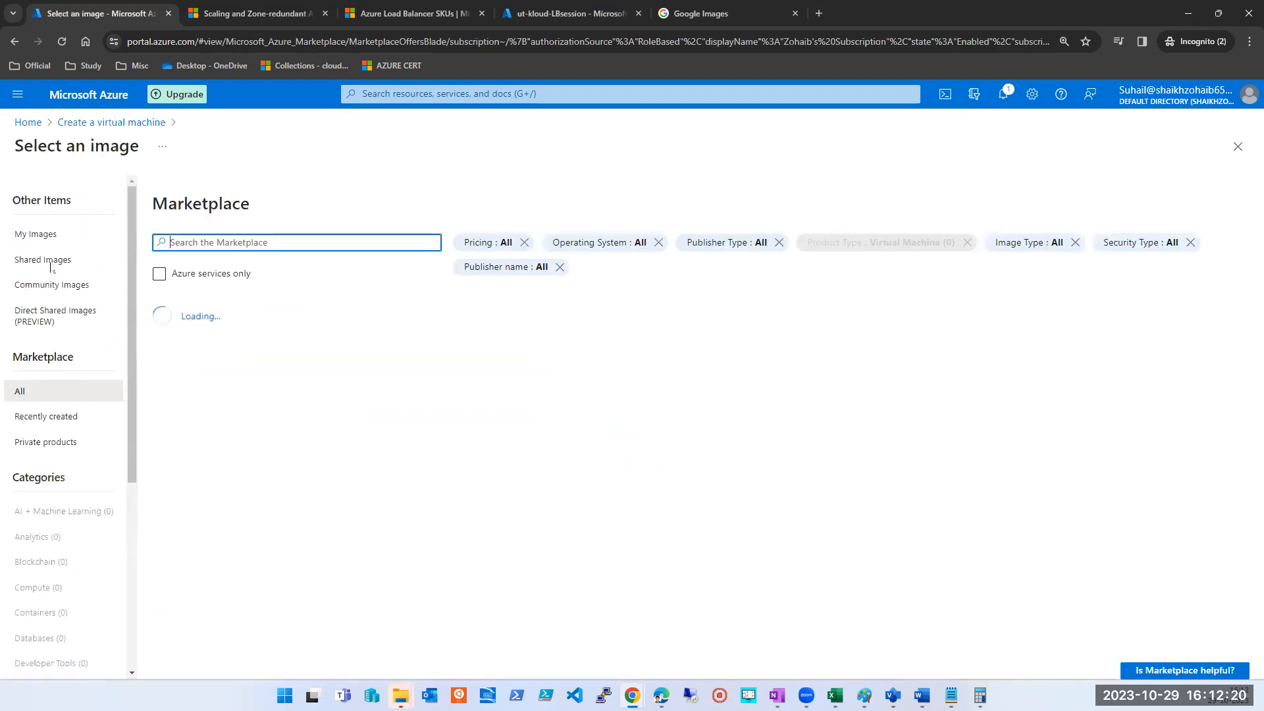
left_click(36, 263)
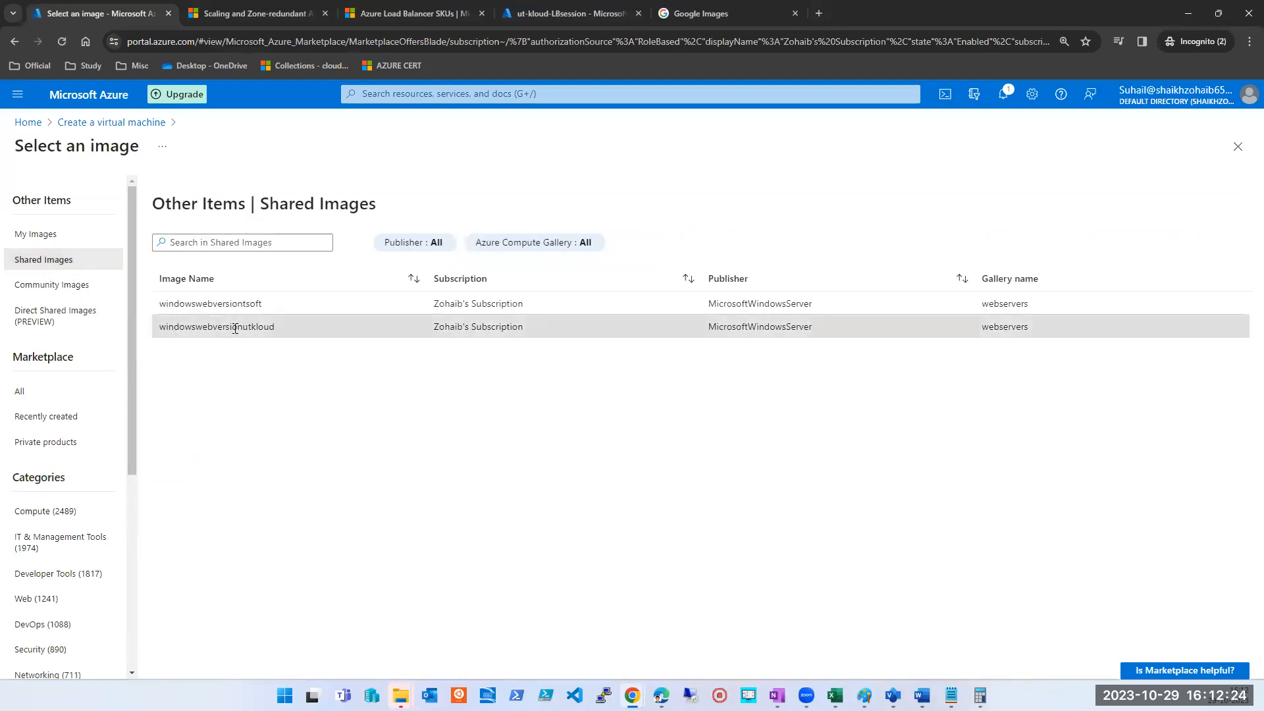
left_click(235, 328)
Step: Allow inbound HTTP (80), HTTPS (443) and SSH (22) traffic in addition to RDP (3389)
scroll(685, 497, "down", 5)
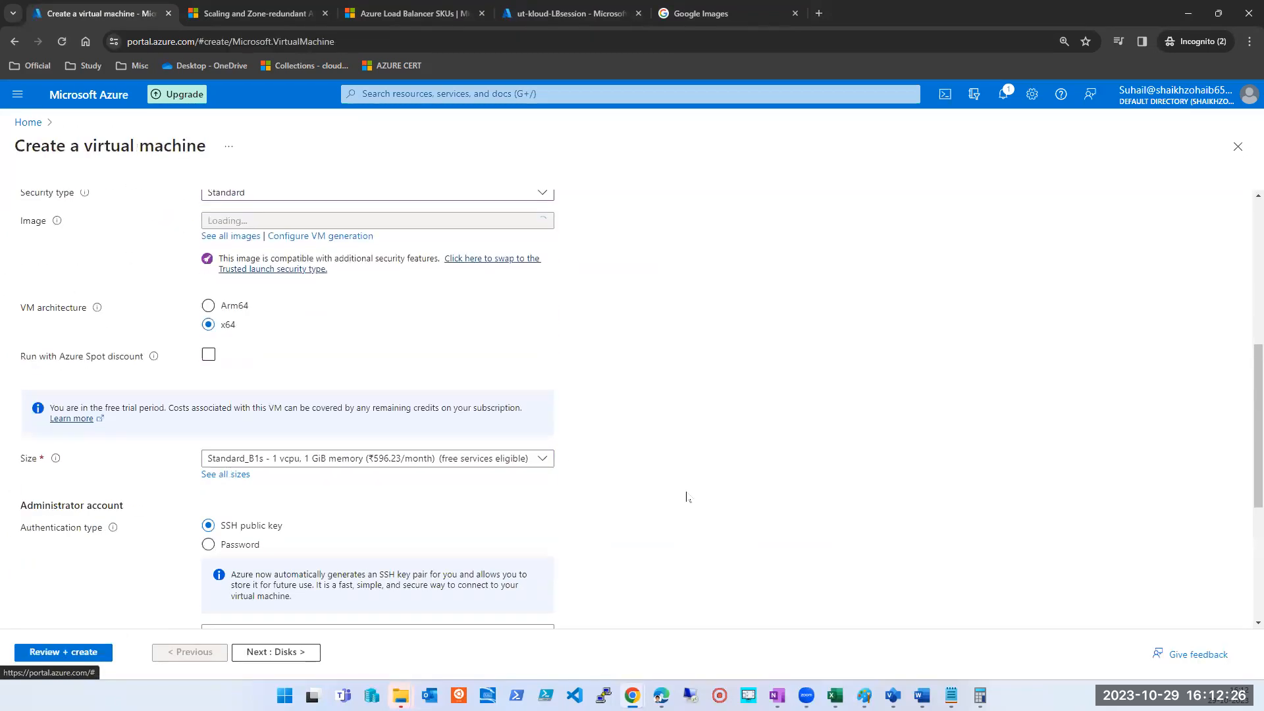
left_click(240, 542)
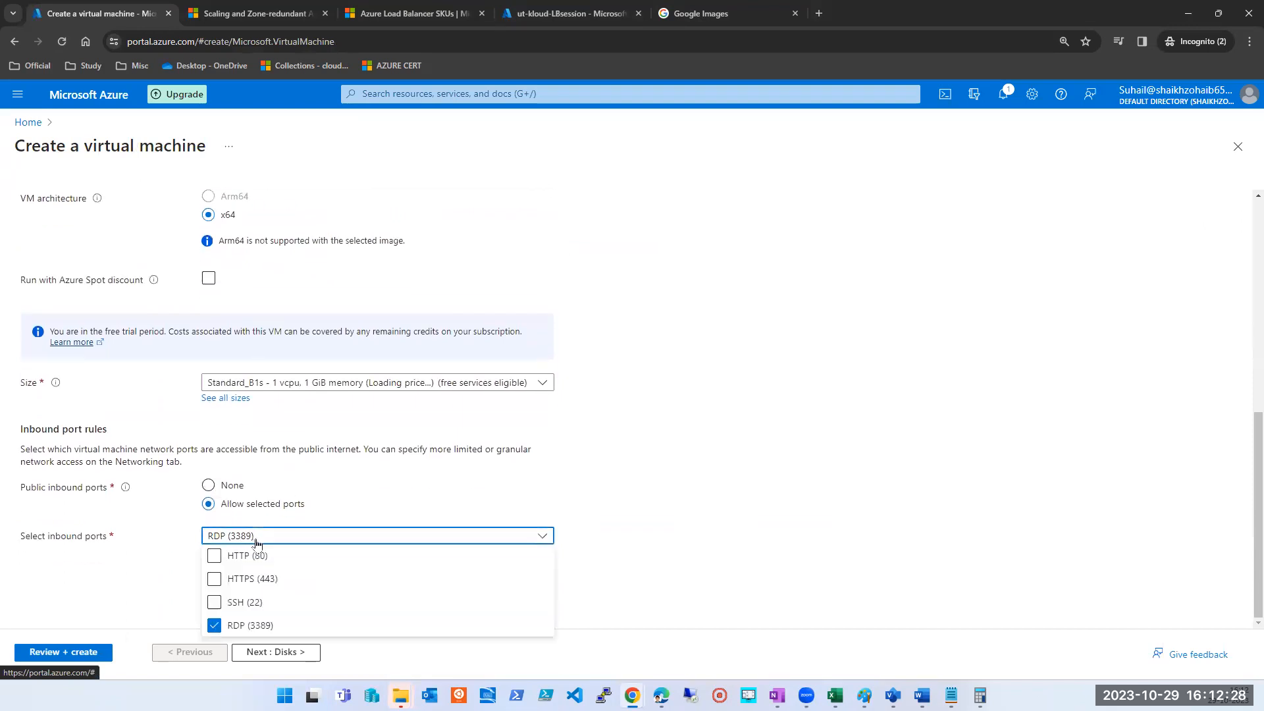
left_click(244, 556)
left_click(245, 579)
left_click(245, 578)
left_click(150, 598)
left_click(296, 545)
left_click(266, 579)
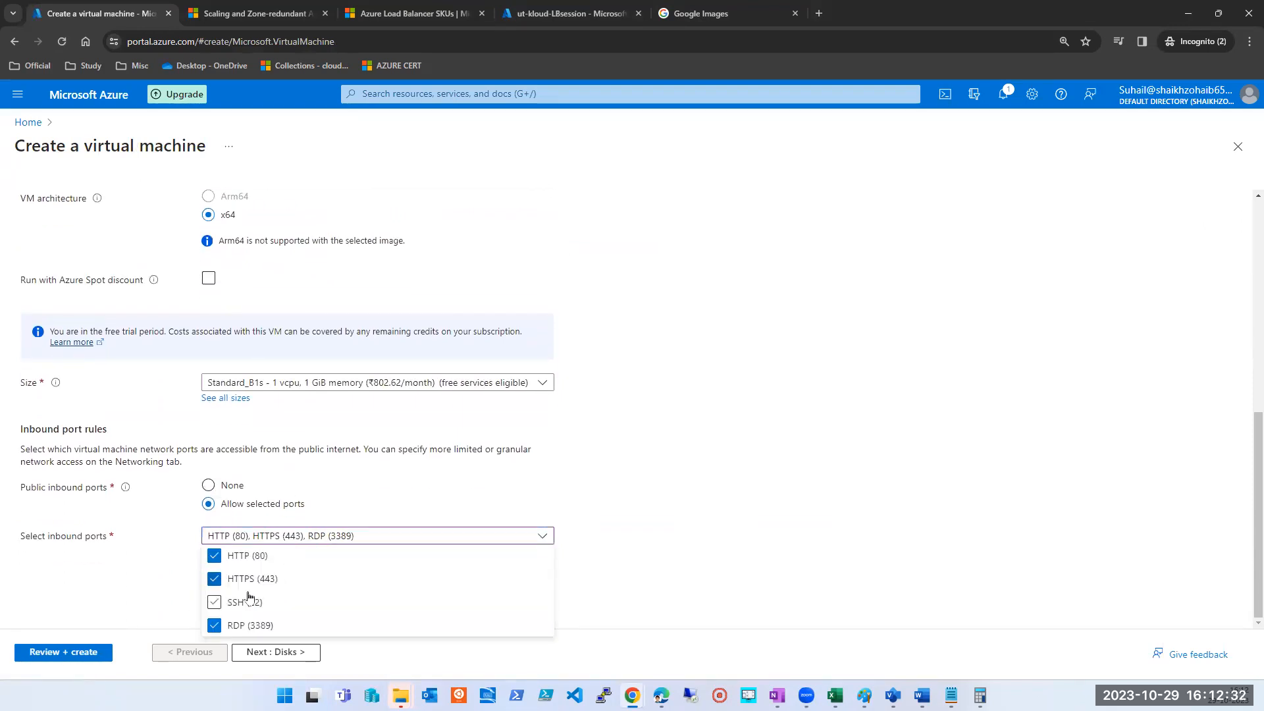
left_click(53, 583)
Step: Keep the default disk settings and review the virtual network, subnet and port settings on the networking page
left_click(284, 653)
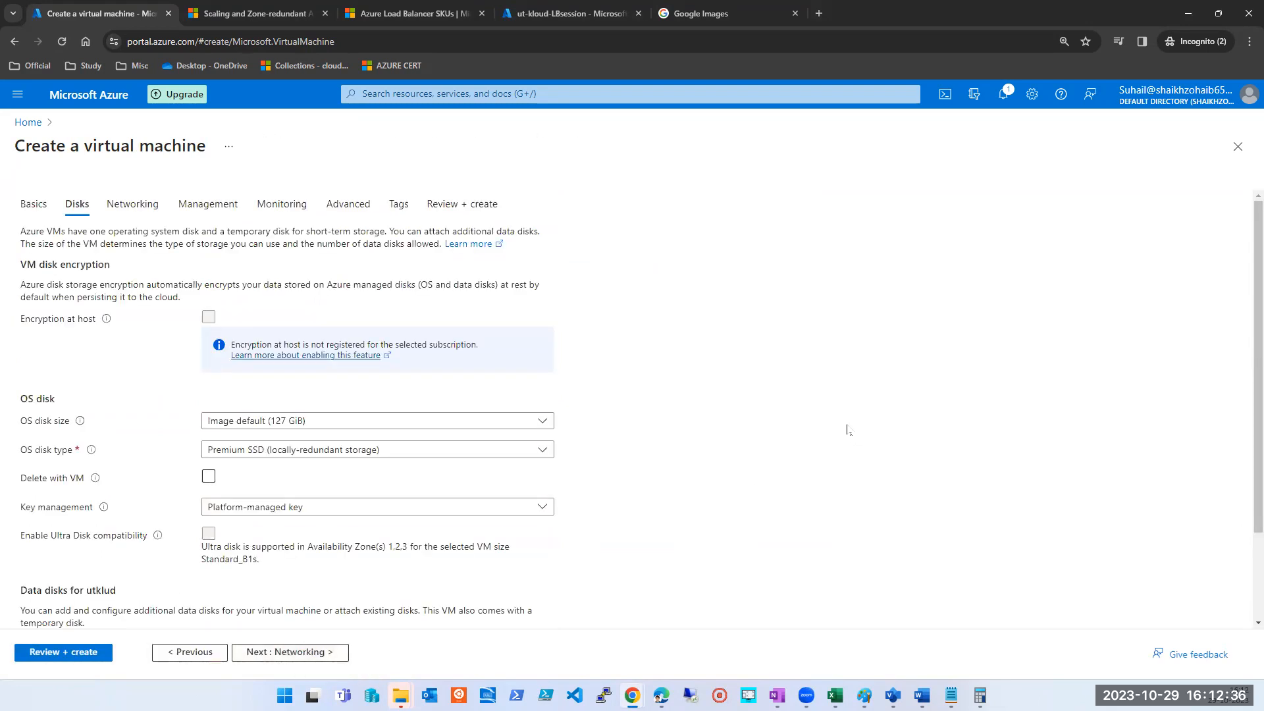
left_click(134, 205)
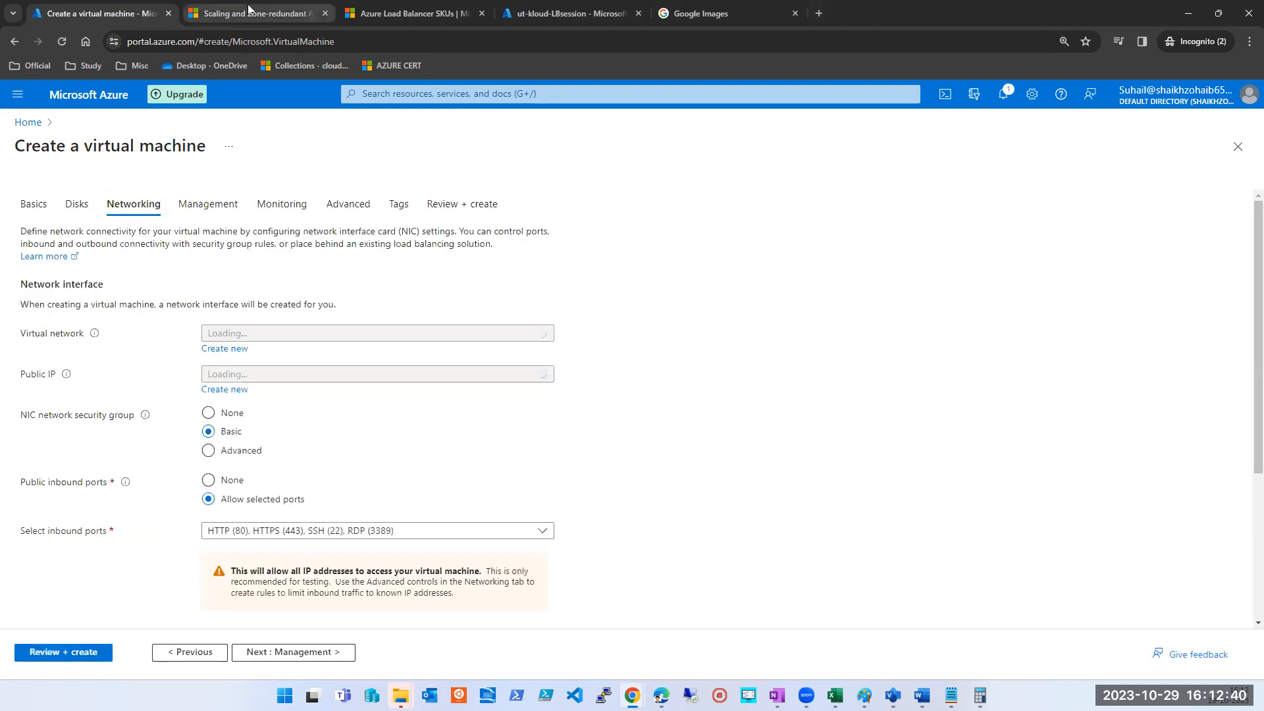
left_click(296, 9)
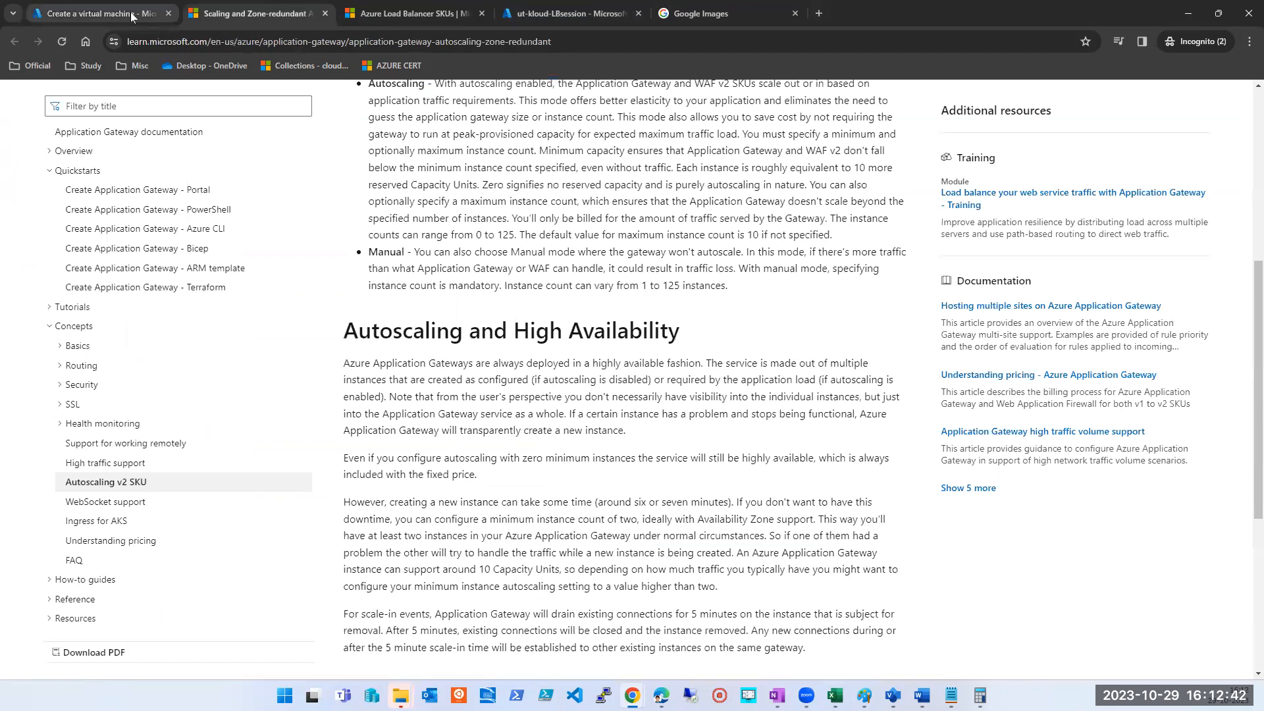
left_click(106, 13)
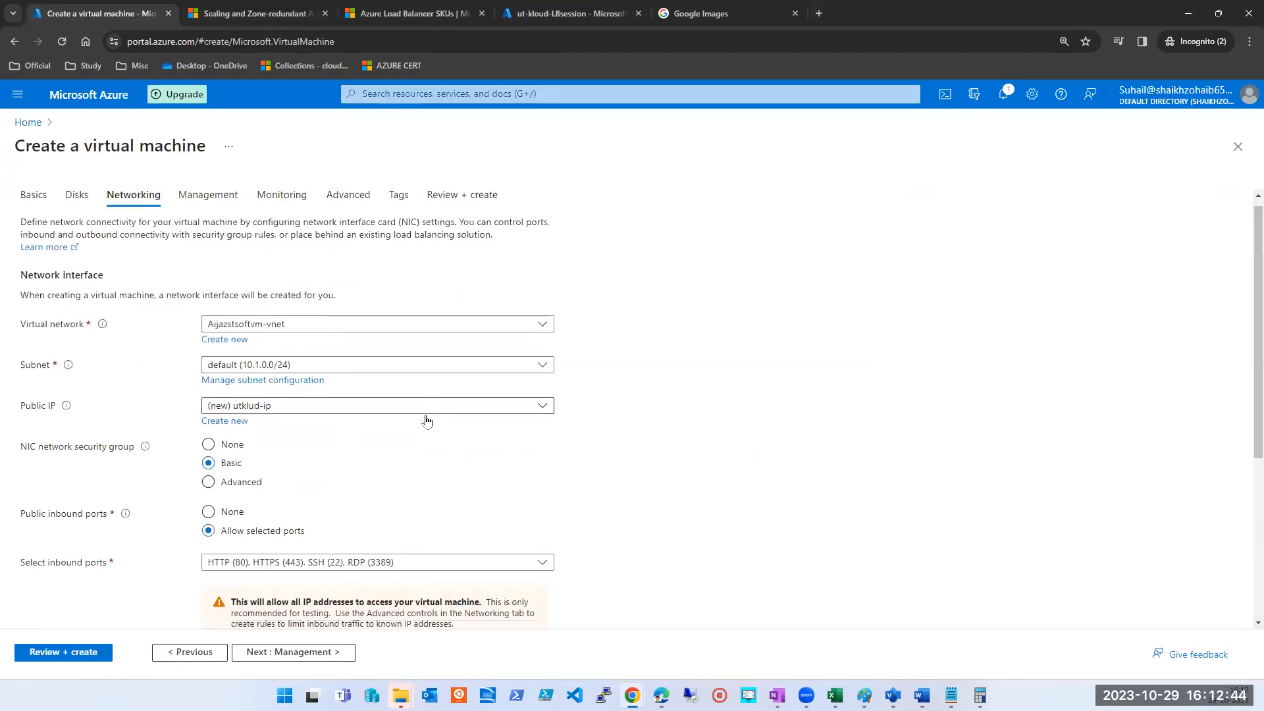
scroll(422, 415, "down", 4)
scroll(395, 396, "up", 2)
scroll(396, 396, "up", 1)
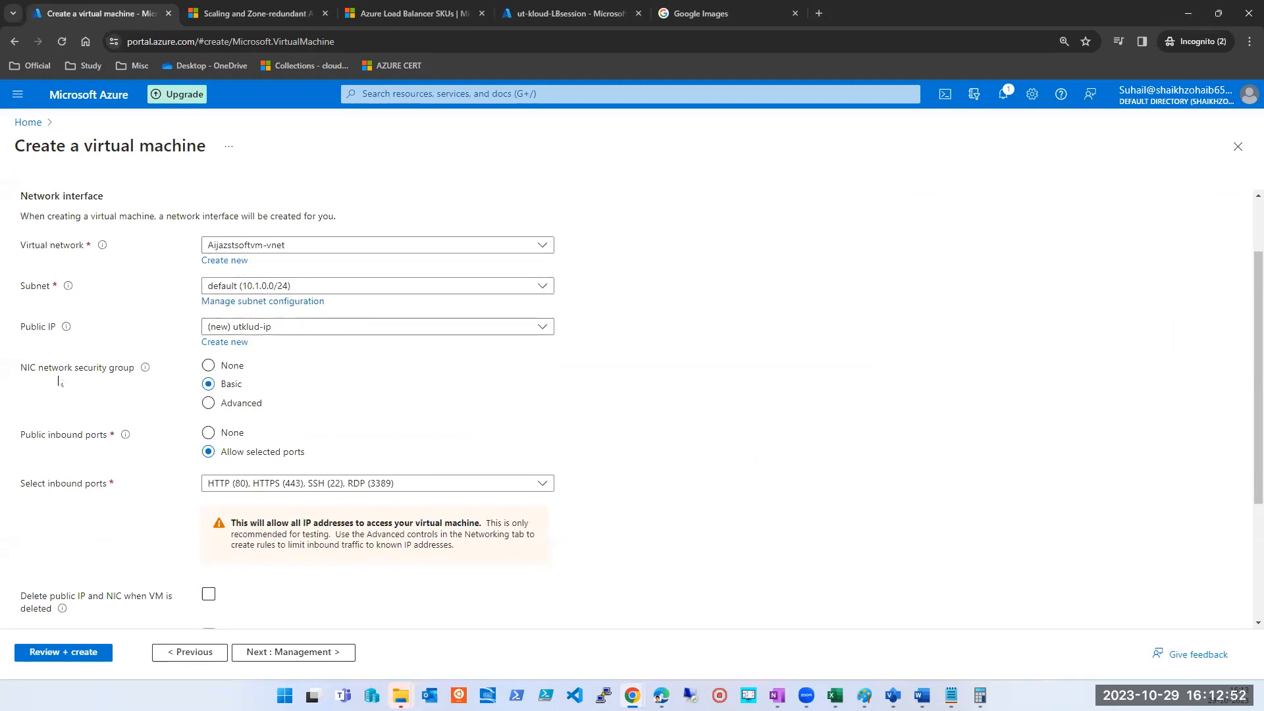
Step: Try None as the public IP, and restore the new utklud-ip address
left_click(371, 331)
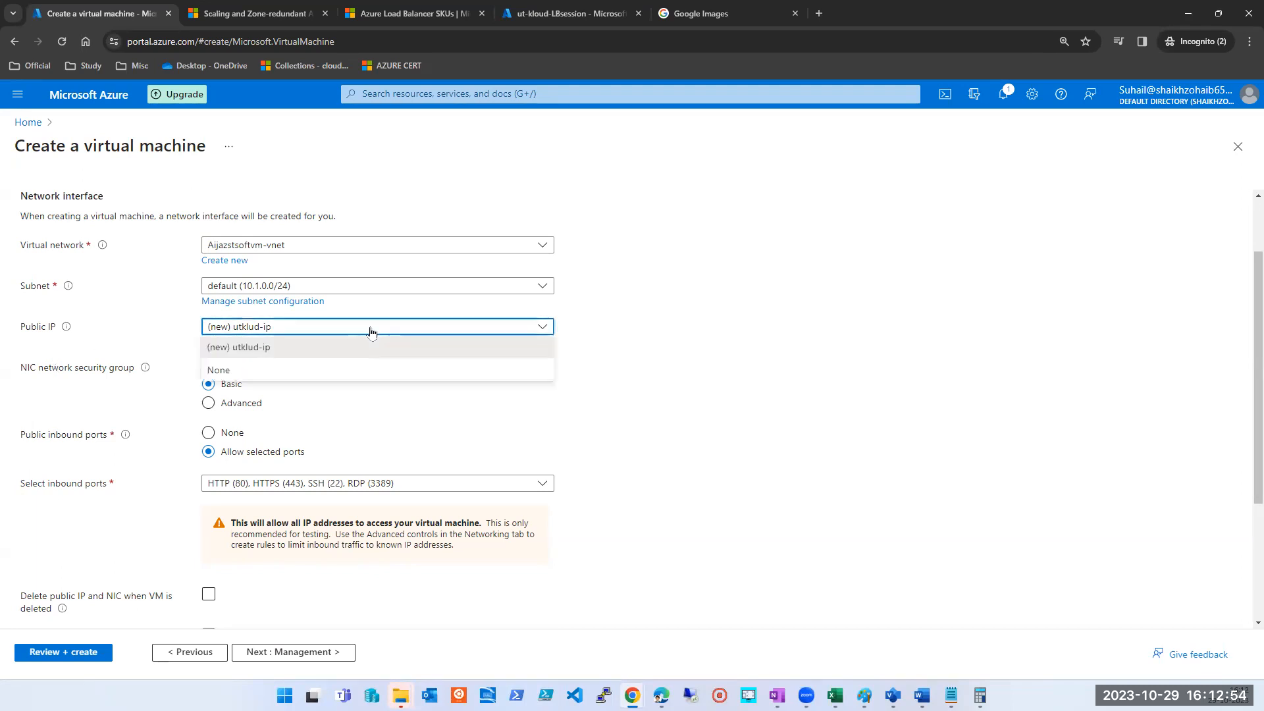
left_click(233, 370)
left_click(461, 327)
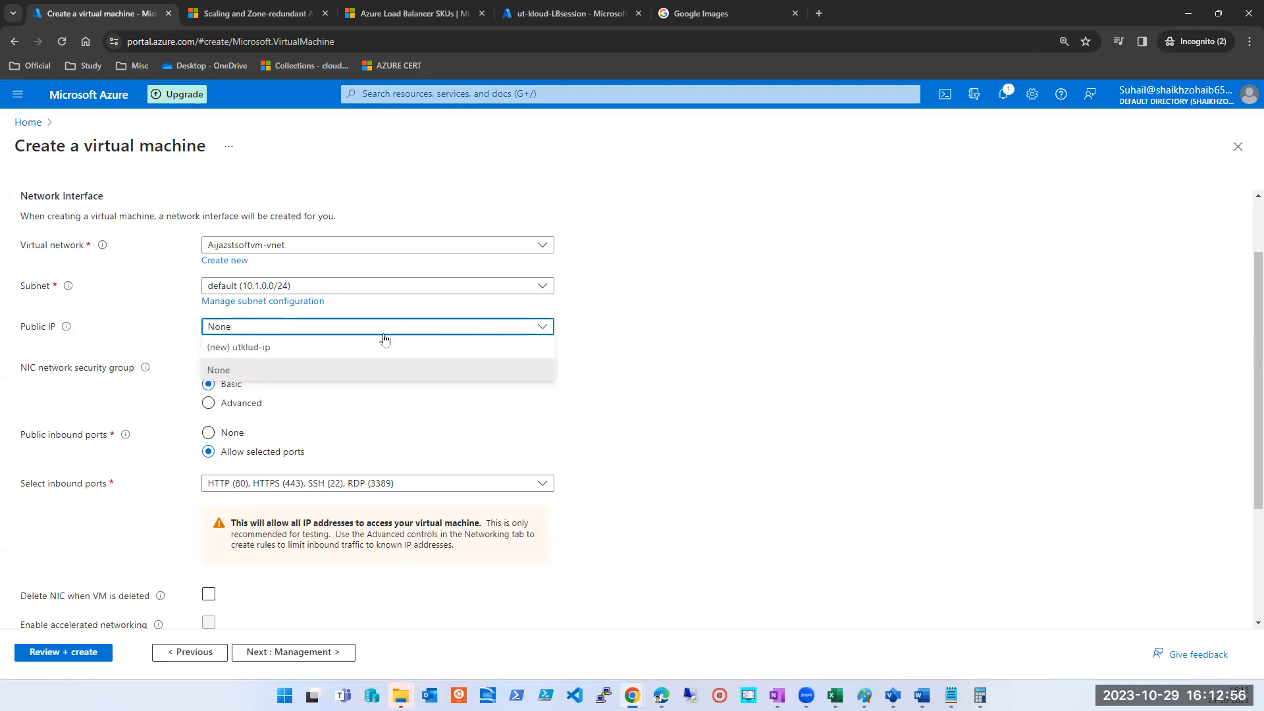
left_click(270, 344)
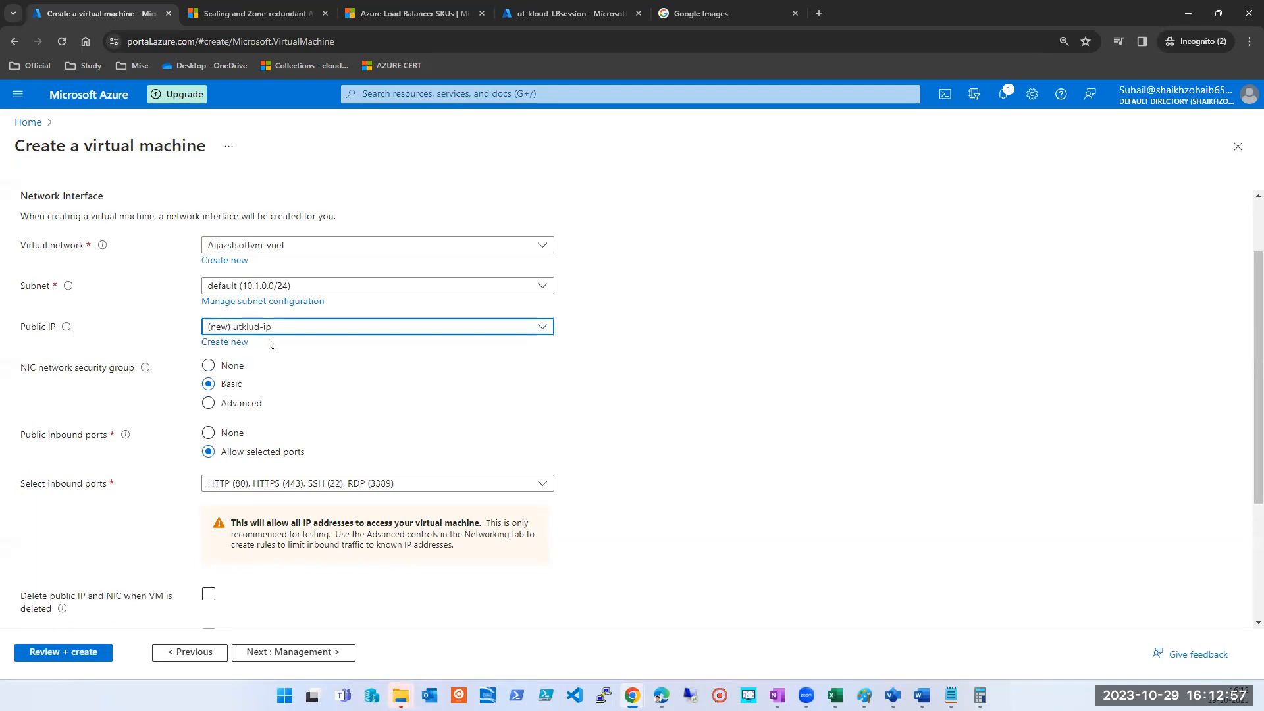
Step: Validate and create the utklud virtual machine, and check its deployment progress in the notifications
left_click(84, 653)
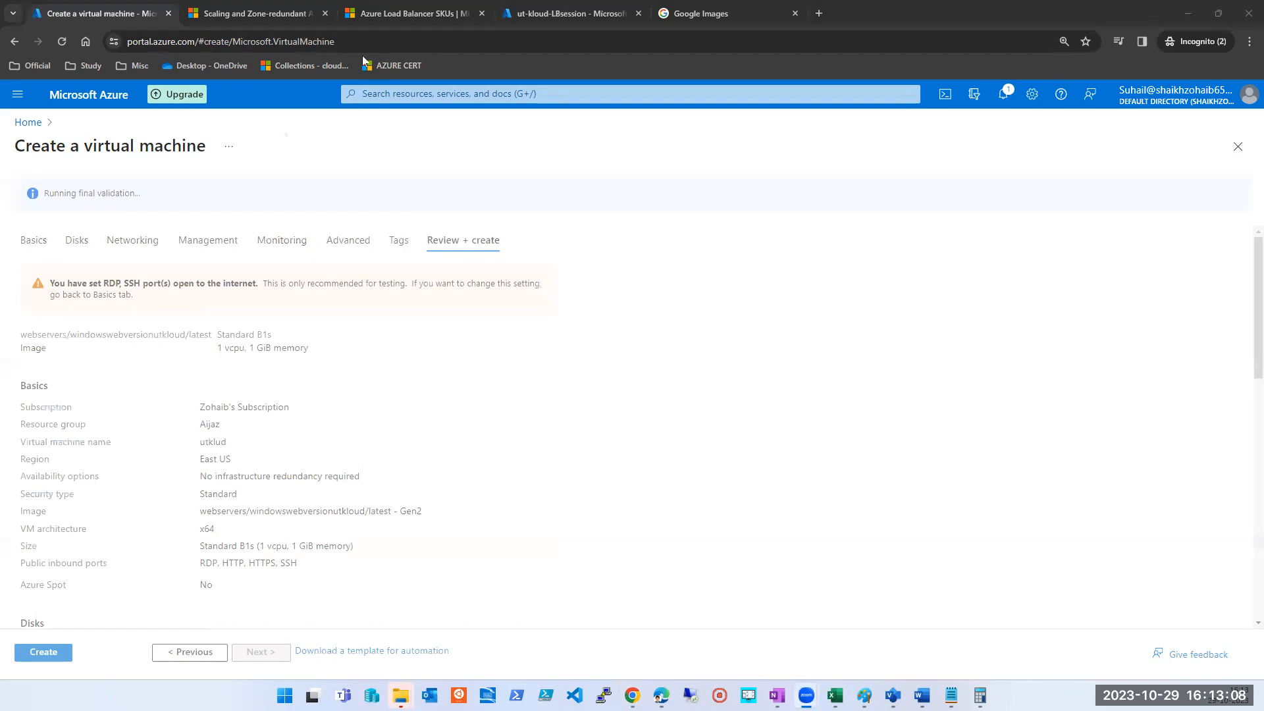
left_click(31, 654)
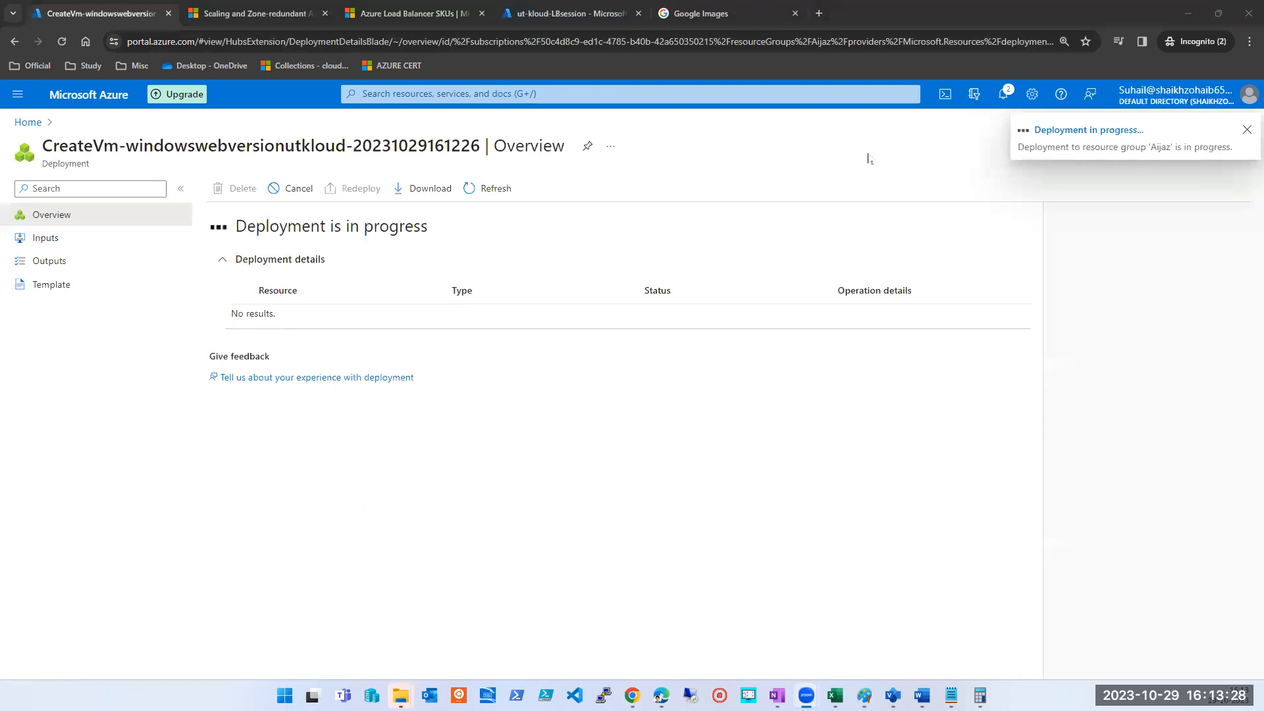
left_click(503, 21)
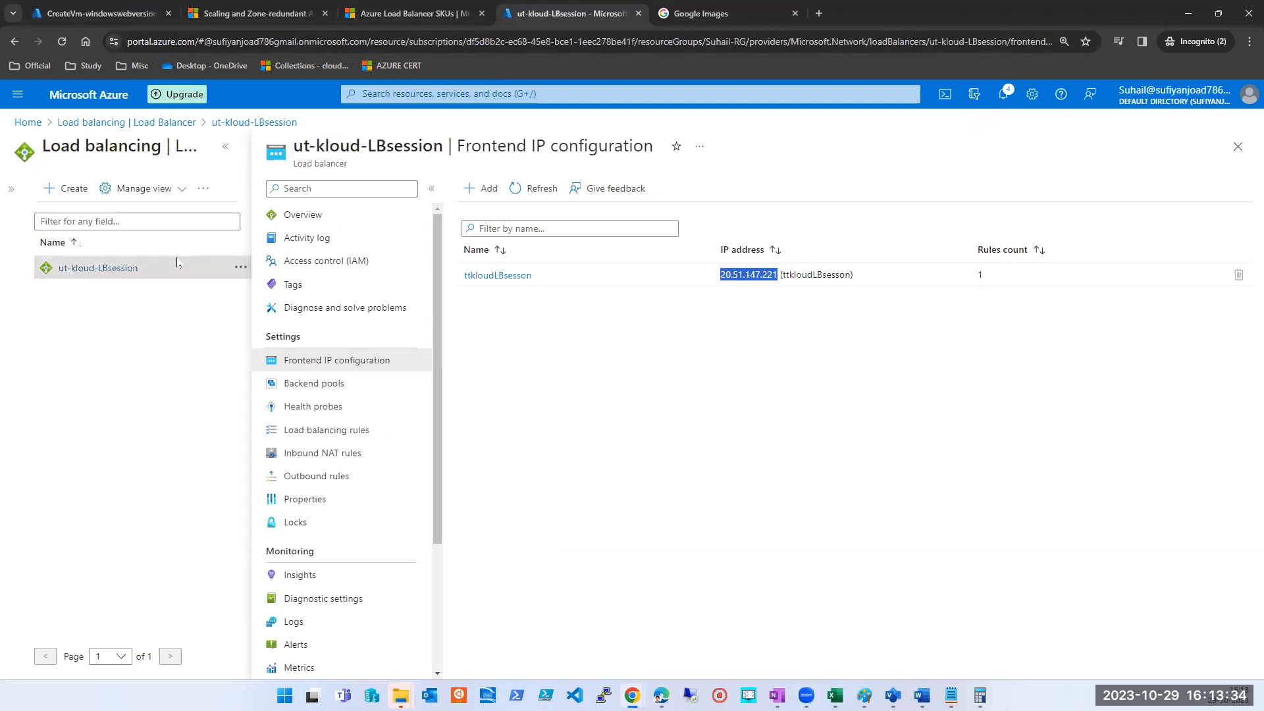
left_click(101, 14)
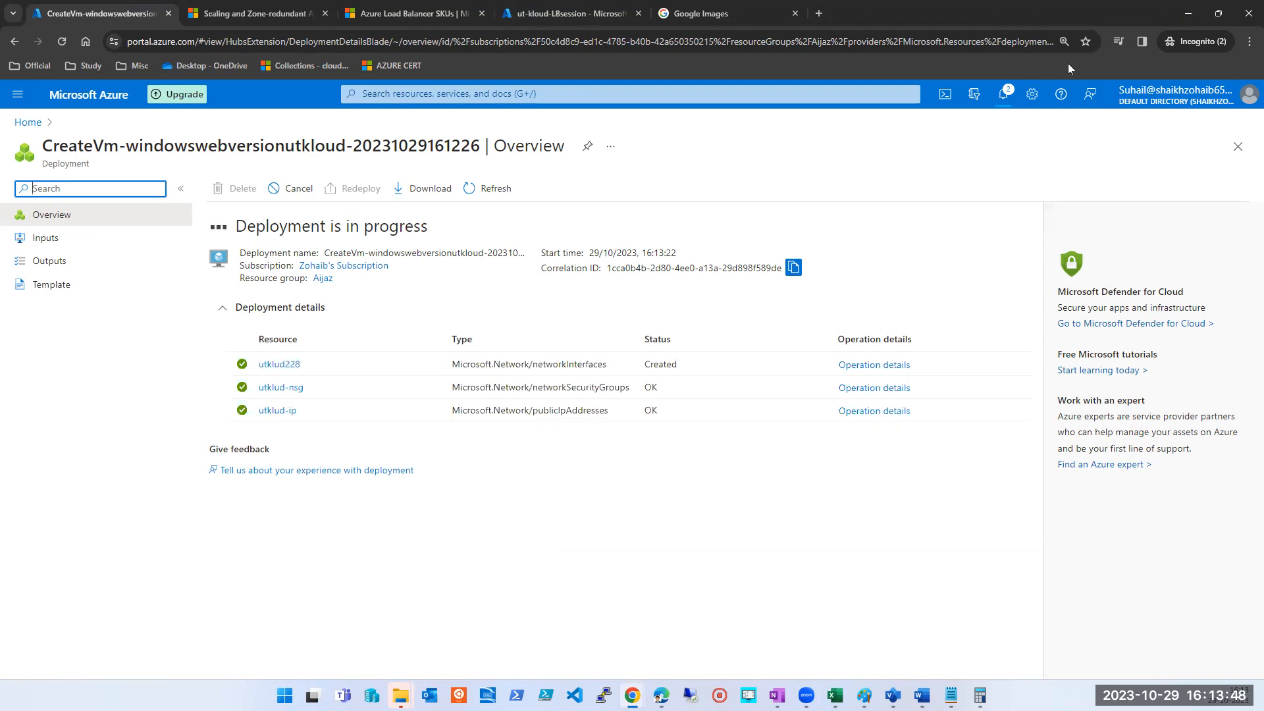
left_click(1004, 94)
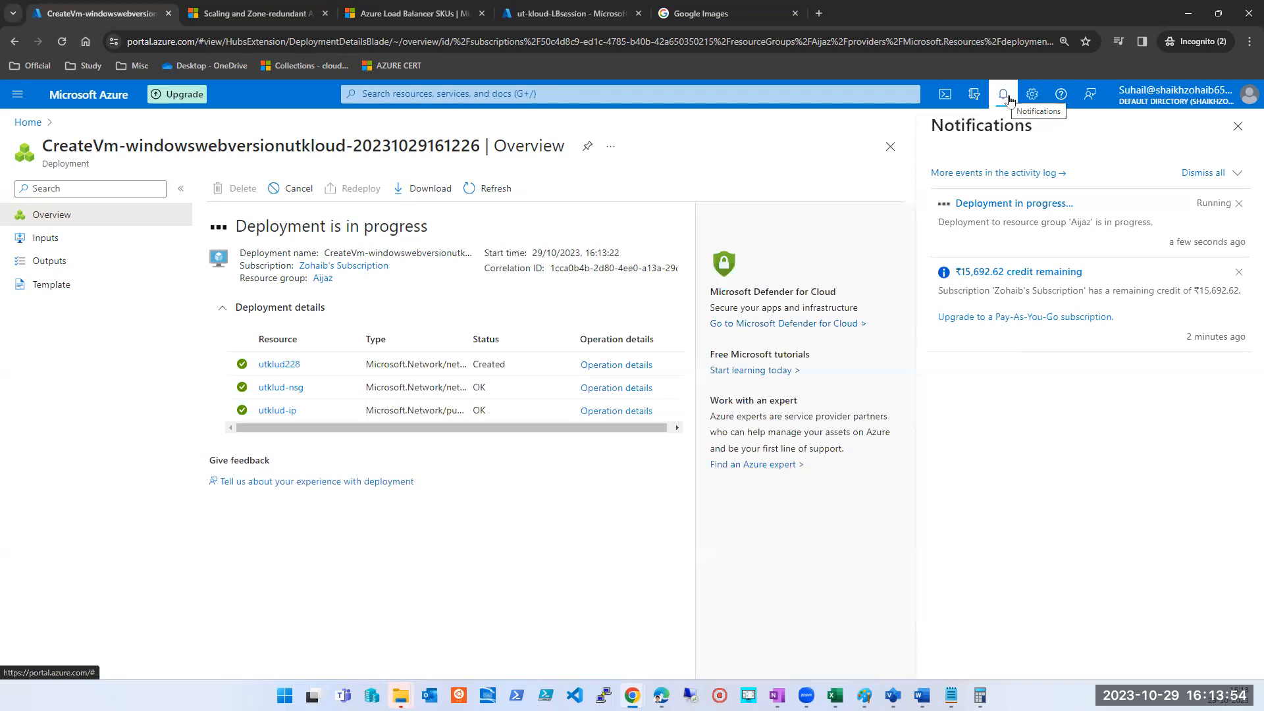
left_click(1238, 125)
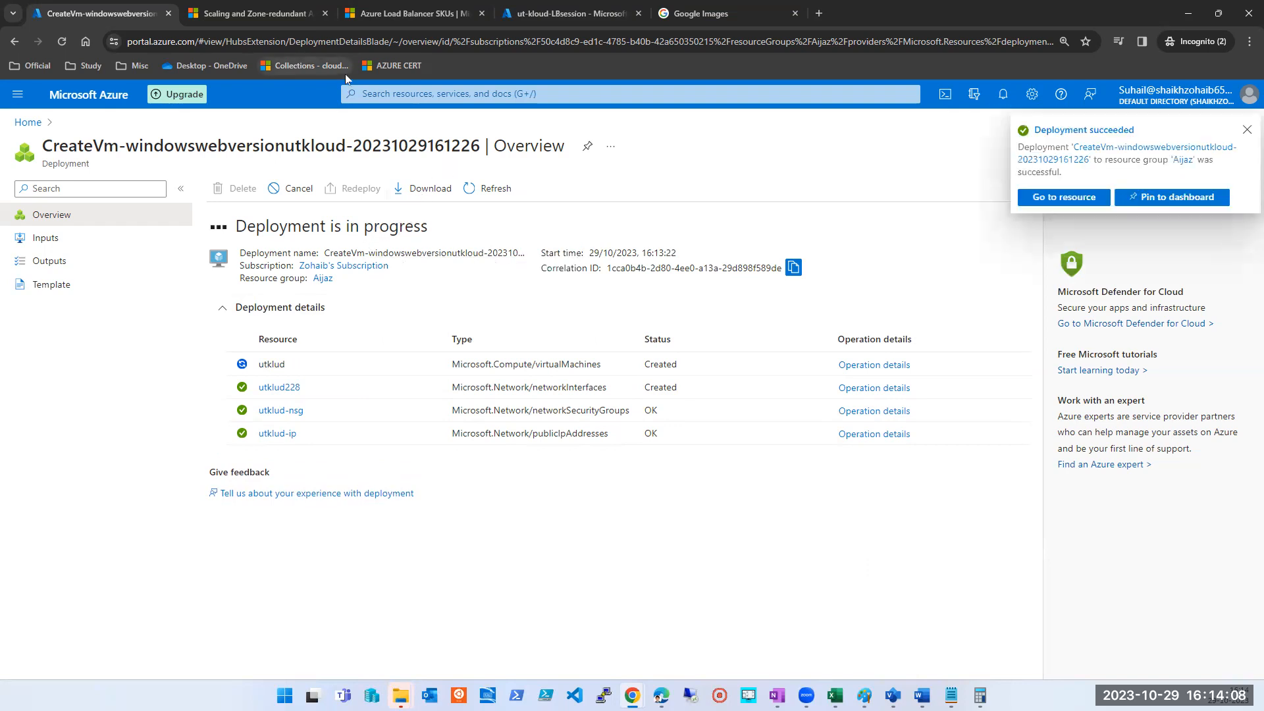
Step: Open the deployed utklud virtual machine and copy its public IP address
left_click(258, 435)
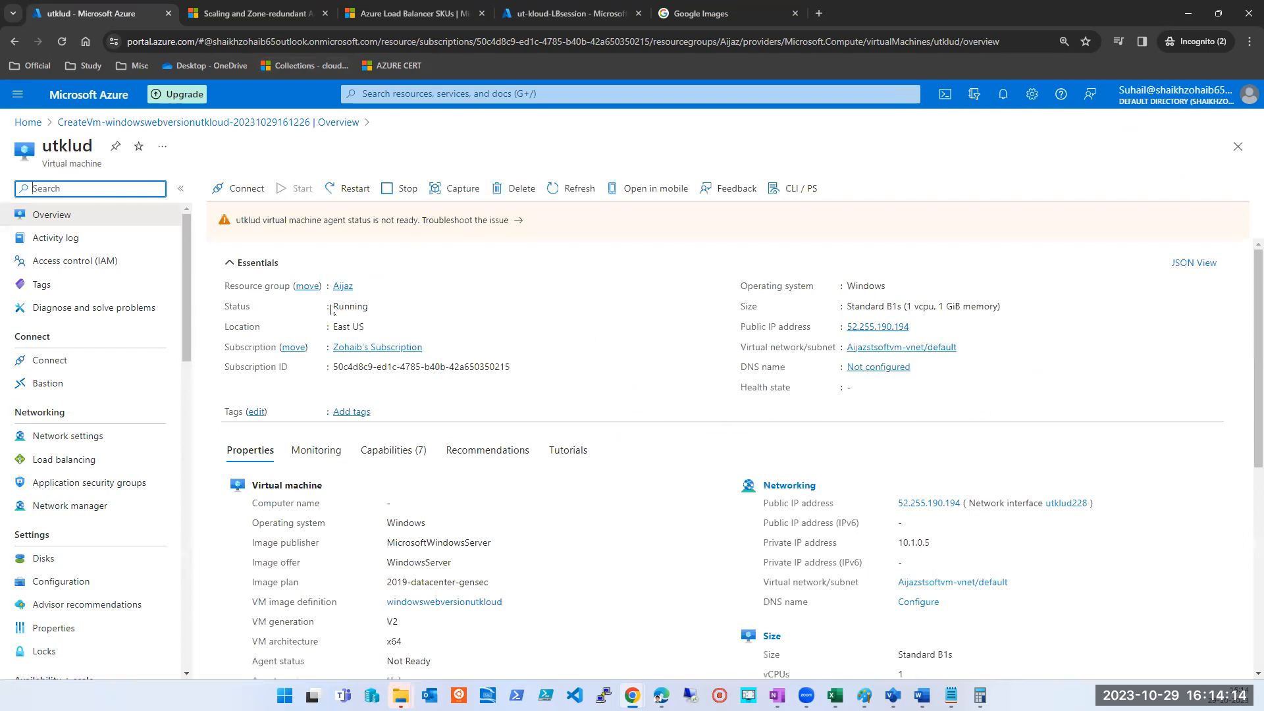
left_click(917, 327)
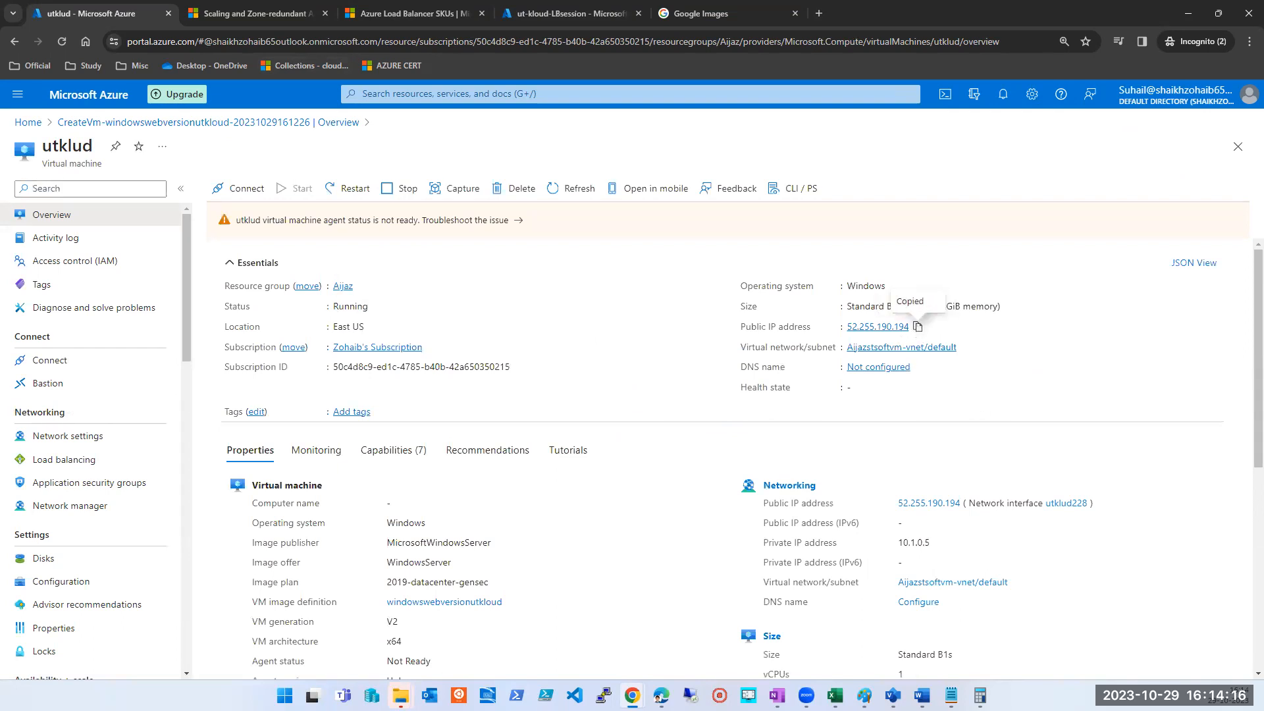
key("super+r")
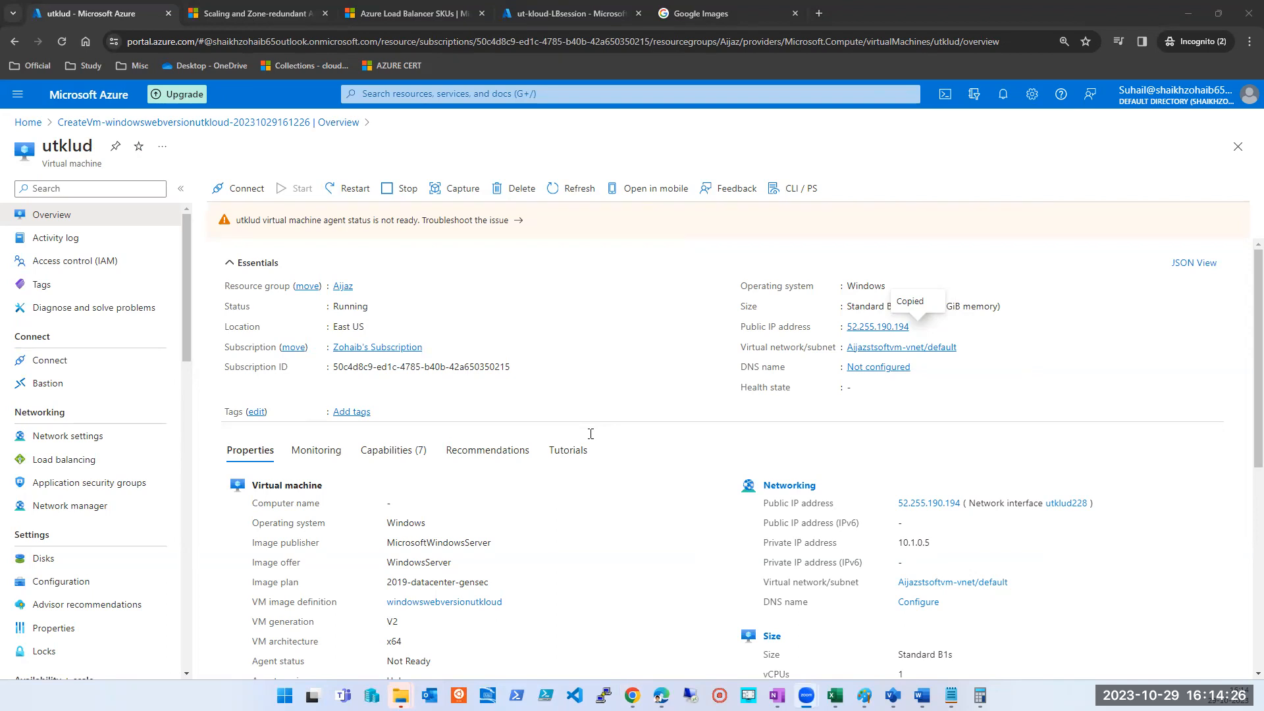
Step: Delete all resources in the utklud machine's resource group, applying force delete and confirming with "delete"
left_click(341, 287)
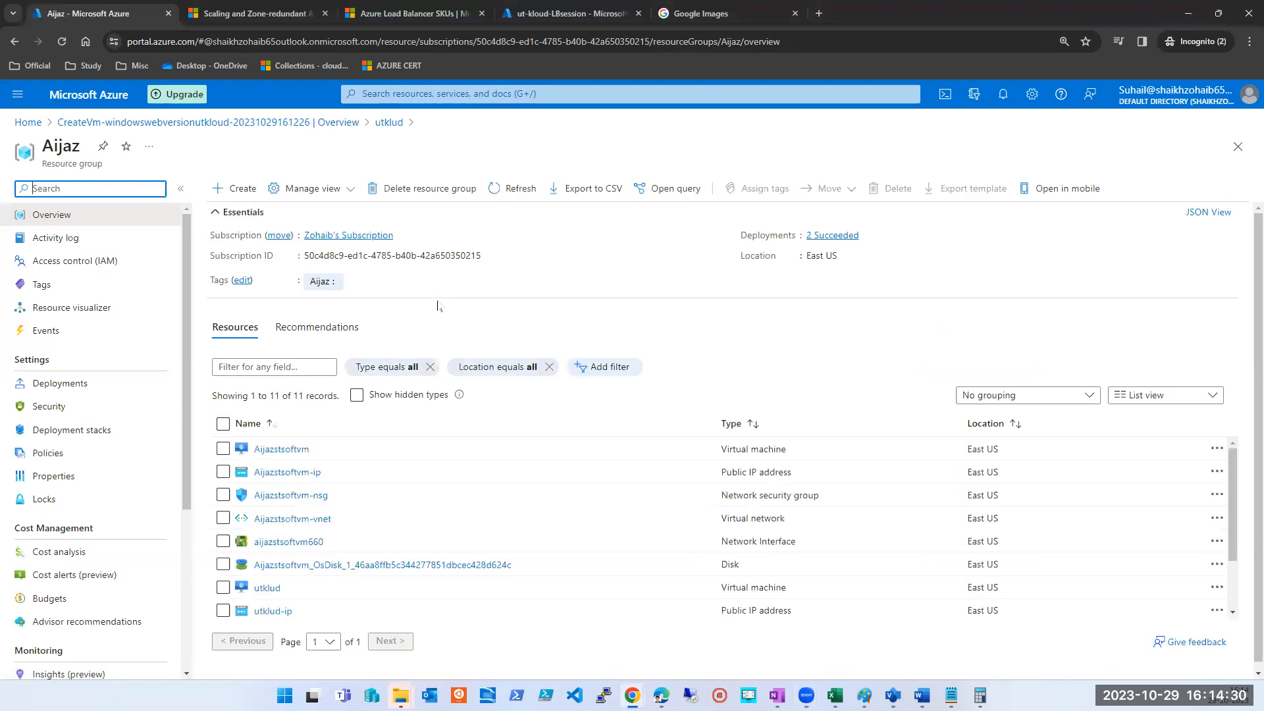
left_click(223, 424)
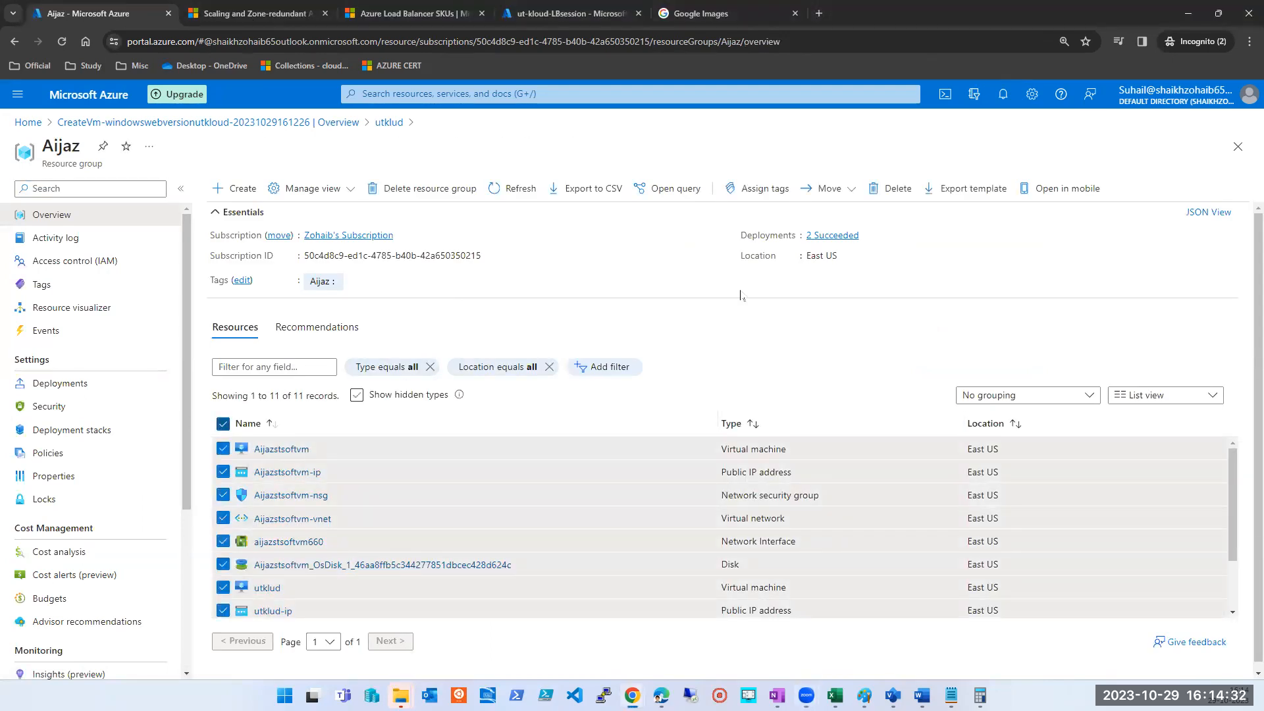
left_click(888, 189)
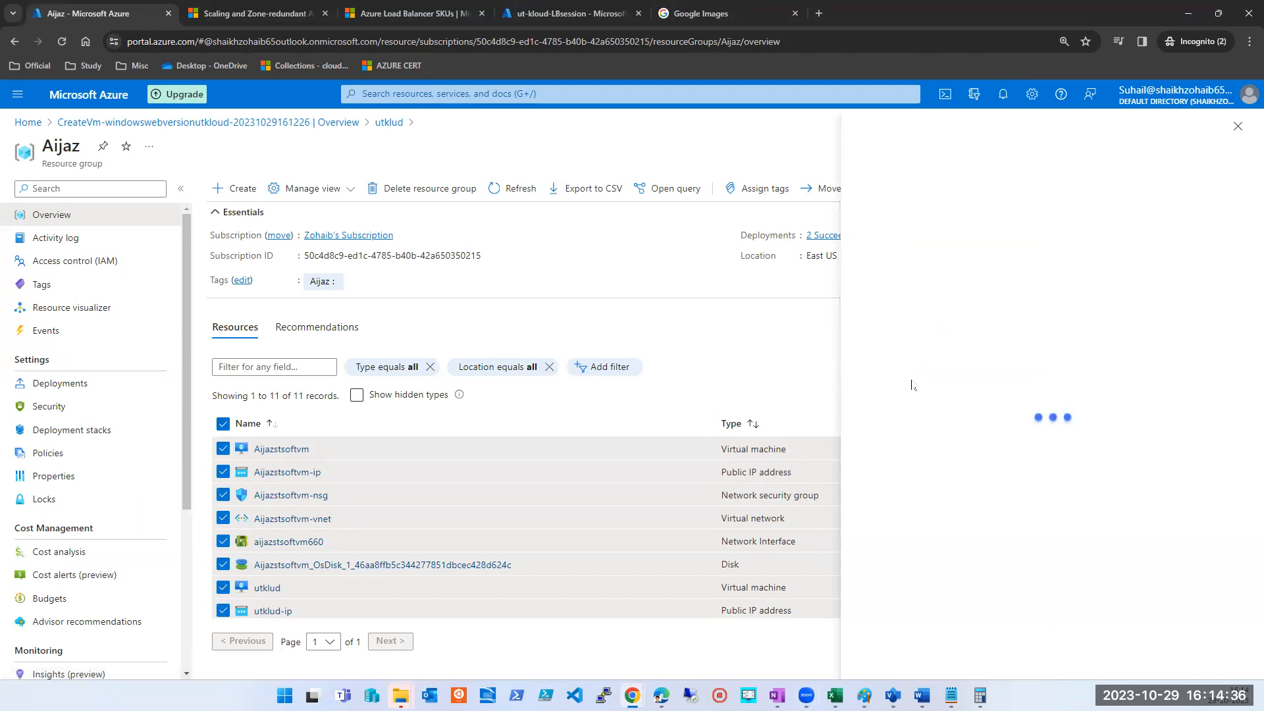
left_click(861, 582)
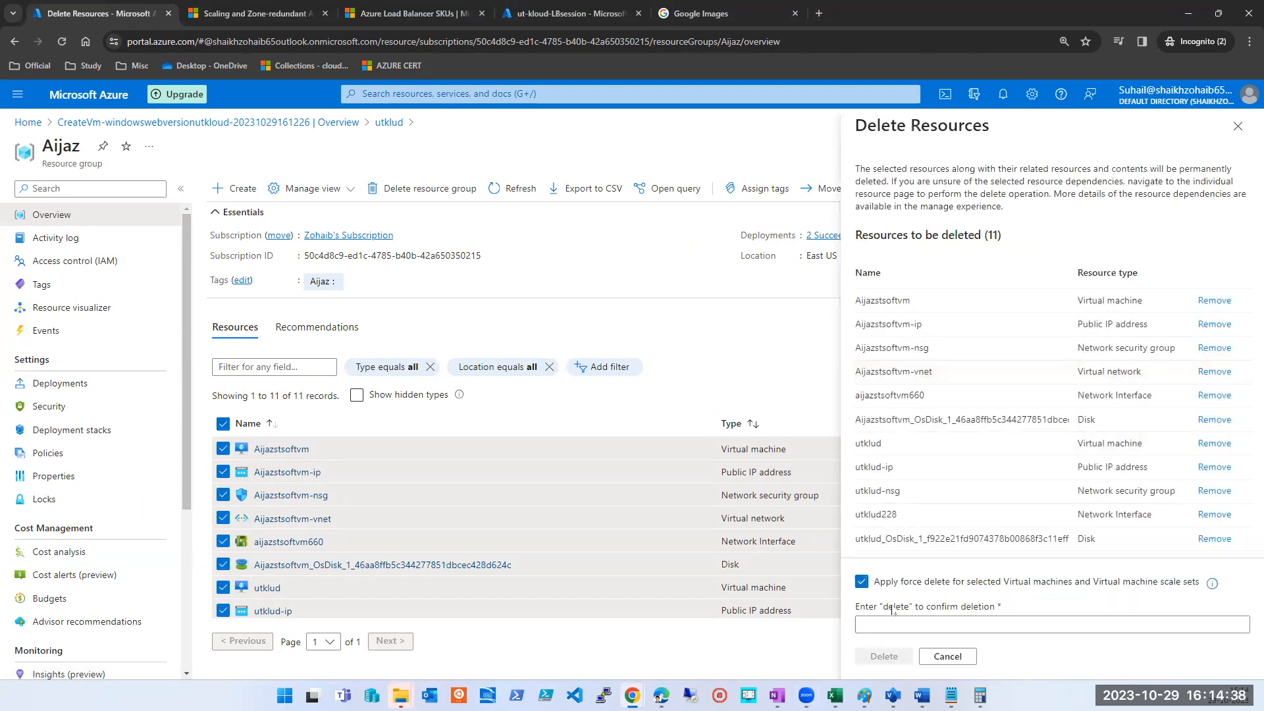
left_click(891, 627)
type("delete")
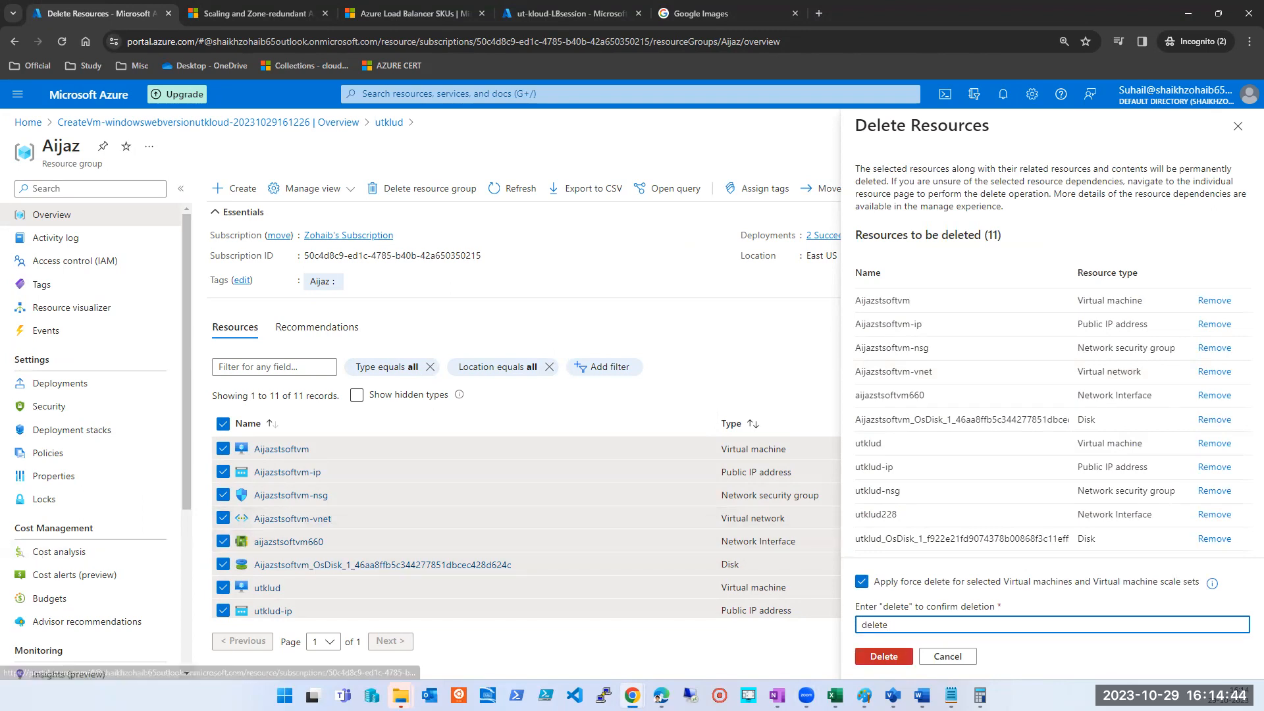
key("alt+Tab")
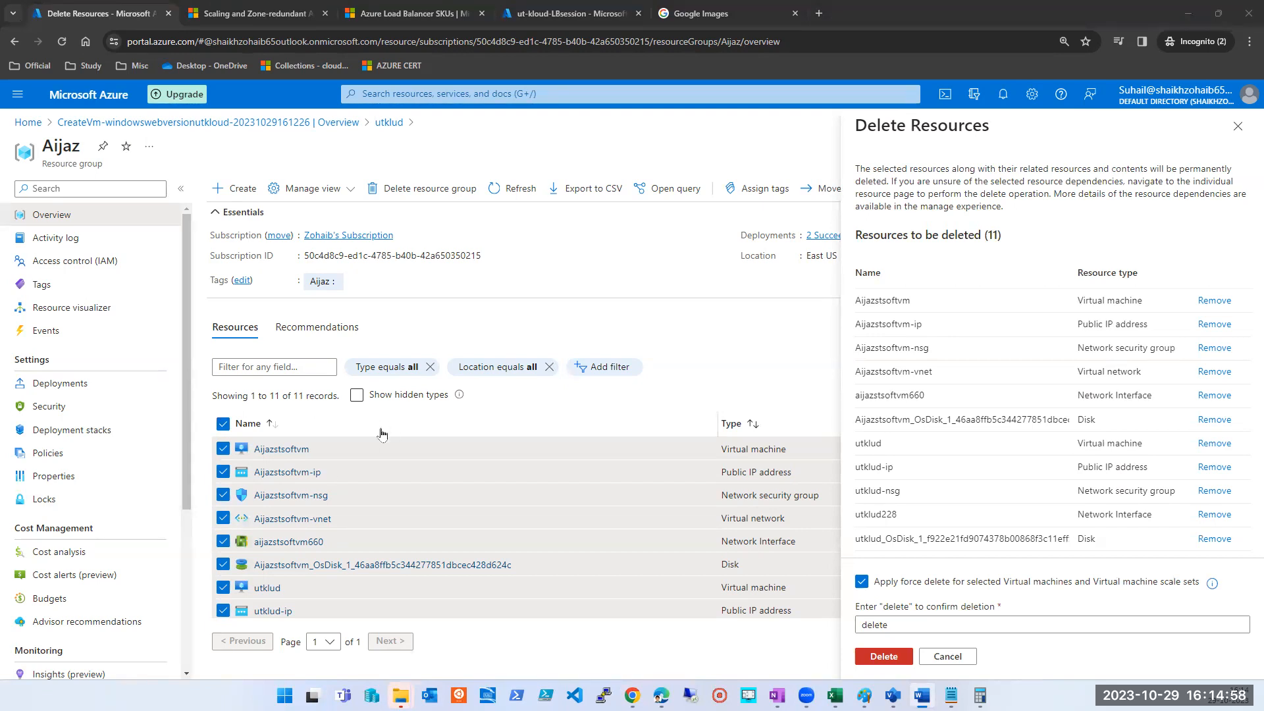
left_click(900, 658)
left_click(1051, 454)
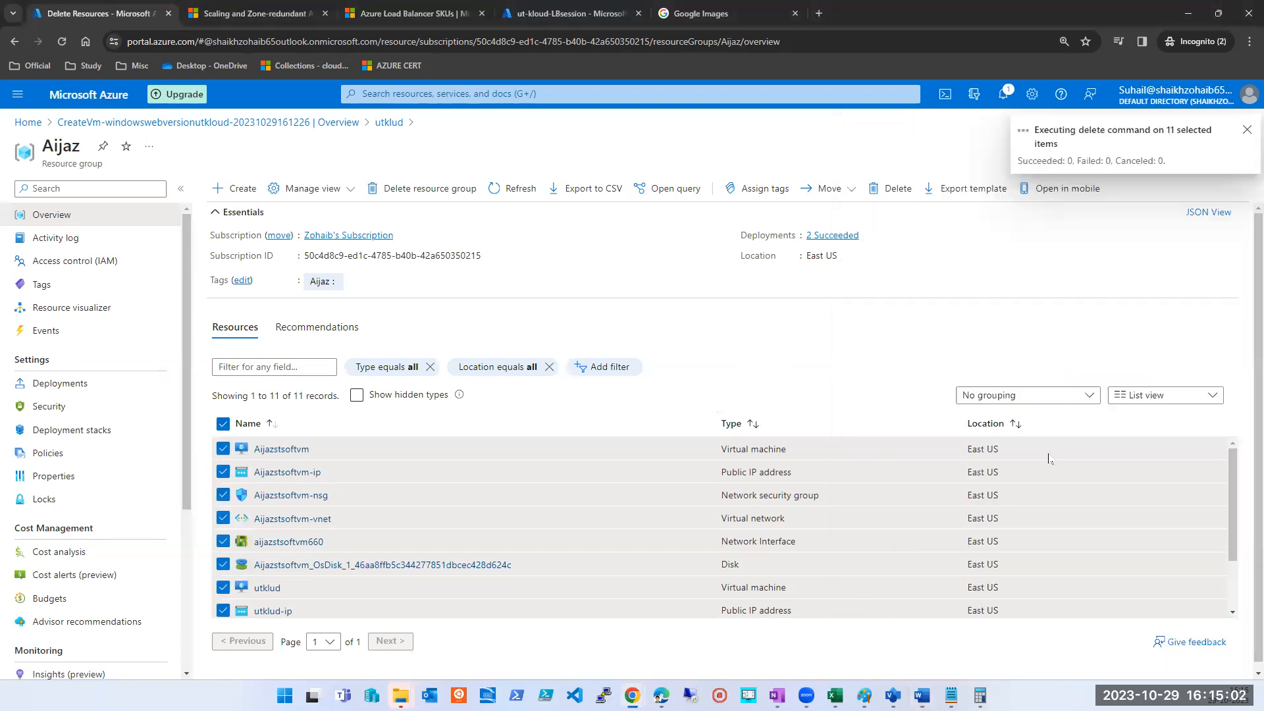
Step: Close the deleted machine's portal page and the scaling article, and open the resource group of the ut-kloud-LBsession load balancer
left_click(167, 16)
left_click(167, 16)
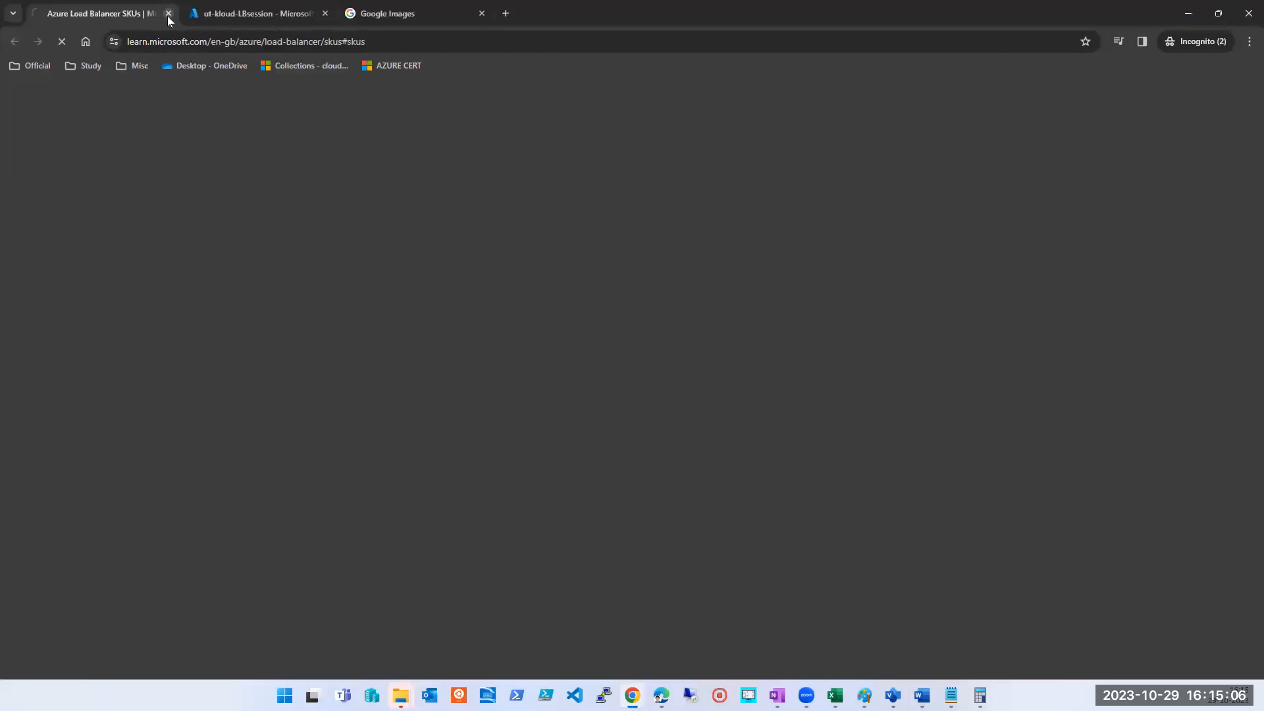
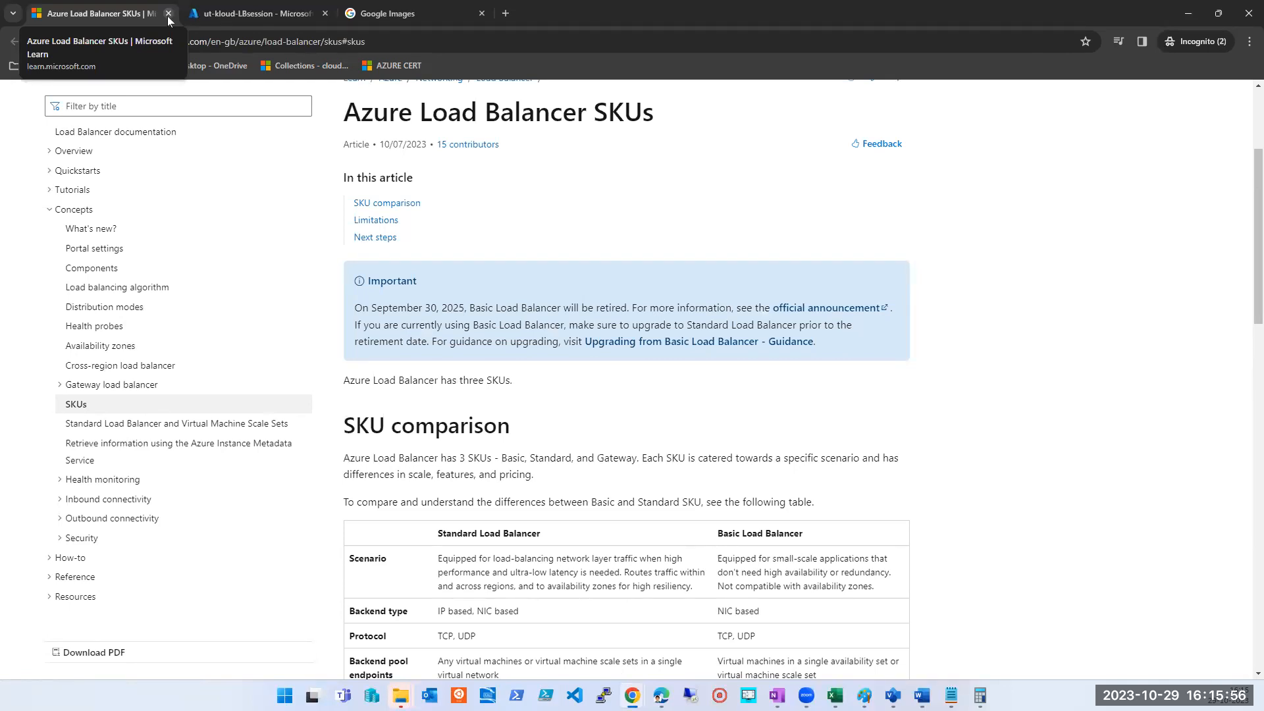
left_click(197, 12)
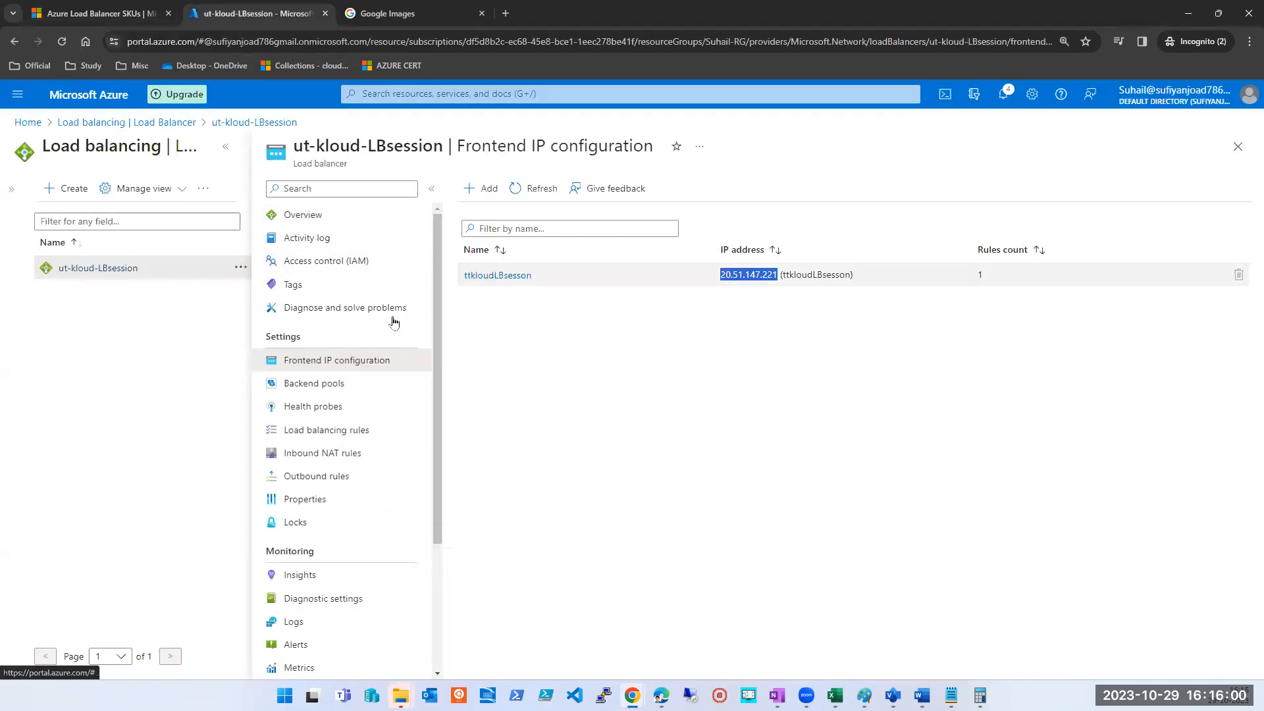
left_click(100, 125)
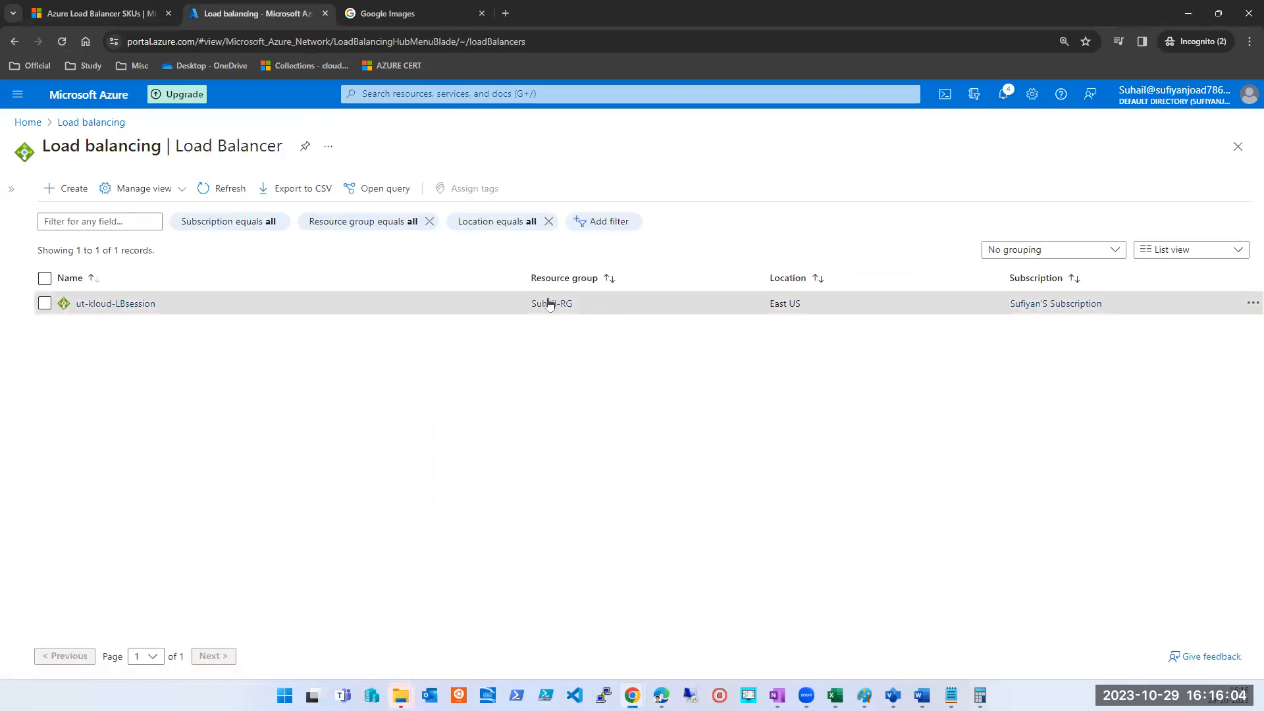
left_click(546, 304)
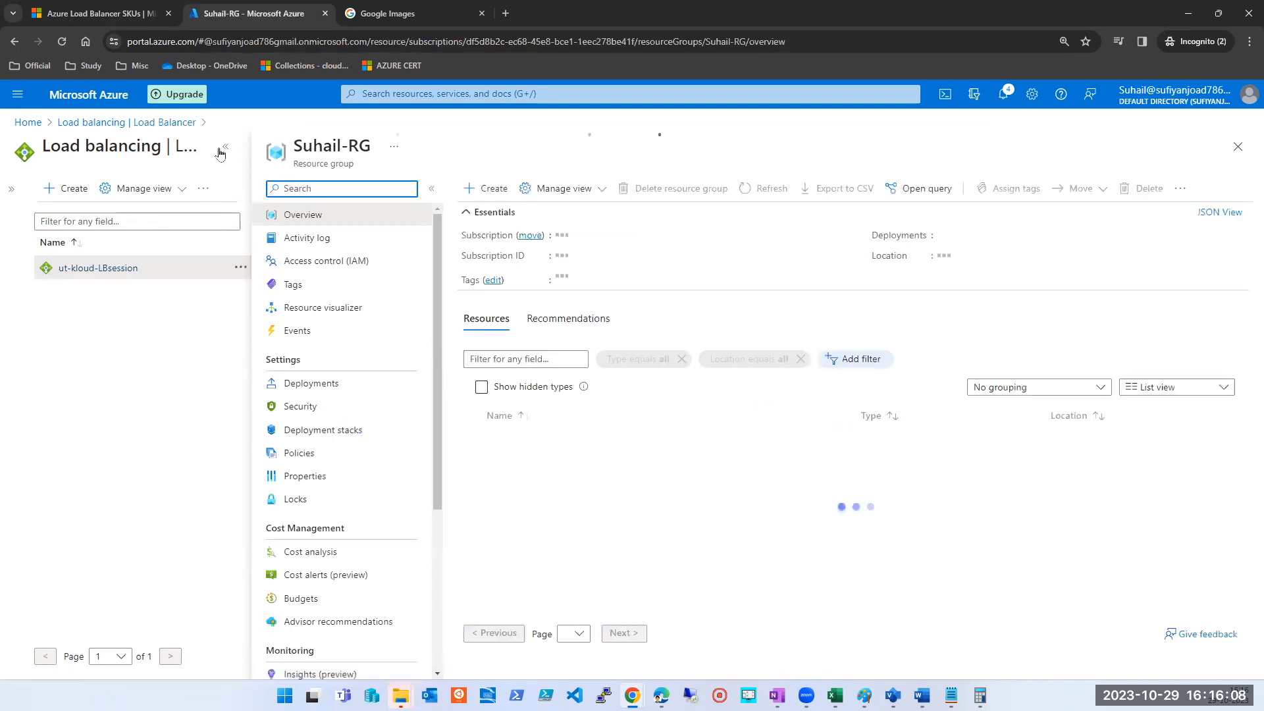
left_click(248, 417)
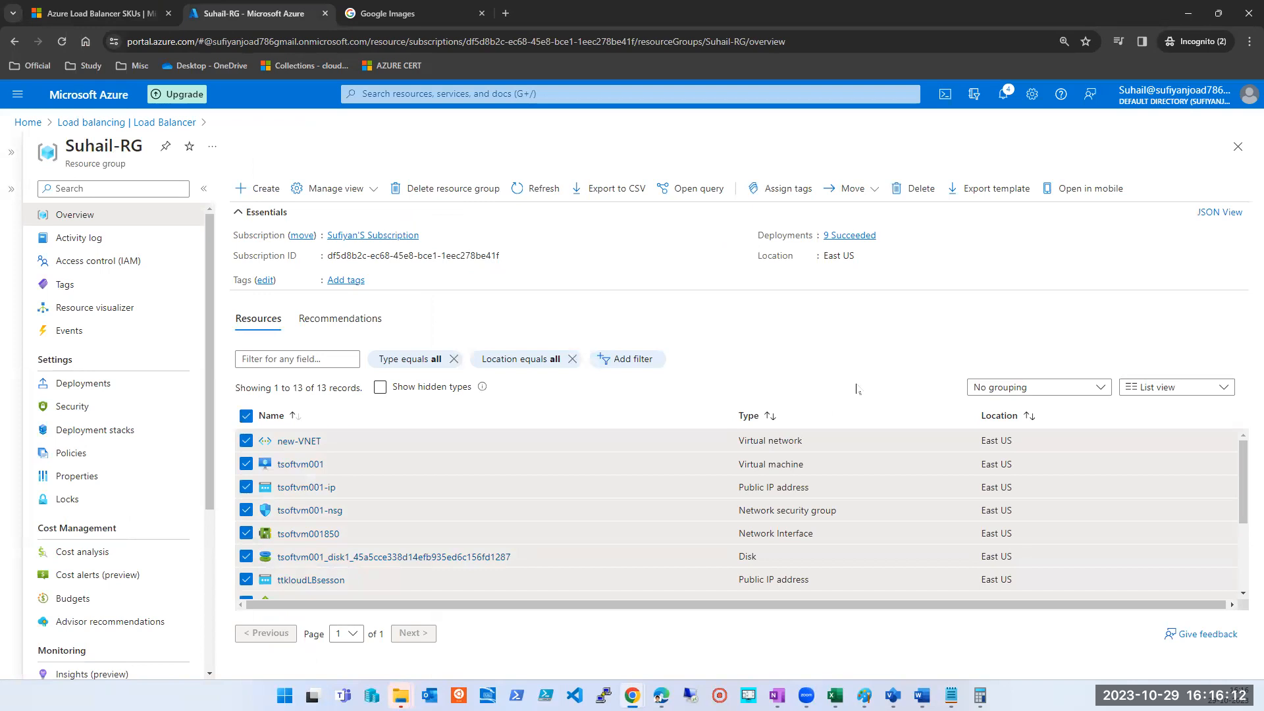
scroll(889, 494, "down", 2)
scroll(917, 537, "up", 3)
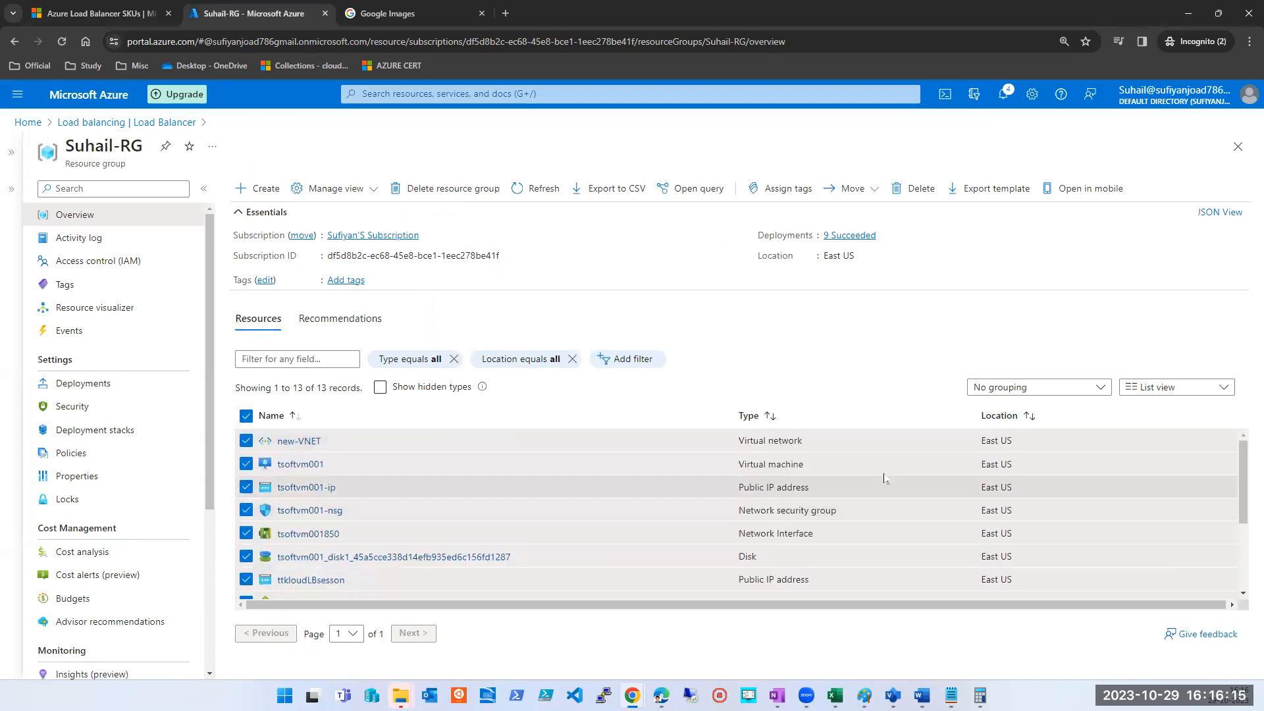
left_click(920, 190)
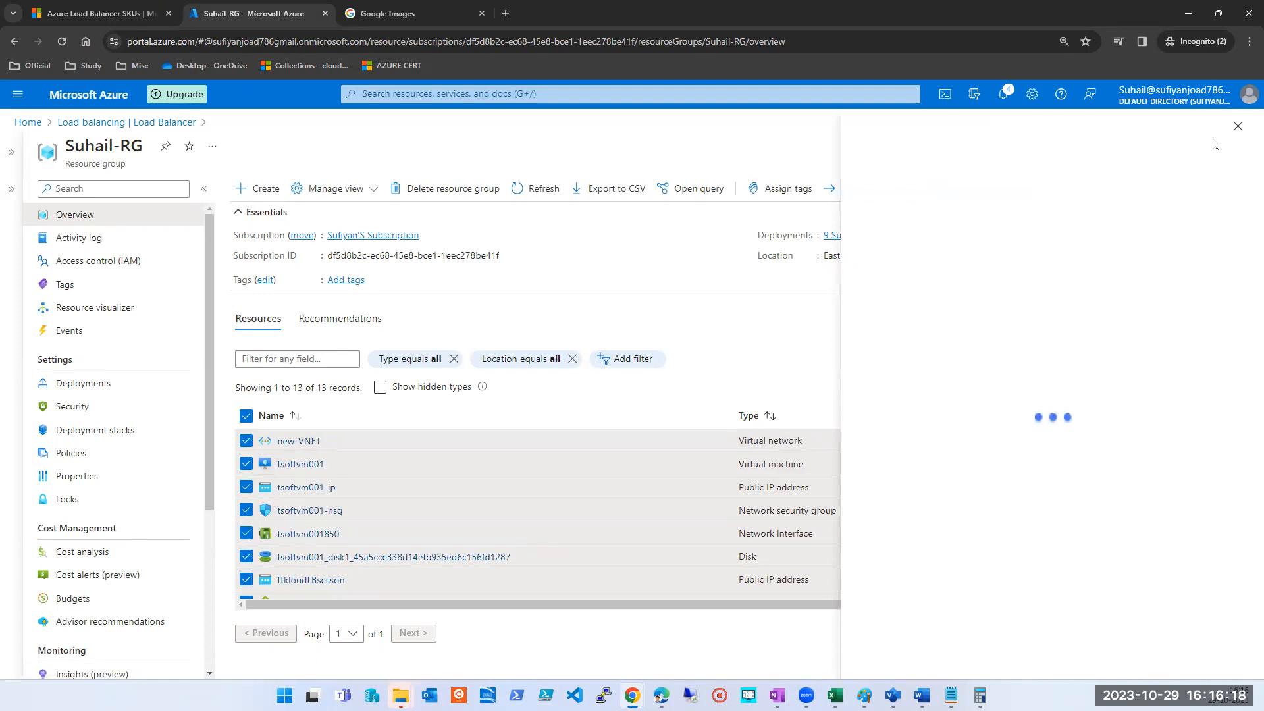
left_click(1237, 125)
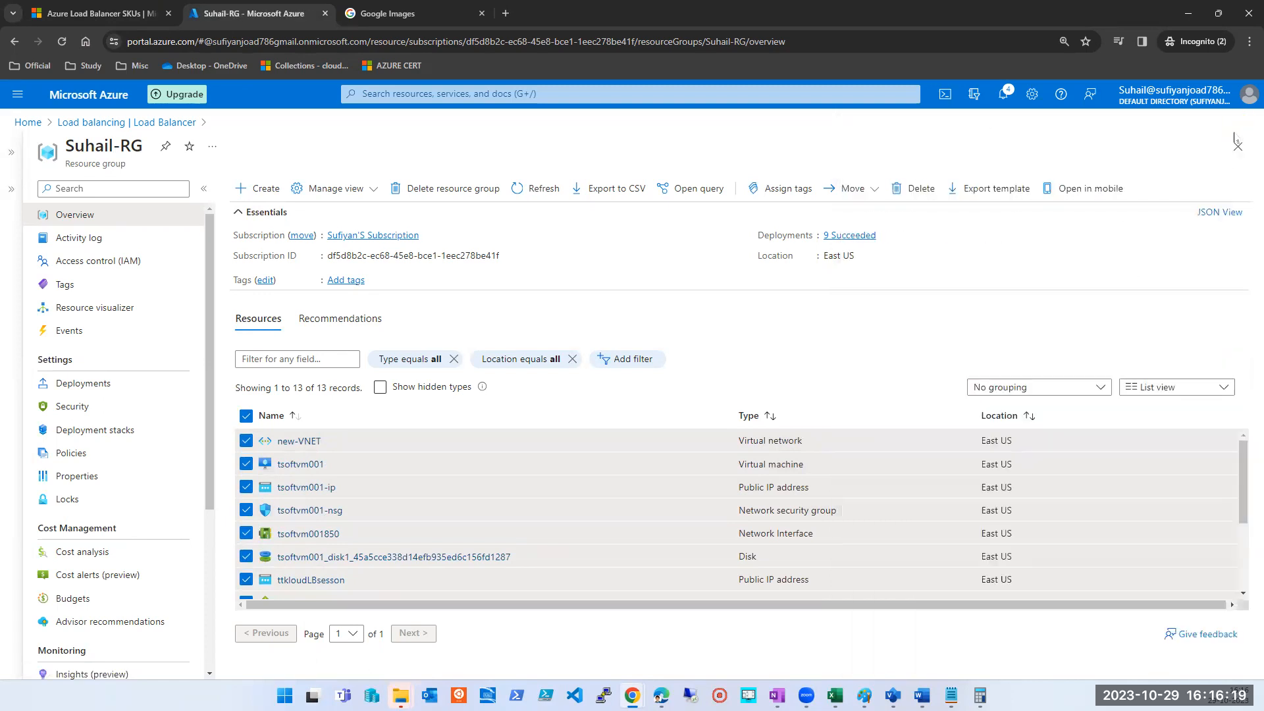
left_click(246, 416)
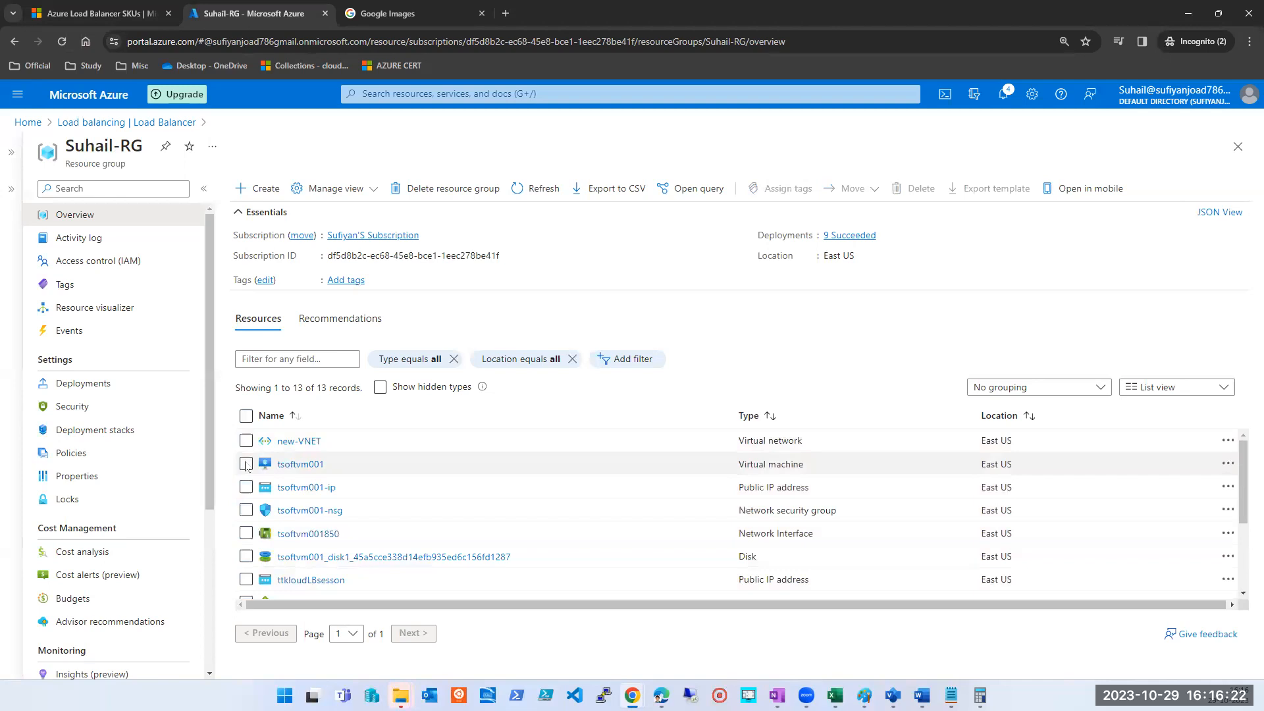
Step: Start capturing an image of the tsoftvm001 virtual machine, sharing it to a gallery as a VM image version
left_click(293, 465)
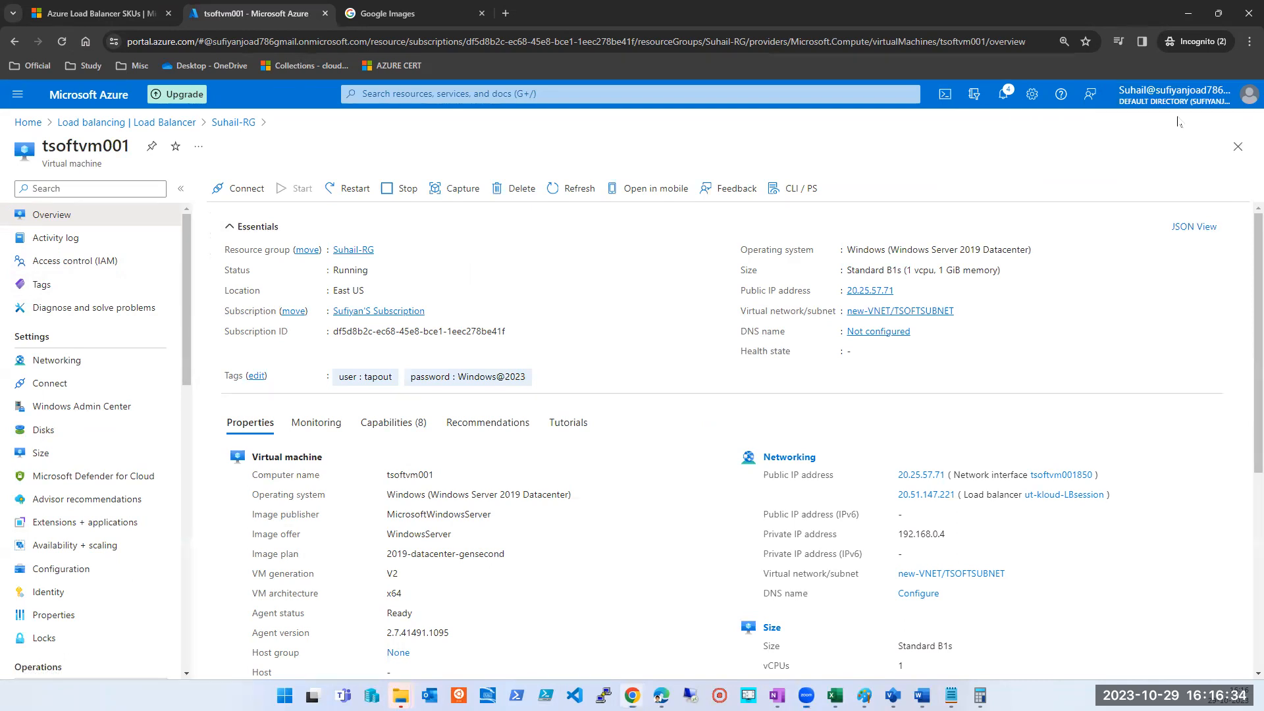
left_click(440, 192)
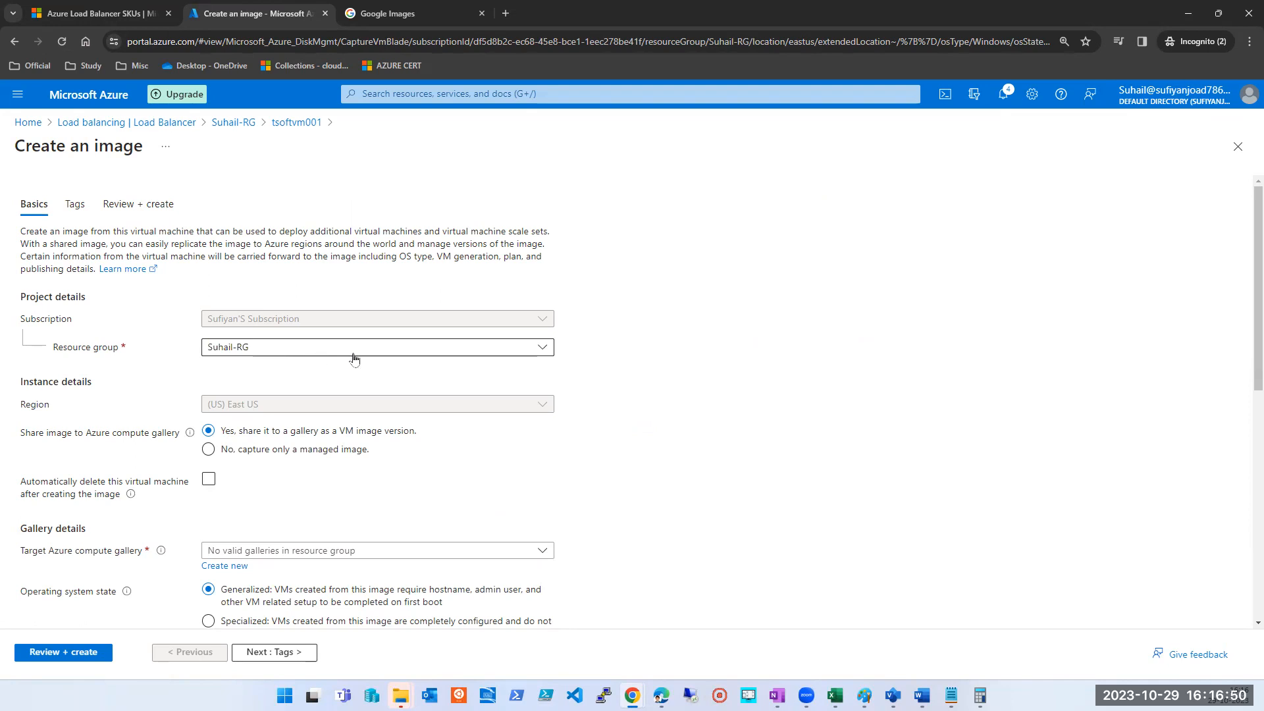
left_click(243, 452)
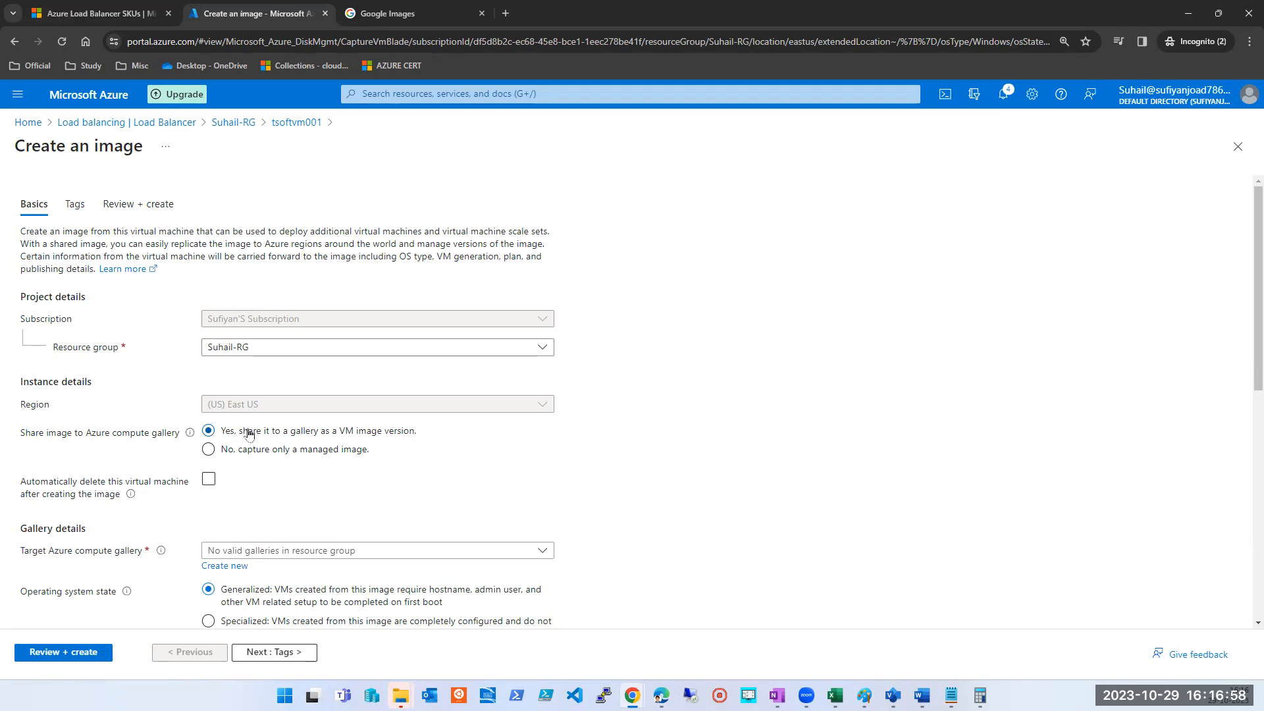
Step: Create a new target Azure compute gallery named LoadBakncerGallary for the captured image
scroll(249, 433, "down", 1)
scroll(249, 433, "down", 2)
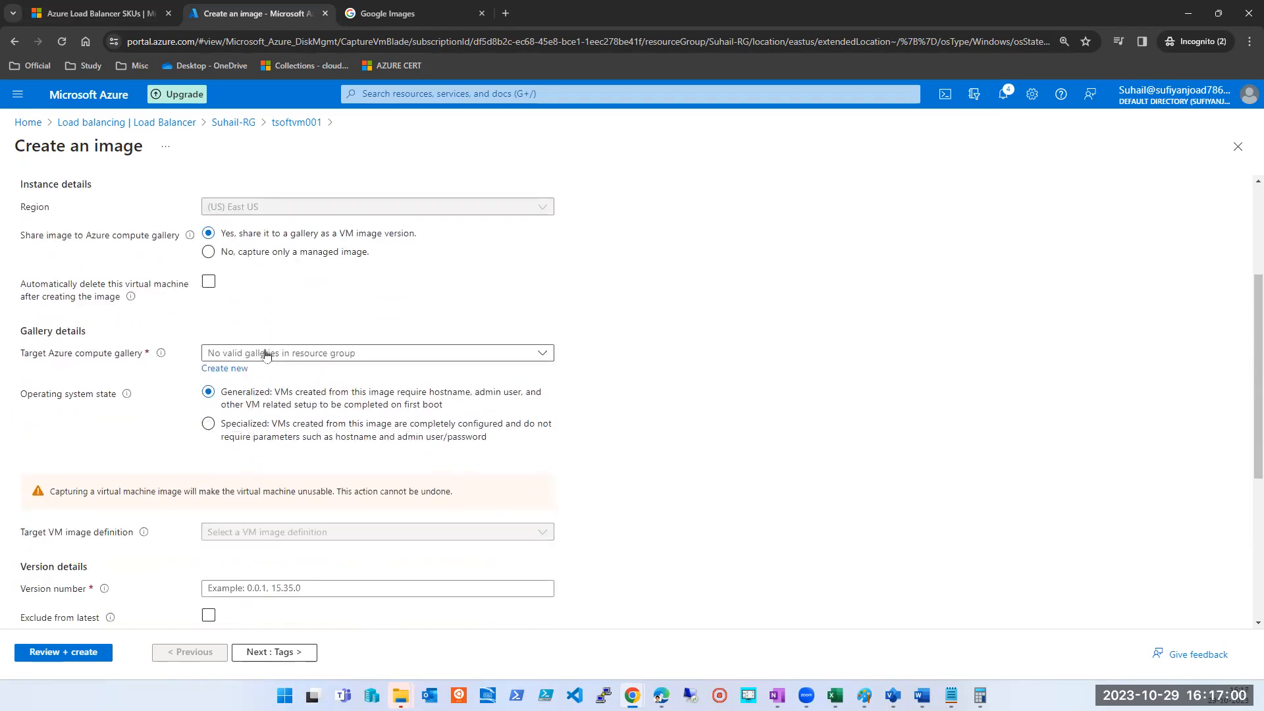
left_click(335, 356)
left_click(335, 355)
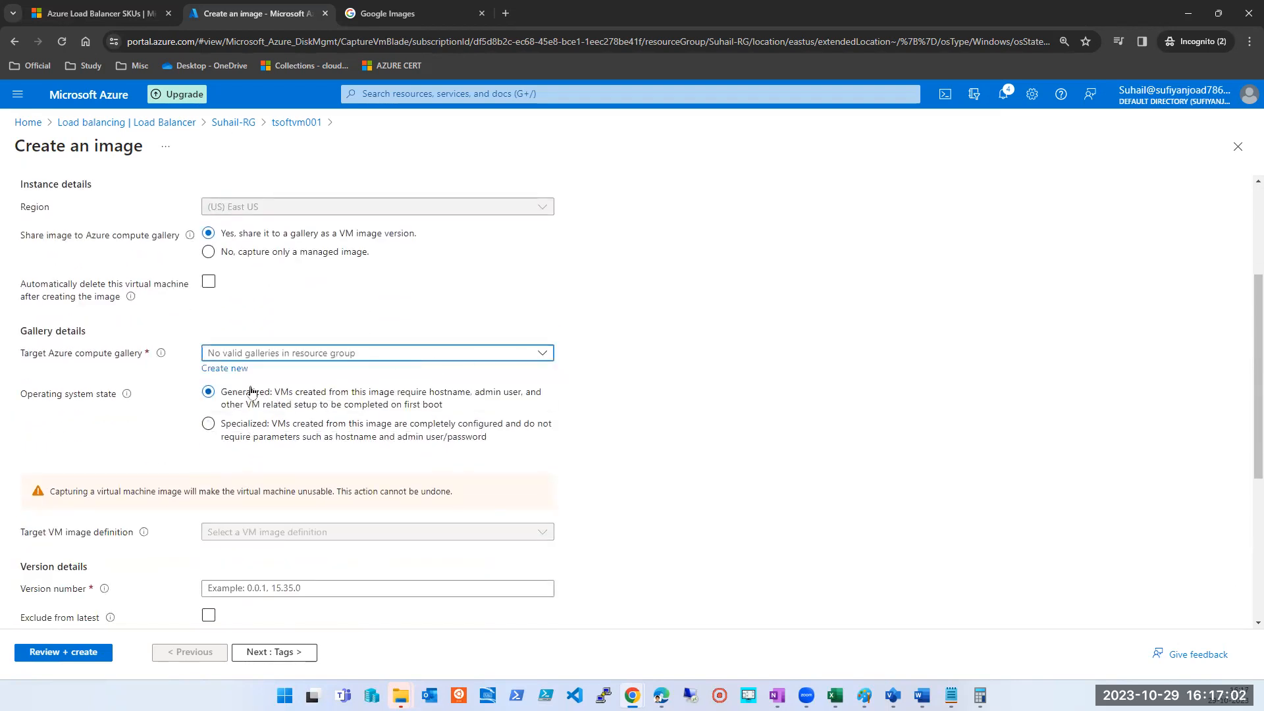
left_click(232, 369)
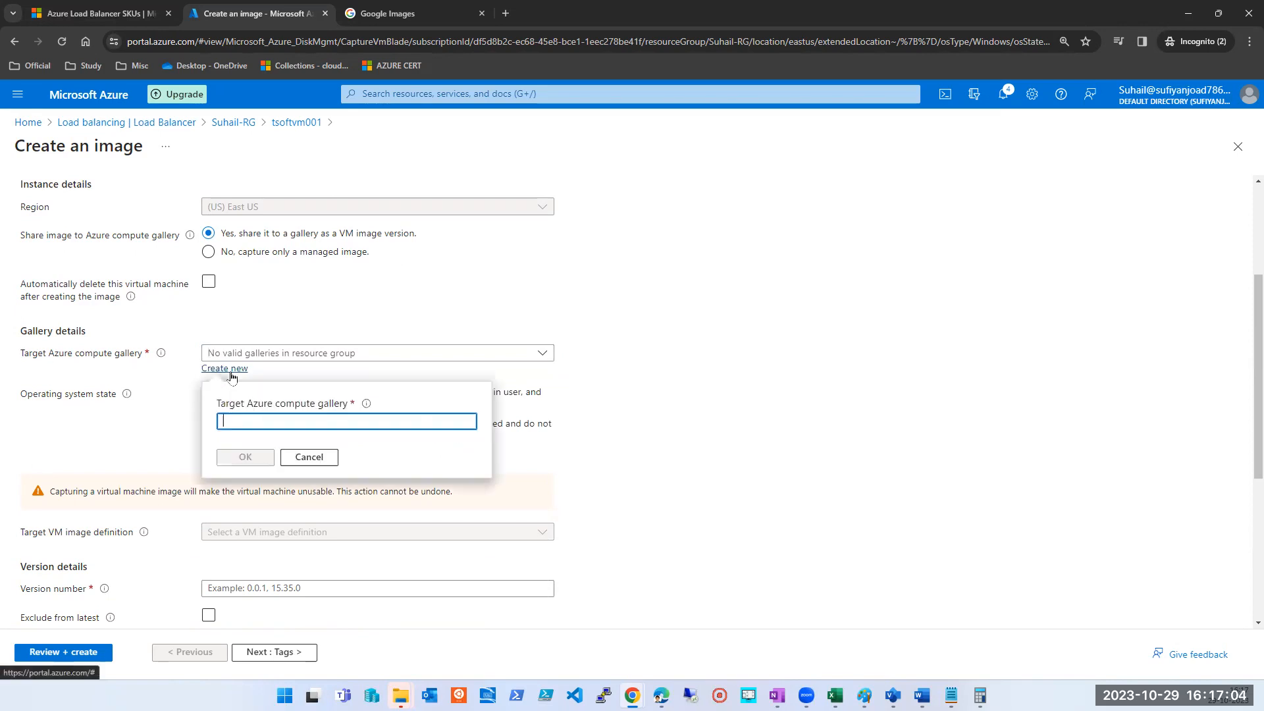
left_click(262, 421)
type("Lo")
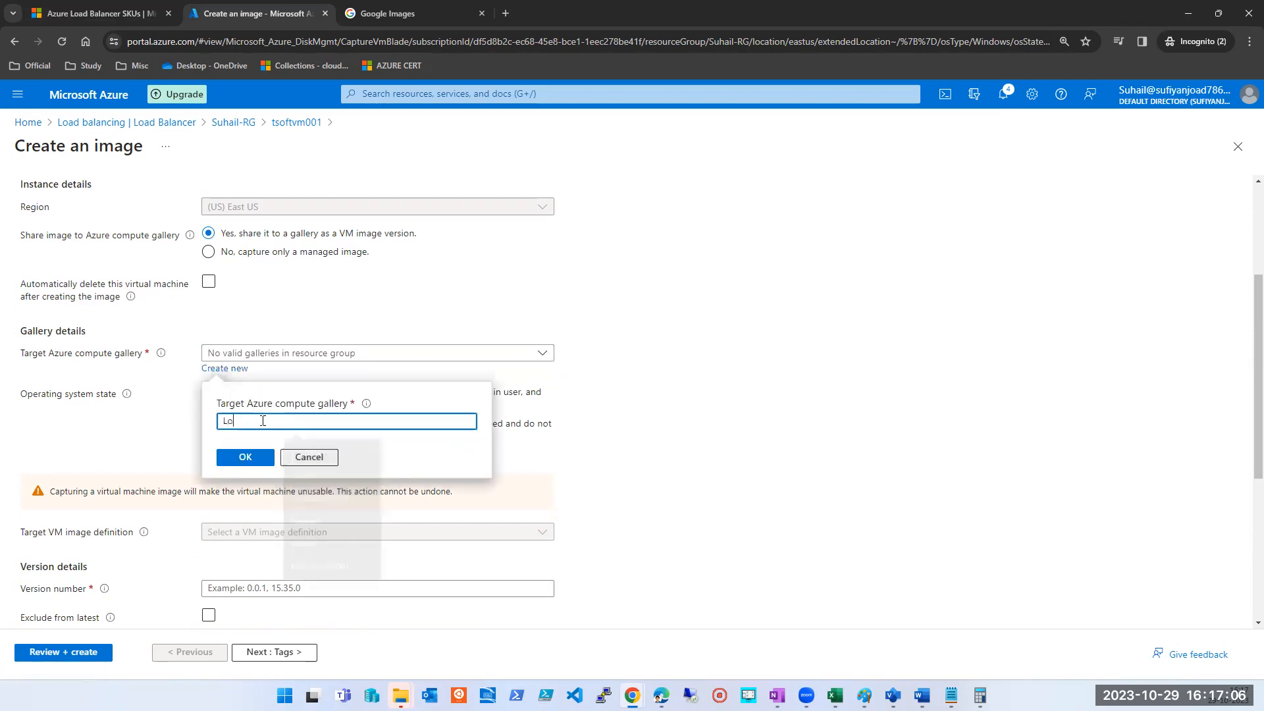
type("adBakancerGallary")
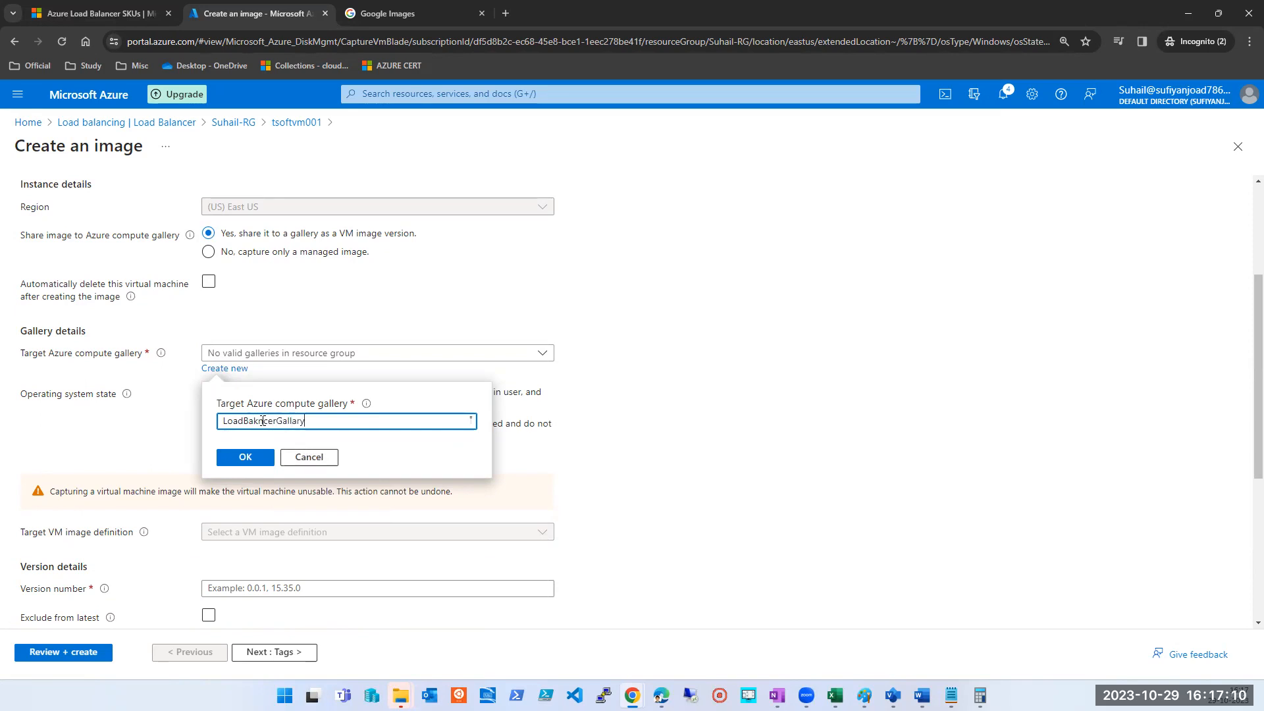
double_click(262, 420)
left_click(227, 463)
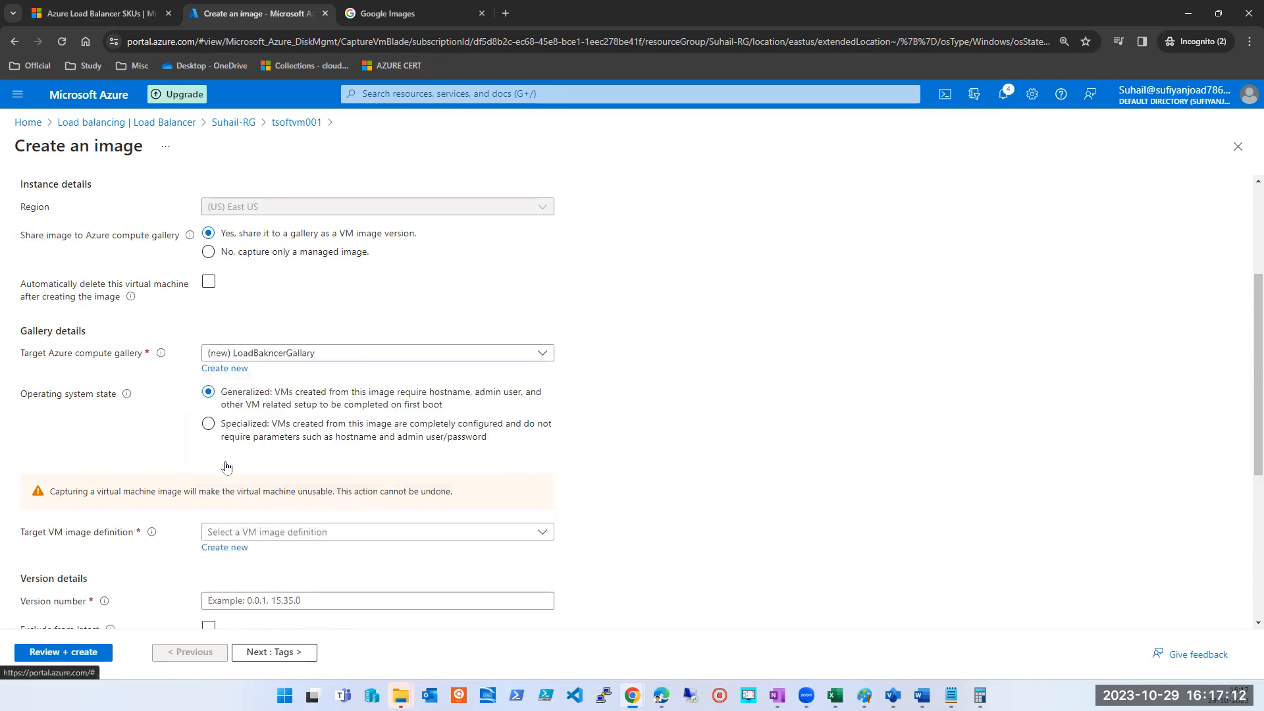
Step: Set the operating system state to Specialized and start creating a new target VM image definition
left_click(211, 425)
scroll(477, 423, "down", 4)
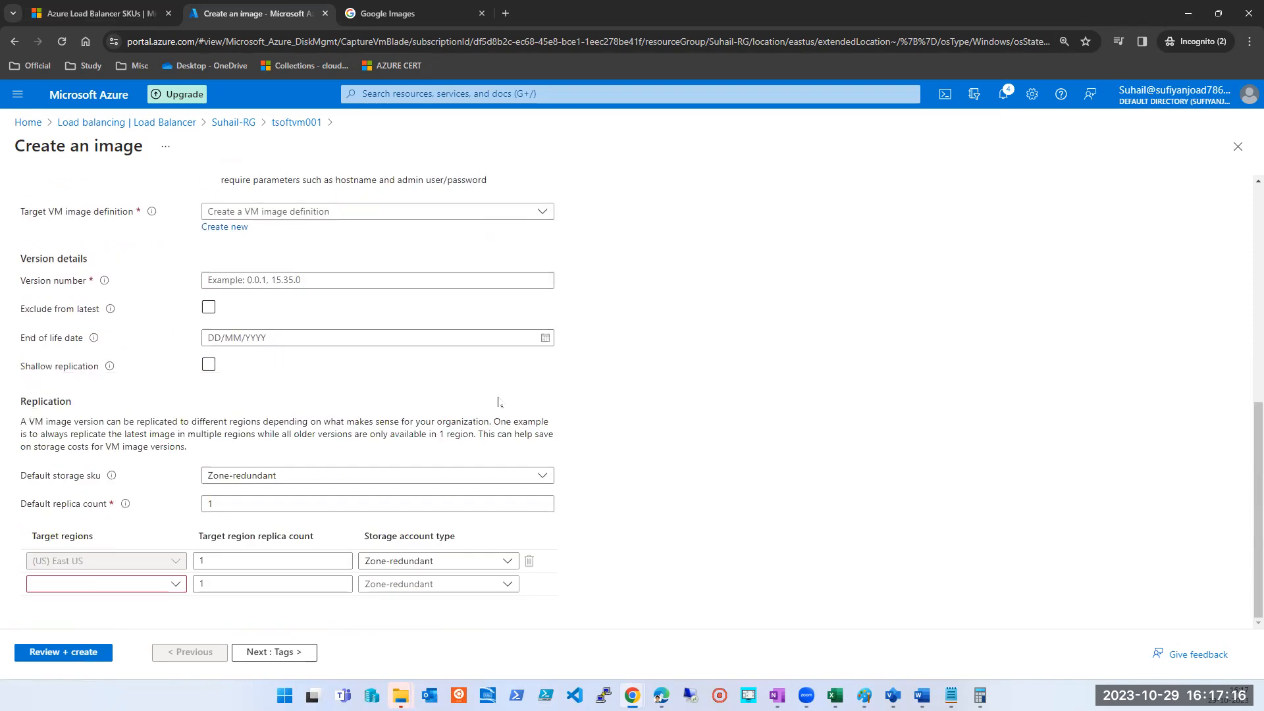
scroll(185, 321, "up", 1)
left_click(281, 276)
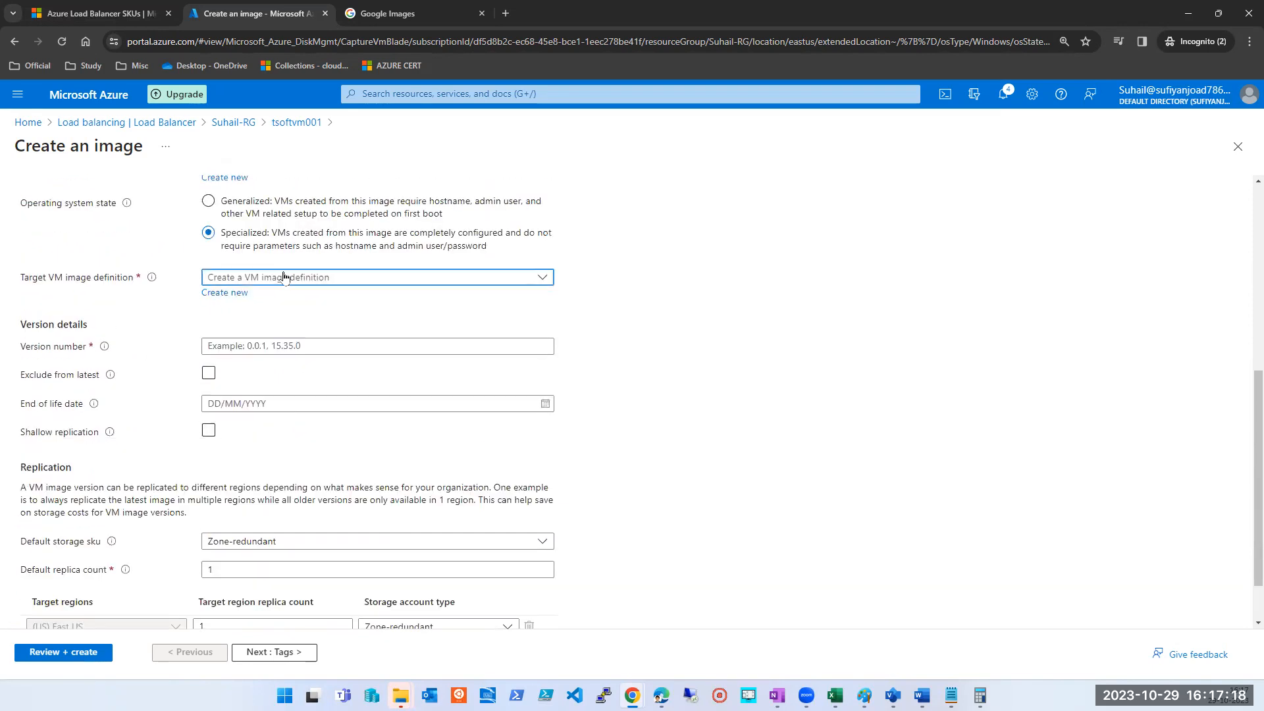
left_click(217, 293)
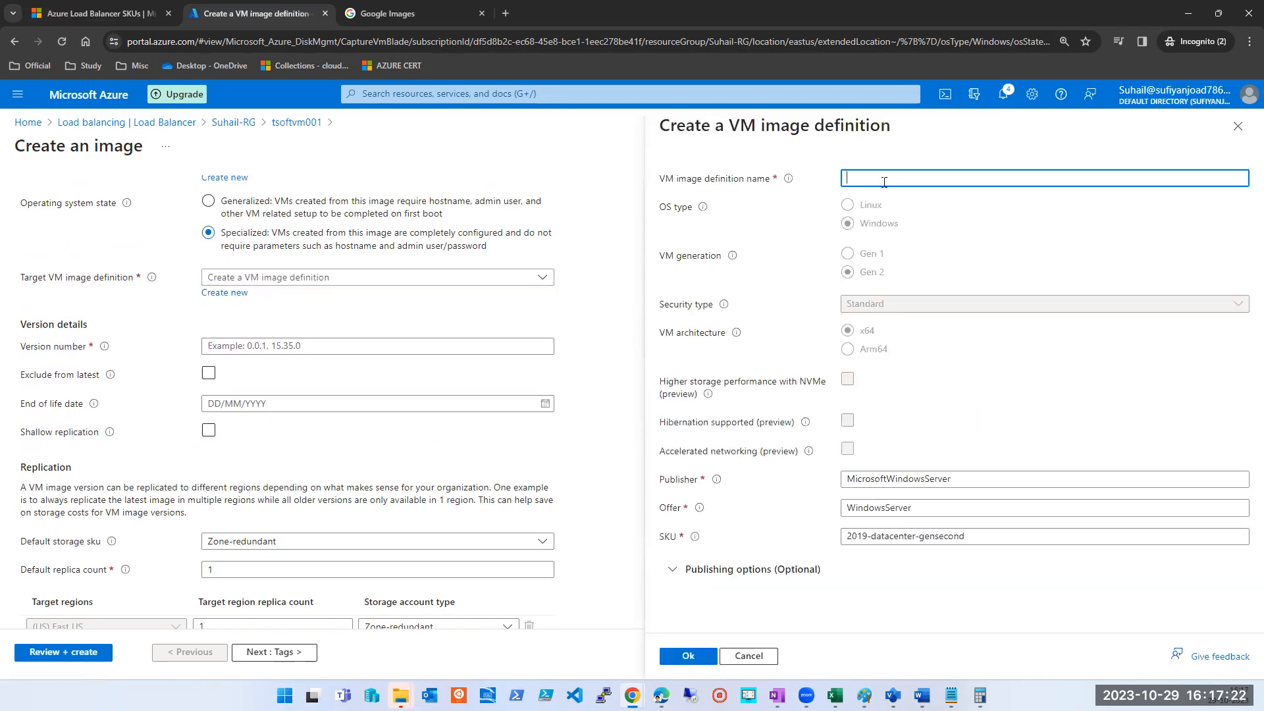
Step: Create the VM image definition with the name tsoft and the SKU 2019-datacenter-tsoft
left_click(885, 183)
type("tsoft")
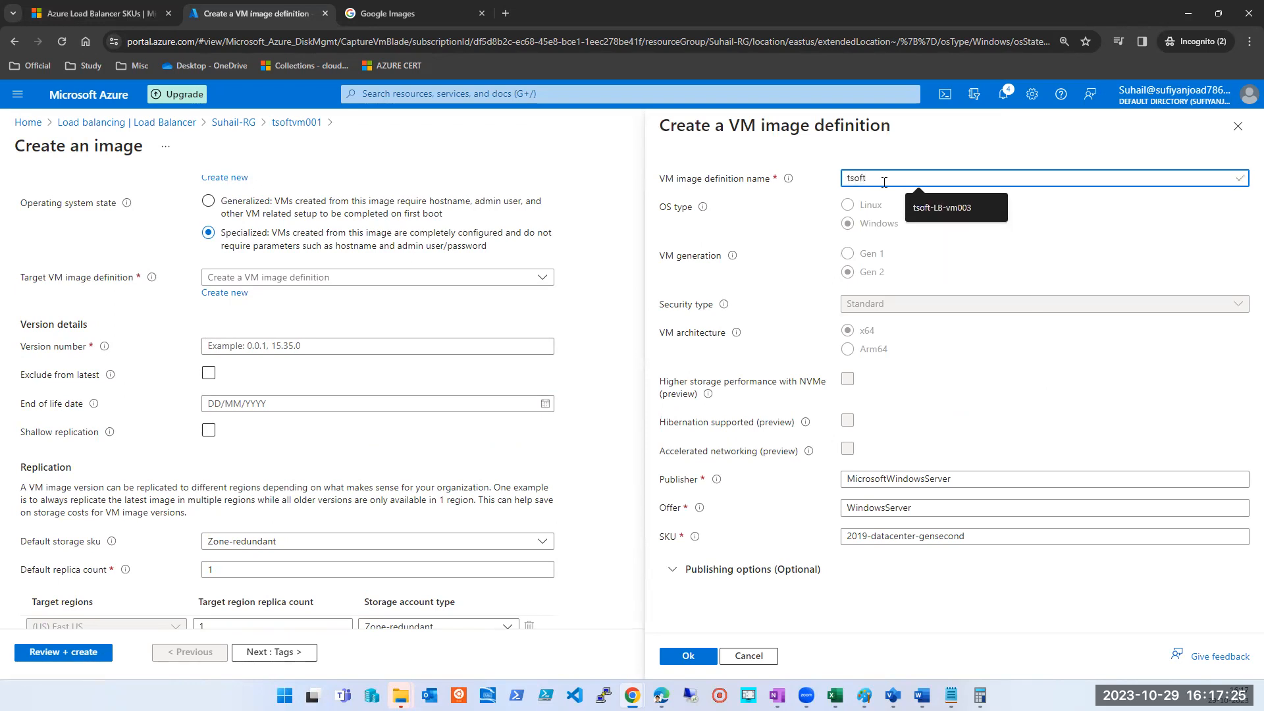
key("ctrl+a")
key("BackSpace")
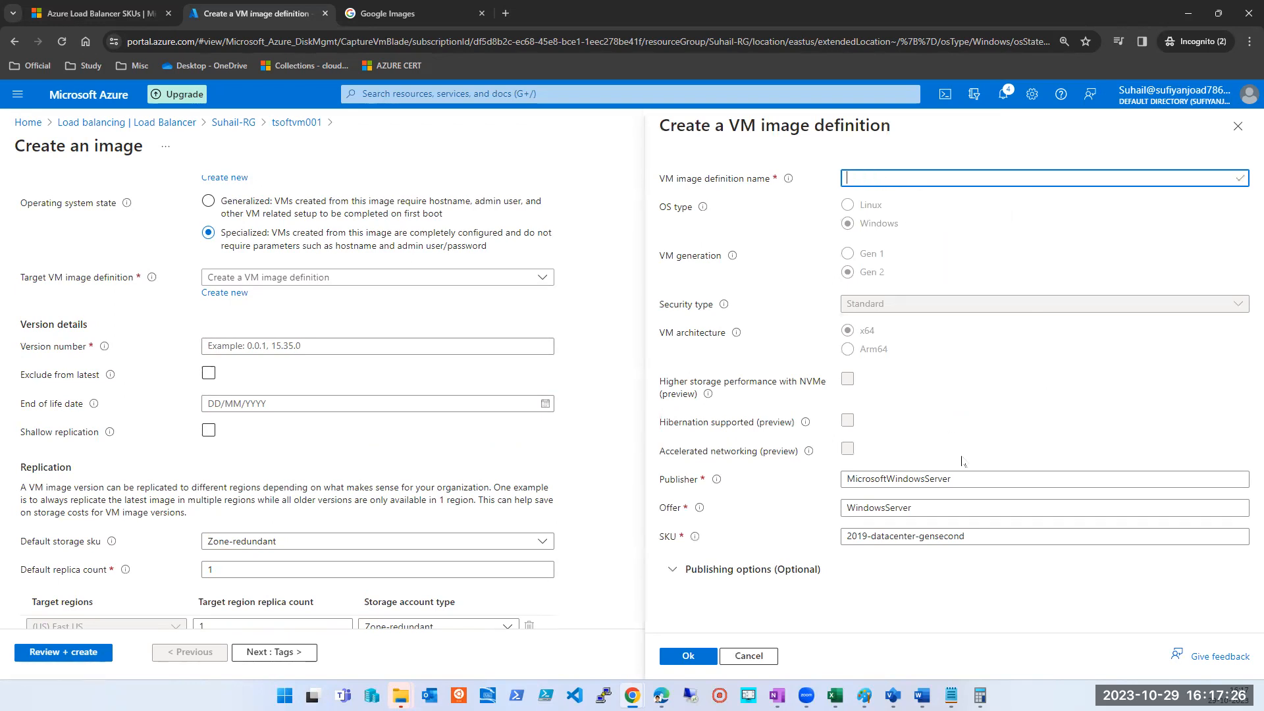
left_click(908, 179)
type("tsoft")
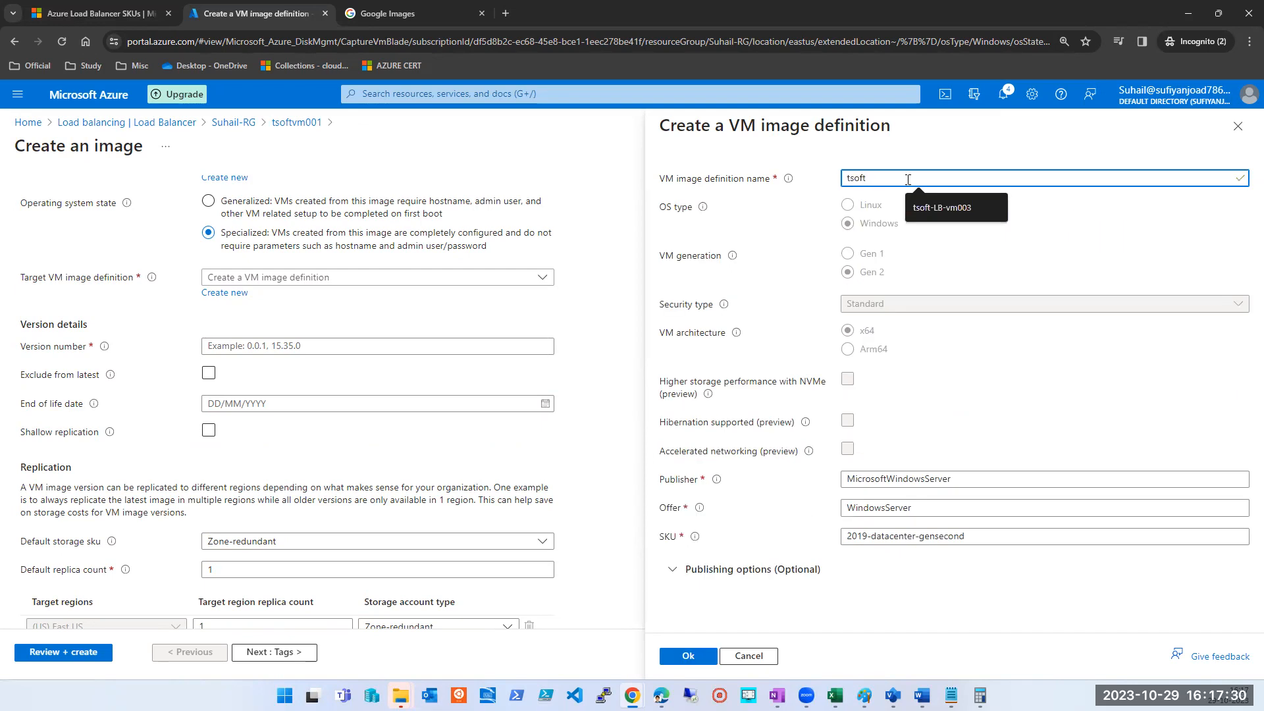
left_click(954, 537)
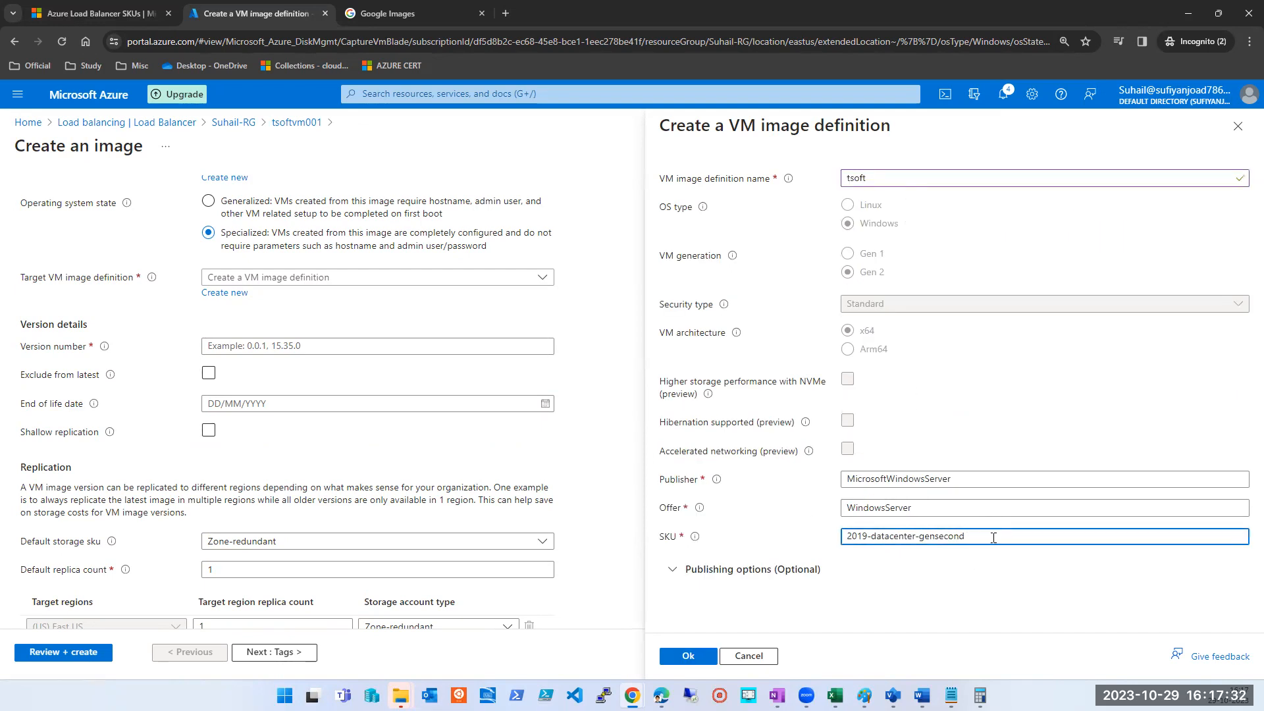
double_click(945, 535)
type("tsoft")
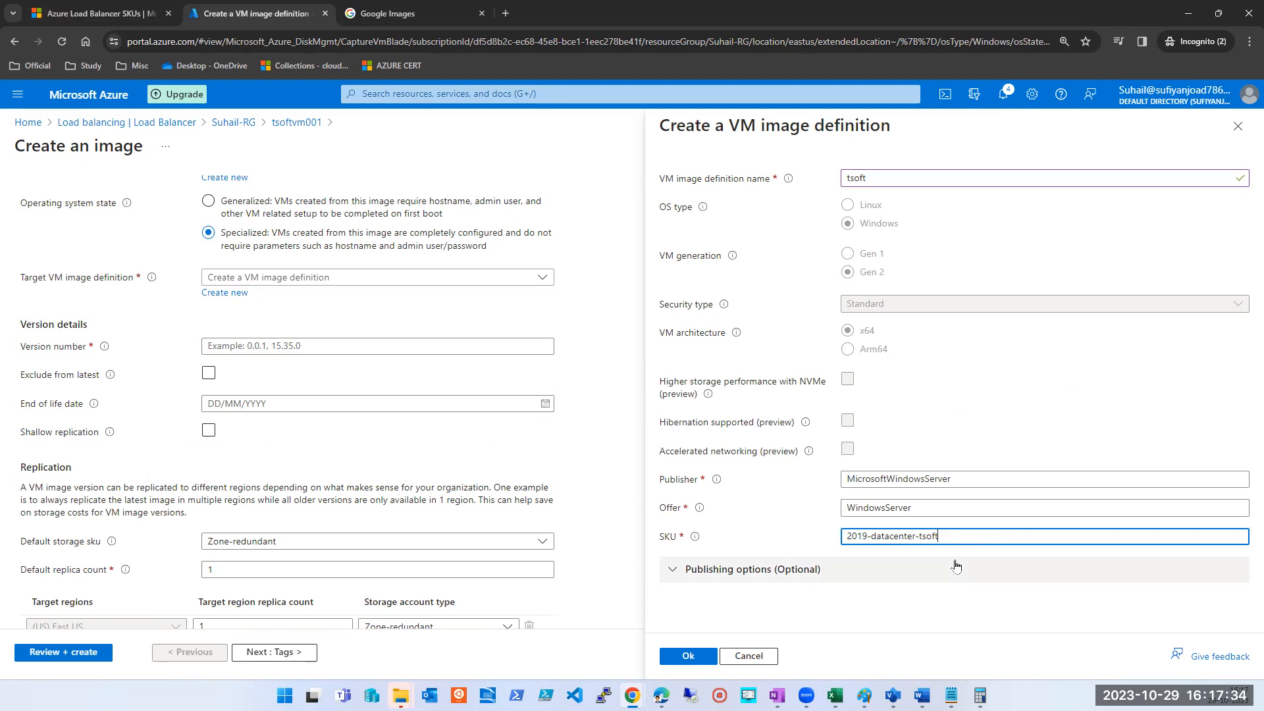
left_click(679, 653)
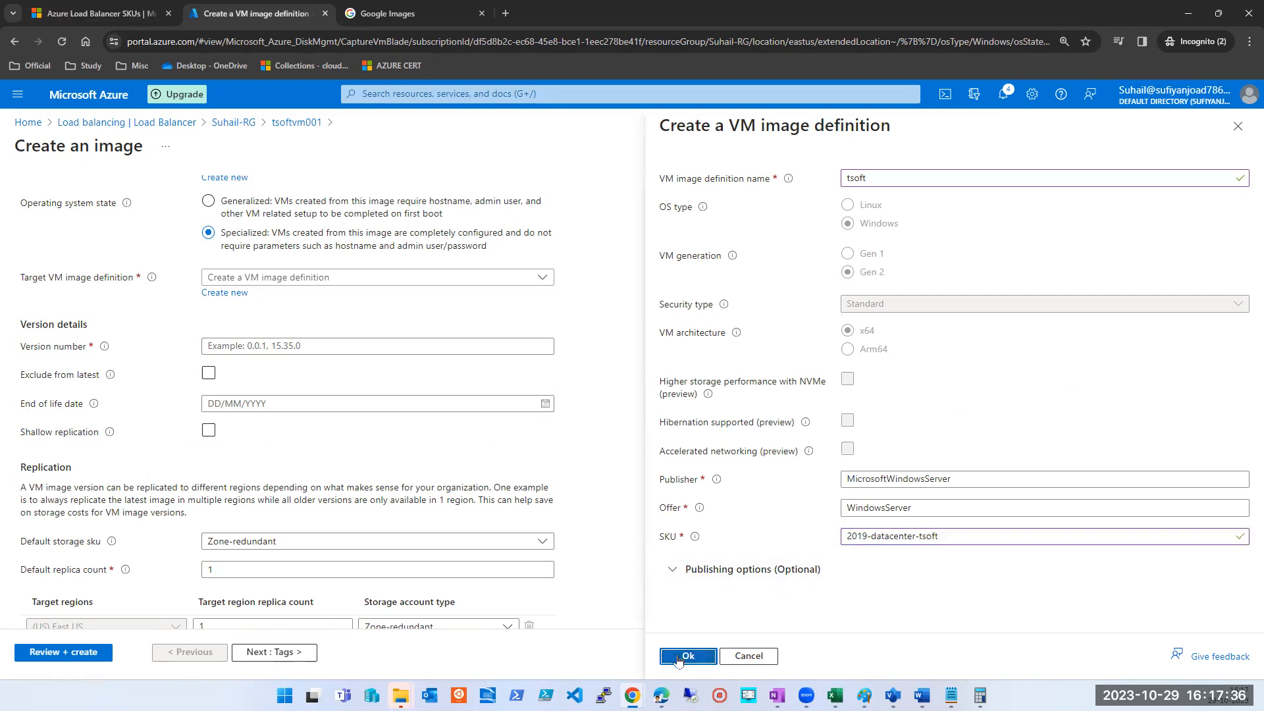
Step: Set the image version number to 0.0.1, then validate and create the image of tsoftvm001
left_click(258, 345)
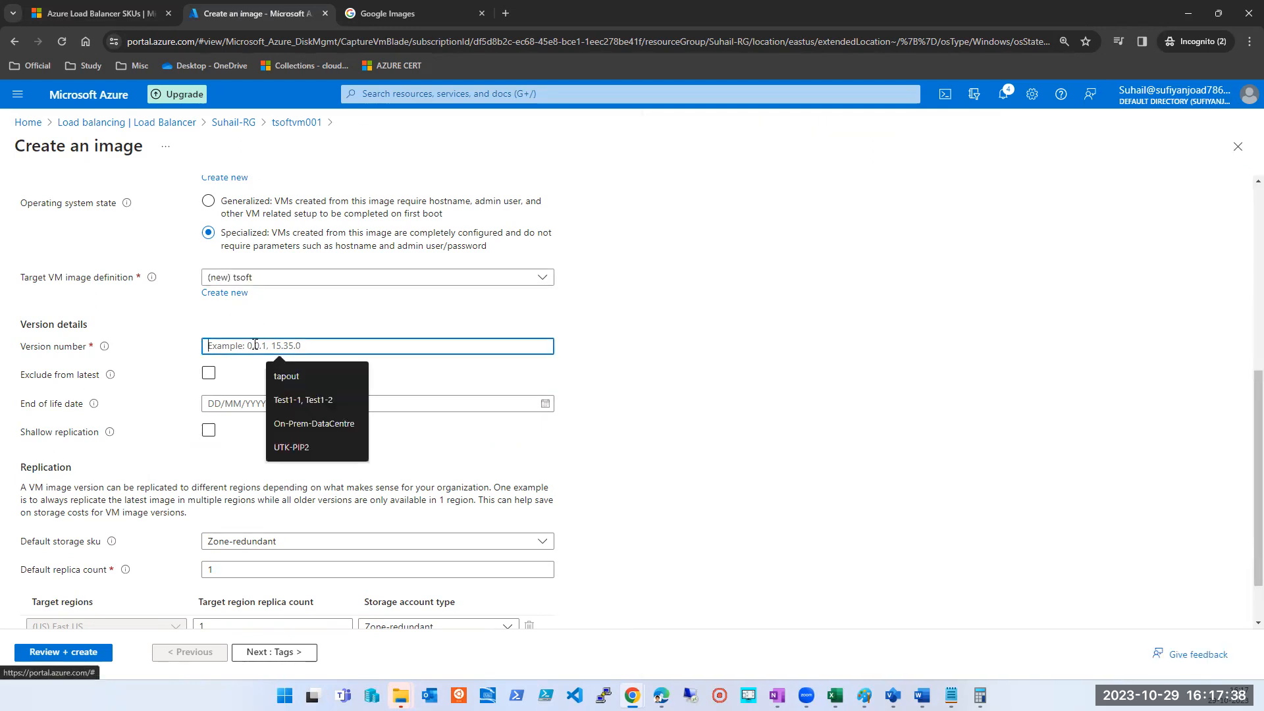
type("0.0.0")
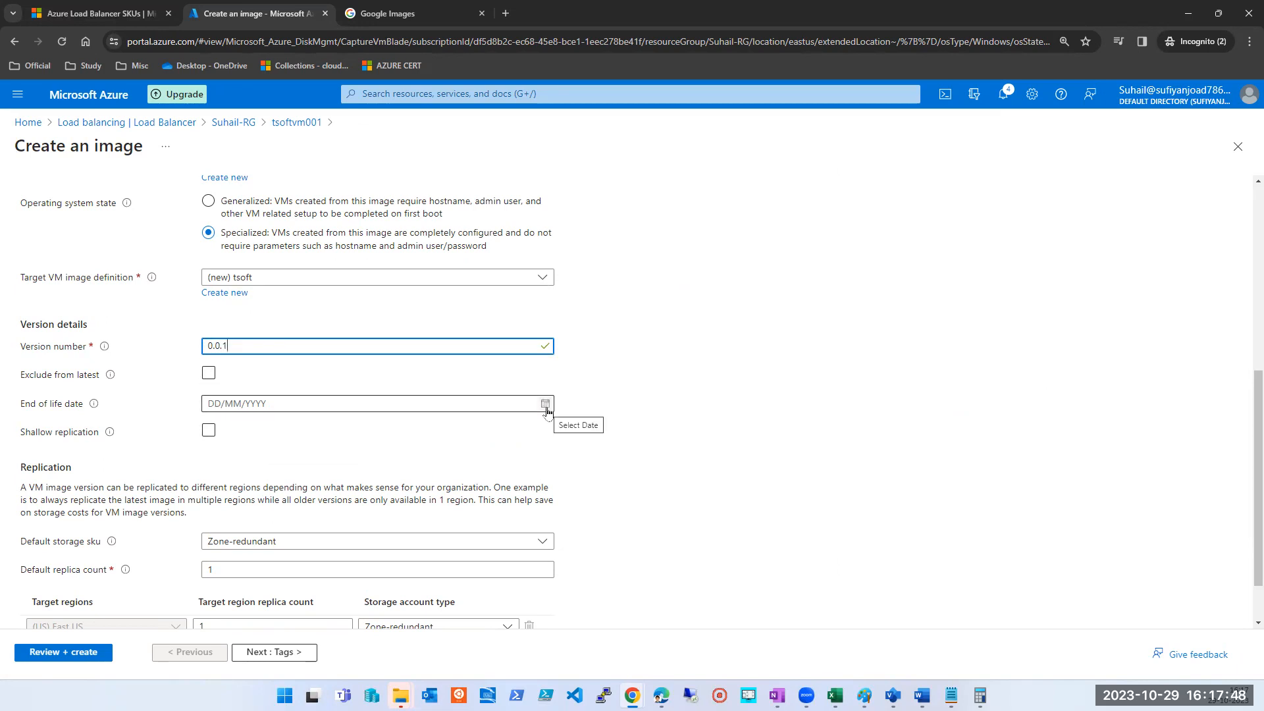
scroll(280, 395, "down", 1)
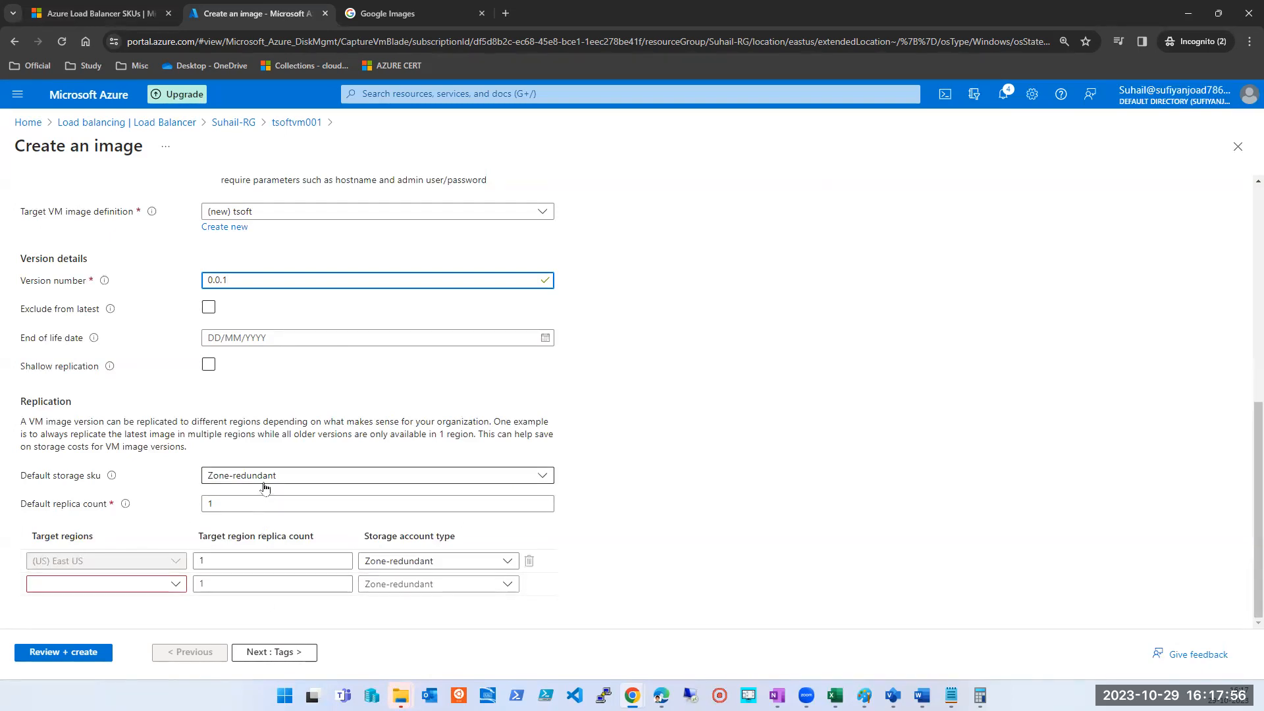
left_click(269, 653)
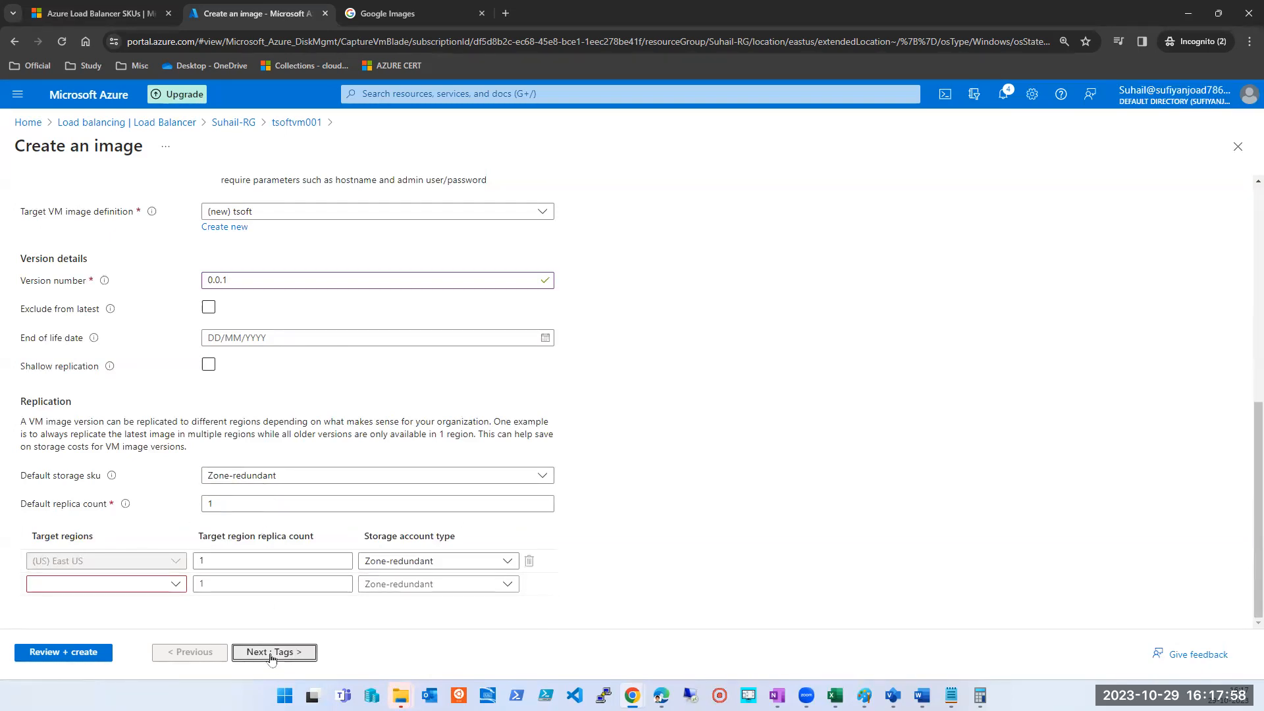
left_click(52, 653)
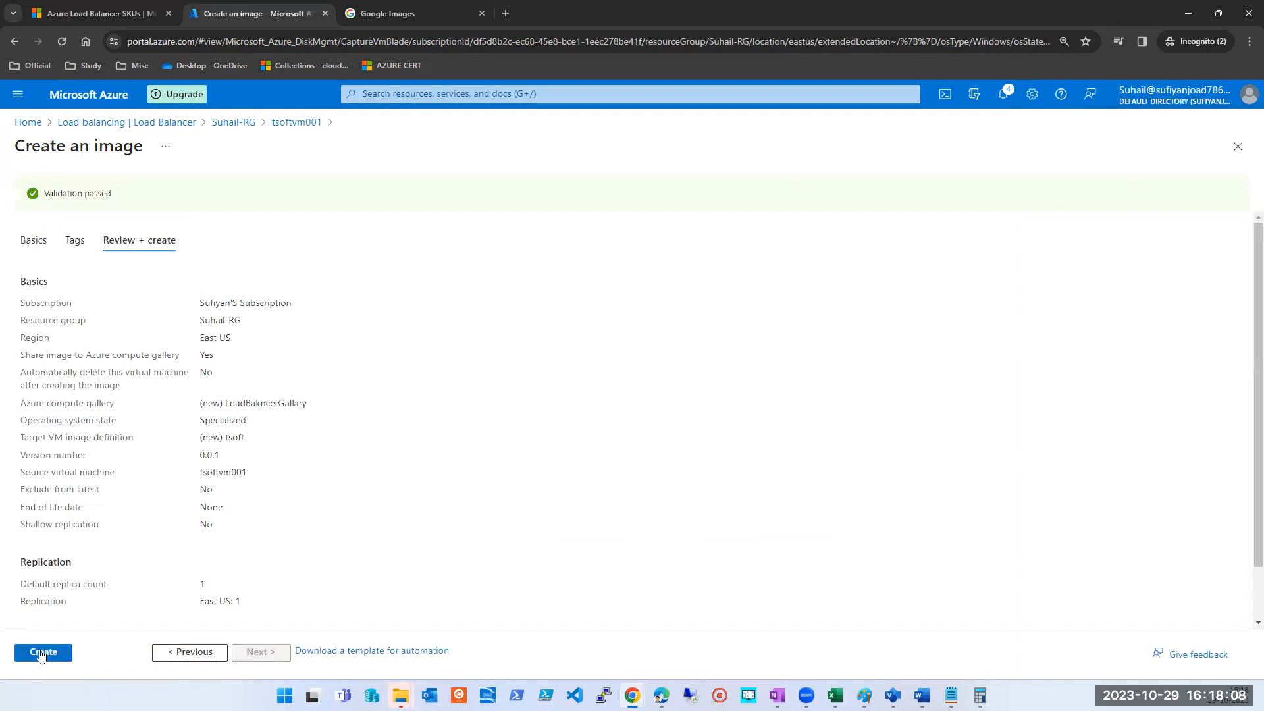
left_click(40, 653)
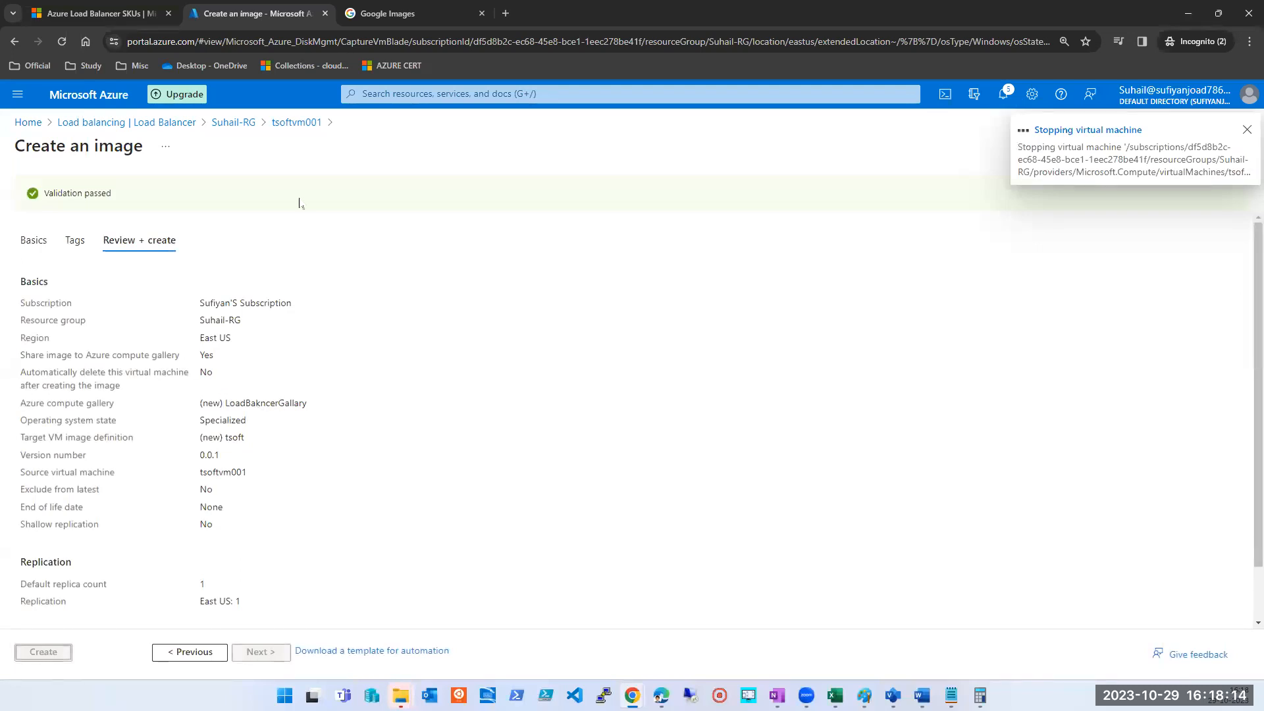
Step: Duplicate the image creation page in a new browser tab and sign in with the account already used for this subscription
right_click(267, 11)
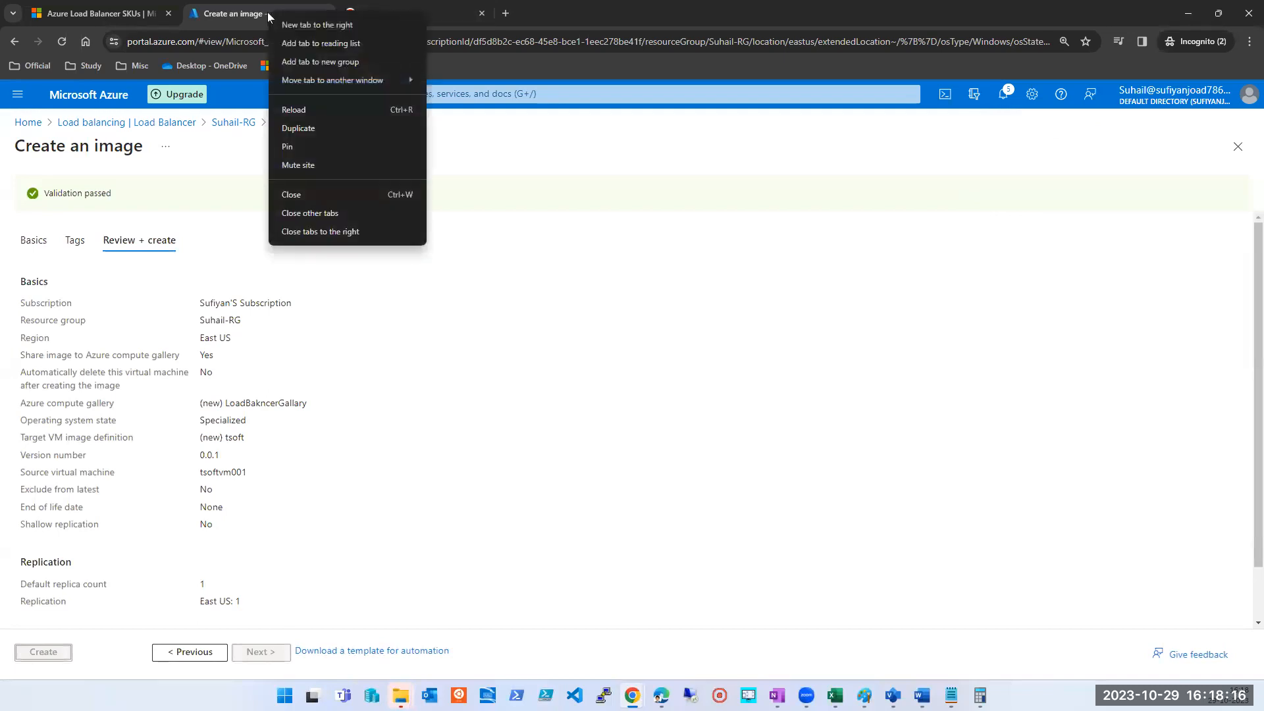
left_click(303, 128)
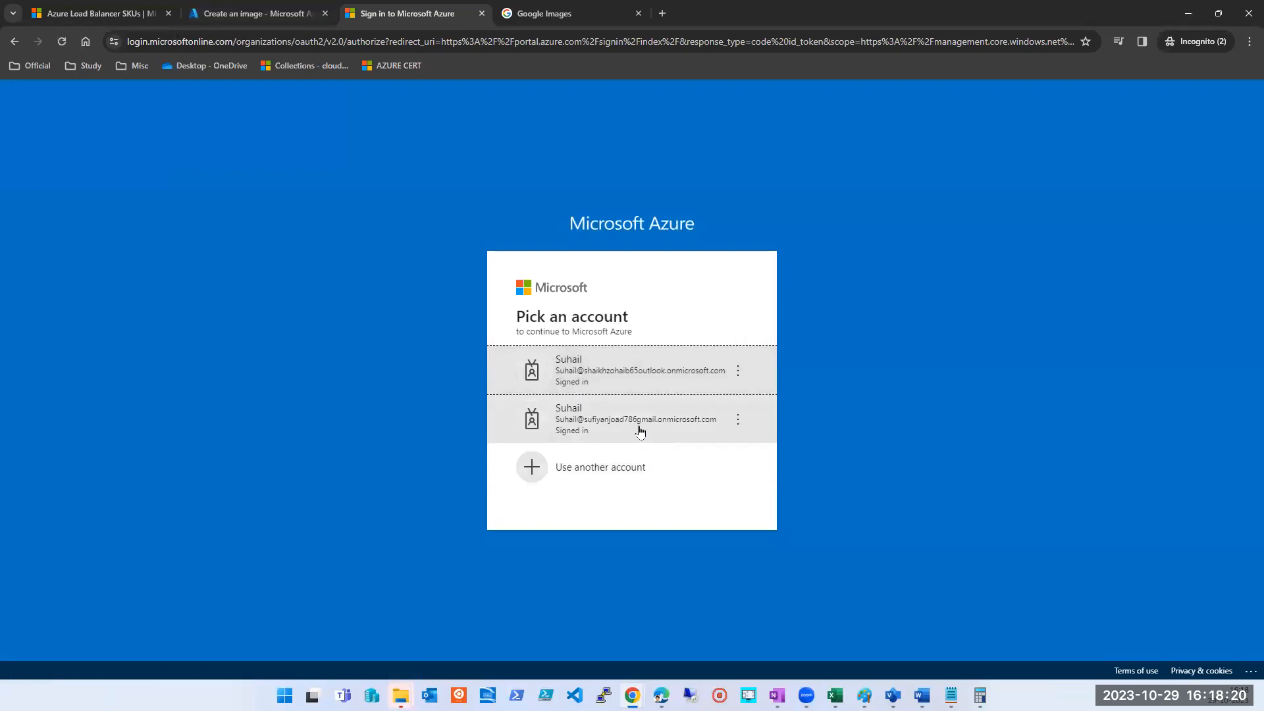
left_click(639, 428)
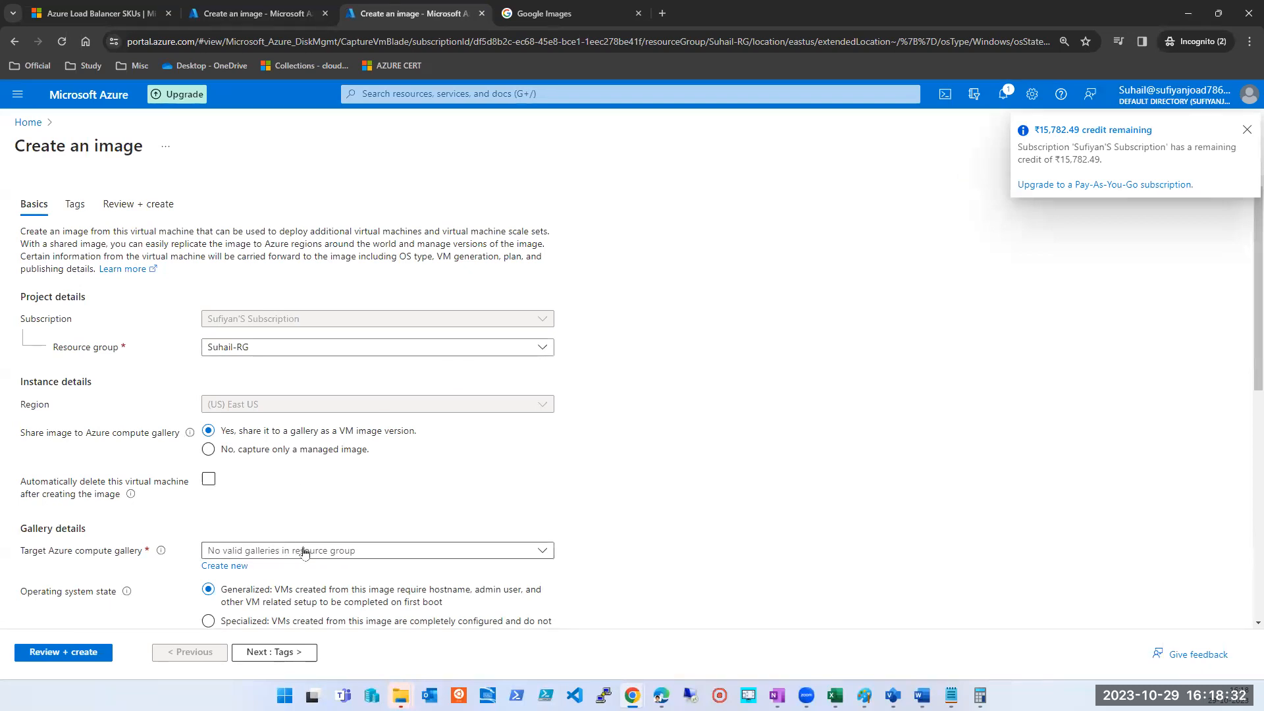
Step: Check the target compute galleries offered in the duplicated form, and review the tsoftvm001 image summary and deployment notifications in the original page
scroll(403, 478, "down", 2)
left_click(296, 421)
left_click(711, 413)
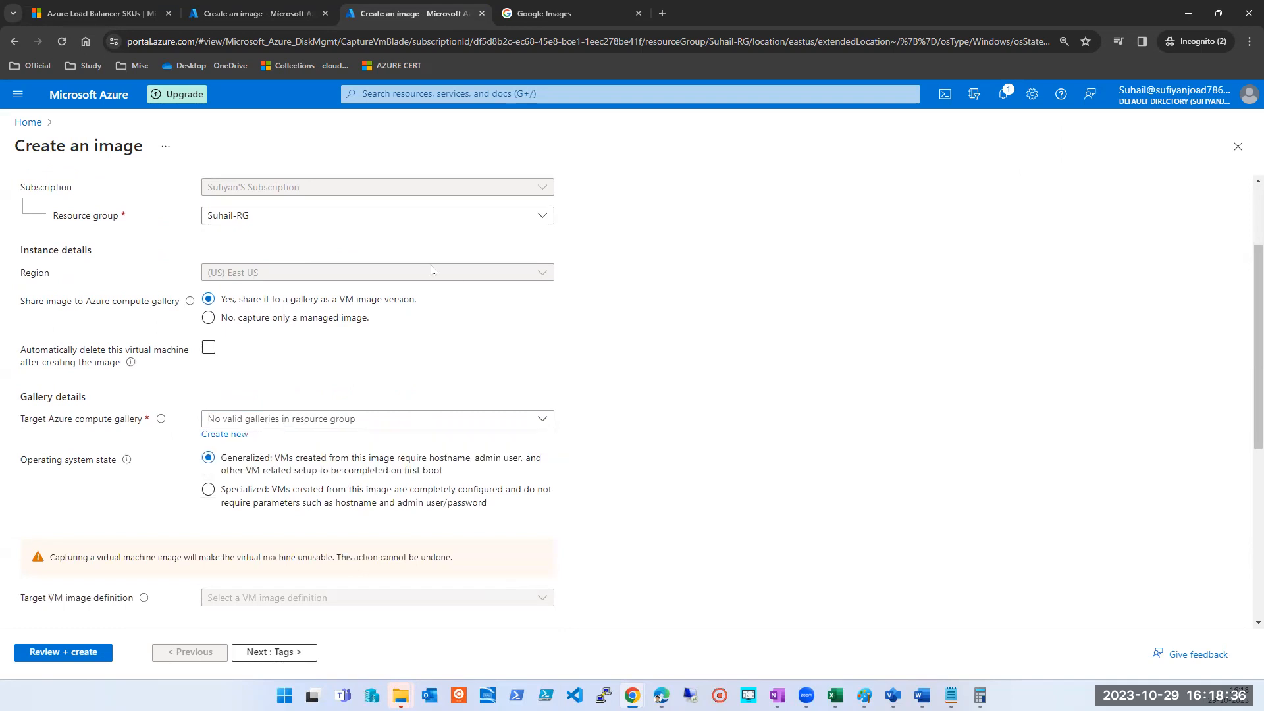
left_click(257, 13)
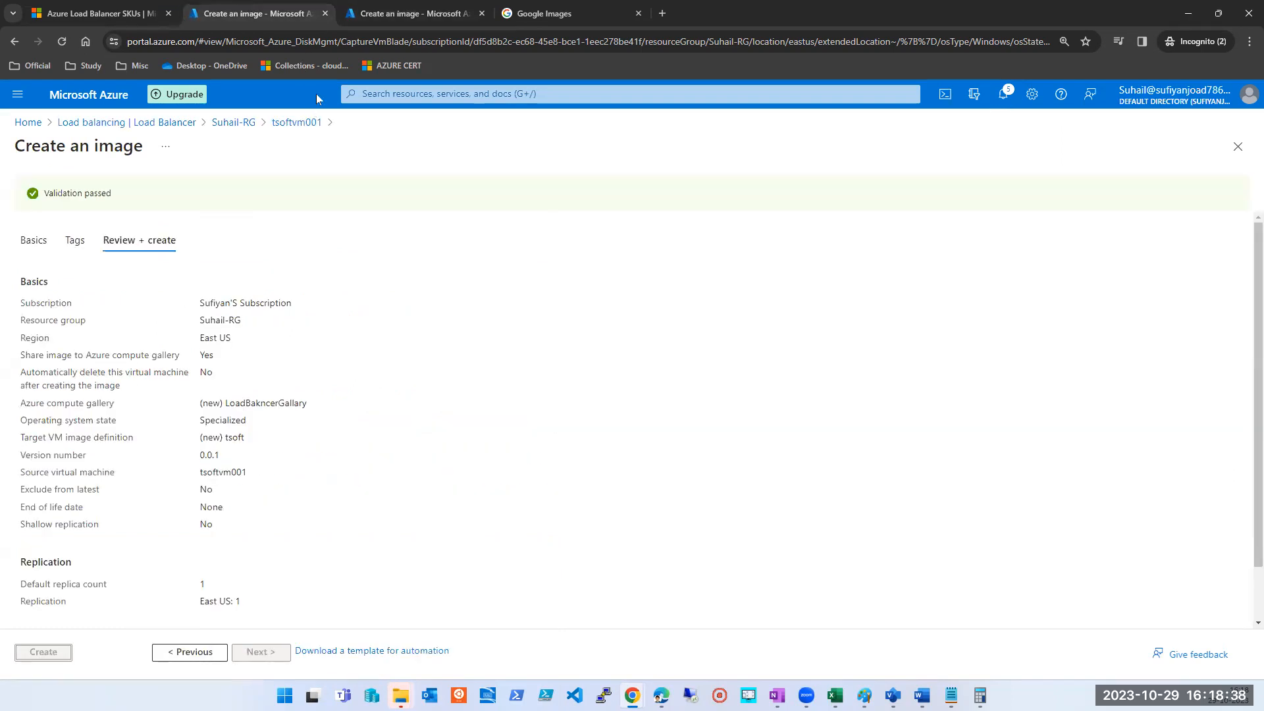
left_click(390, 16)
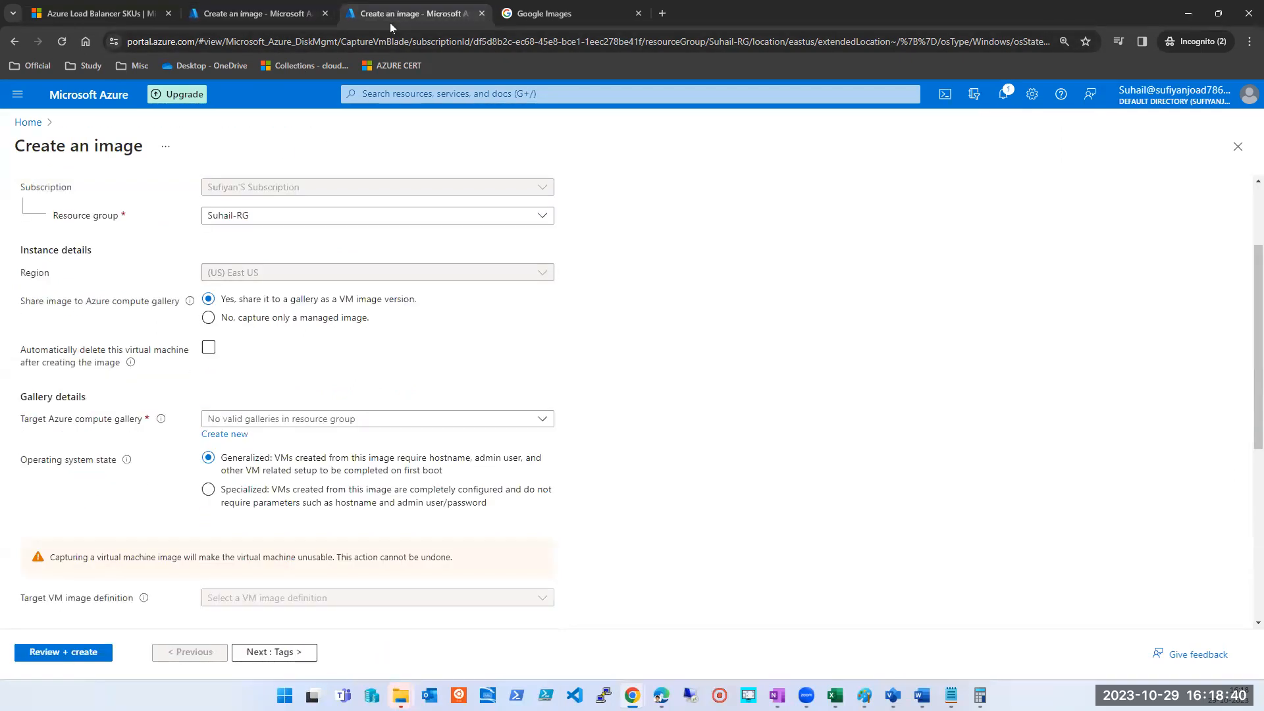
left_click(247, 423)
left_click(229, 23)
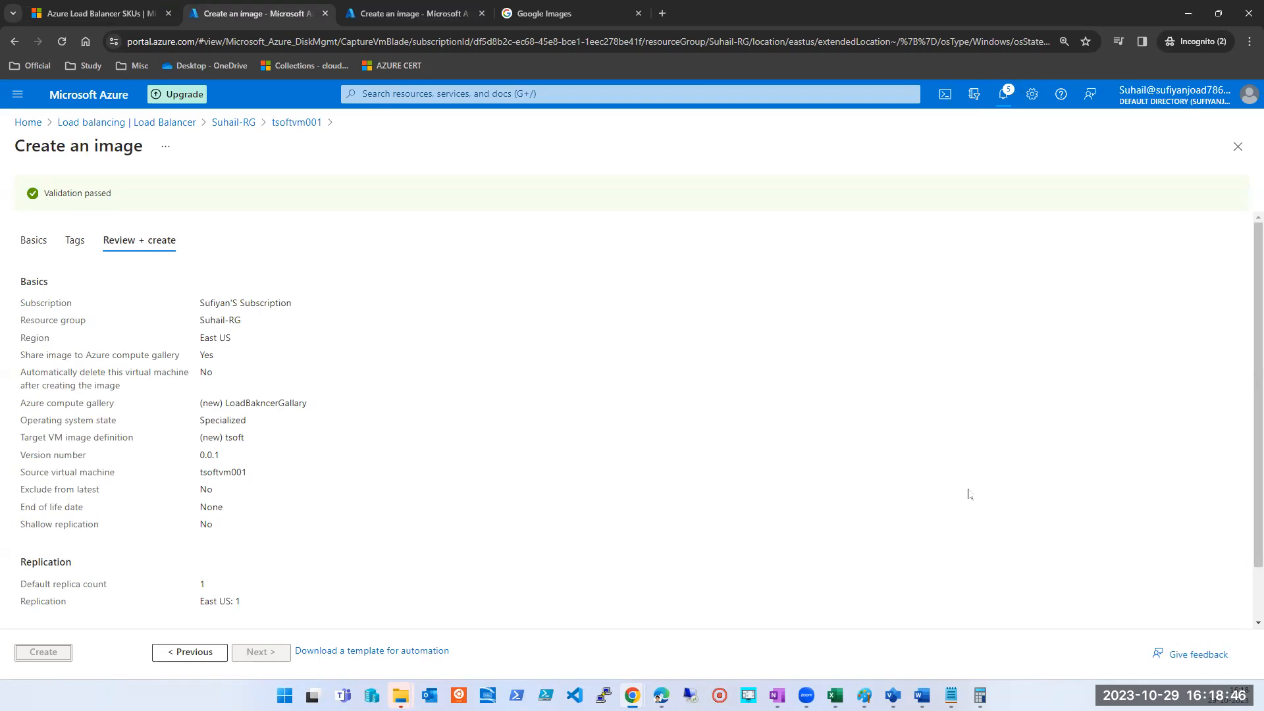
scroll(888, 504, "down", 1)
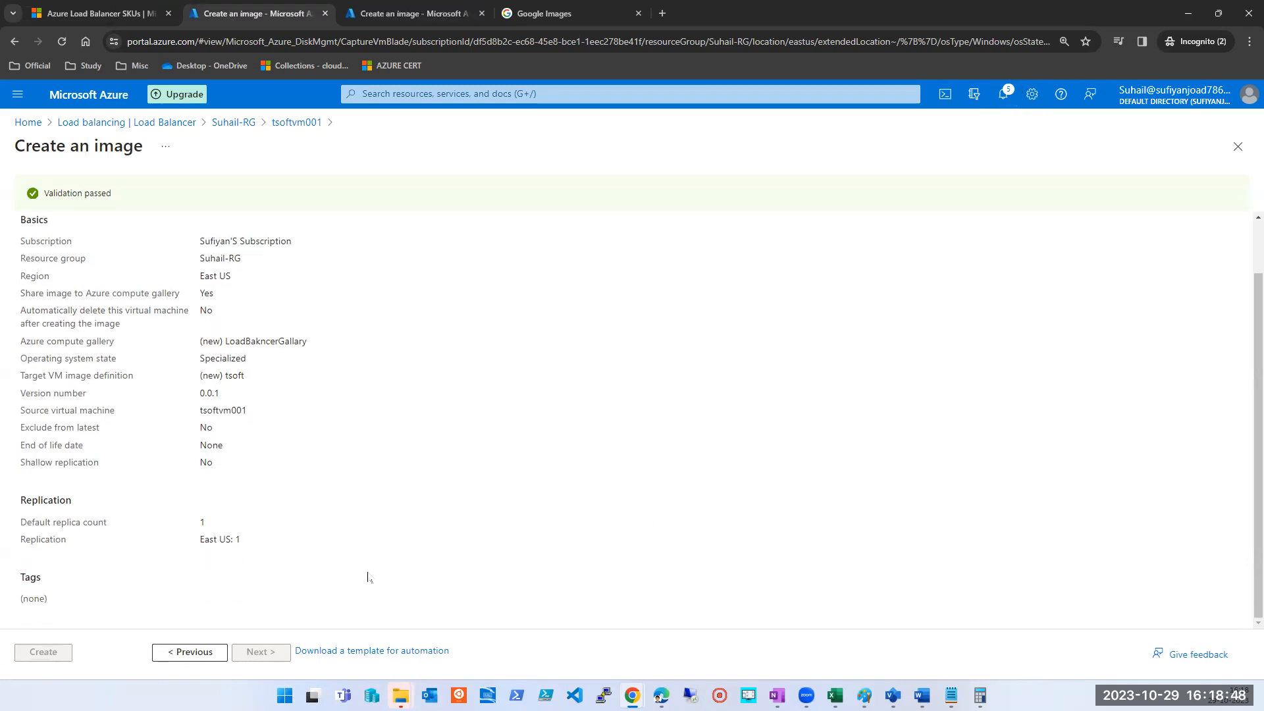
scroll(210, 520, "up", 1)
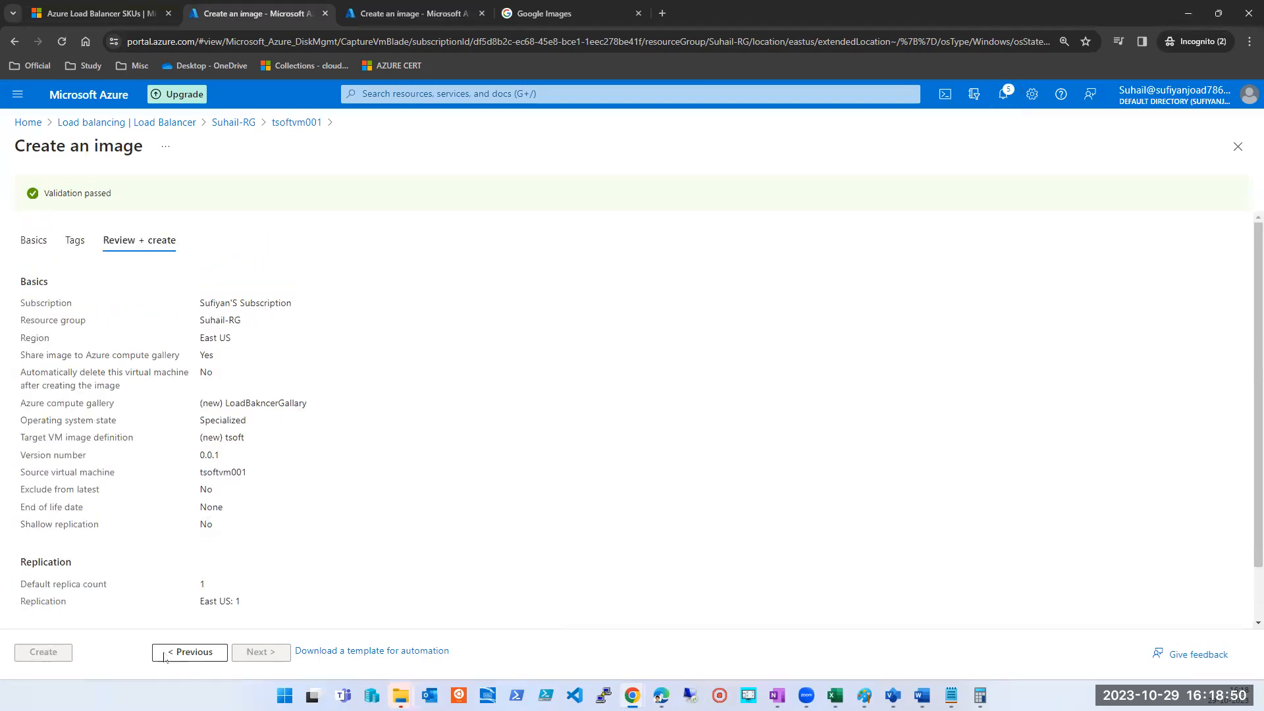
scroll(119, 638, "down", 1)
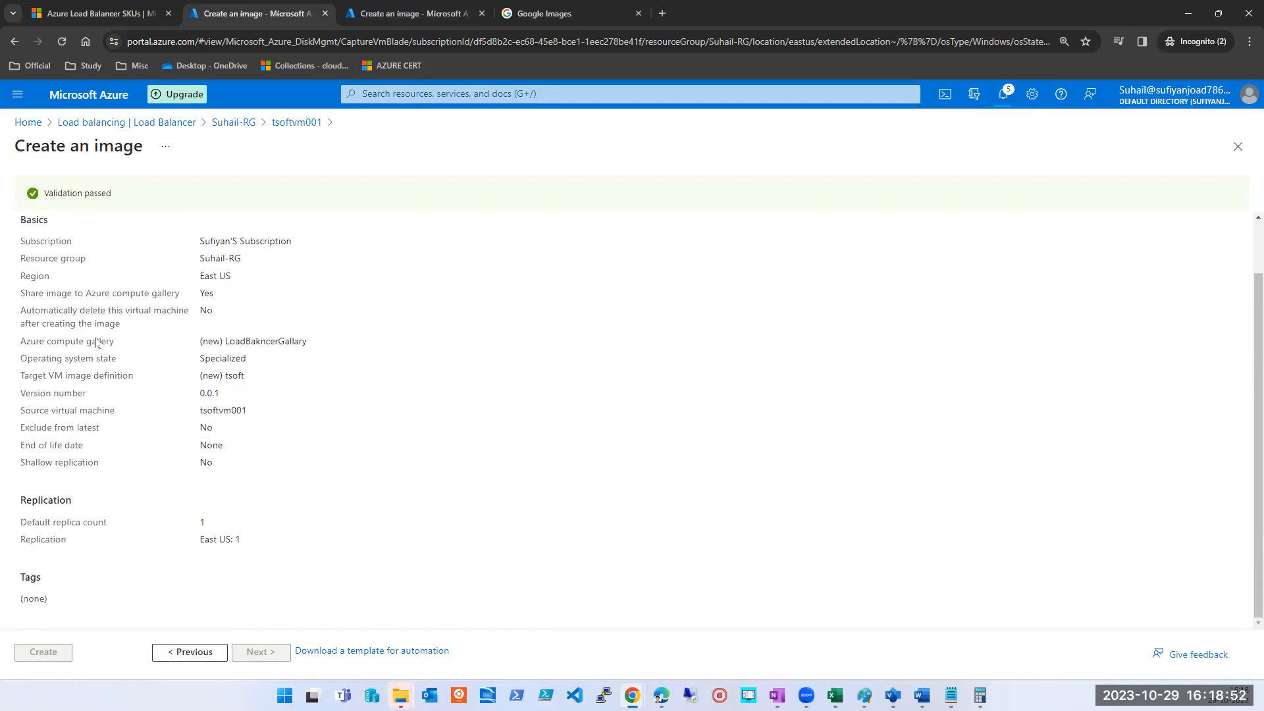
scroll(98, 343, "up", 1)
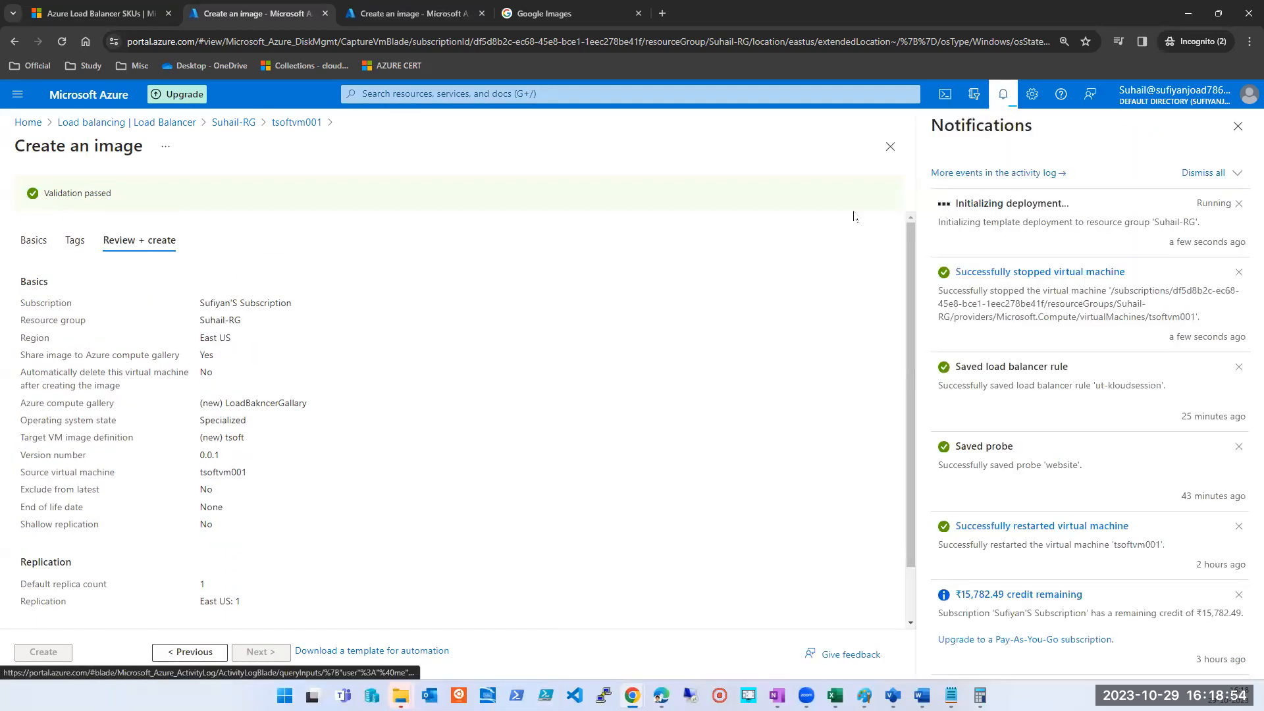
Step: Close the duplicated image form without creating anything and open the utkloudvm001 virtual machine from the recent resources
left_click(426, 20)
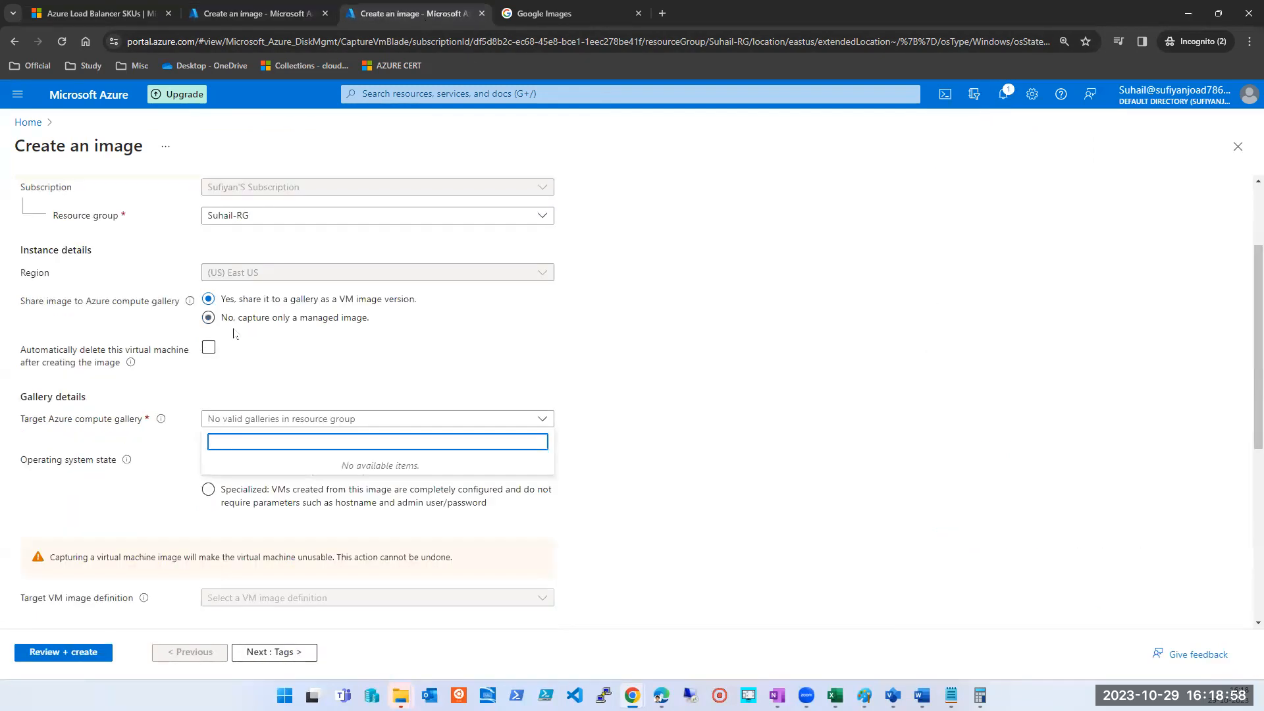
left_click(844, 447)
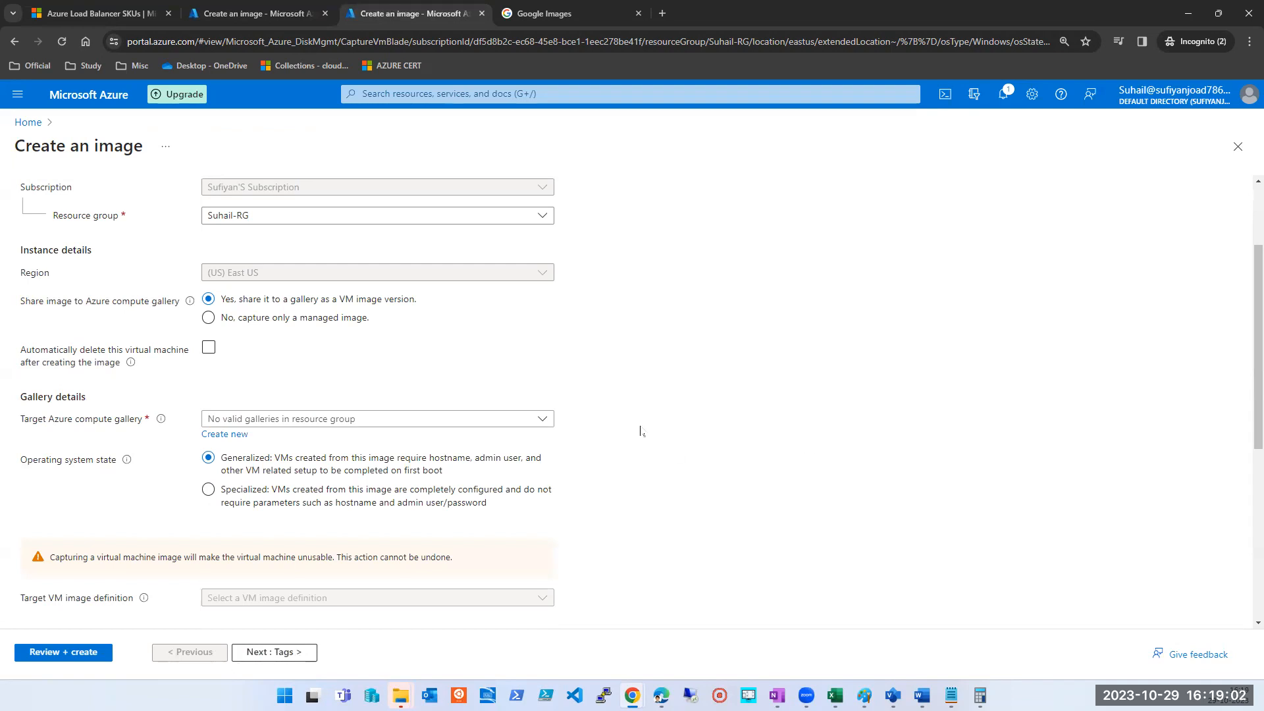
scroll(643, 415, "up", 2)
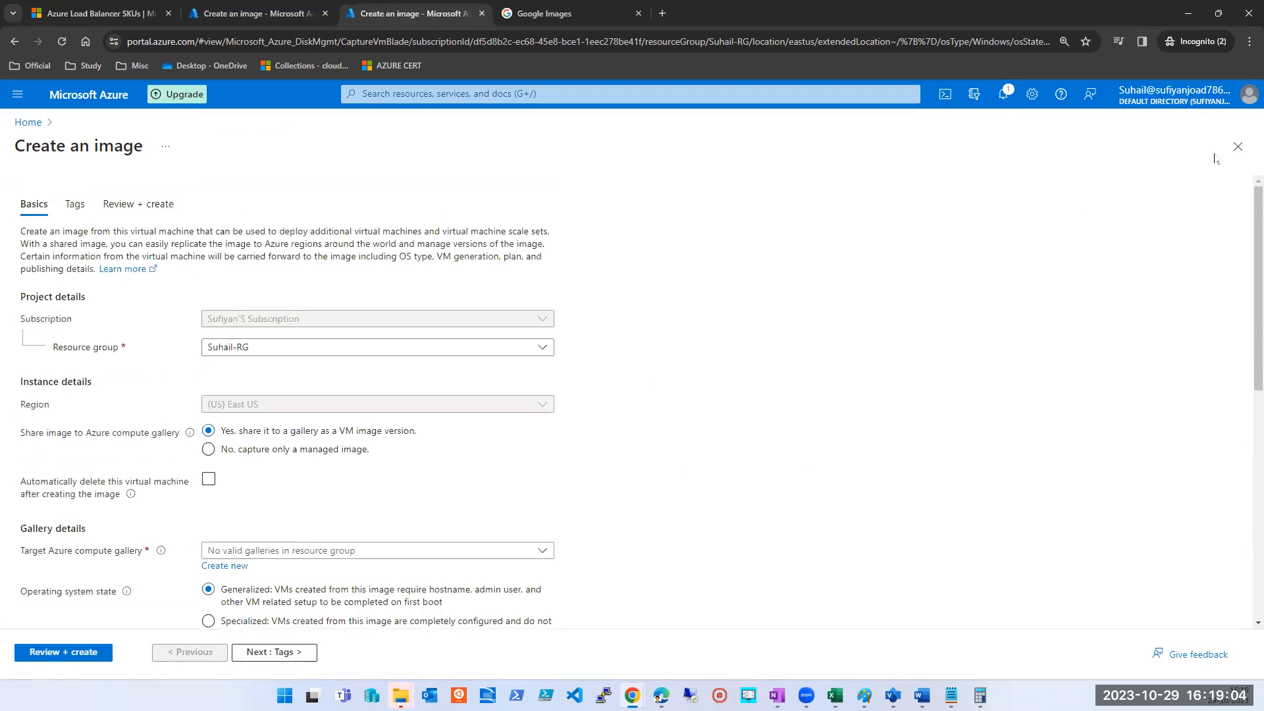
left_click(1237, 148)
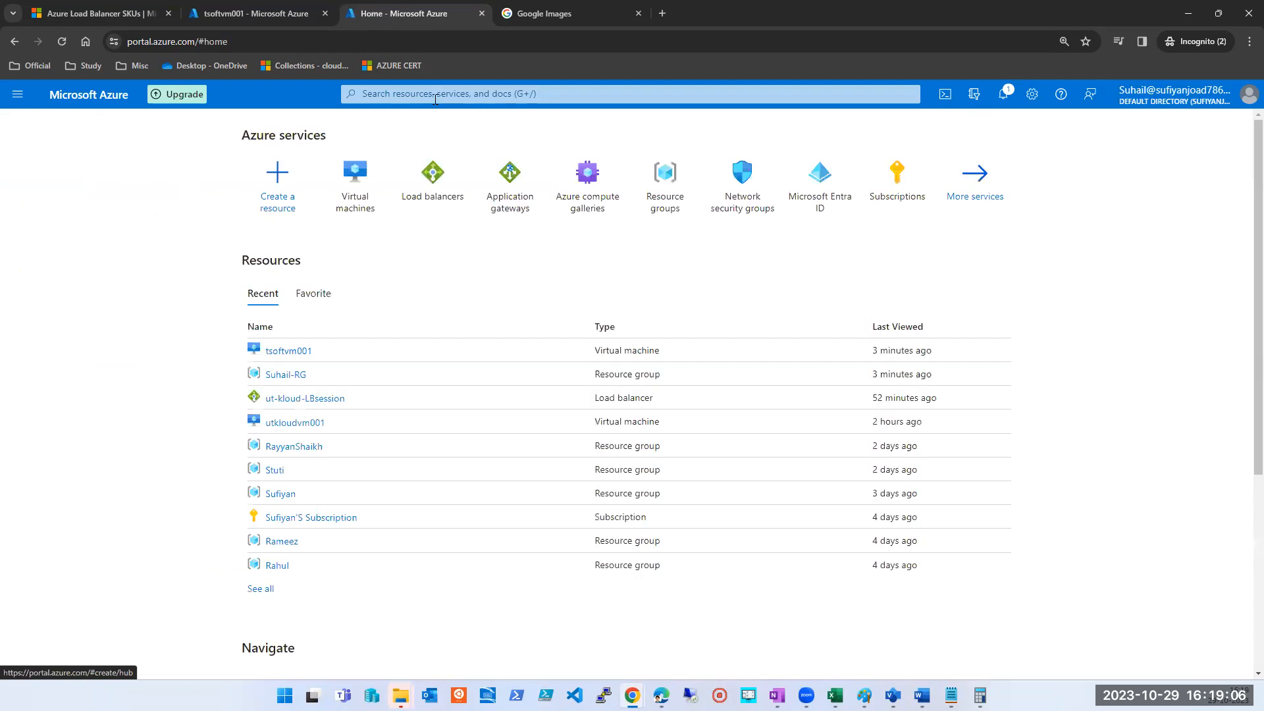
left_click(431, 93)
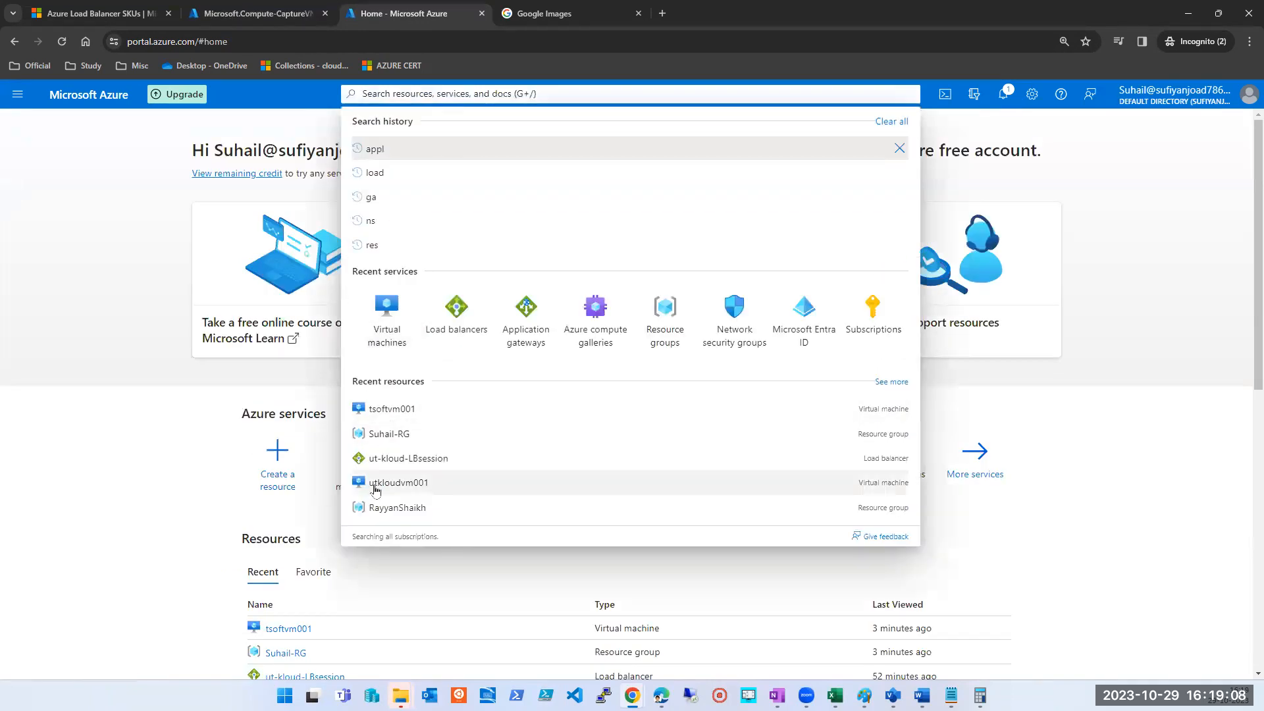
left_click(382, 488)
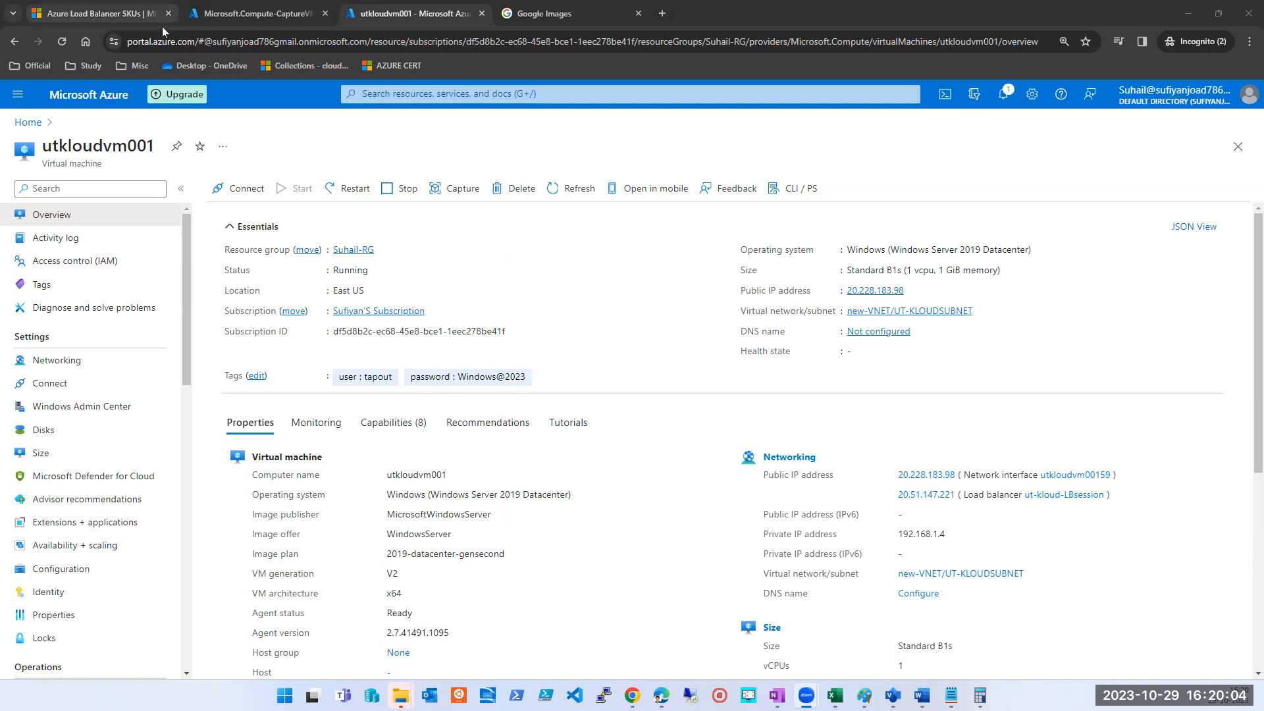
Step: Check the progress of the image capture deployment alongside the utkloudvm001 overview
left_click(221, 7)
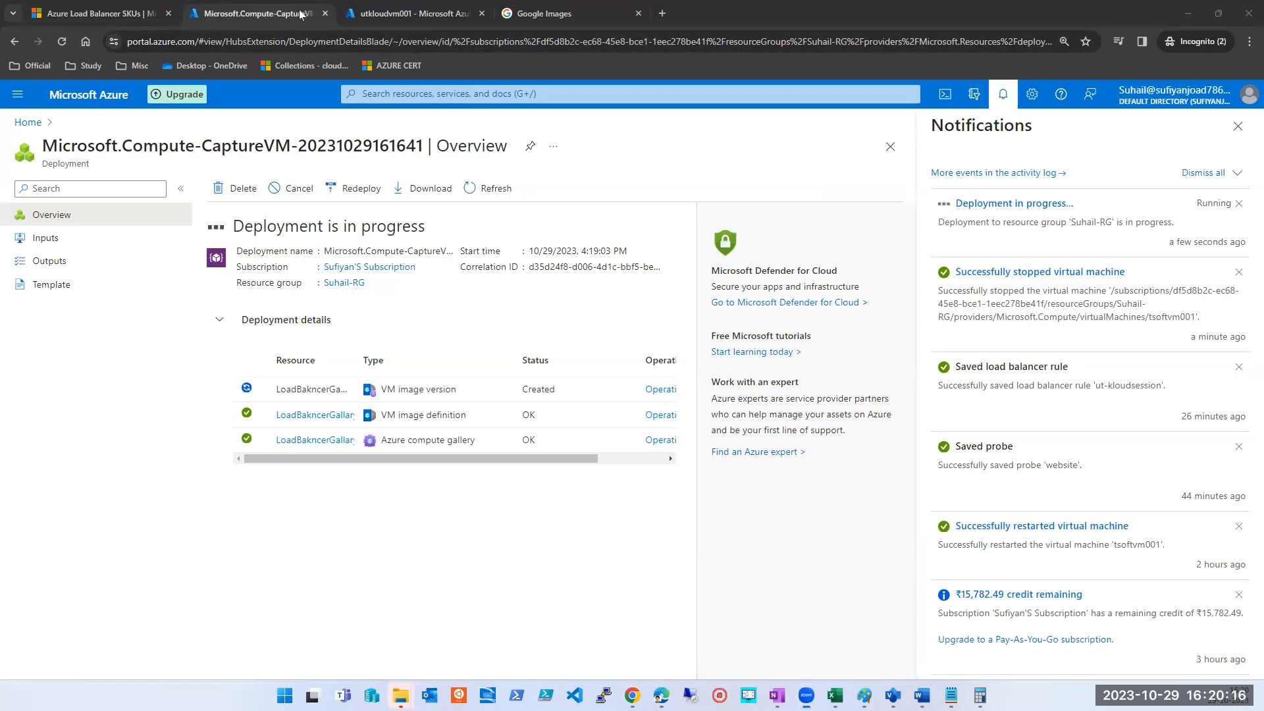
left_click(392, 19)
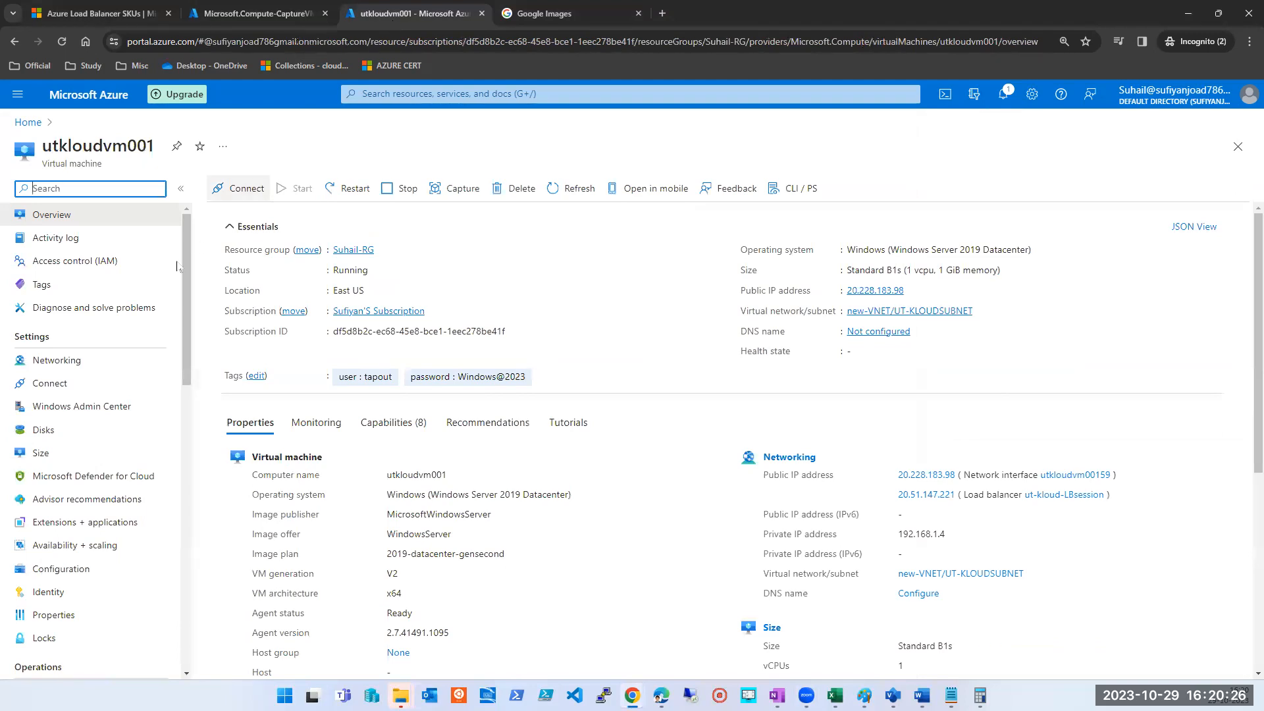
left_click(239, 7)
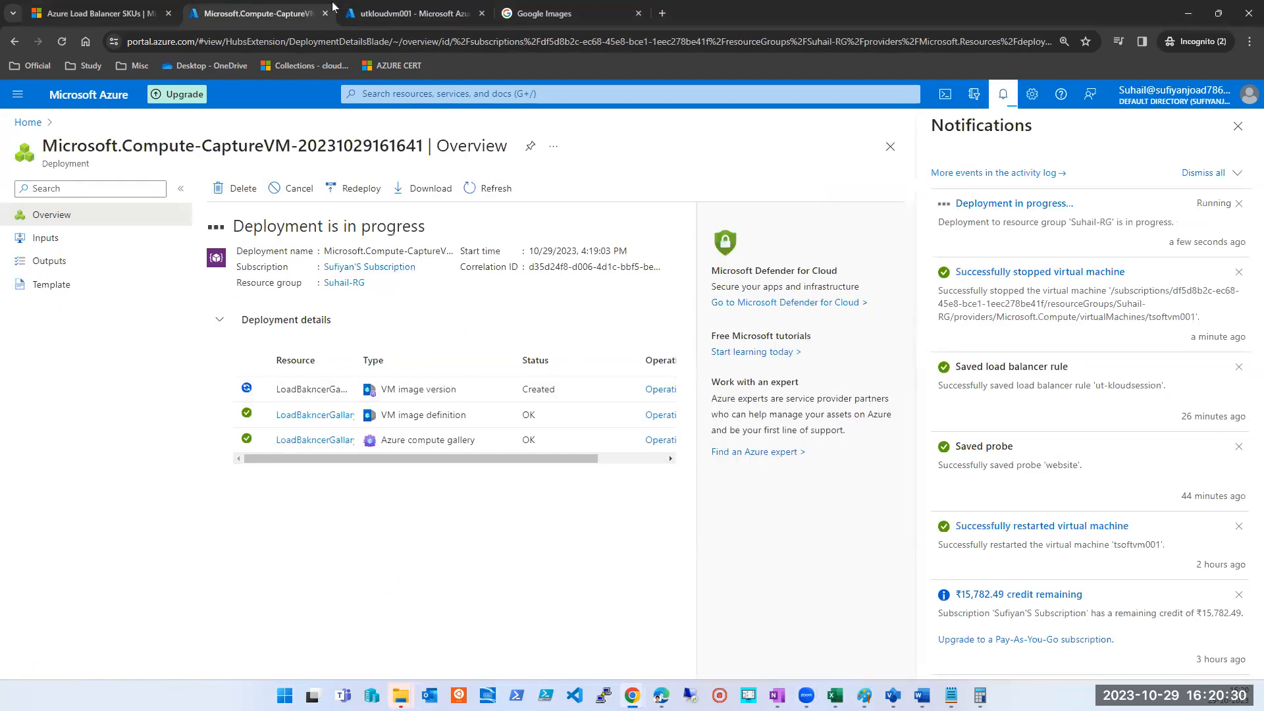
left_click(382, 12)
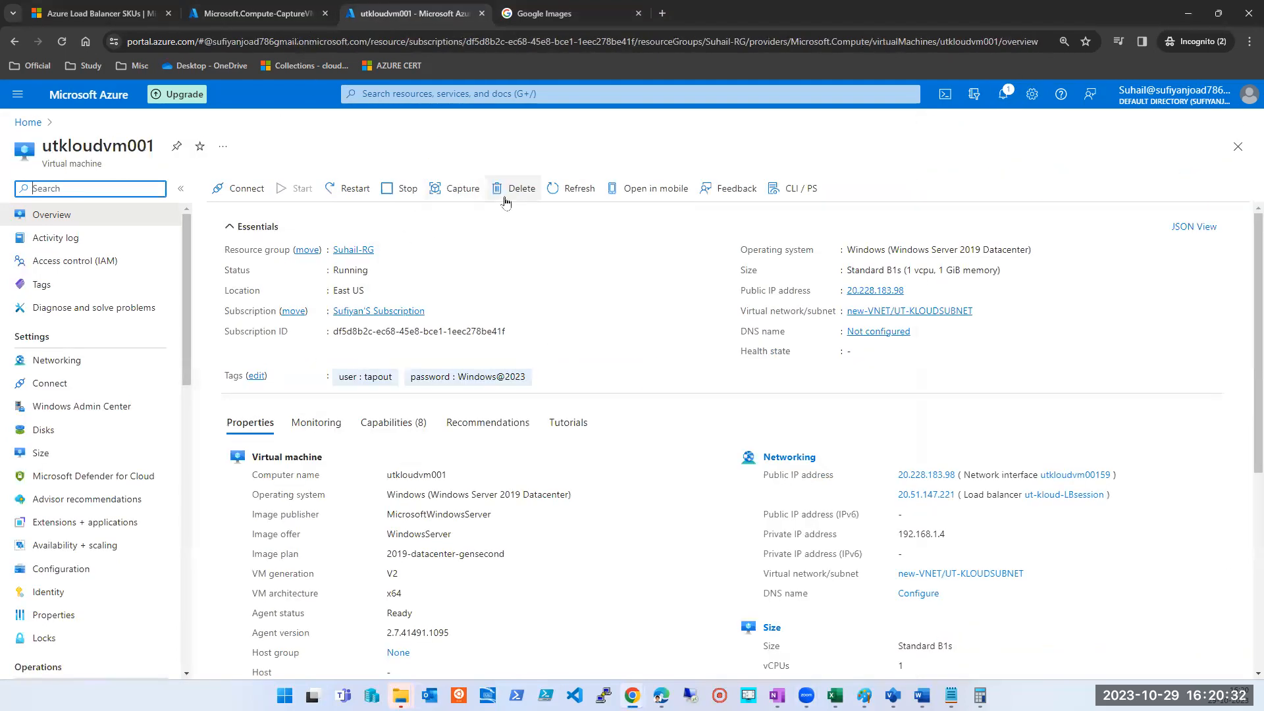
left_click(459, 197)
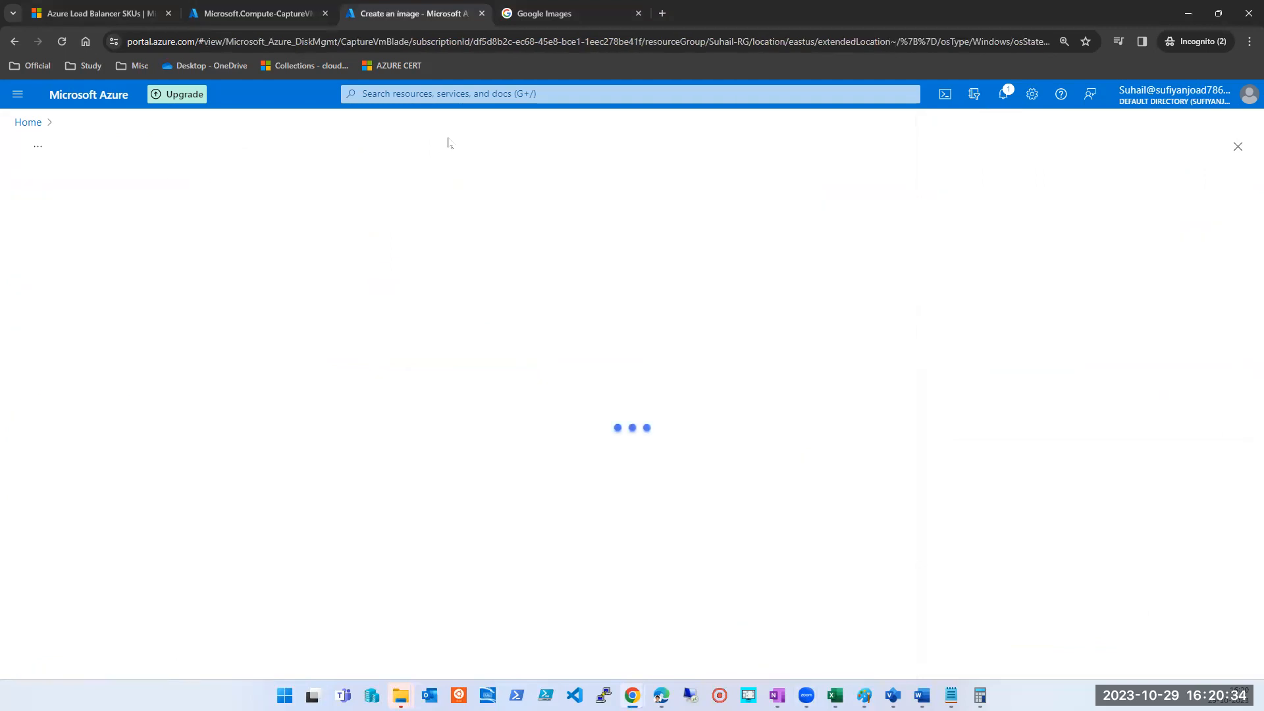
left_click(1237, 147)
Step: Review the image version, image definition and compute gallery resources in the image capture deployment details
left_click(227, 15)
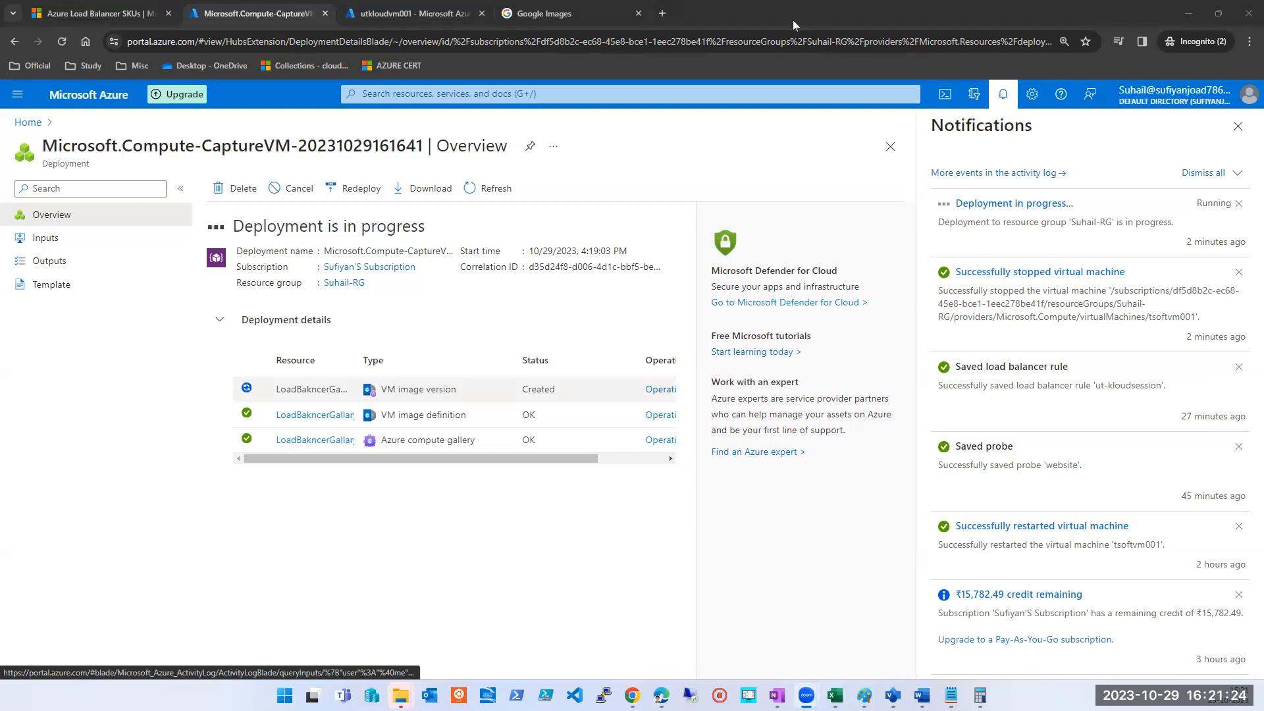
mouse_move(493, 435)
left_mouse_down()
mouse_move(373, 468)
mouse_move(333, 392)
mouse_move(354, 376)
left_mouse_up()
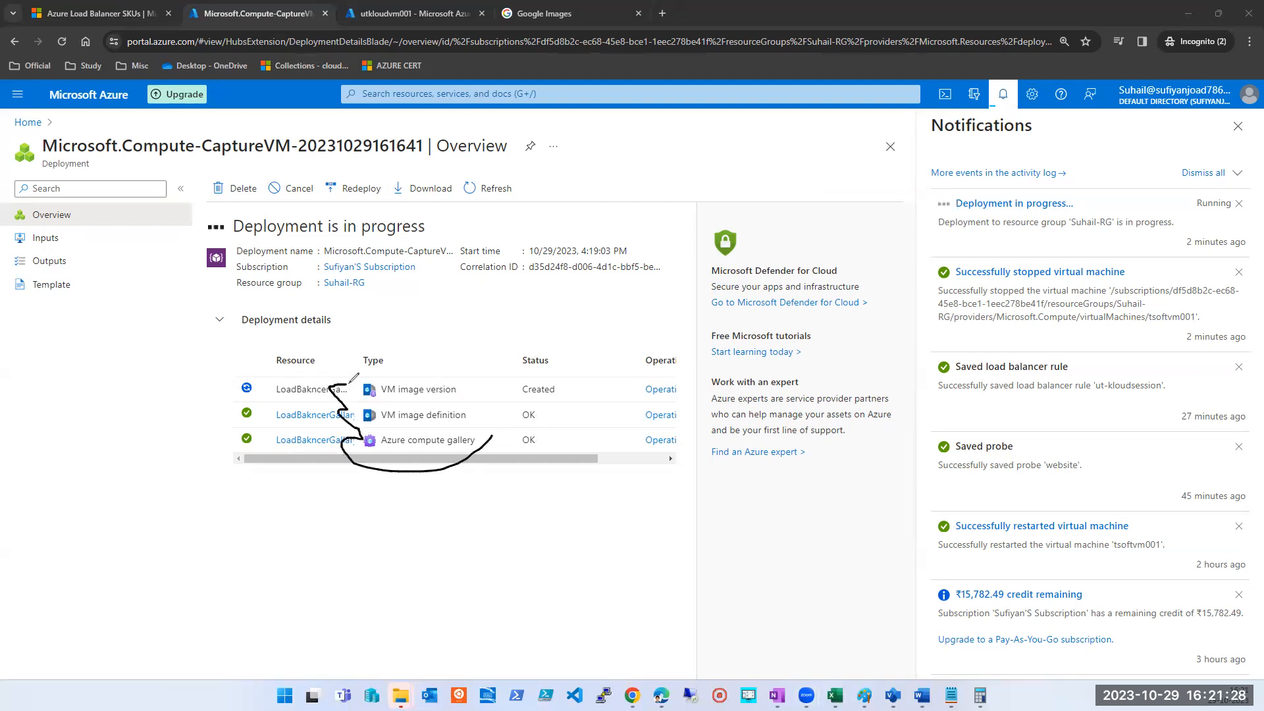
left_click(806, 82)
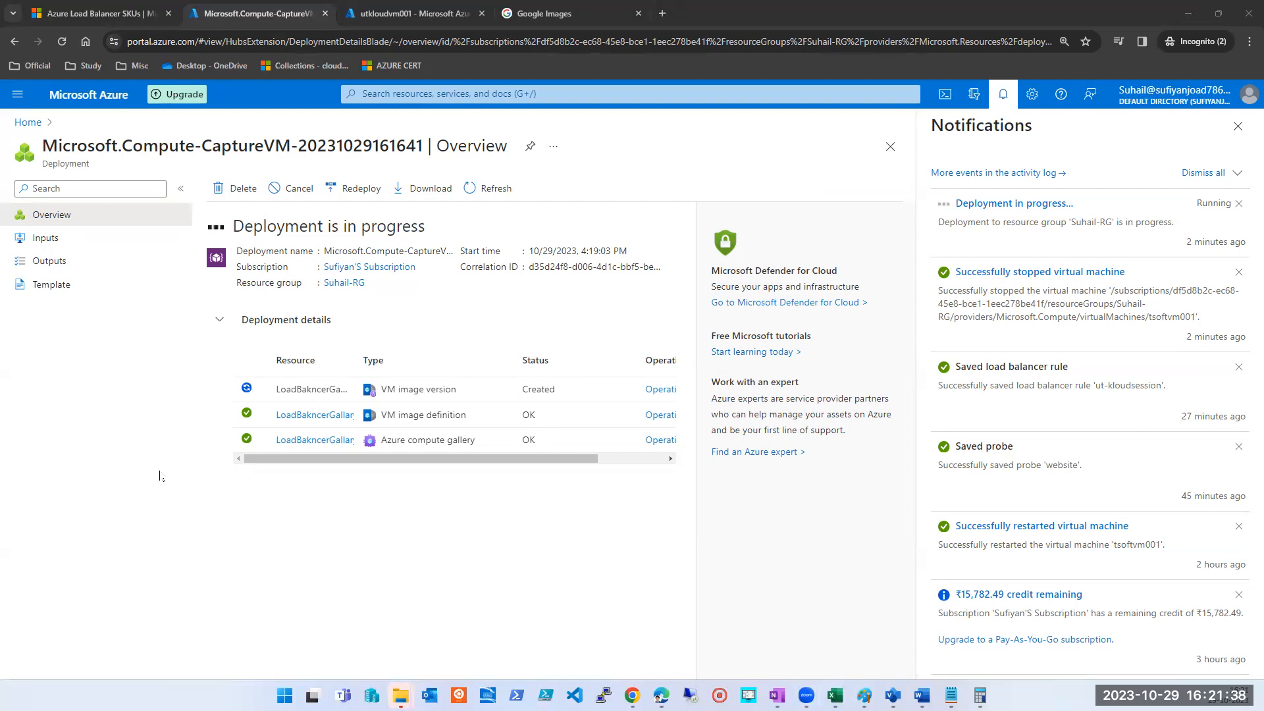
Step: Start capturing an image of utkloudvm001 and choose LoadBakncerGallary as the target compute gallery
left_click(390, 19)
left_click(462, 189)
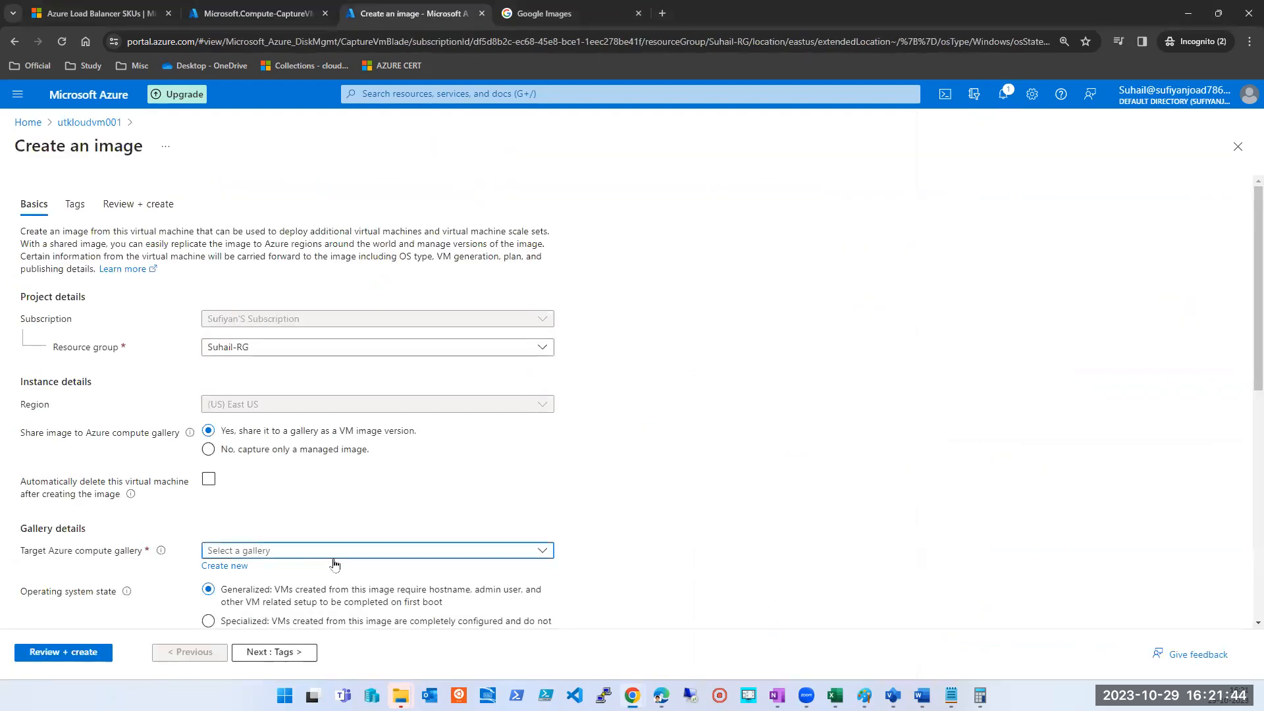
left_click(333, 555)
left_click(266, 632)
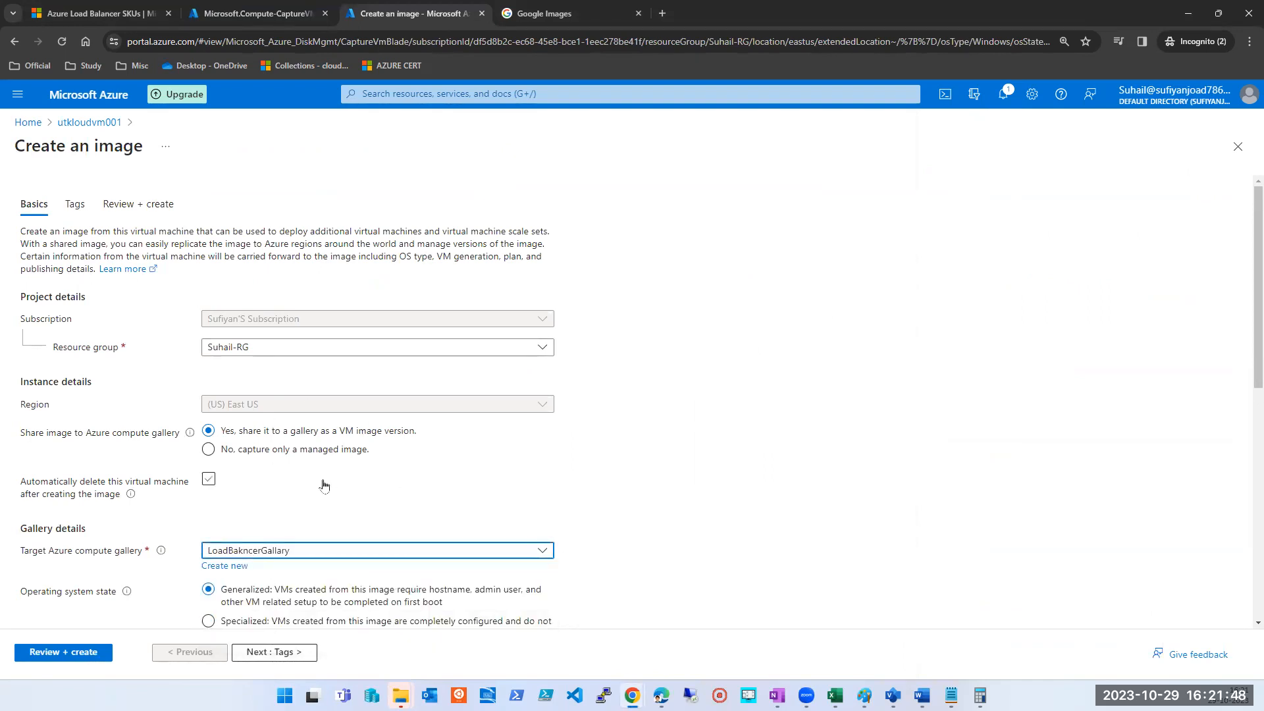
Step: Set the image's operating system state to Specialized and choose tsoft as the target VM image definition
scroll(272, 464, "down", 2)
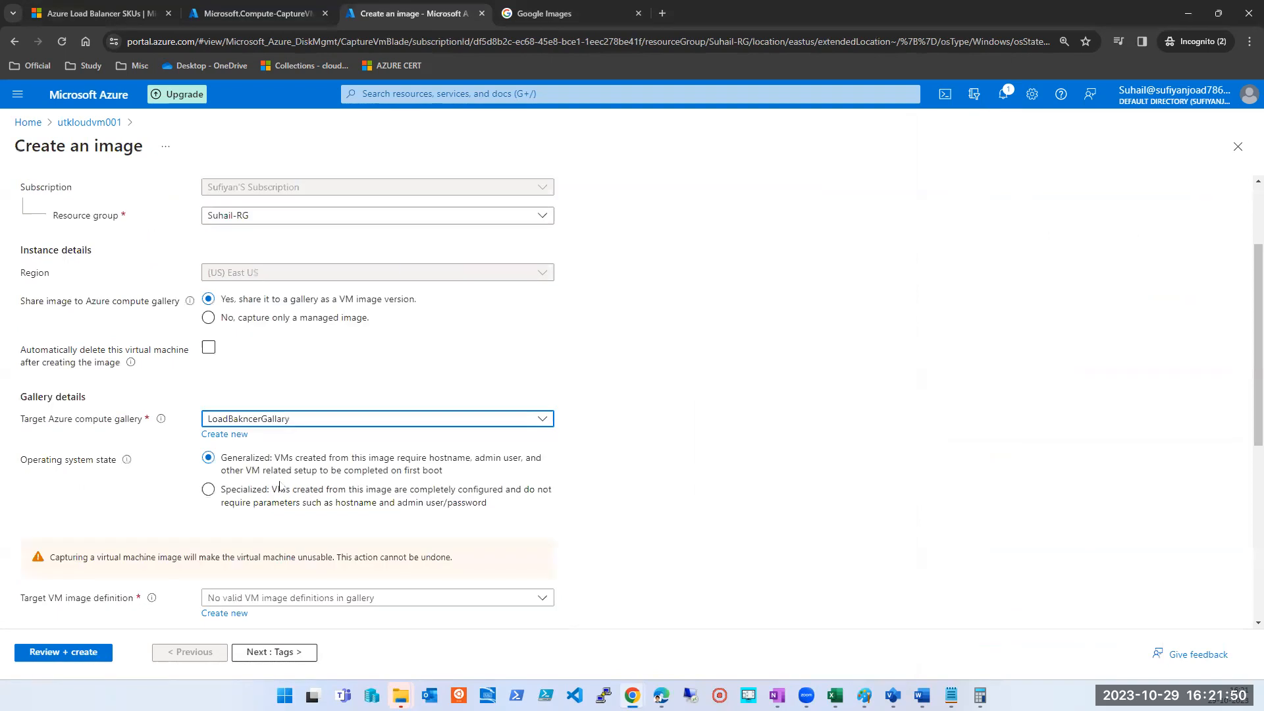
left_click(241, 490)
scroll(258, 487, "down", 2)
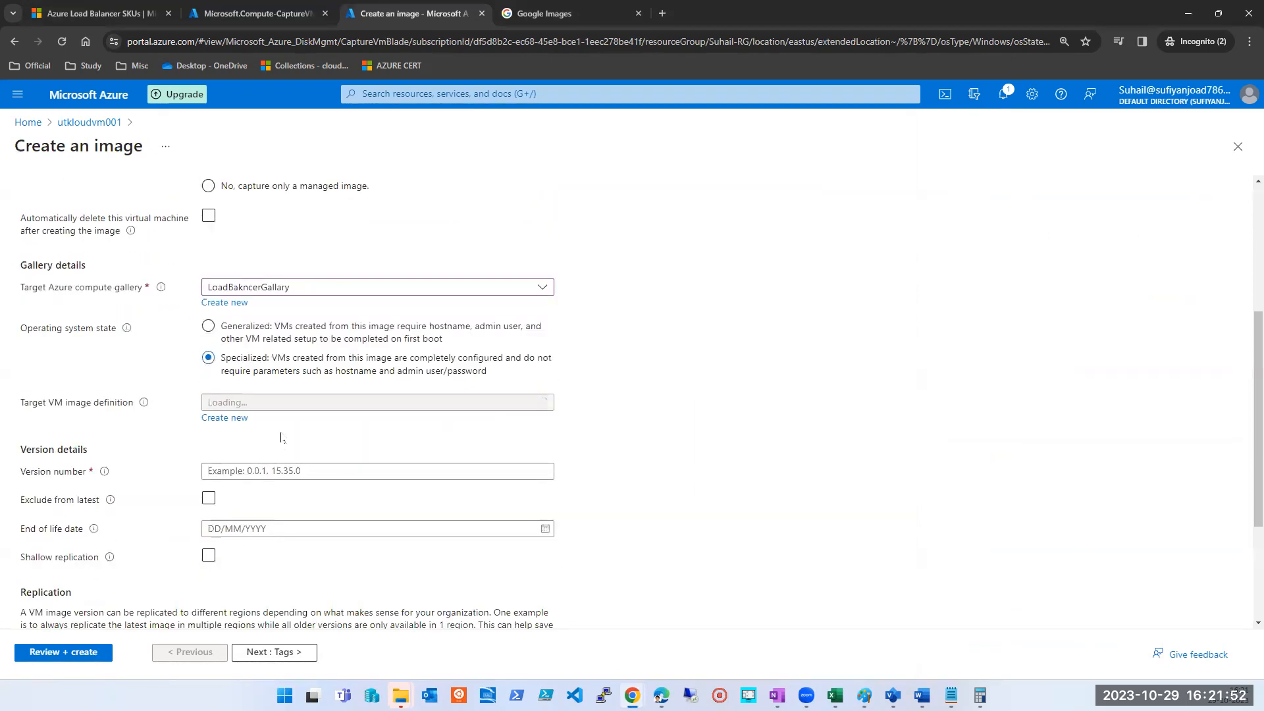
left_click(289, 403)
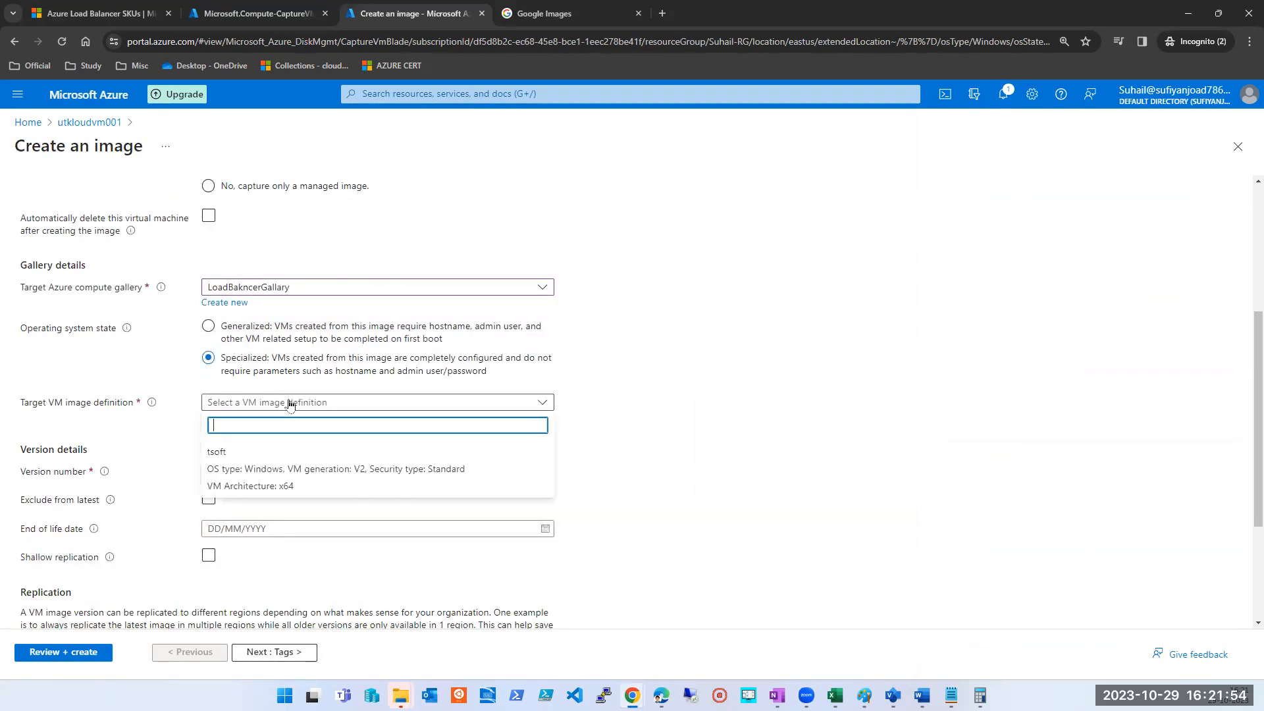
left_click(274, 485)
Step: Set the image version number to 0.0.1 and look back over the basic settings
scroll(201, 442, "down", 2)
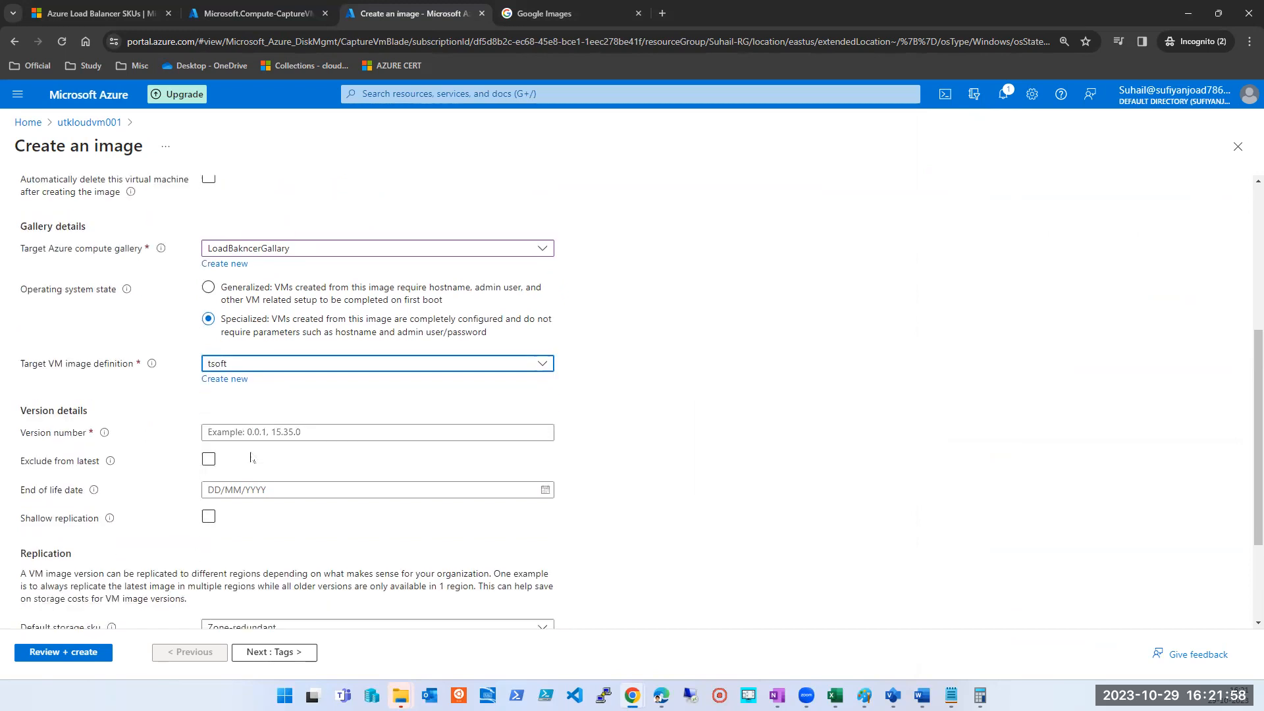
left_click(292, 337)
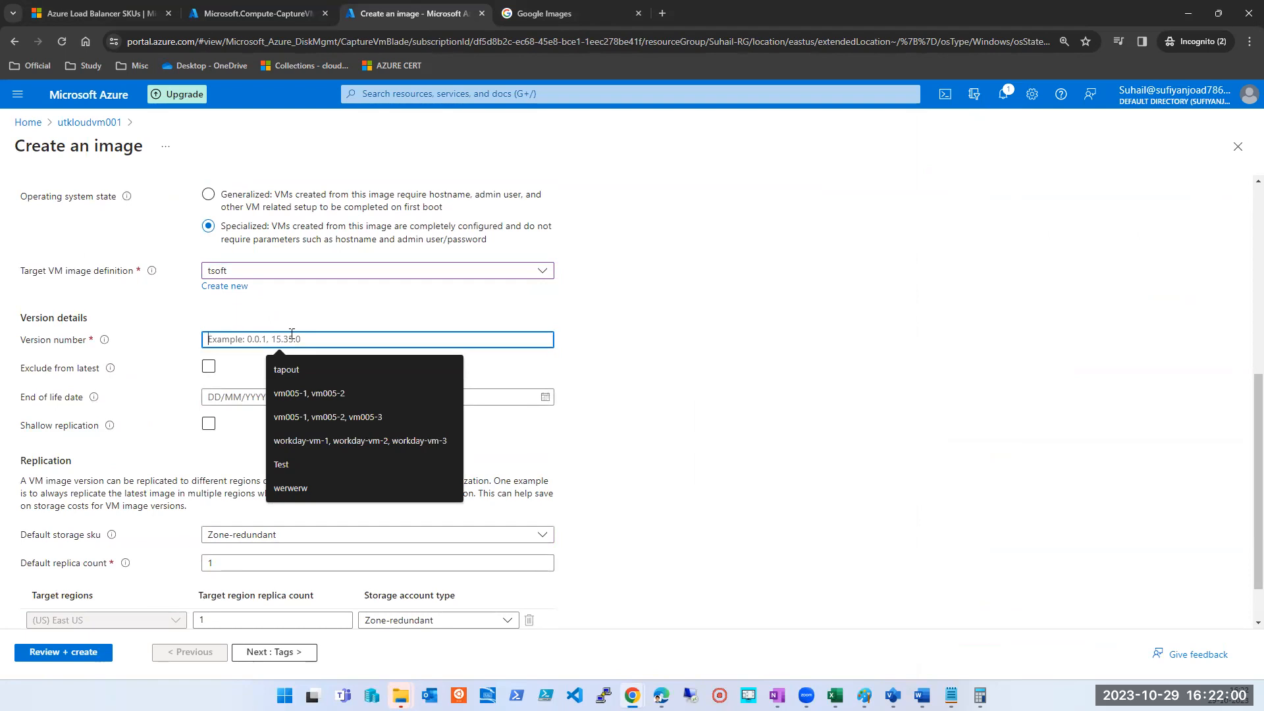
type("0.0.")
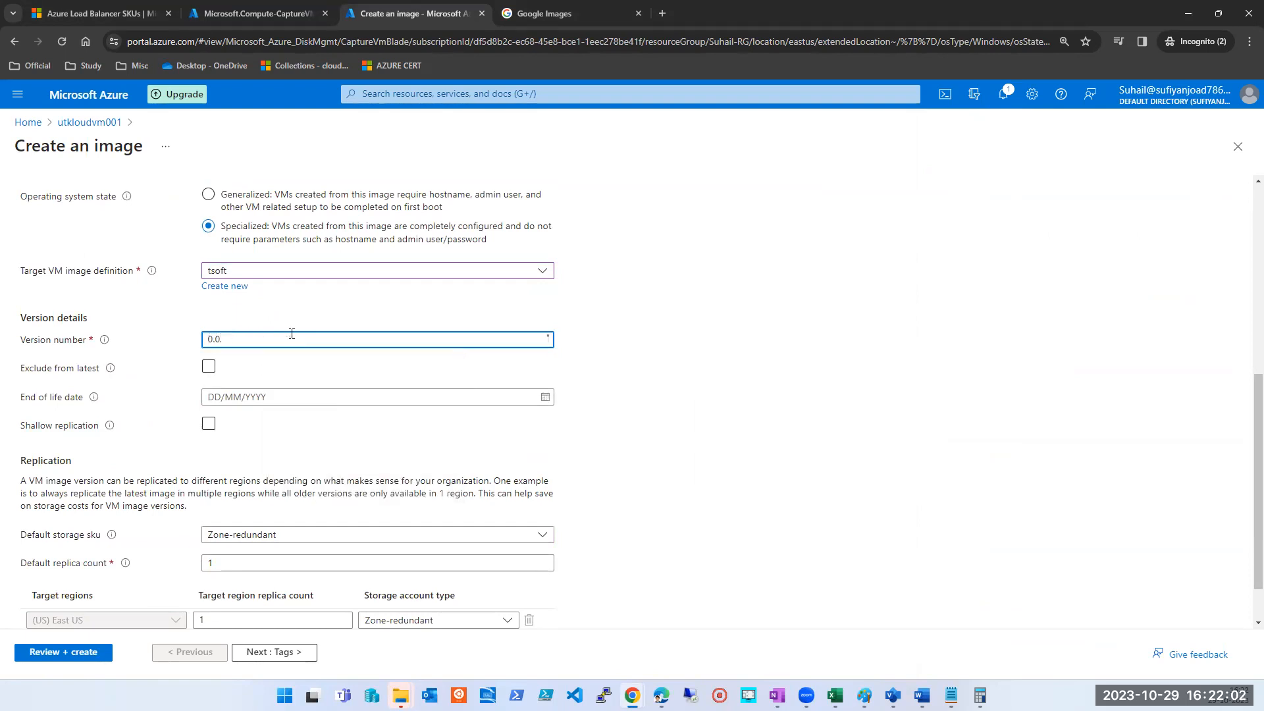
type("01")
scroll(292, 333, "up", 4)
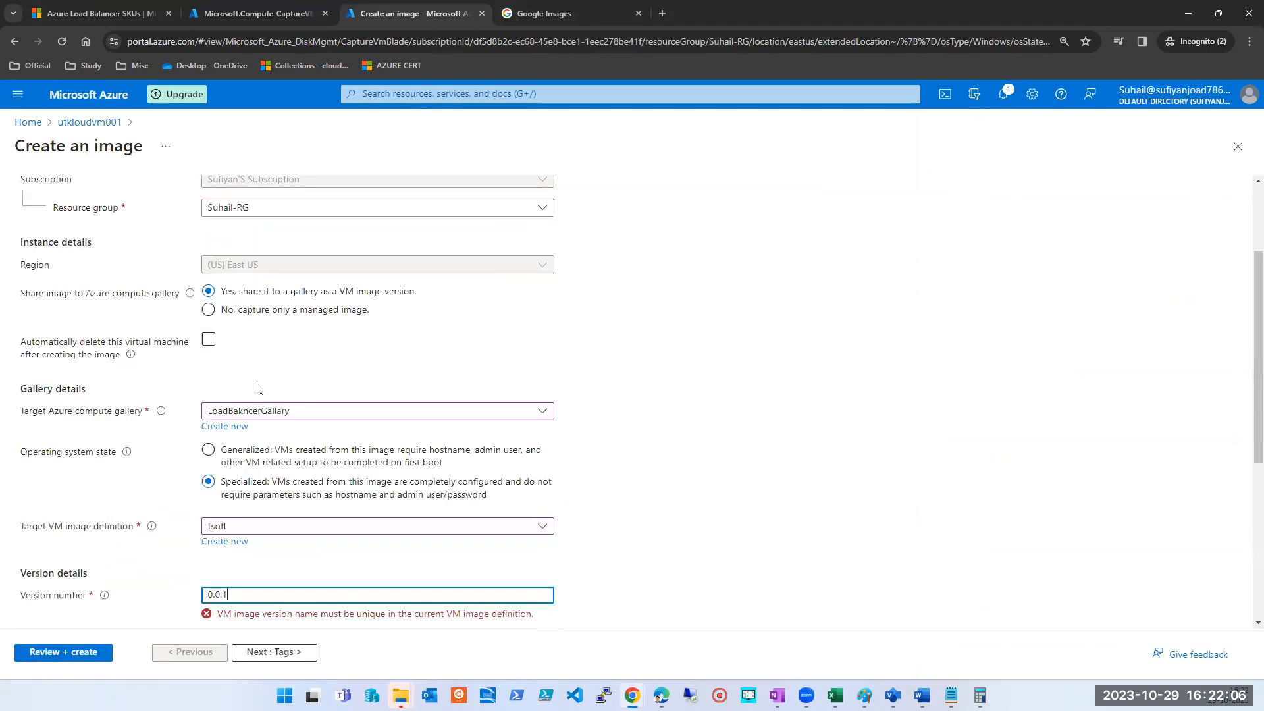
scroll(258, 388, "up", 2)
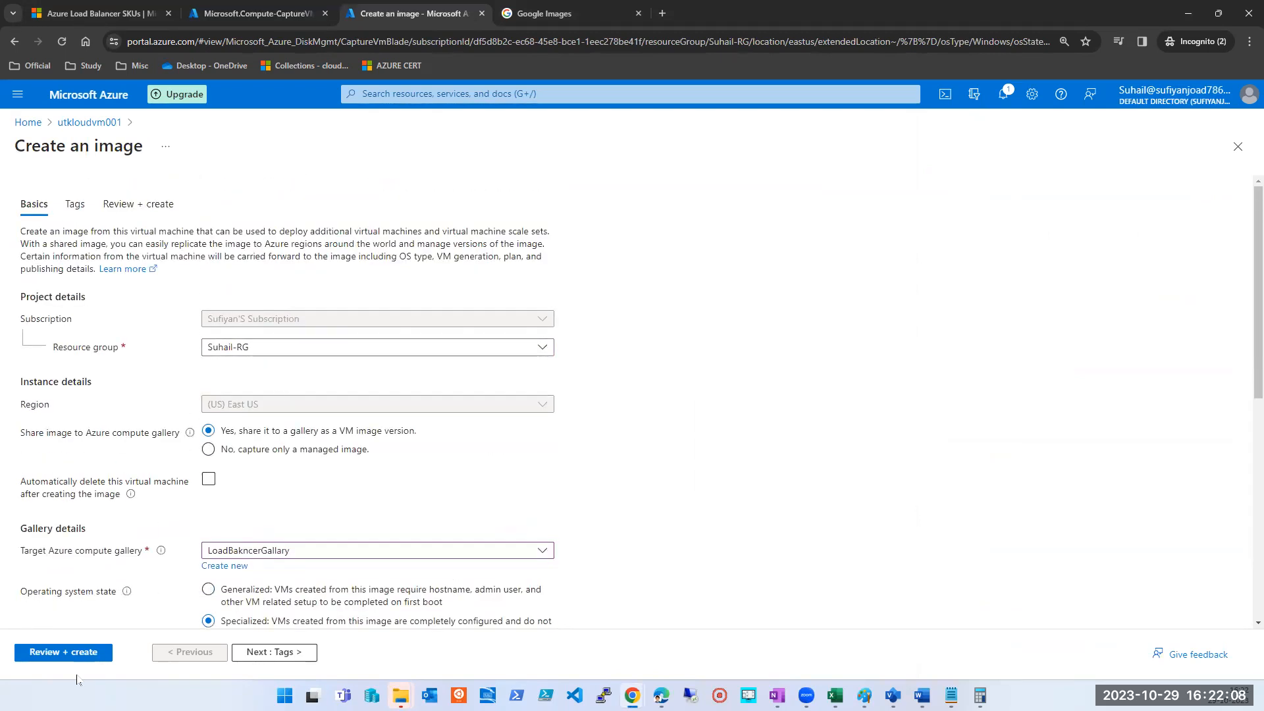
Step: Try to validate the utkloudvm001 image without tags, and return to the basic settings to check the version number field
left_click(259, 654)
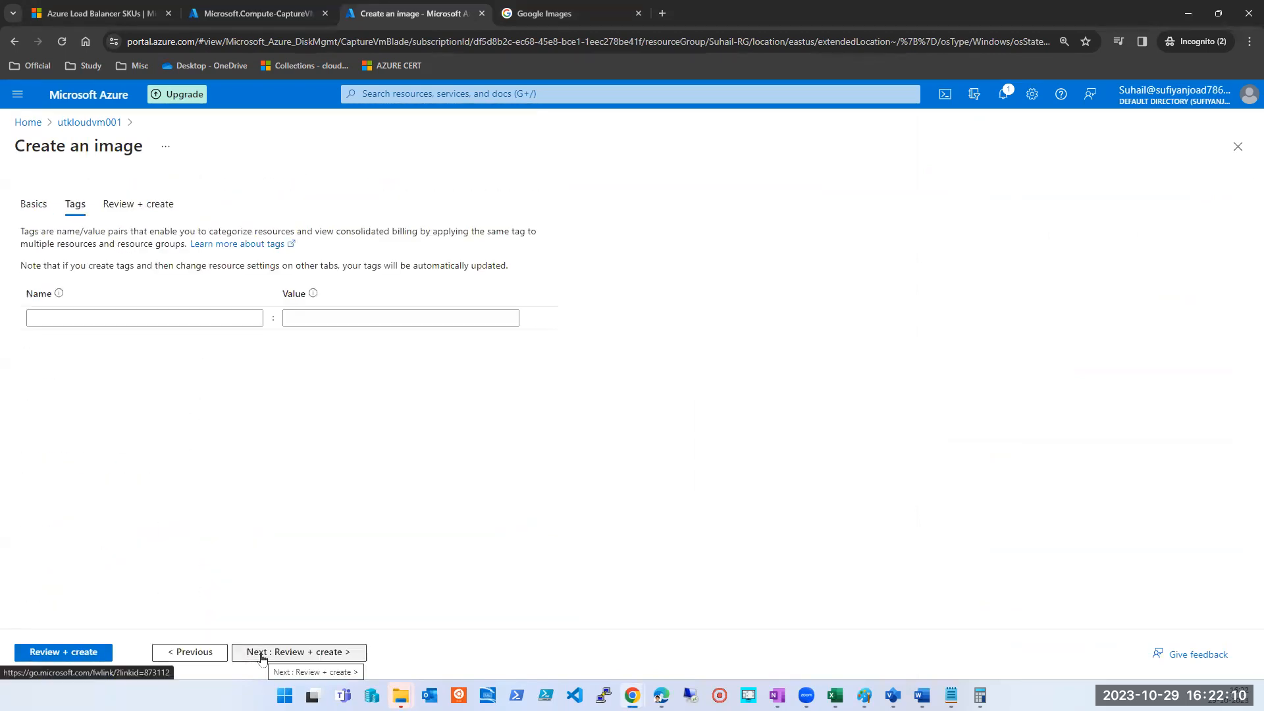
left_click(262, 653)
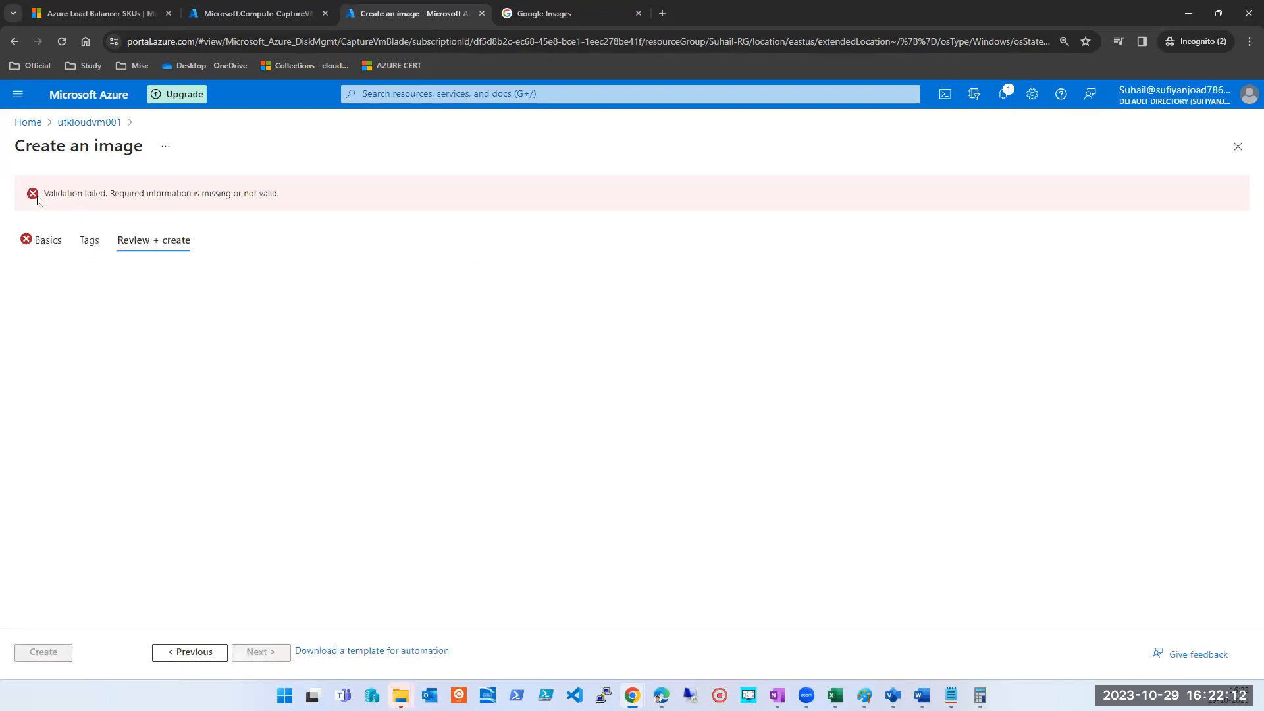
left_click(44, 241)
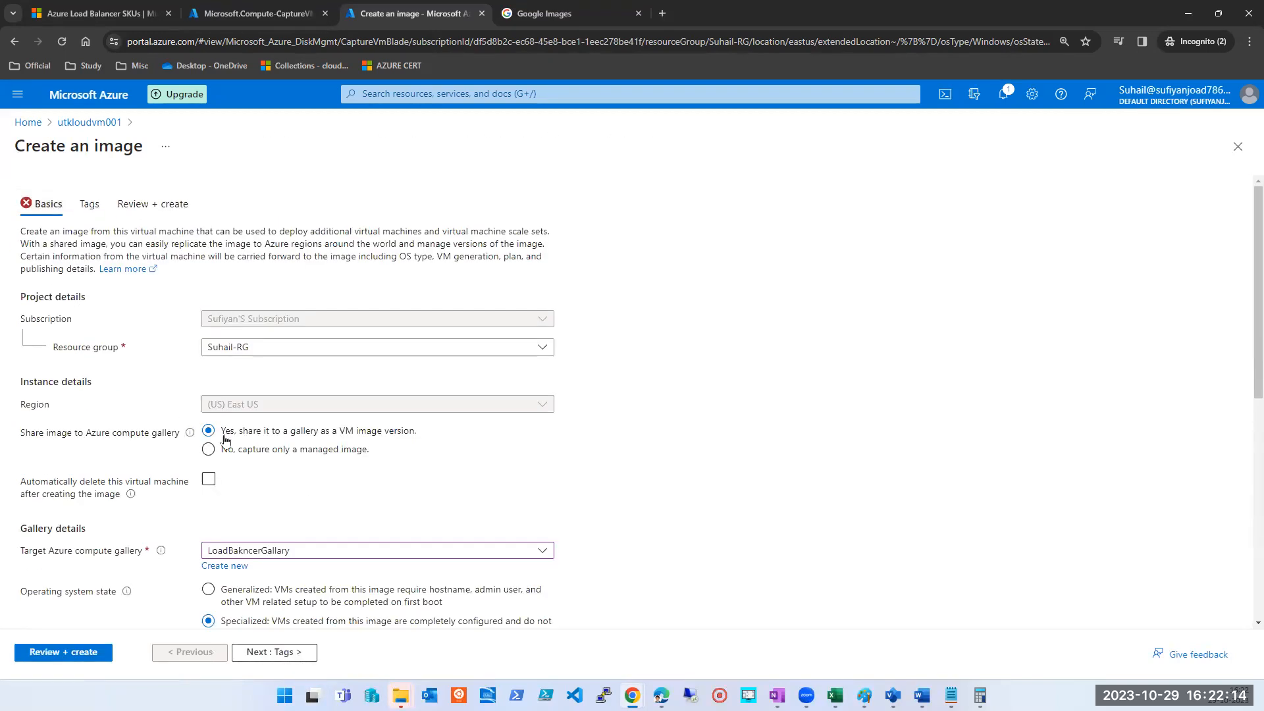
scroll(225, 440, "down", 3)
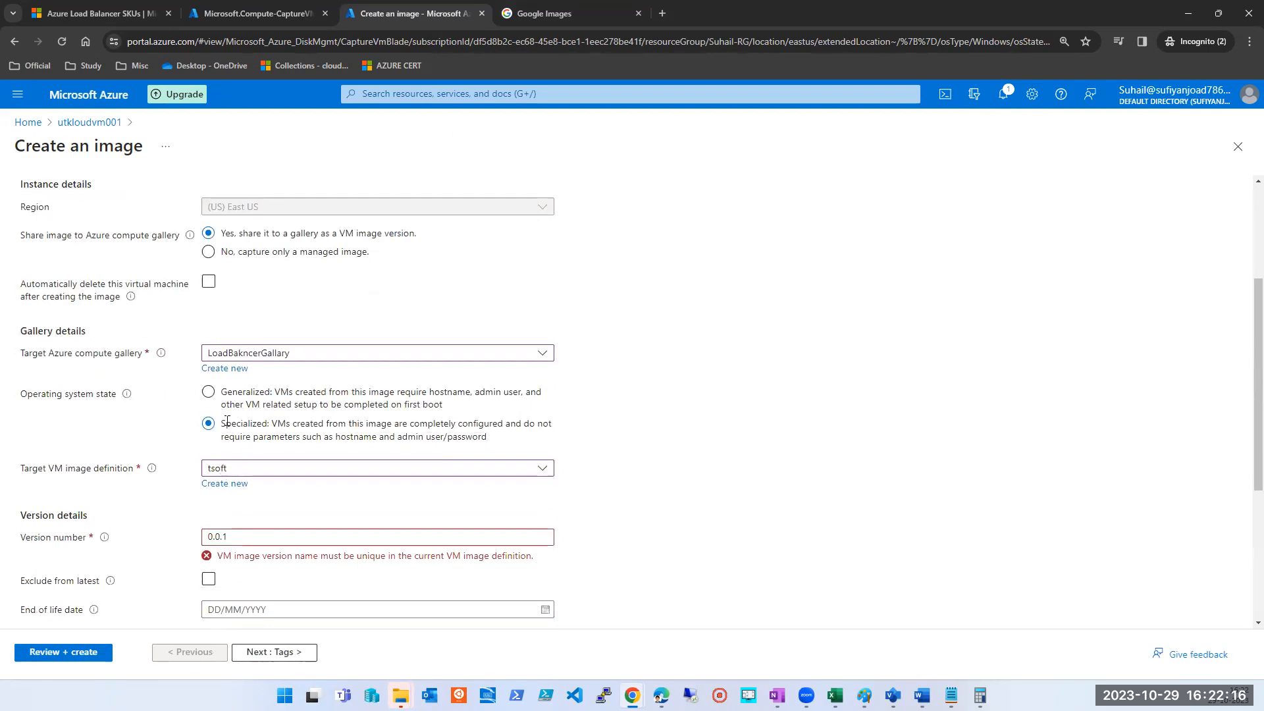
Step: Compare the gallery resources in the running capture deployment with the gallery and image definition chosen for utkloudvm001
left_click(257, 14)
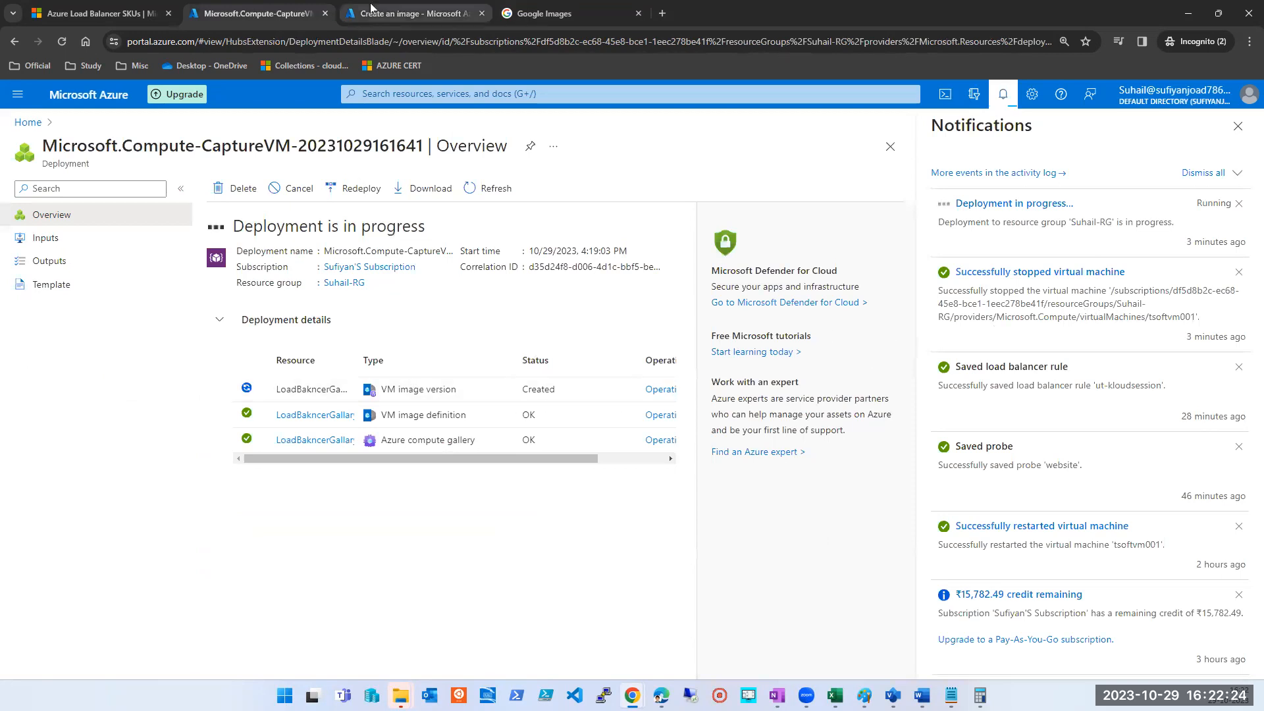
left_click(408, 13)
left_click(257, 13)
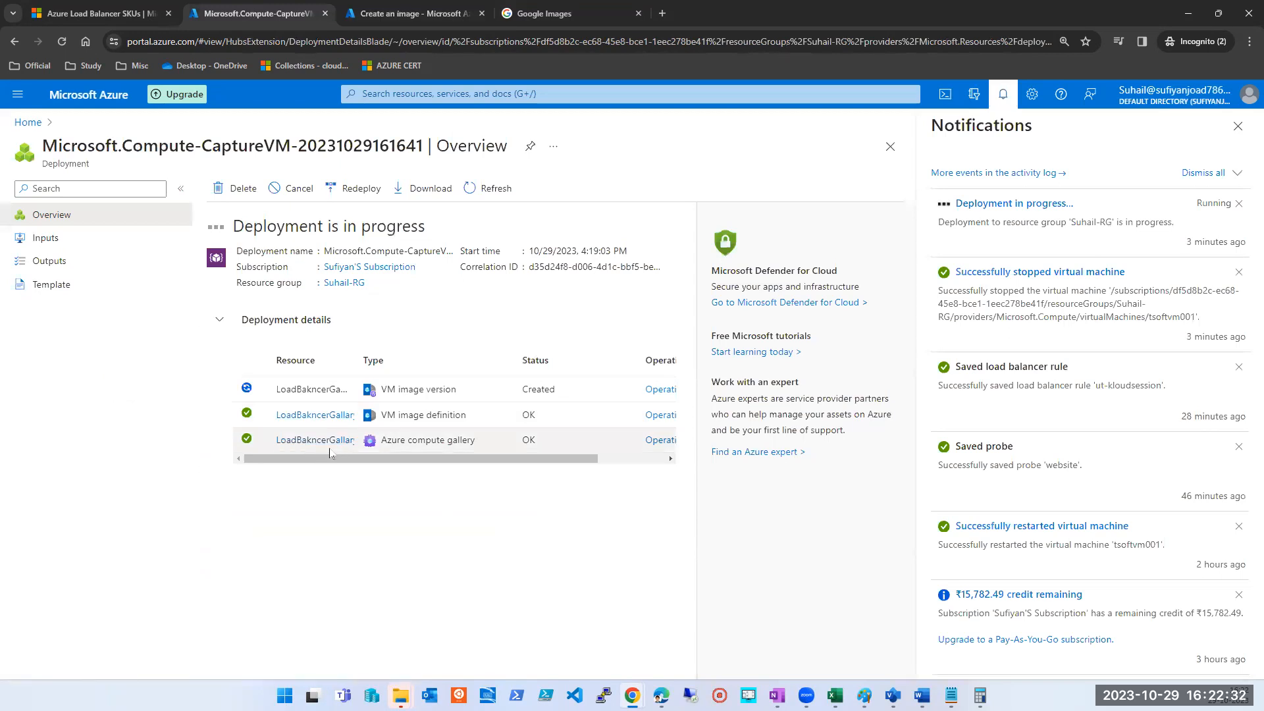
mouse_move(327, 443)
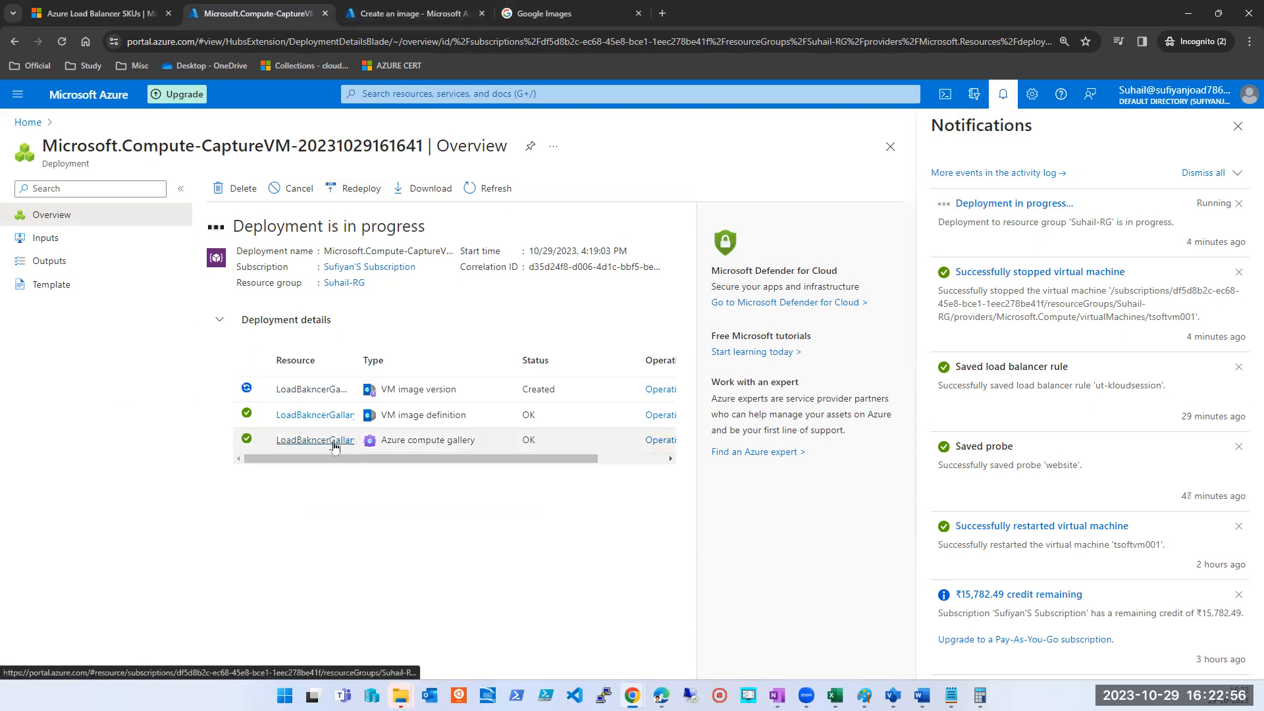
left_click(383, 13)
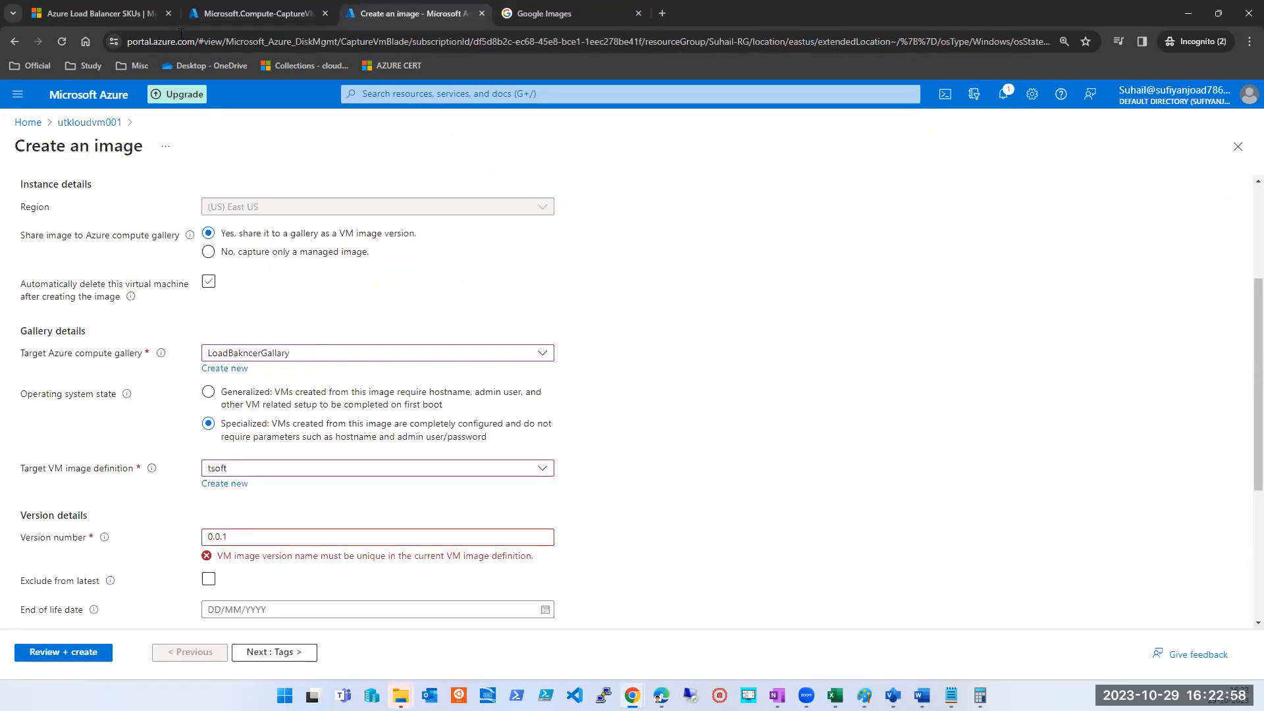
left_click(260, 13)
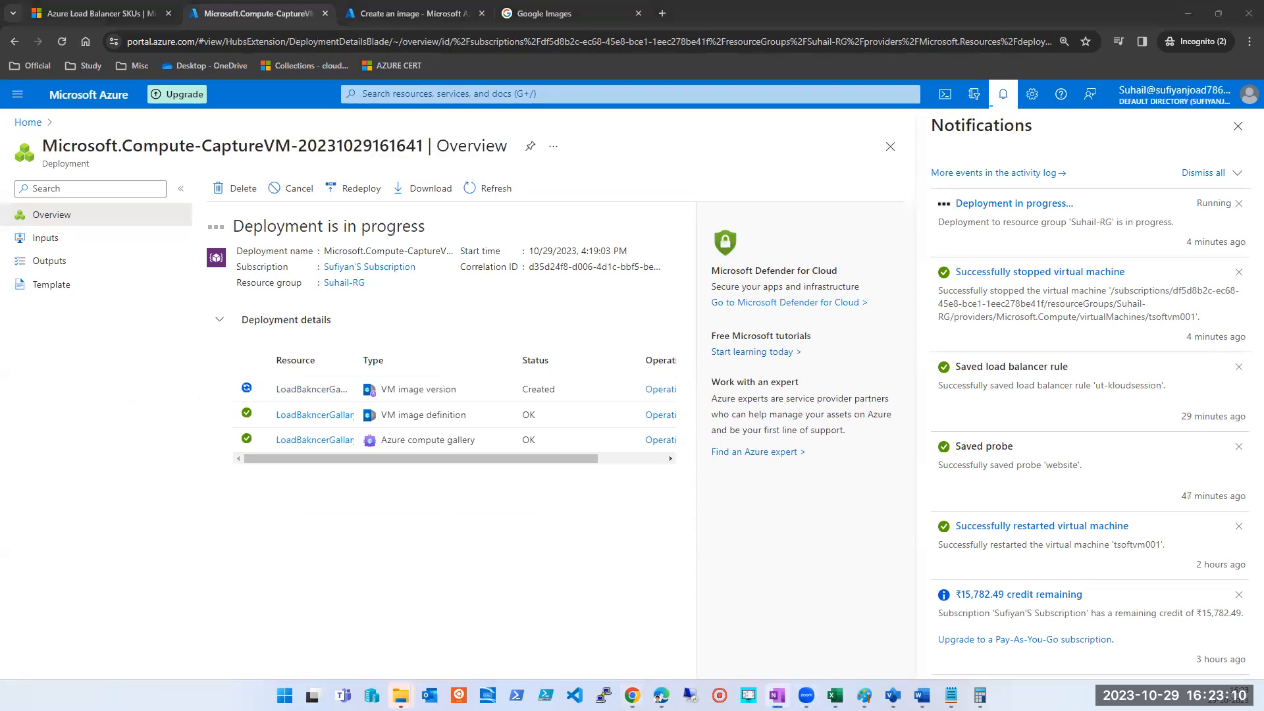
Step: Switch to OneNote, read the storage durability options on the Azure Storage and Backup and SQL page, and return to the deployment overview
left_click(777, 695)
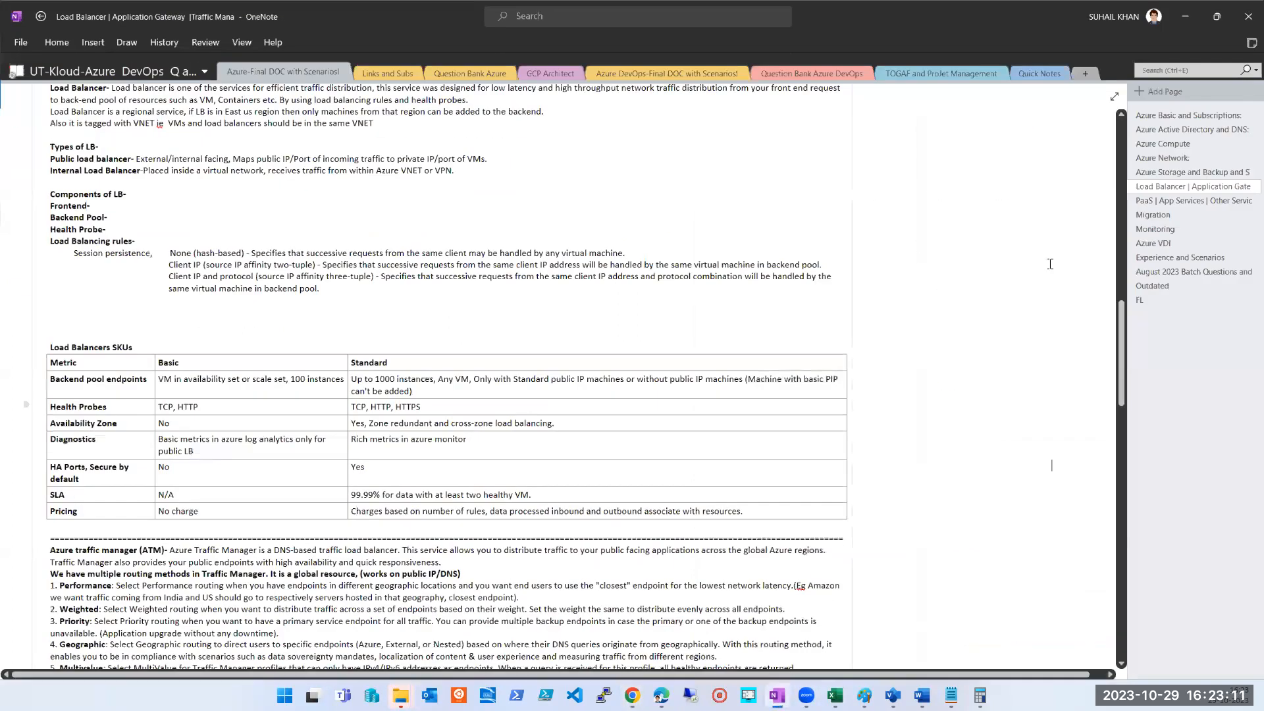
left_click(1164, 143)
left_click(1164, 172)
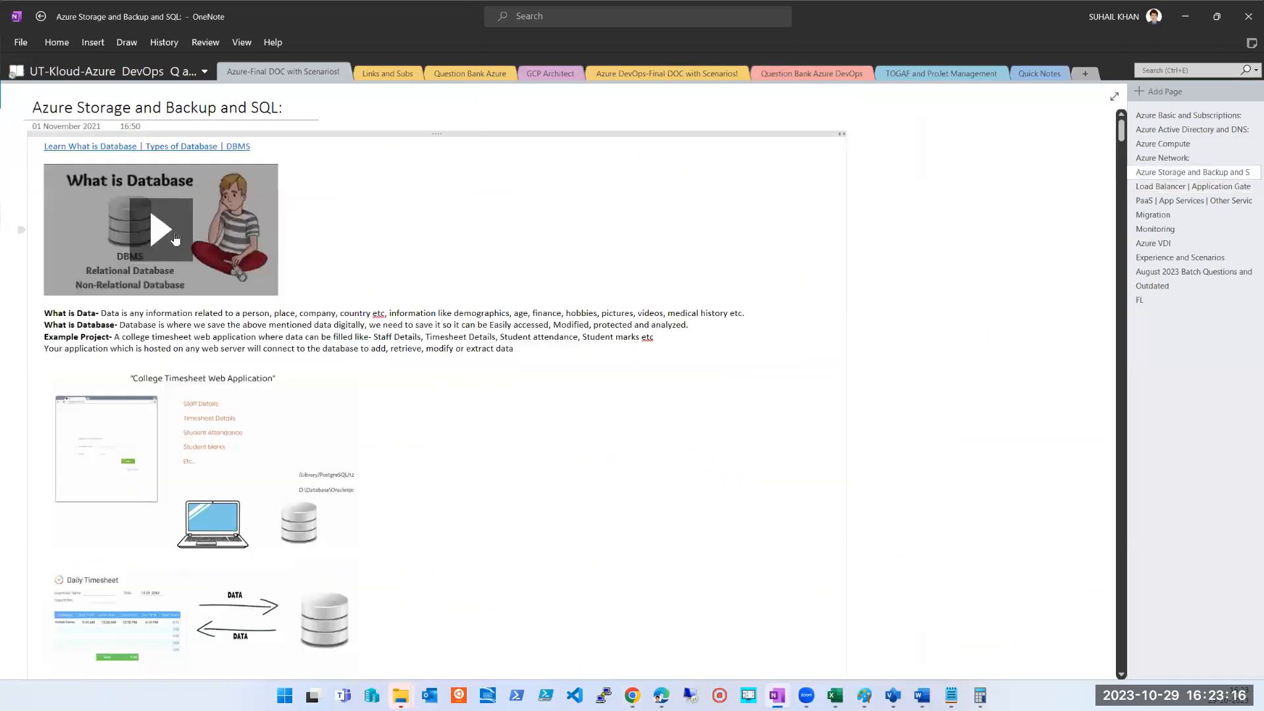
scroll(218, 408, "down", 5)
scroll(228, 424, "down", 12)
scroll(226, 425, "down", 9)
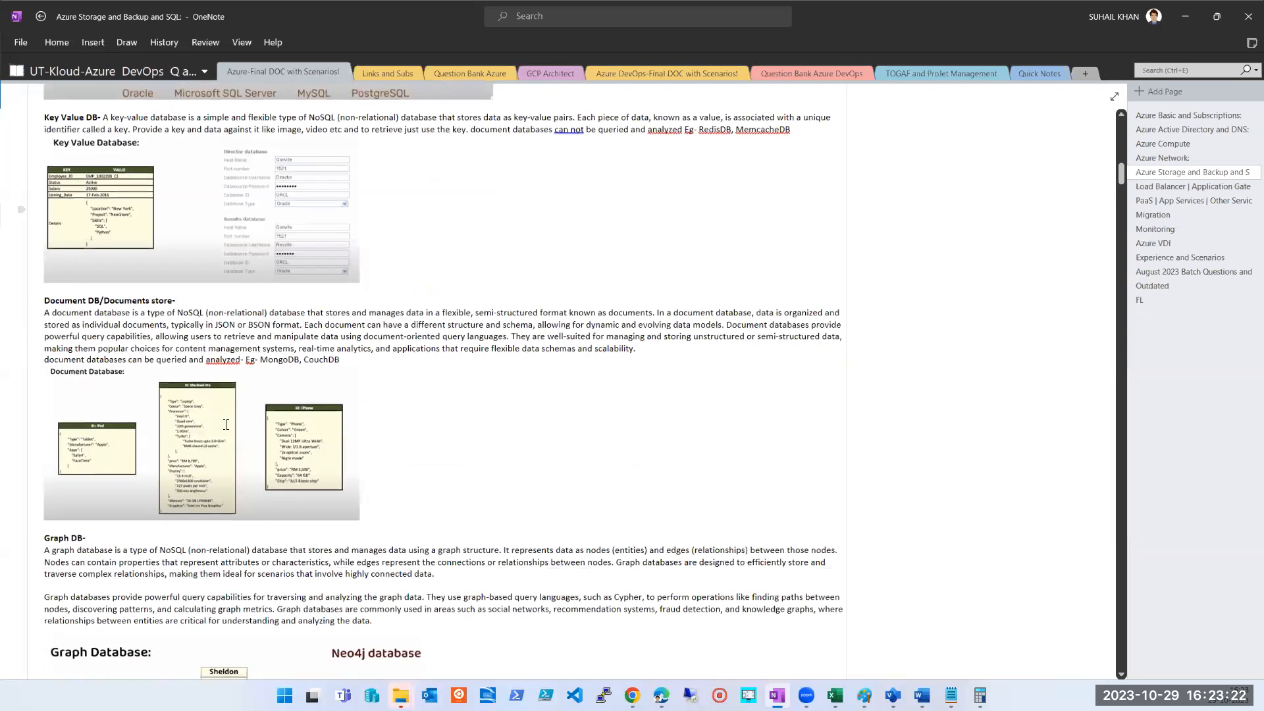
scroll(226, 424, "down", 19)
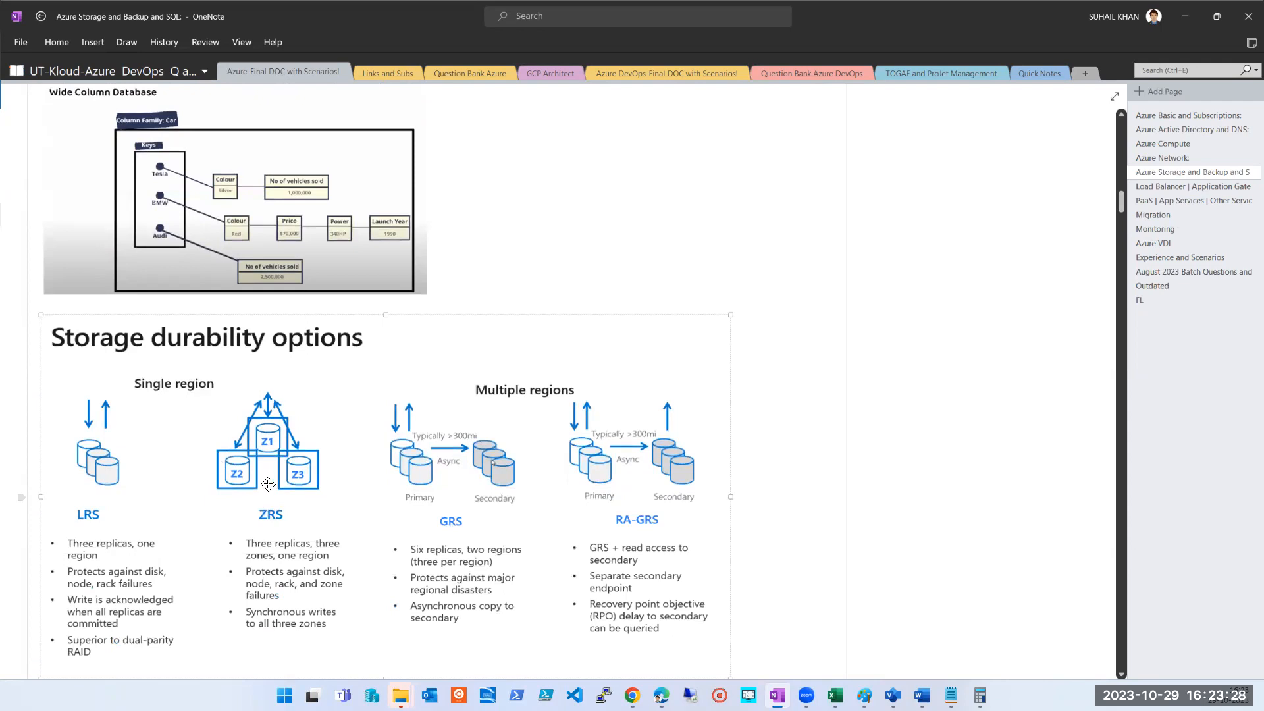
scroll(269, 446, "up", 10)
scroll(269, 446, "up", 20)
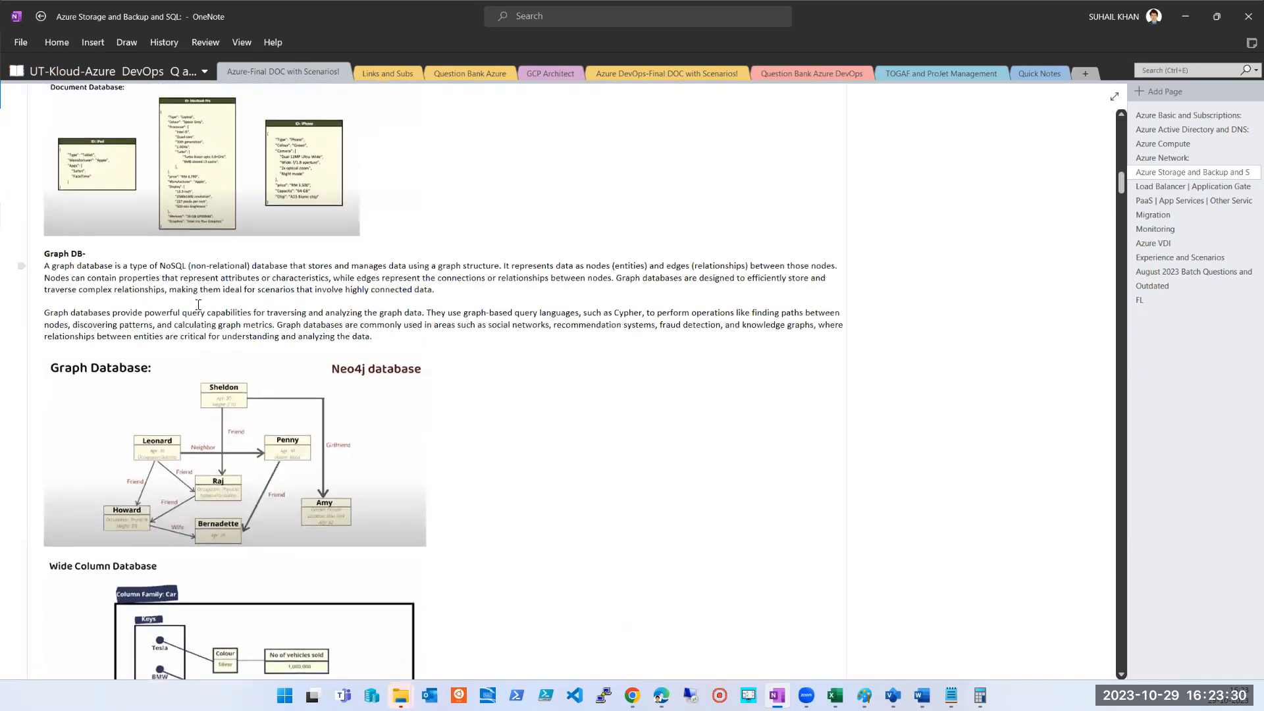
scroll(207, 404, "up", 20)
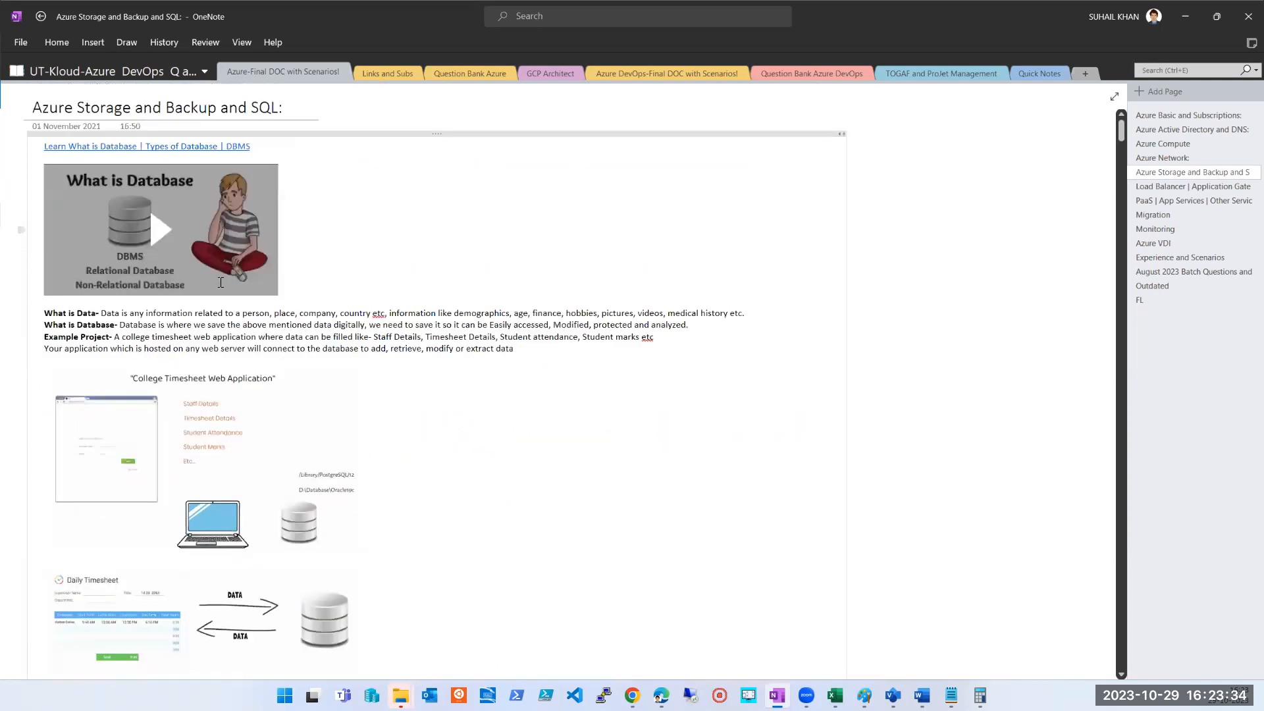
scroll(220, 281, "down", 20)
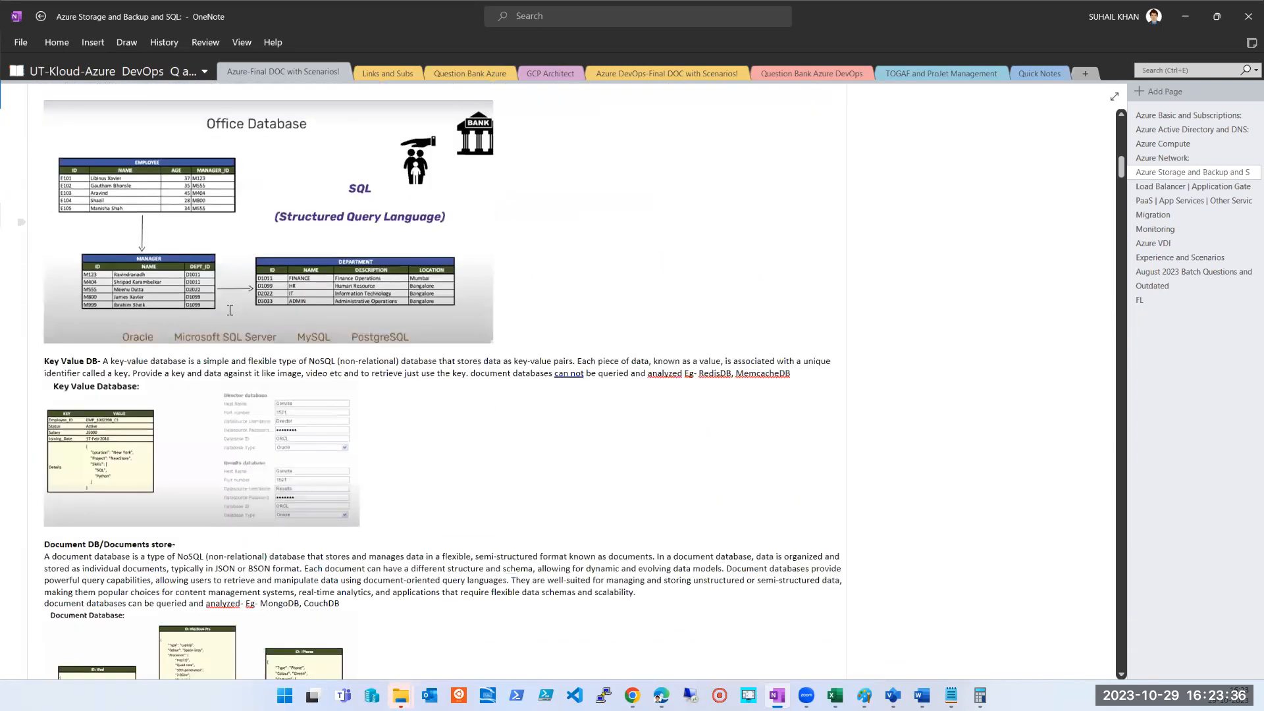
scroll(330, 461, "down", 10)
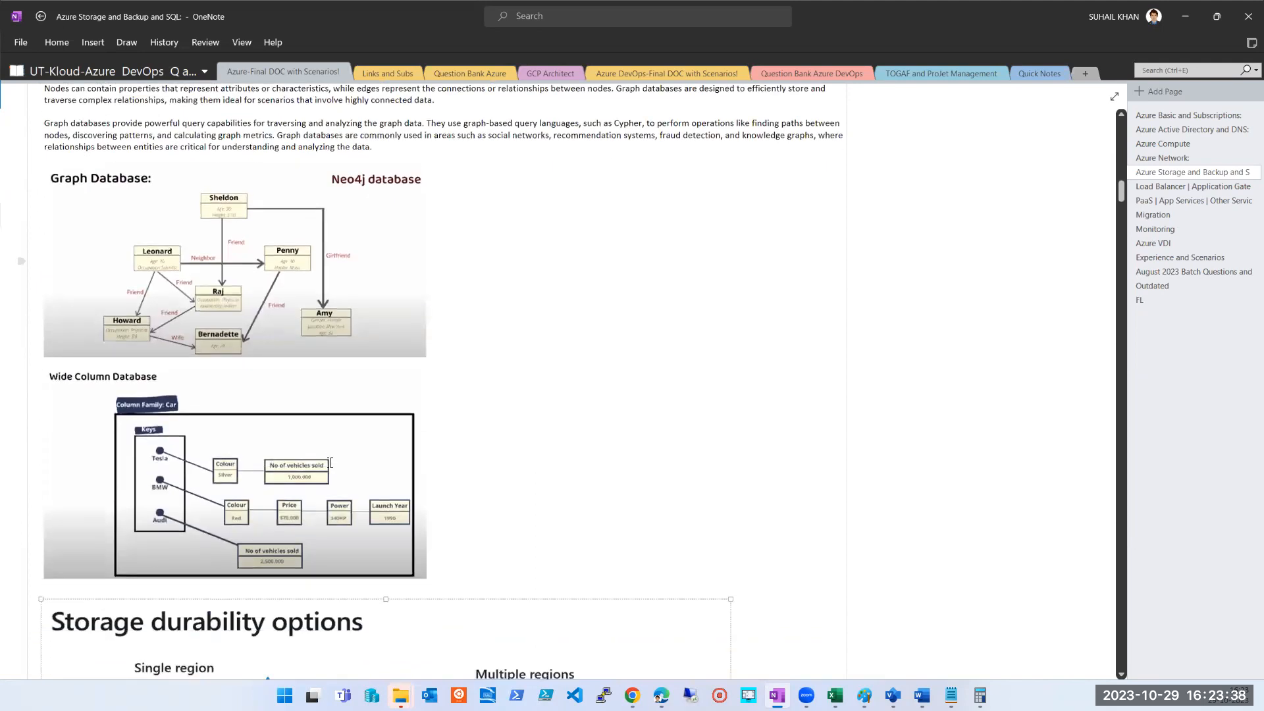
scroll(330, 463, "down", 7)
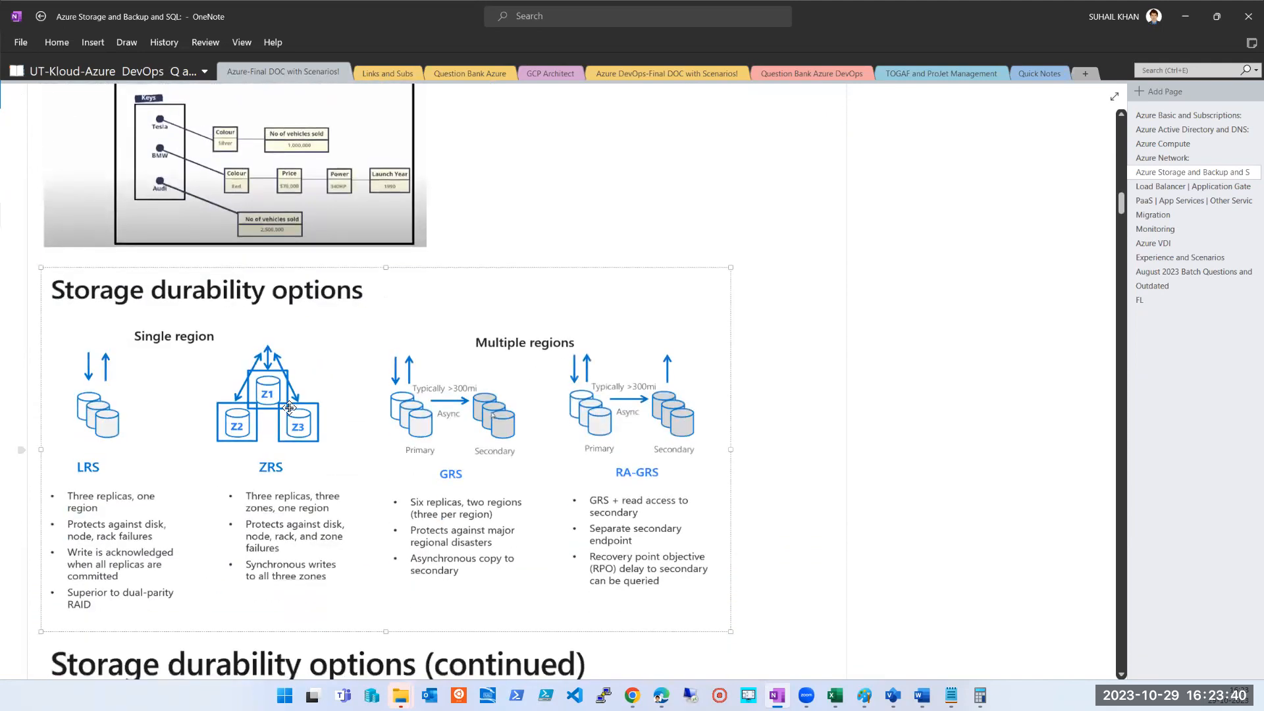
left_click(1184, 17)
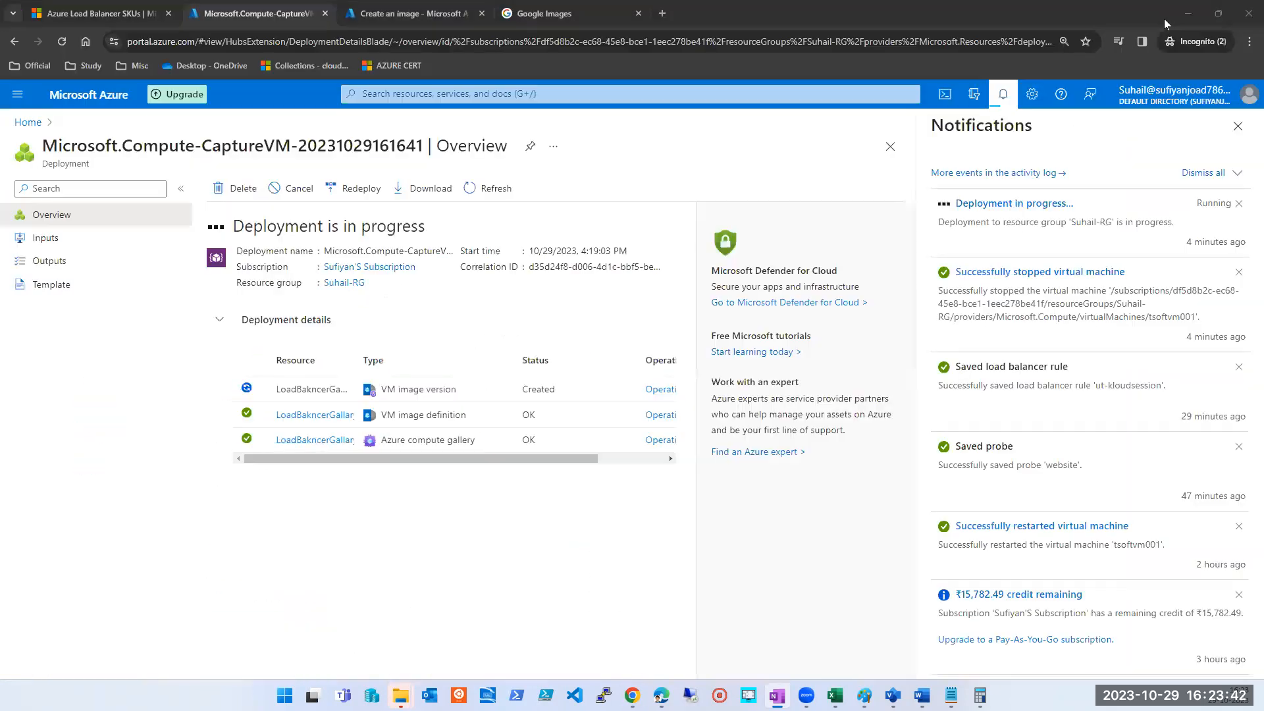